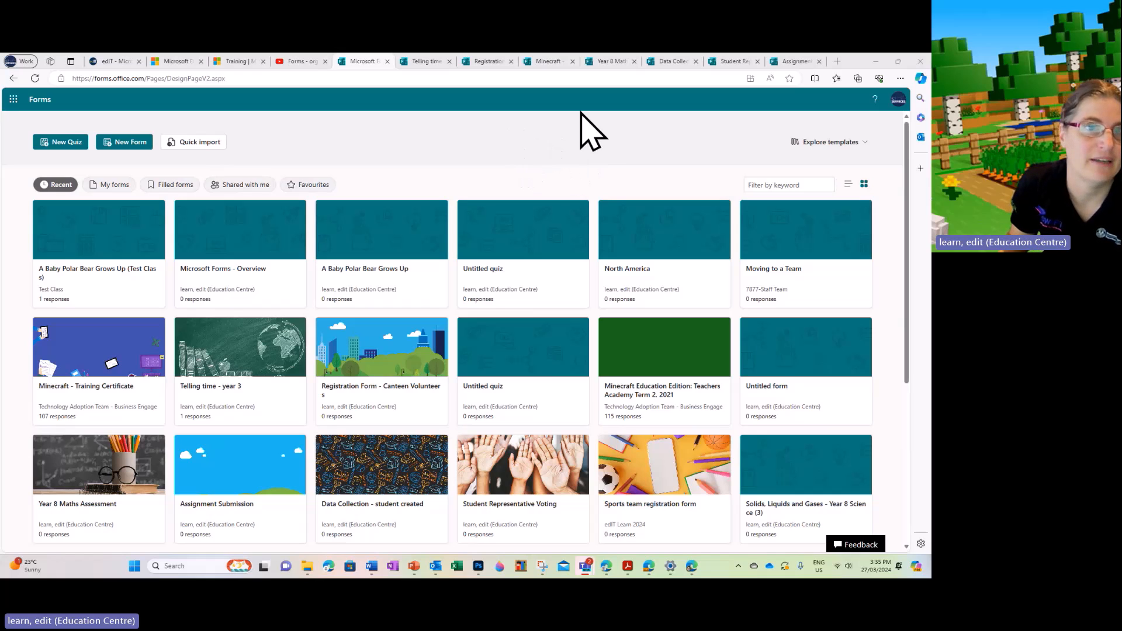
left_click(921, 117)
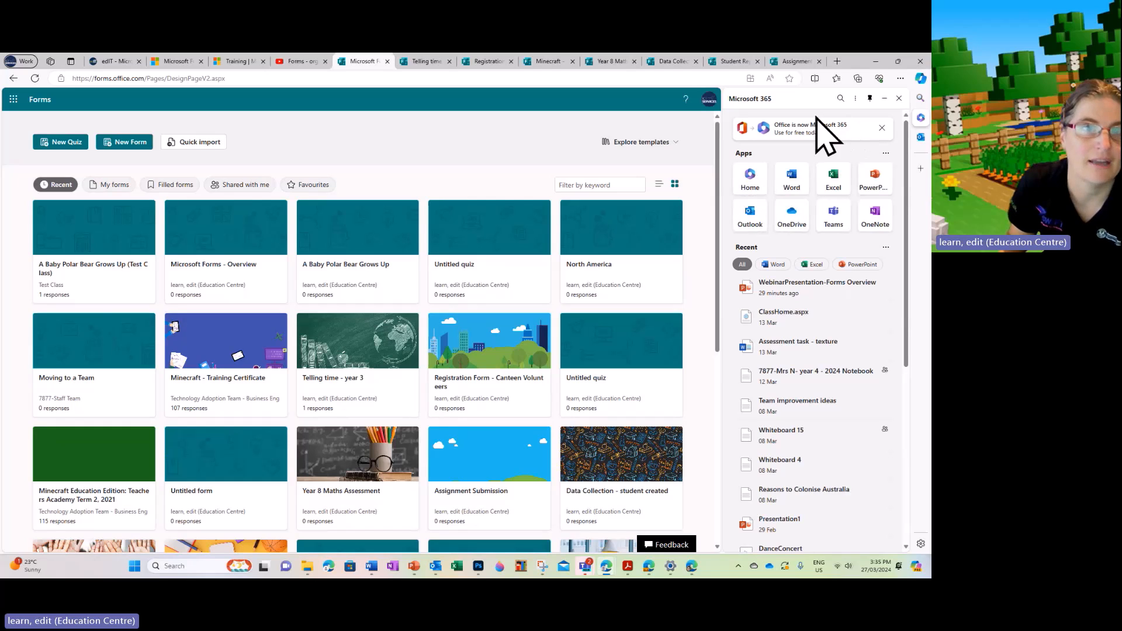
left_click(899, 98)
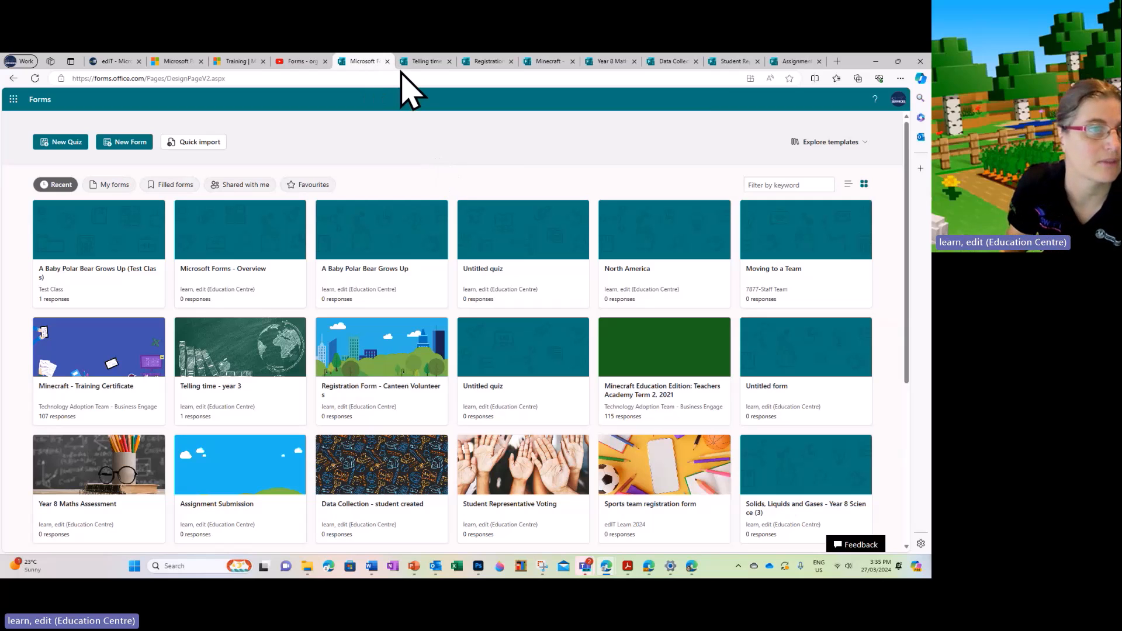
- Open the "Telling time - year 3" quiz and look through its first clock questions and answer options
left_click(421, 61)
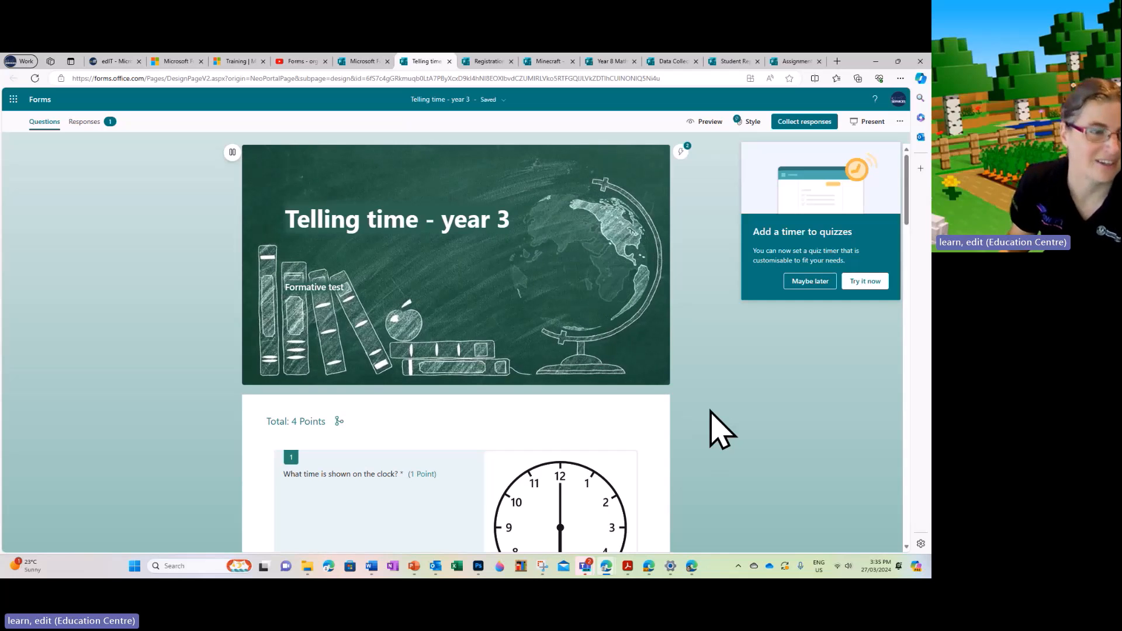
scroll(713, 433, "down", 1)
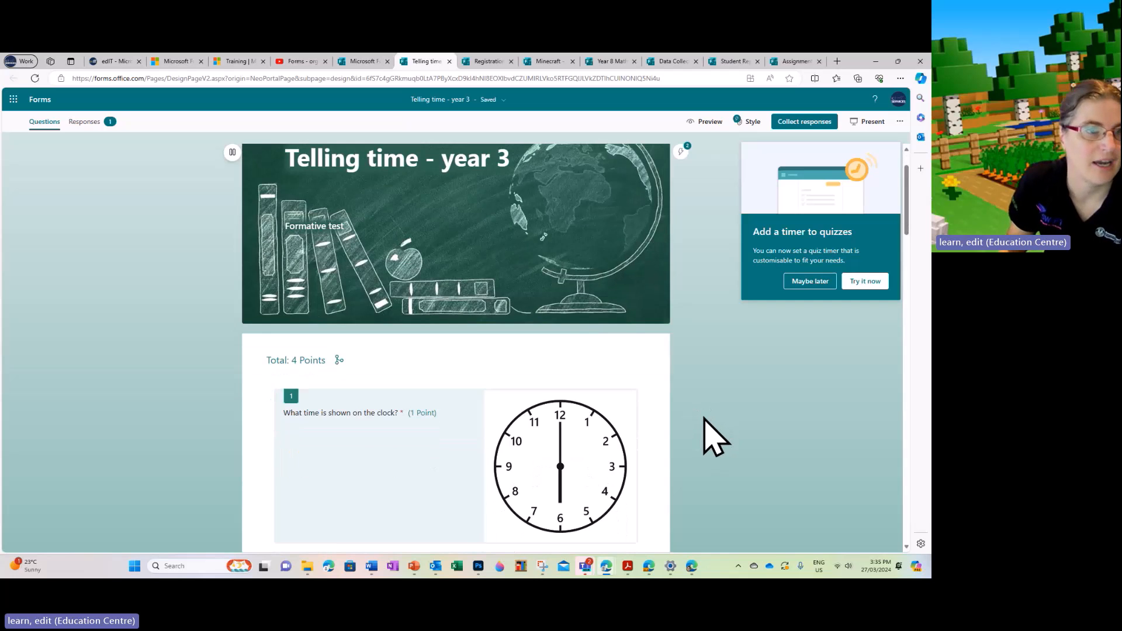
scroll(719, 442, "up", 1)
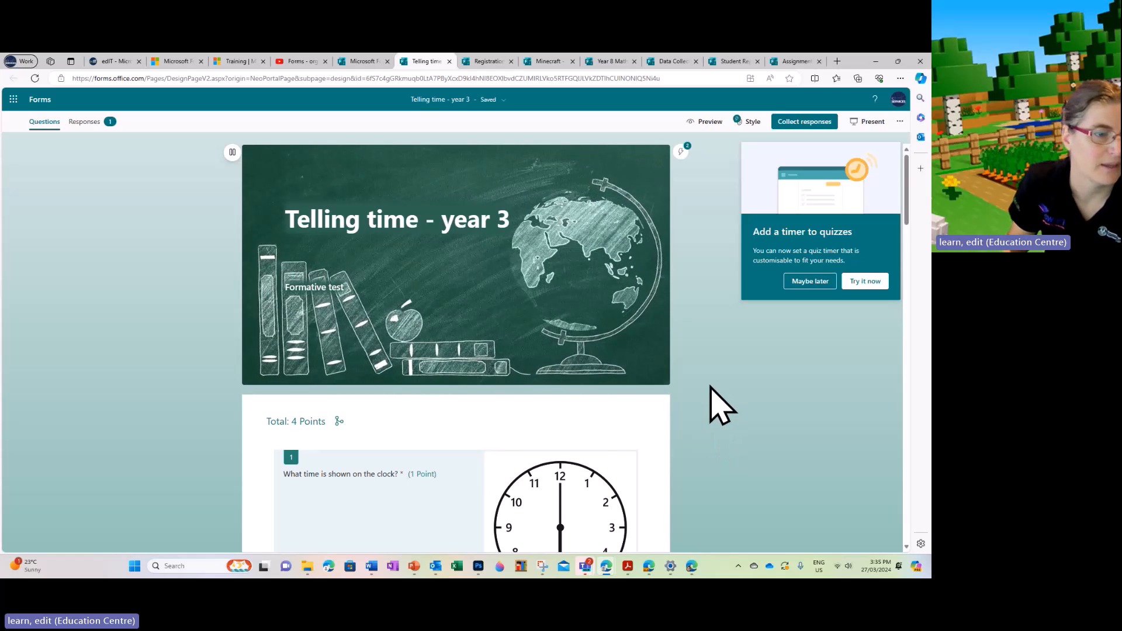
scroll(716, 409, "down", 6)
scroll(722, 406, "down", 6)
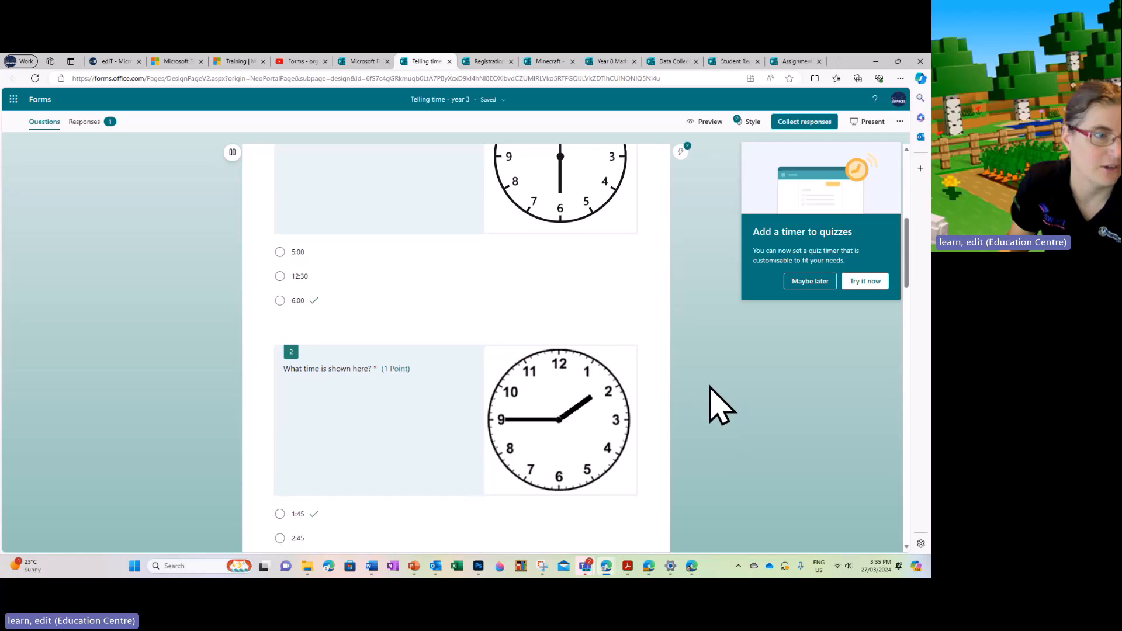
scroll(722, 407, "up", 12)
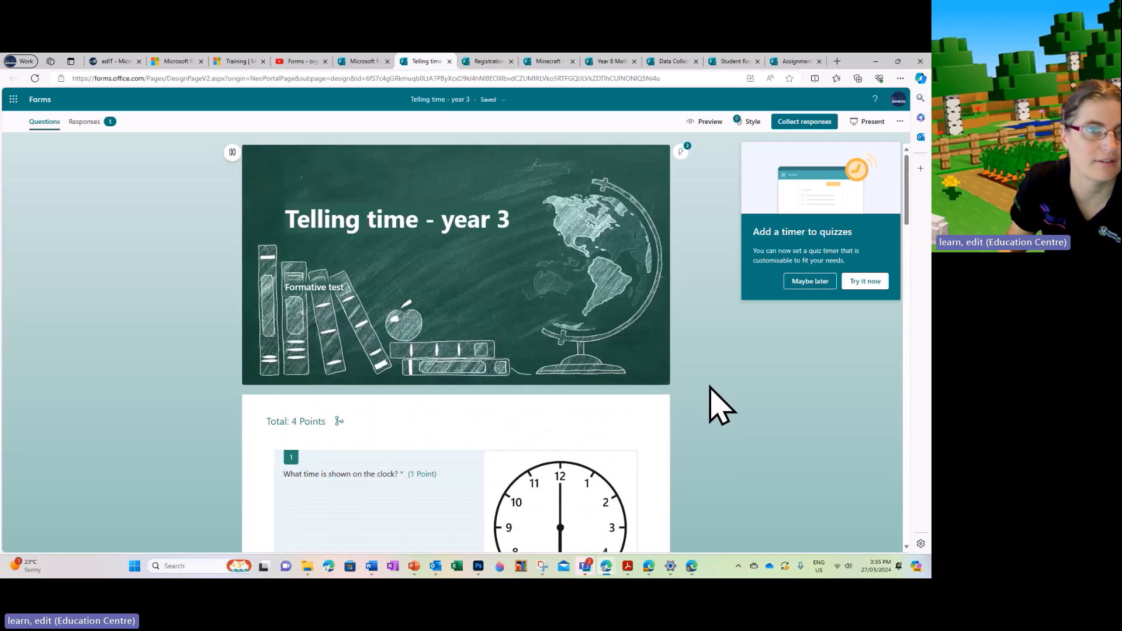
- Preview the quiz in computer view, choose the education centre account for sign-in, and start the quiz
left_click(708, 122)
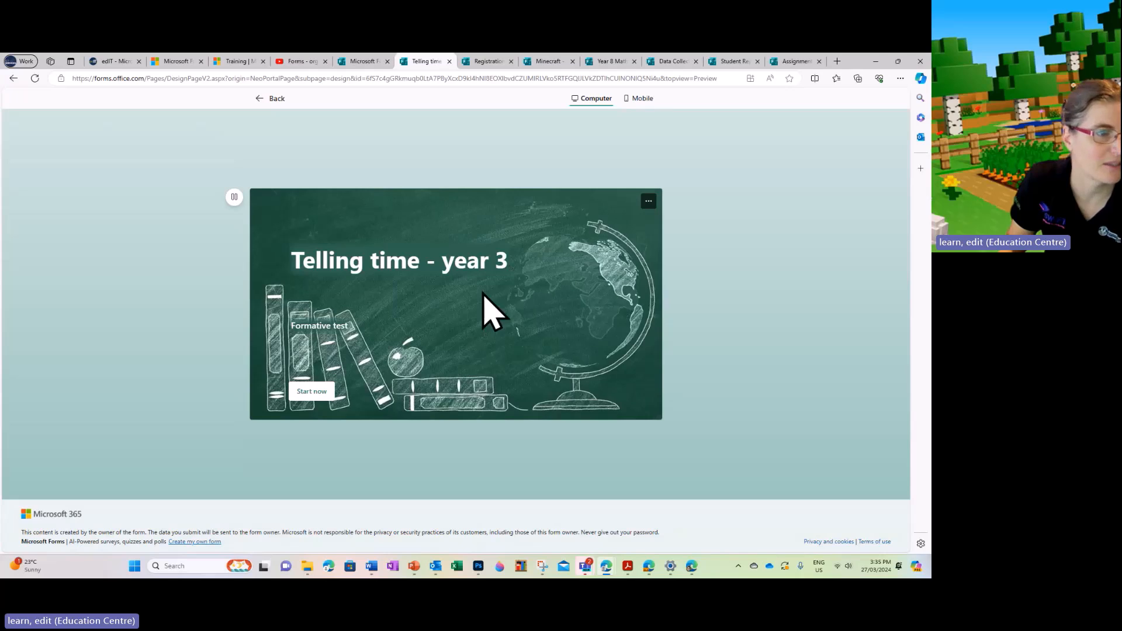
left_click(312, 392)
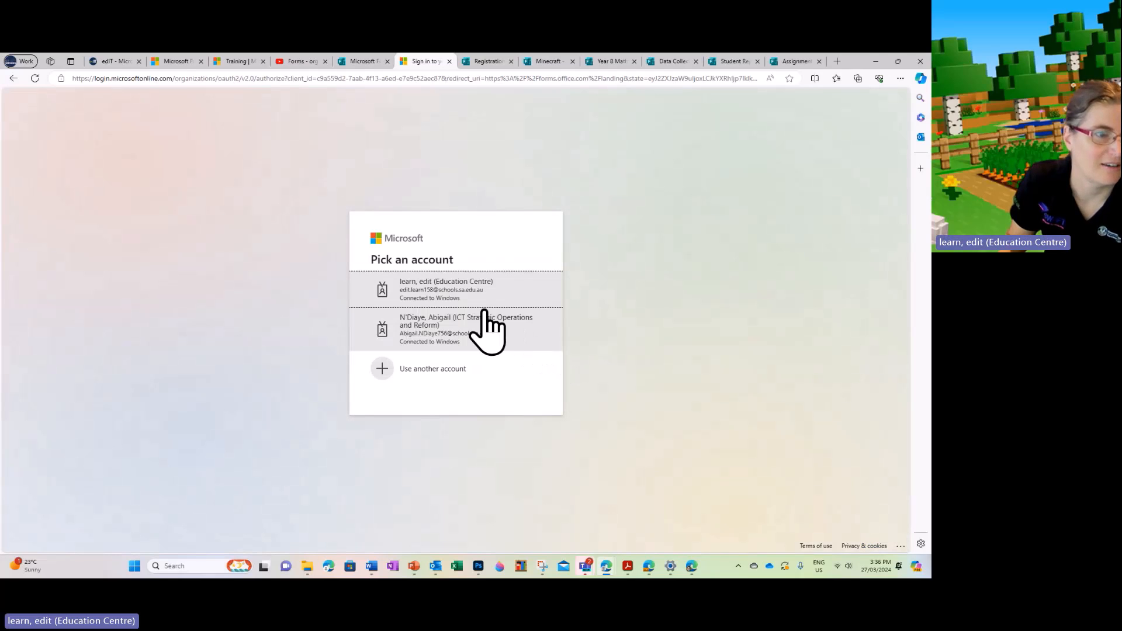
left_click(474, 290)
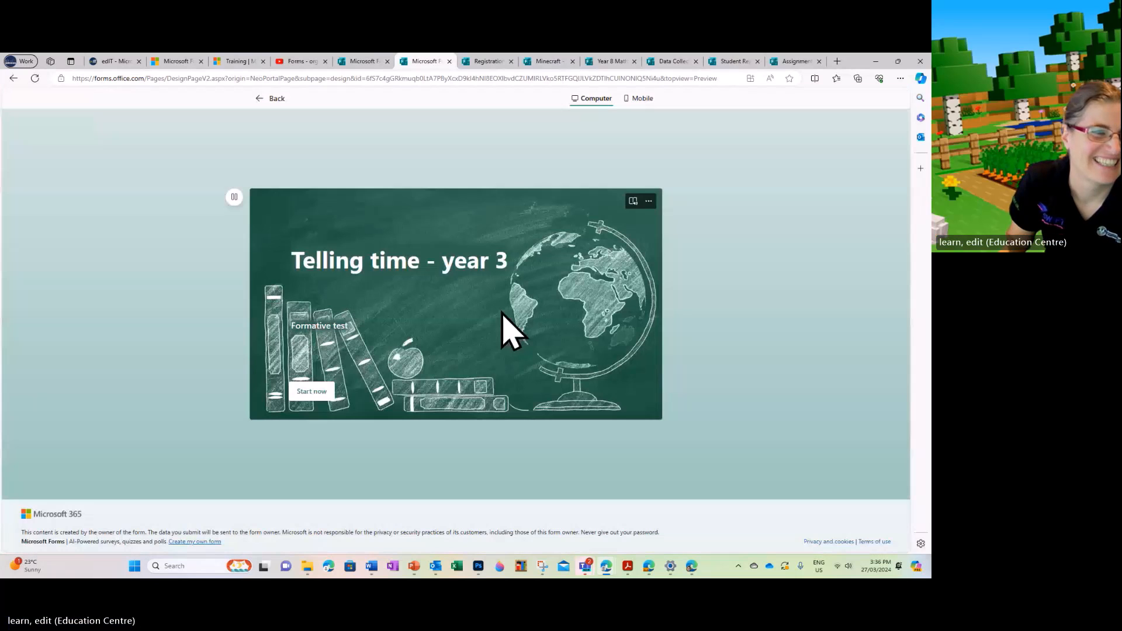
left_click(307, 391)
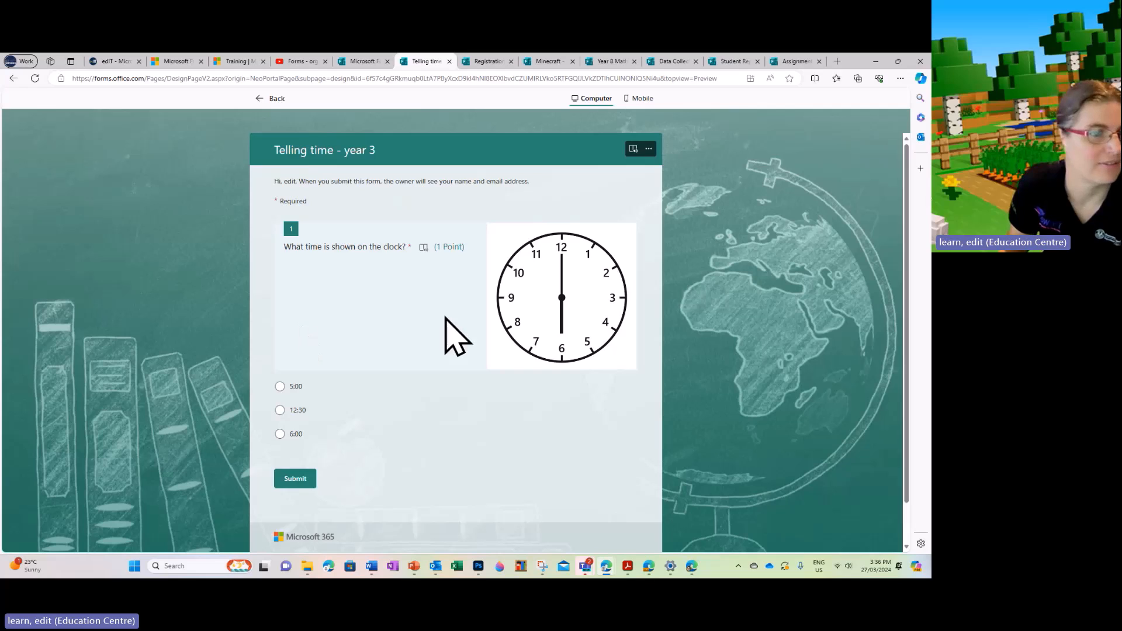
- Answer question 1 of the quiz preview with 5:00 and view the branched help question with the telling-the-time picture
left_click(281, 387)
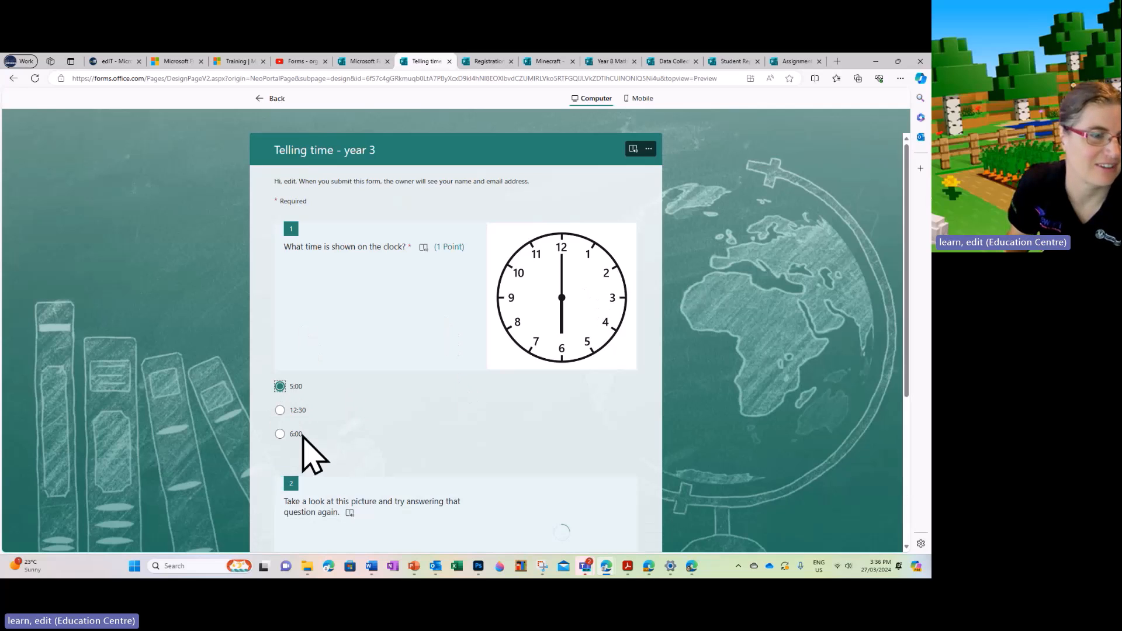
scroll(625, 420, "down", 2)
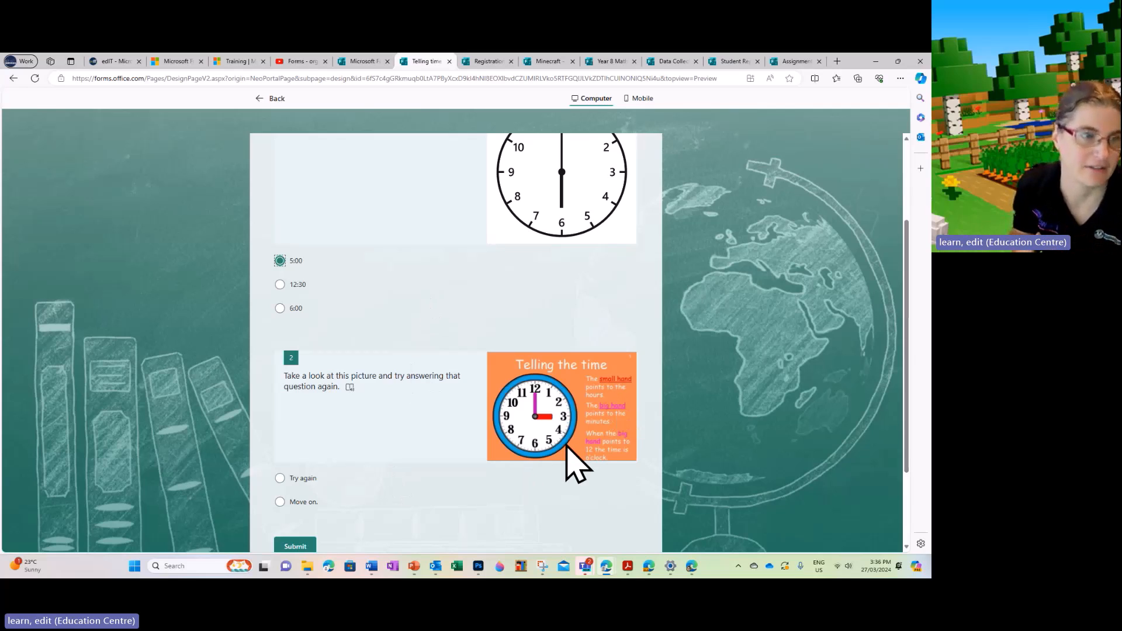
scroll(471, 502, "down", 1)
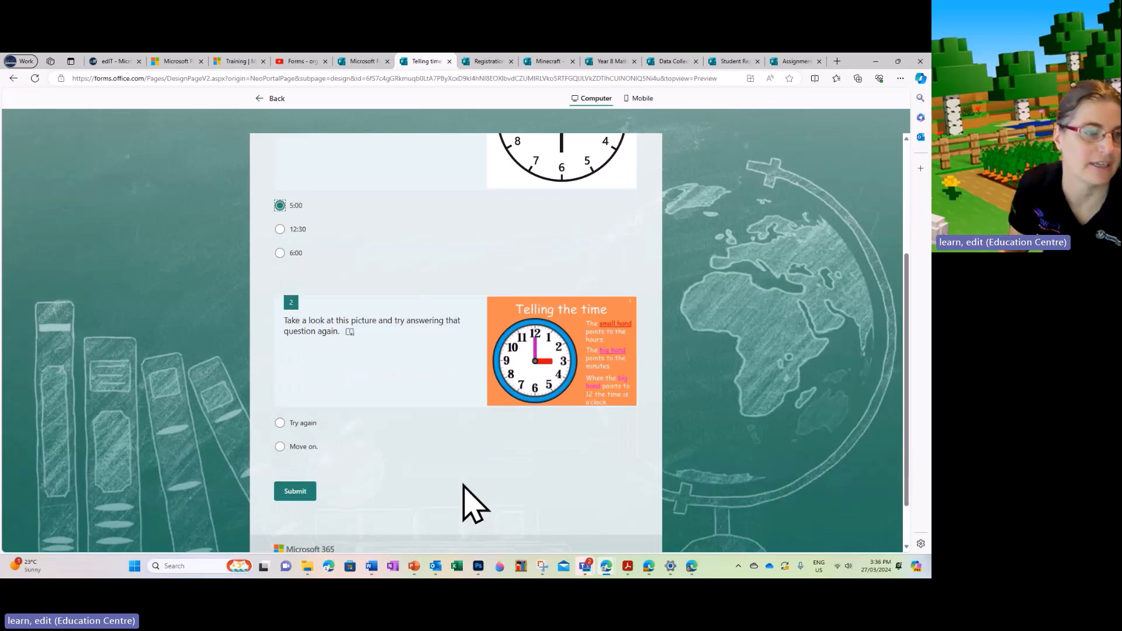
- Answer the help question with Try again, try to submit the quiz, and change that answer to Move on
left_click(281, 415)
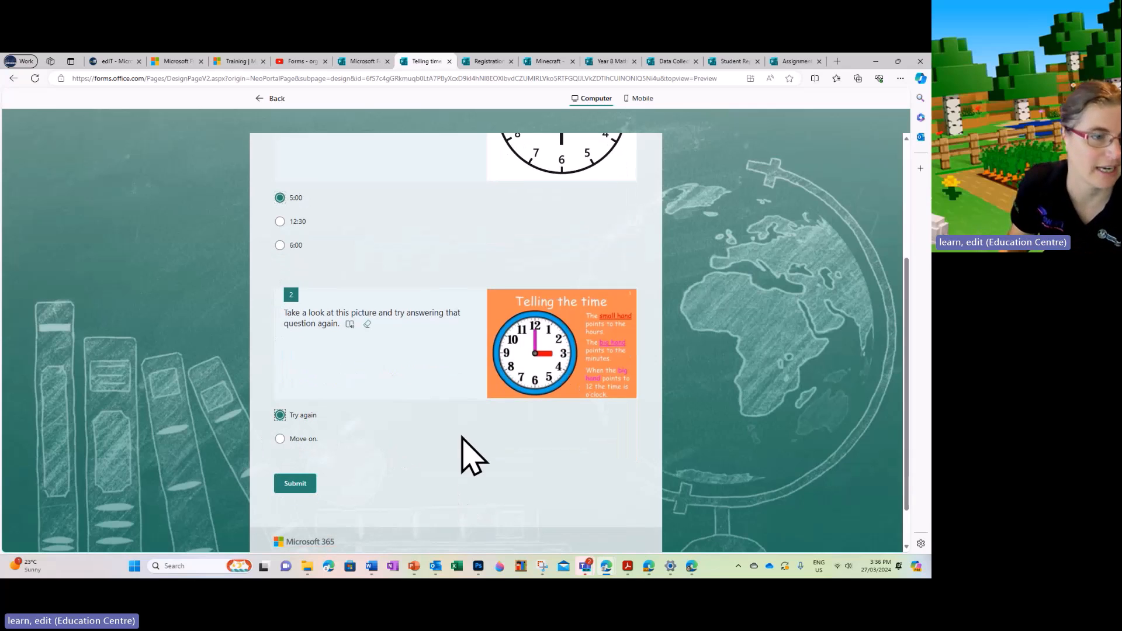
left_click(296, 483)
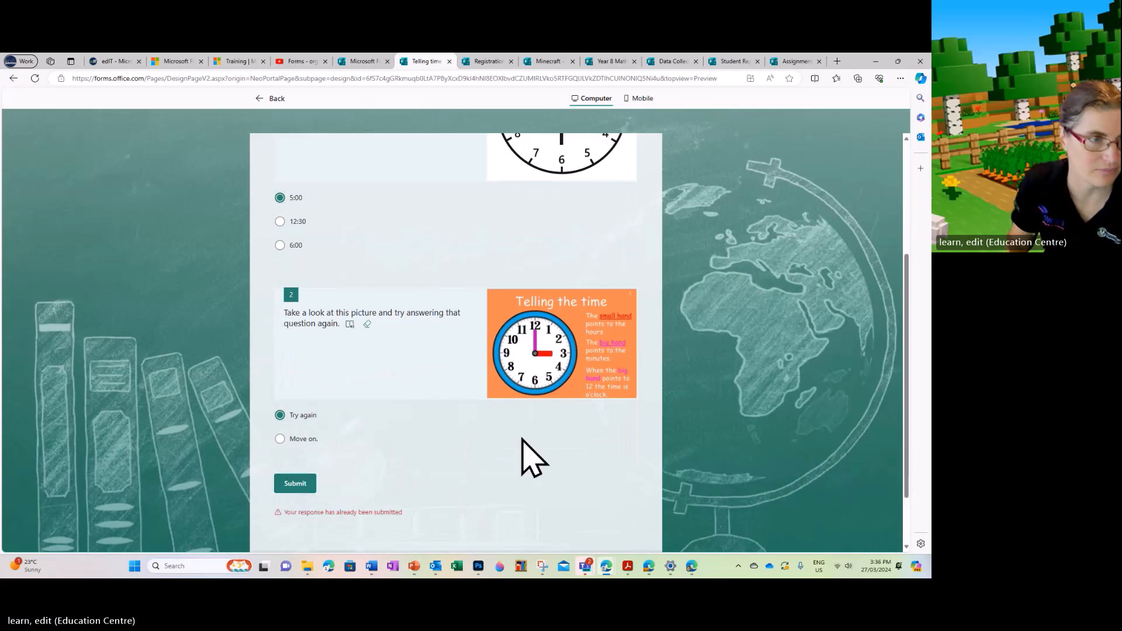
left_click(280, 439)
scroll(514, 451, "down", 4)
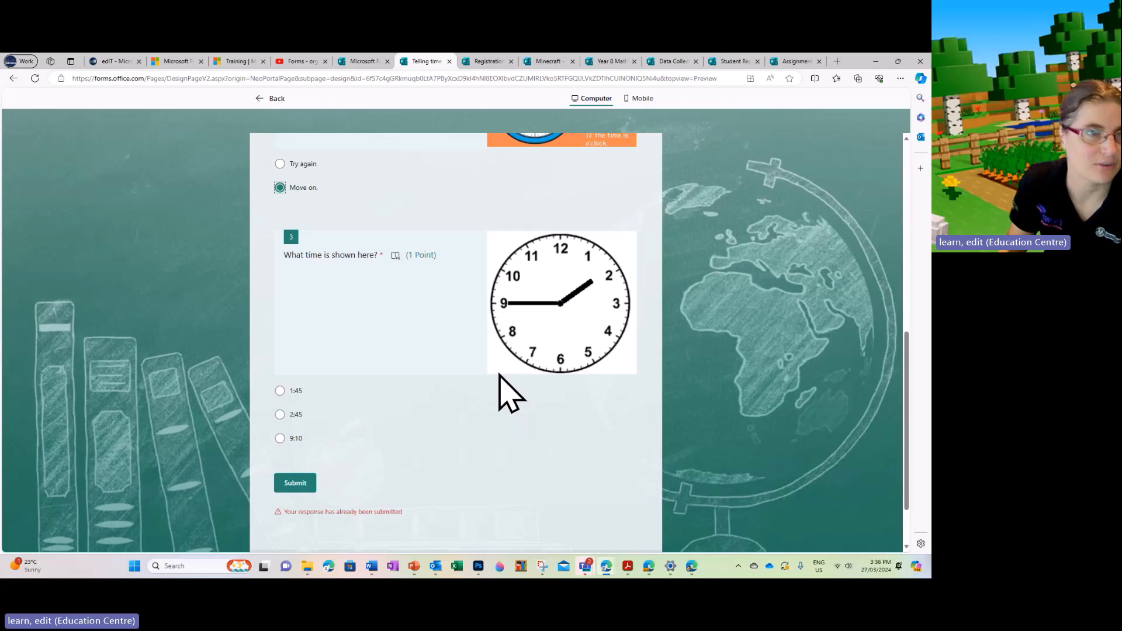
- Open the "Registration Form - Canteen Volunteers" form and review its introduction and all its questions
left_click(485, 62)
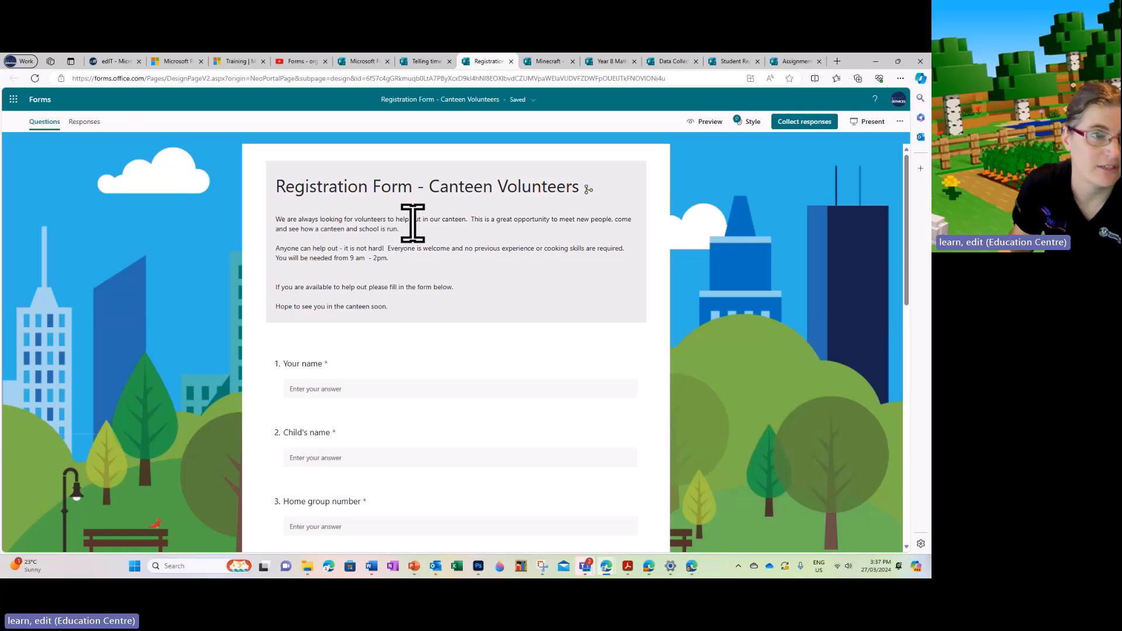
scroll(449, 234, "down", 1)
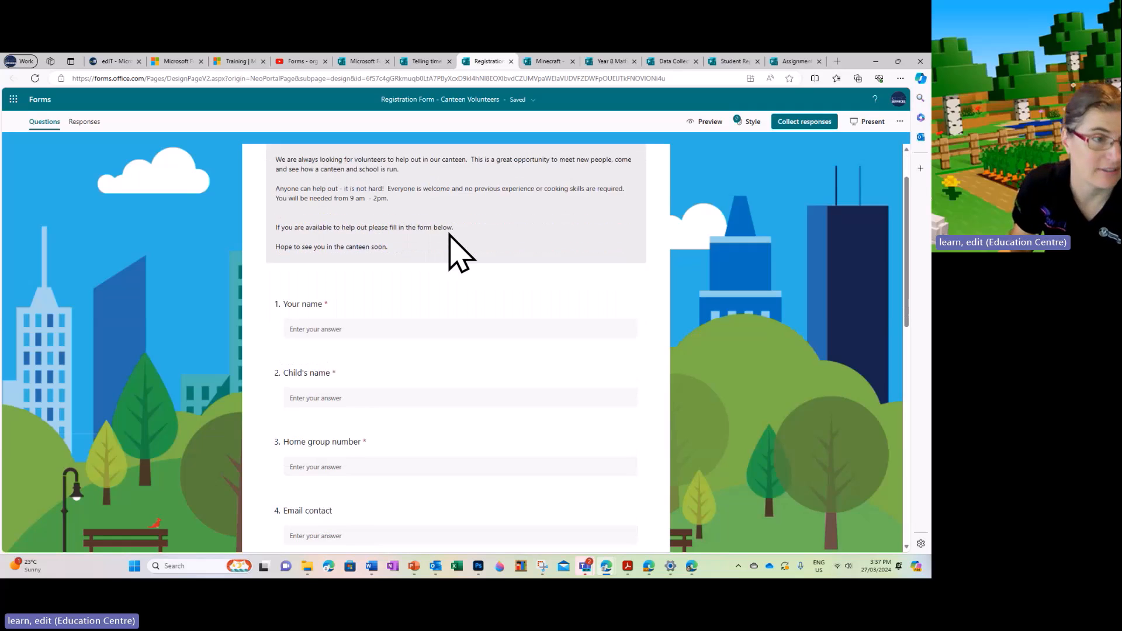
scroll(450, 234, "down", 1)
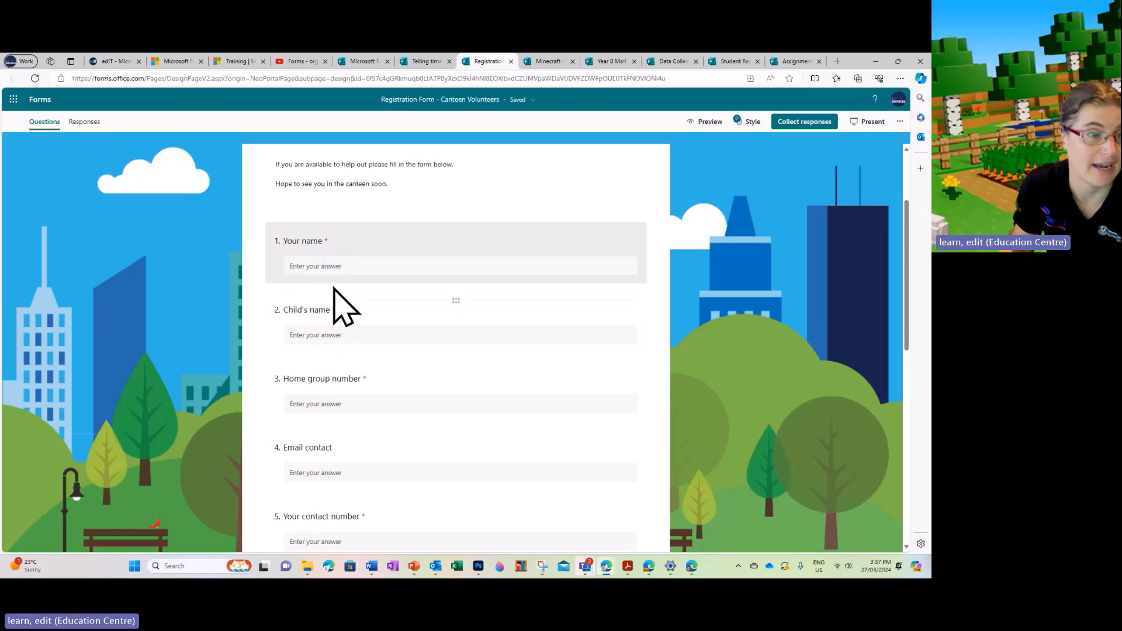
scroll(345, 325, "down", 4)
scroll(345, 324, "down", 5)
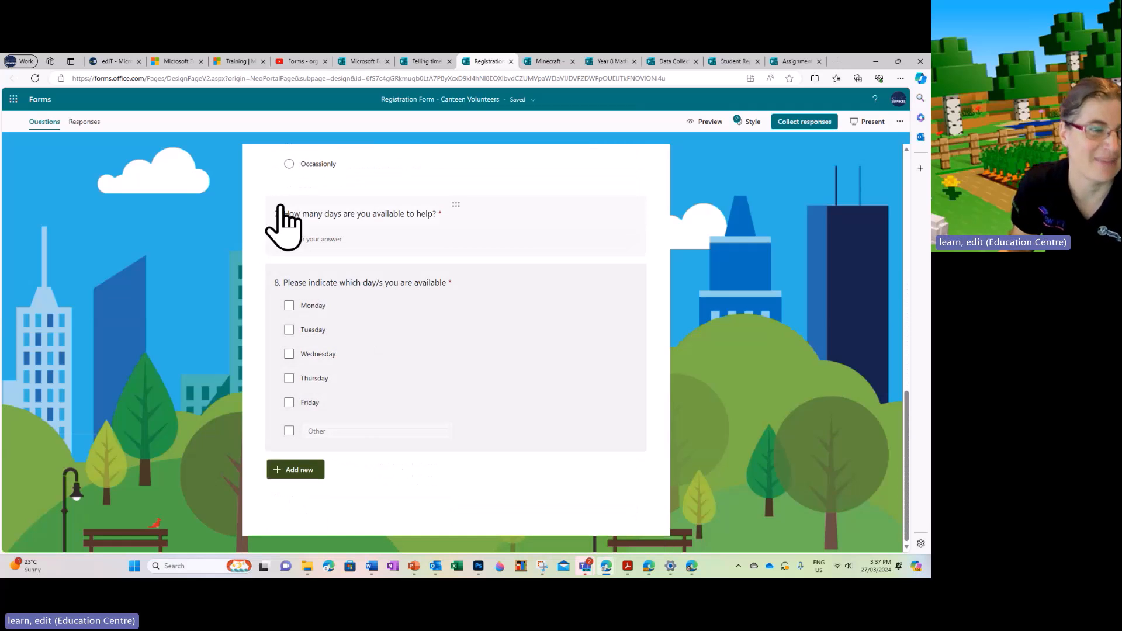
- Preview the canteen volunteers form and answer the question about how often help is available with Daily to view the branched questions
left_click(707, 123)
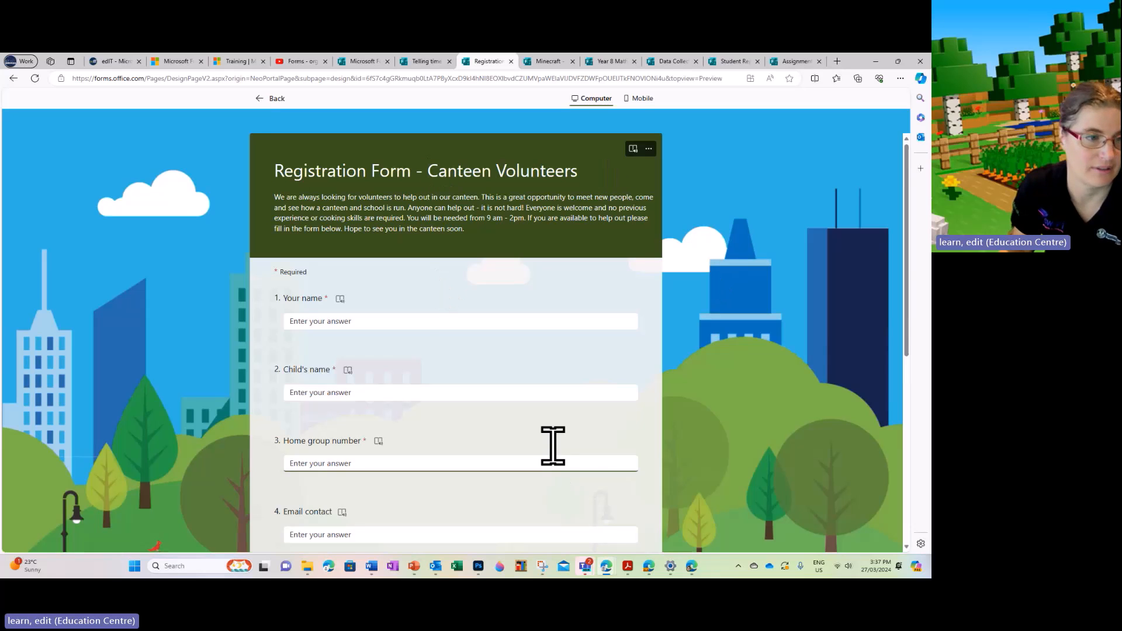
scroll(625, 348, "down", 3)
scroll(625, 348, "down", 3)
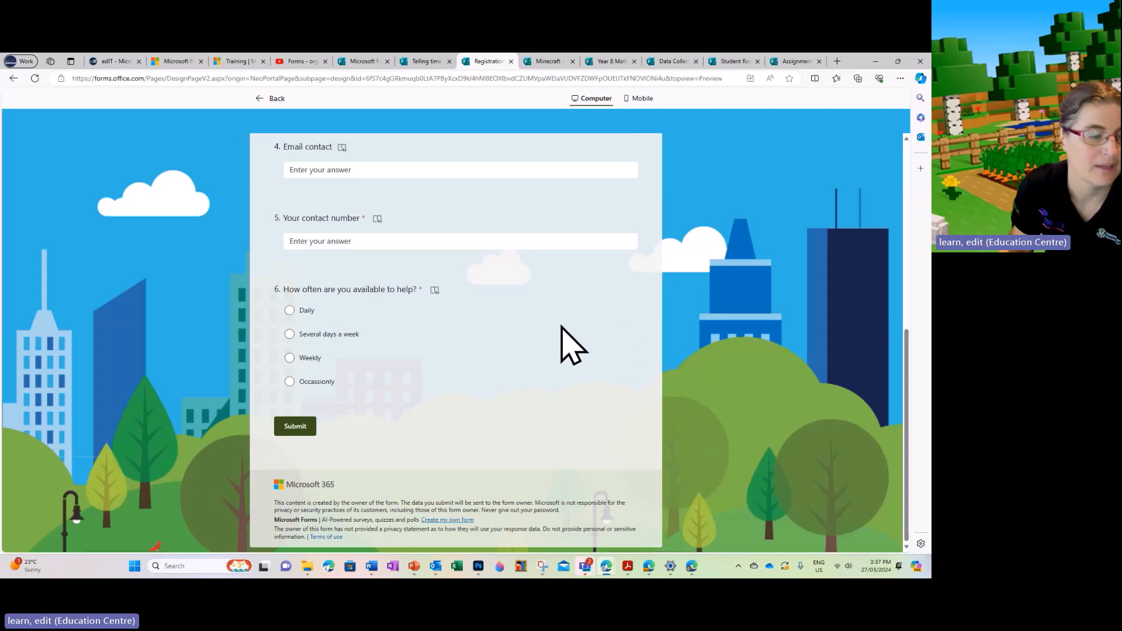
left_click(289, 311)
scroll(461, 351, "down", 1)
scroll(461, 351, "down", 2)
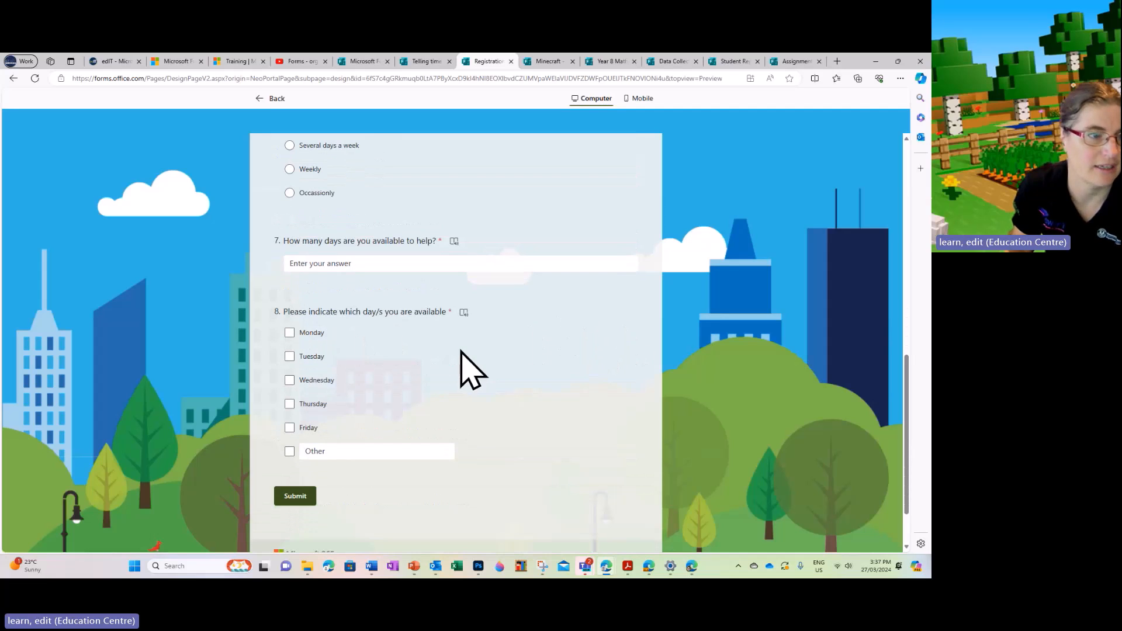
scroll(555, 389, "up", 9)
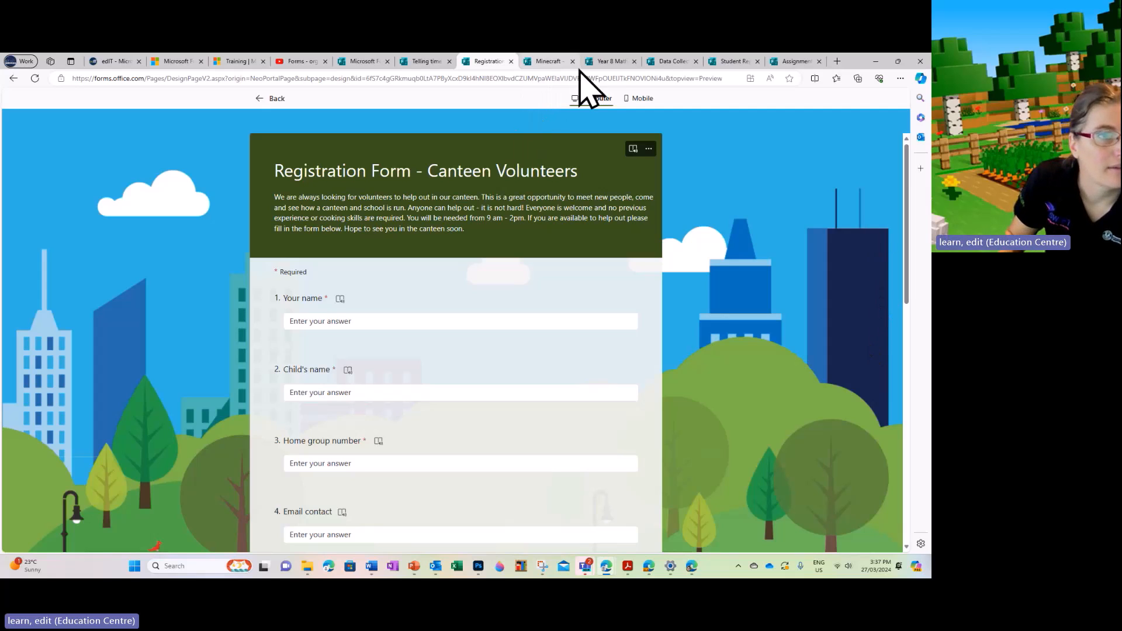
- Open the "Year 8 Maths Assessment" quiz and review its ratio, algebra, circle and percentage questions
left_click(610, 62)
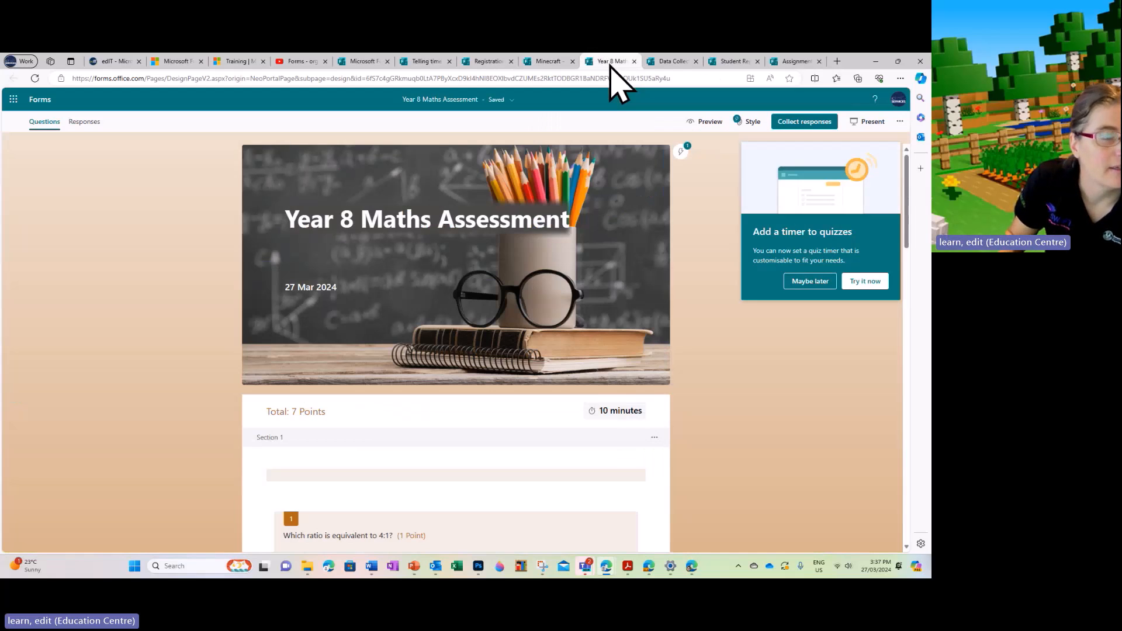
scroll(731, 380, "down", 4)
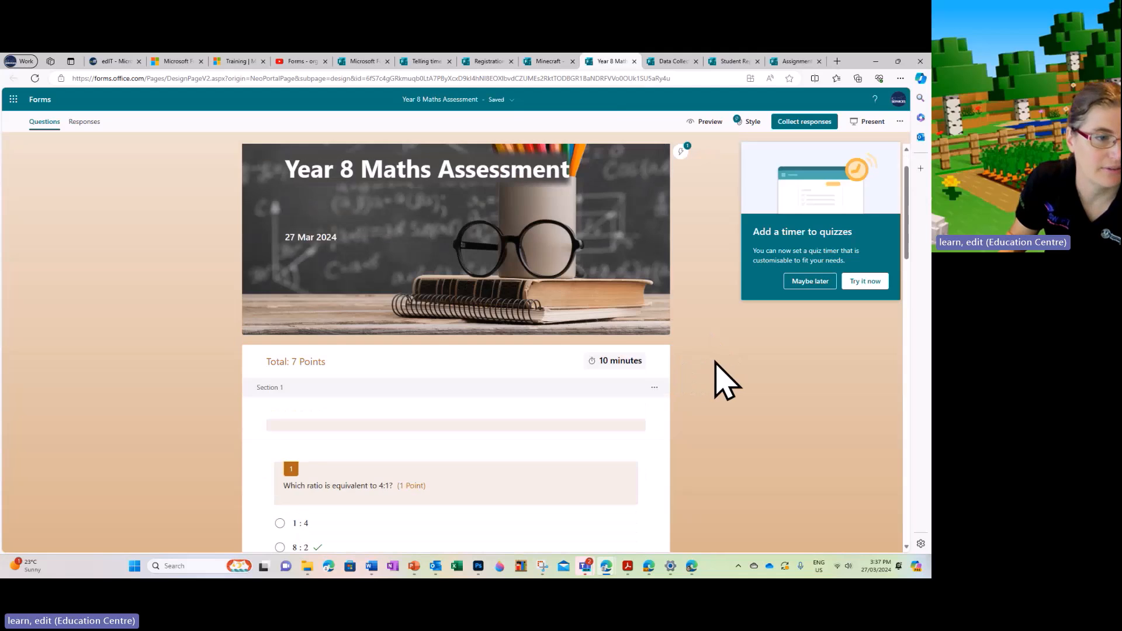
scroll(719, 377, "down", 3)
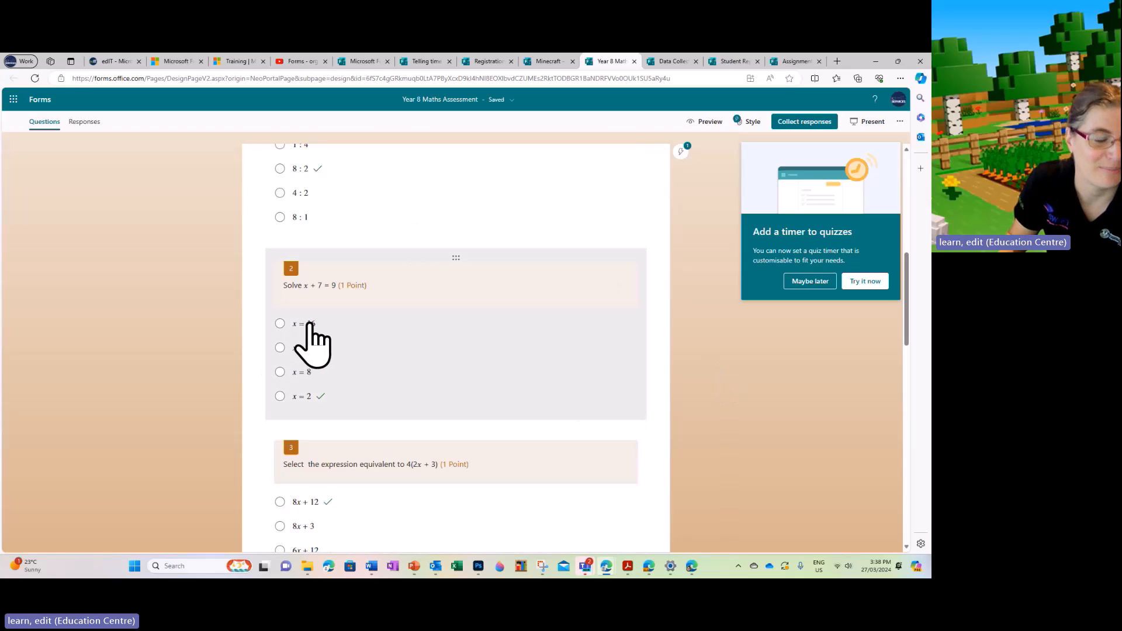
scroll(351, 374, "down", 2)
scroll(350, 375, "down", 5)
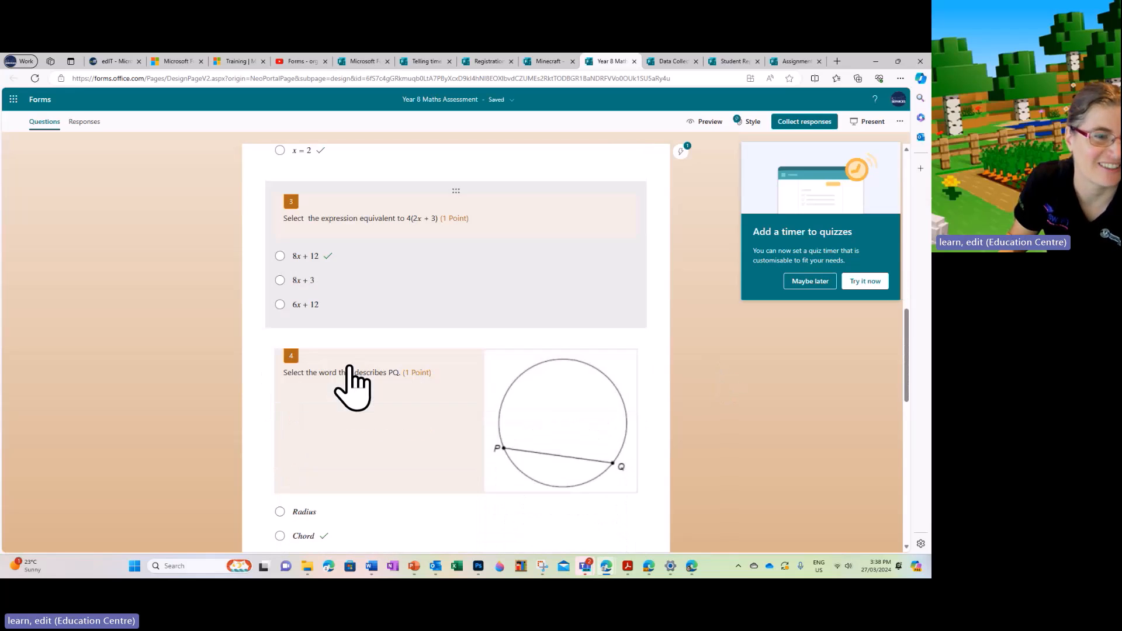
scroll(363, 375, "down", 7)
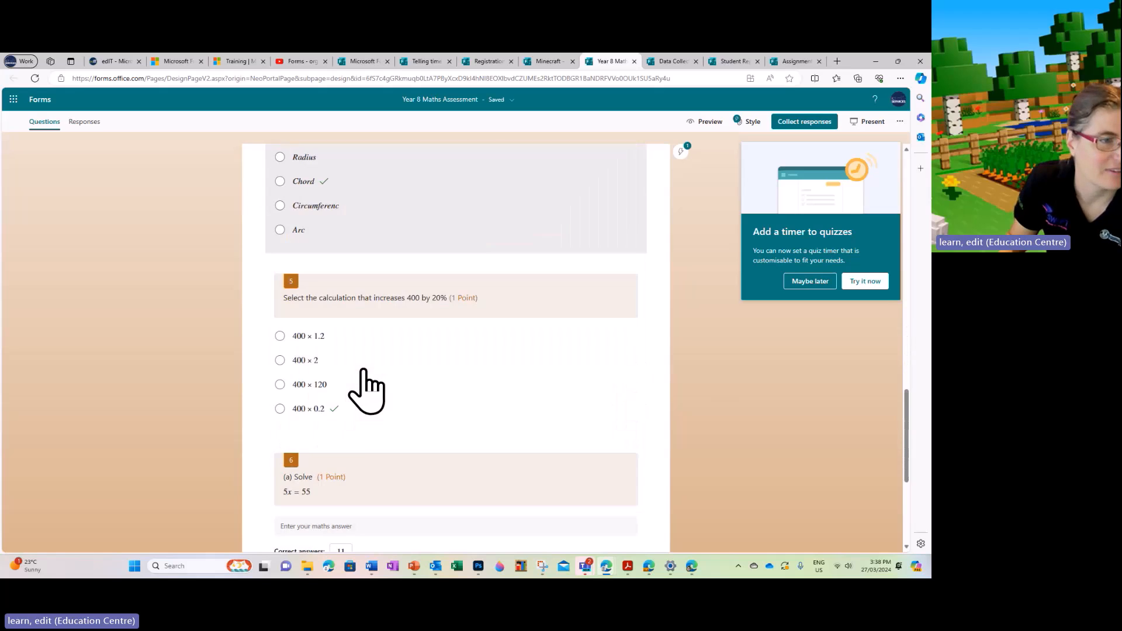
- Add a blank Choice question after question 7 of the maths quiz and view its additional settings
left_click(300, 470)
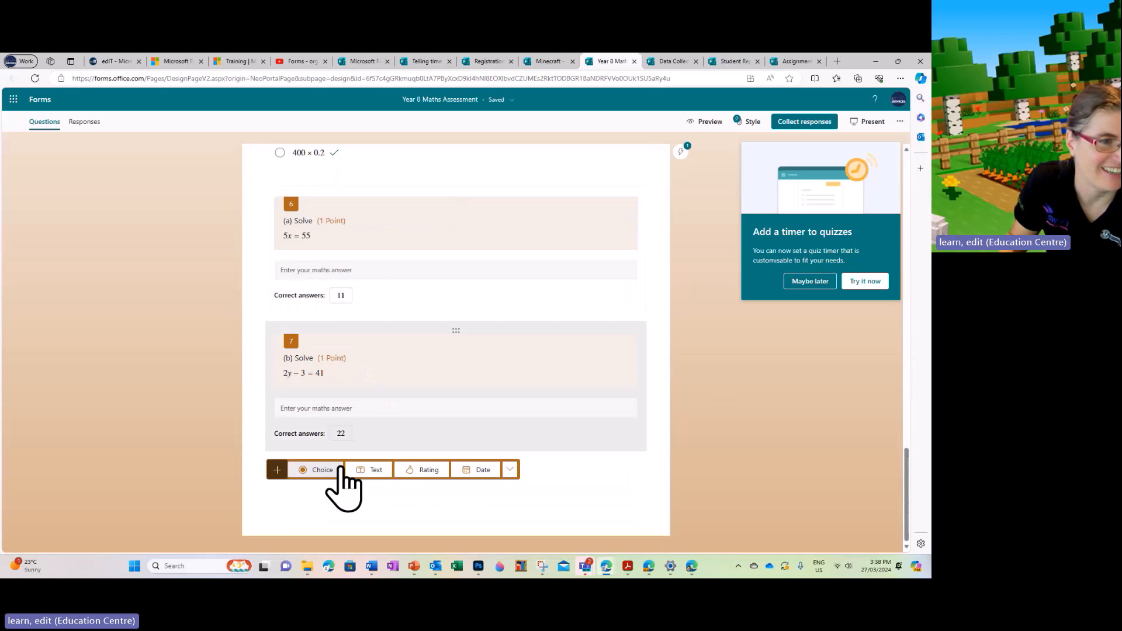
left_click(510, 470)
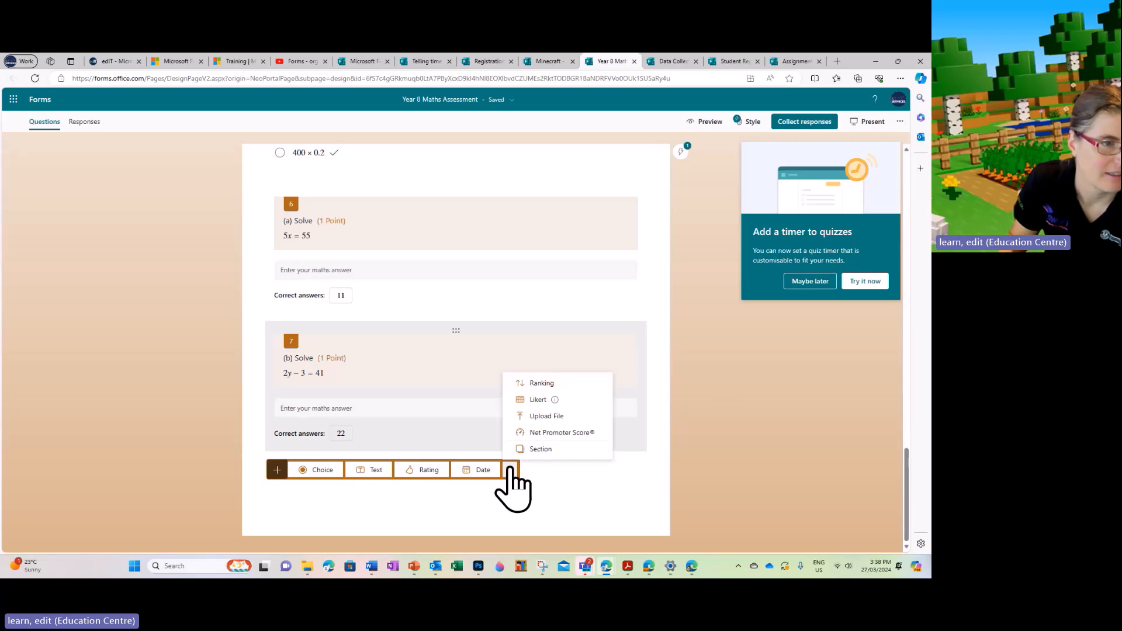
left_click(315, 471)
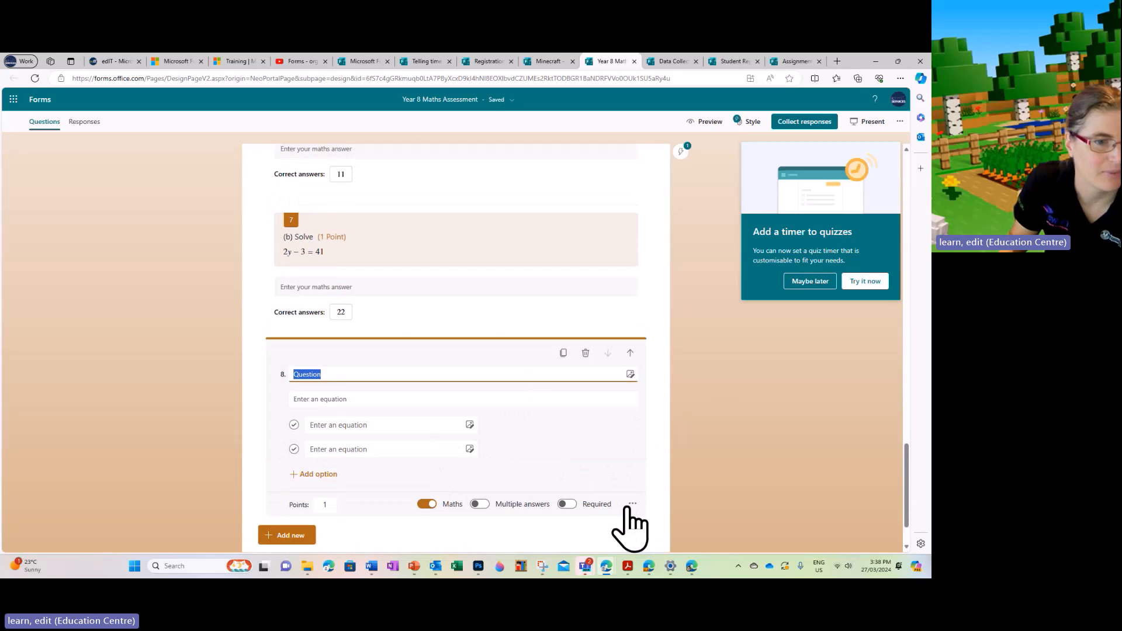
left_click(632, 504)
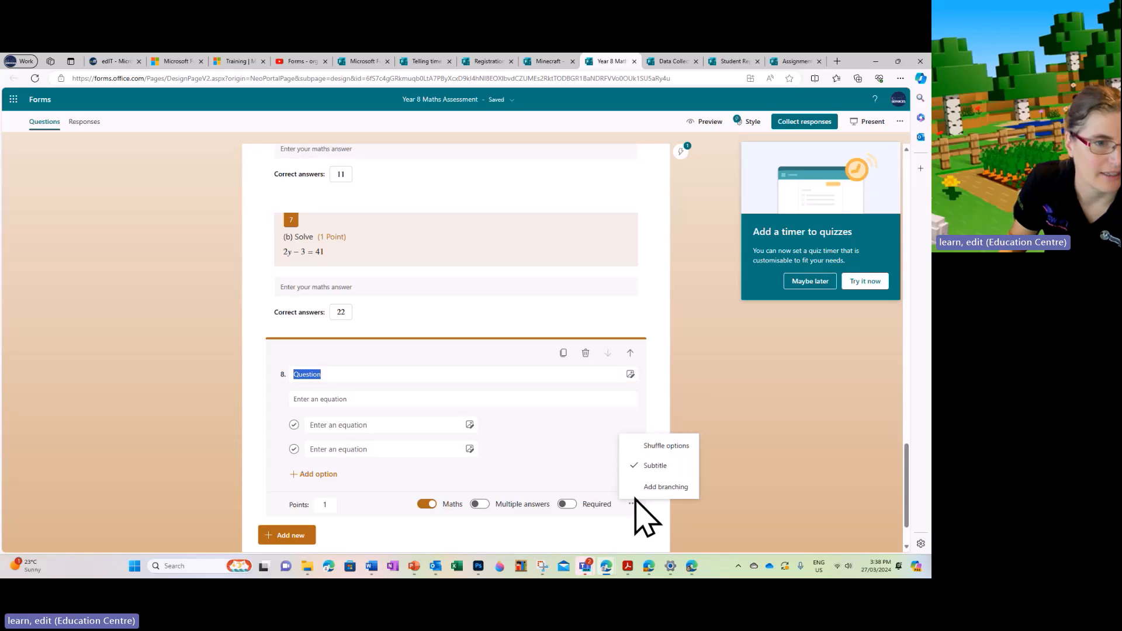
left_click(655, 502)
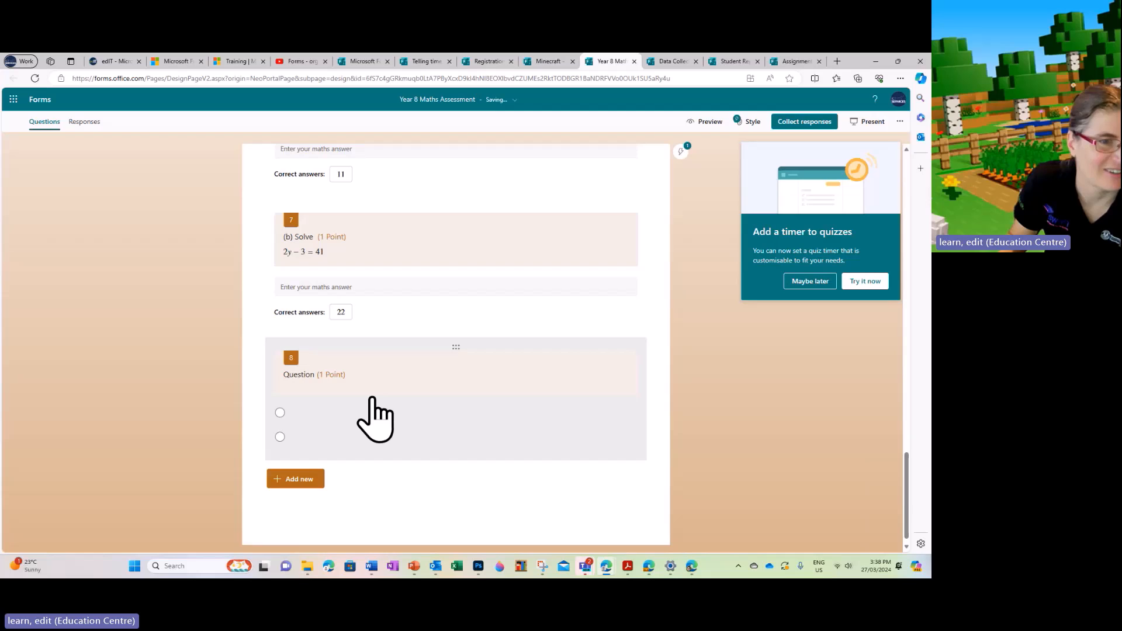
- Enter the equation y4 × 6 = in question 8 of the maths quiz
left_click(376, 420)
left_click(626, 399)
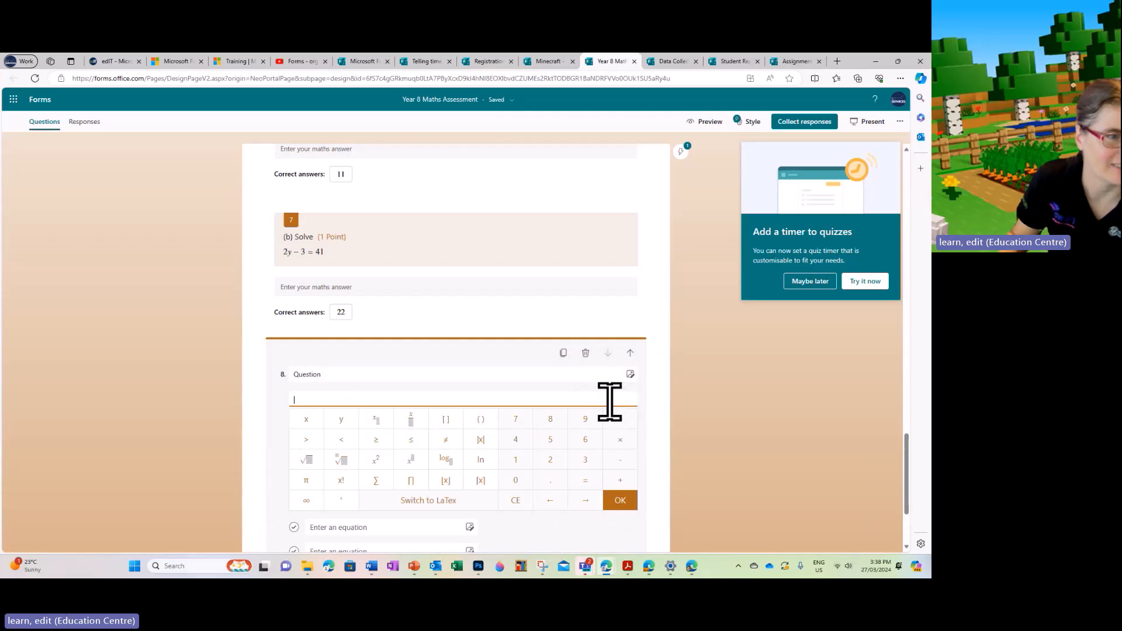
left_click(342, 419)
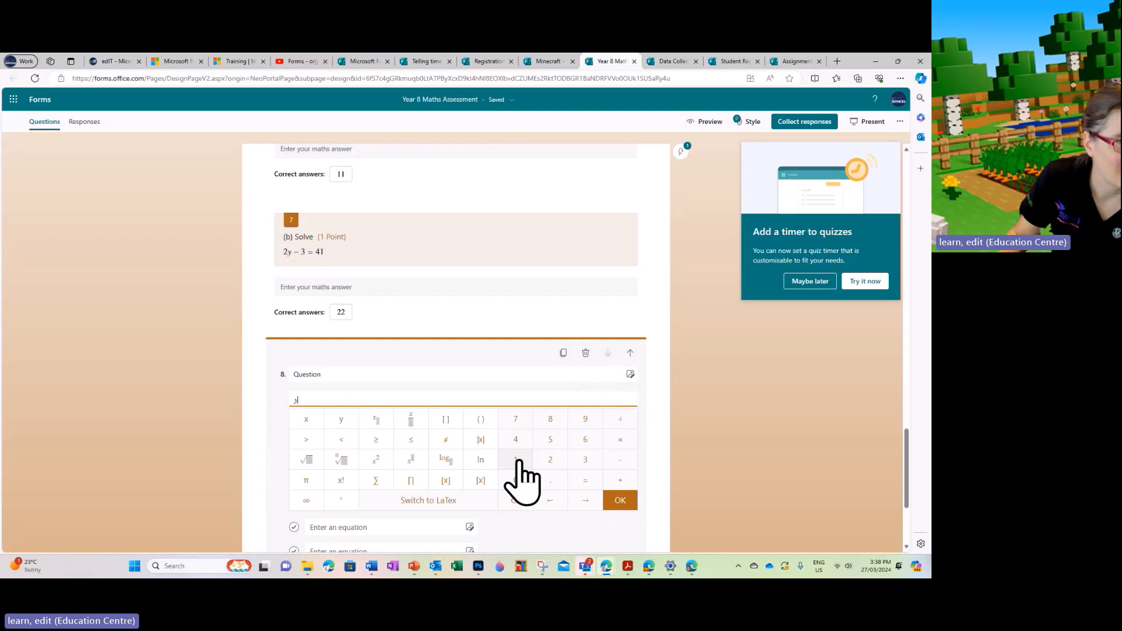
left_click(516, 440)
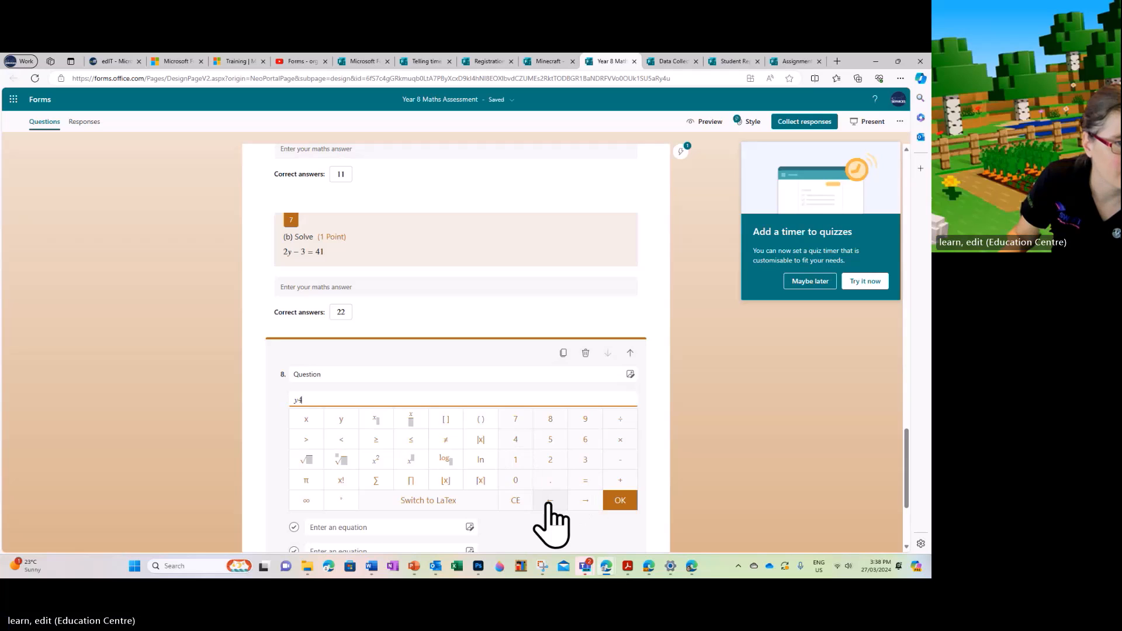
left_click(620, 440)
left_click(585, 439)
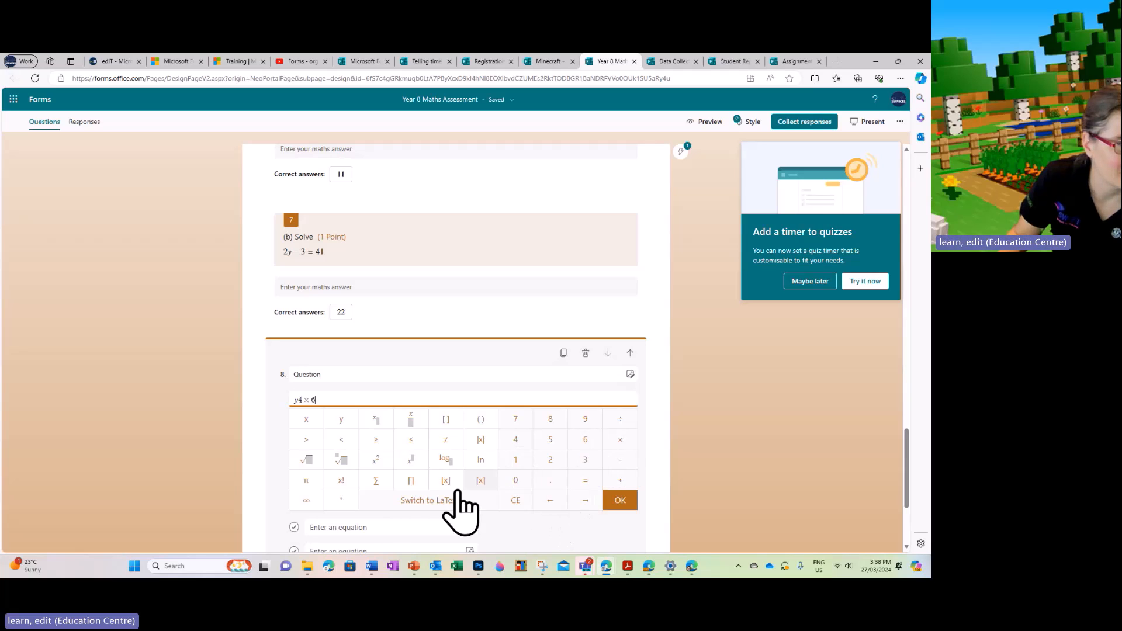
left_click(585, 480)
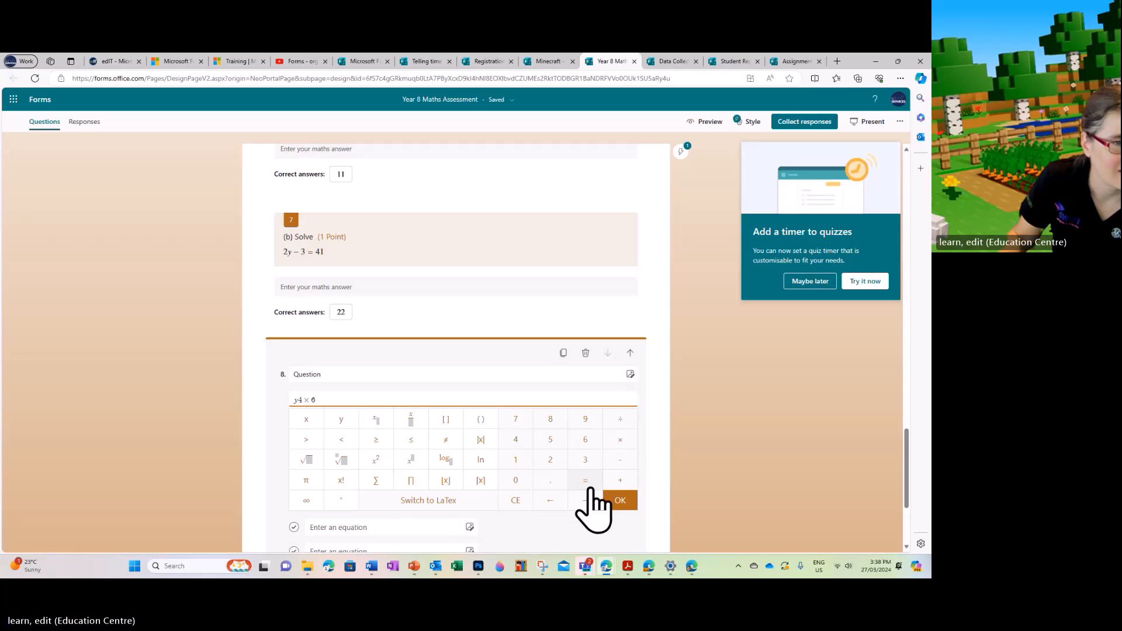
left_click(621, 501)
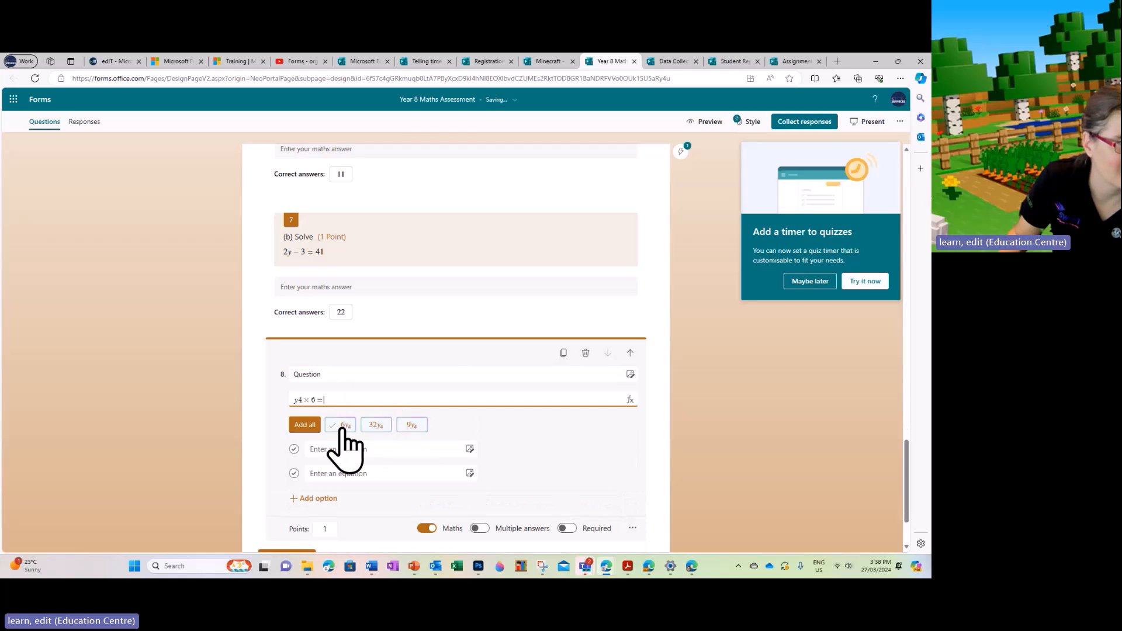
- Complete question 8's equation with x after the equals sign and add all the suggested answer options
left_click(340, 400)
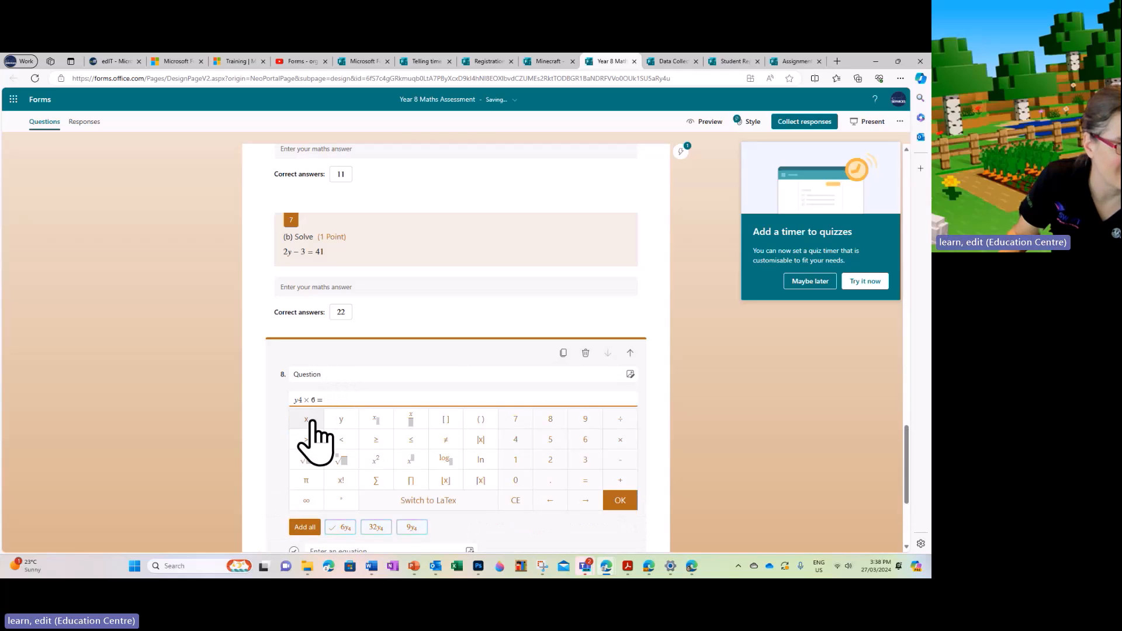
left_click(307, 420)
left_click(623, 502)
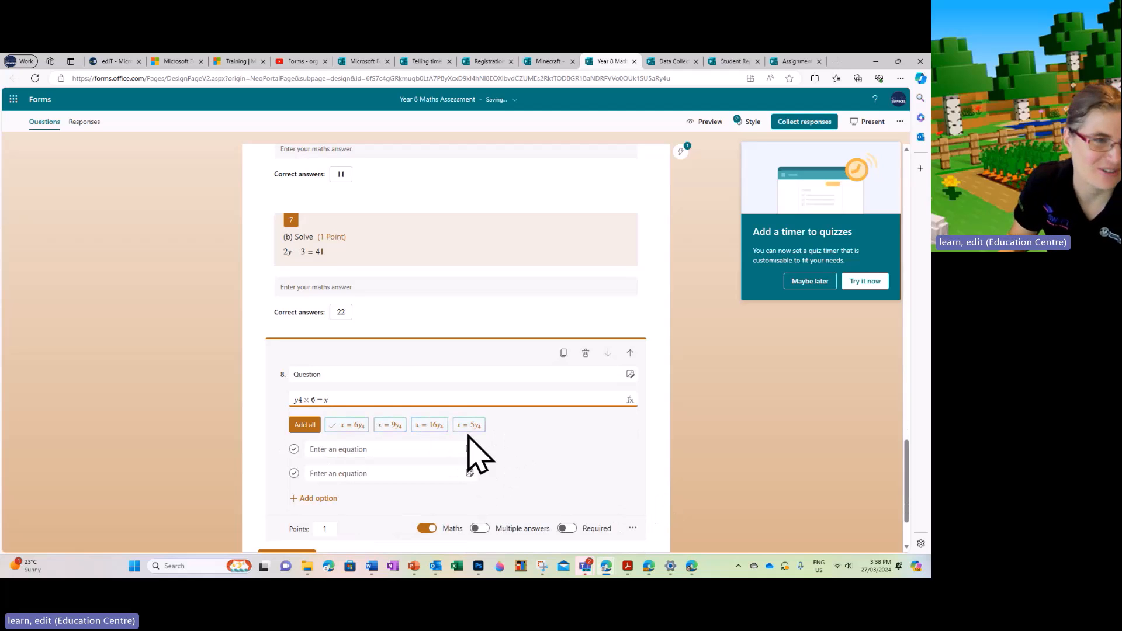
left_click(305, 425)
scroll(548, 469, "down", 2)
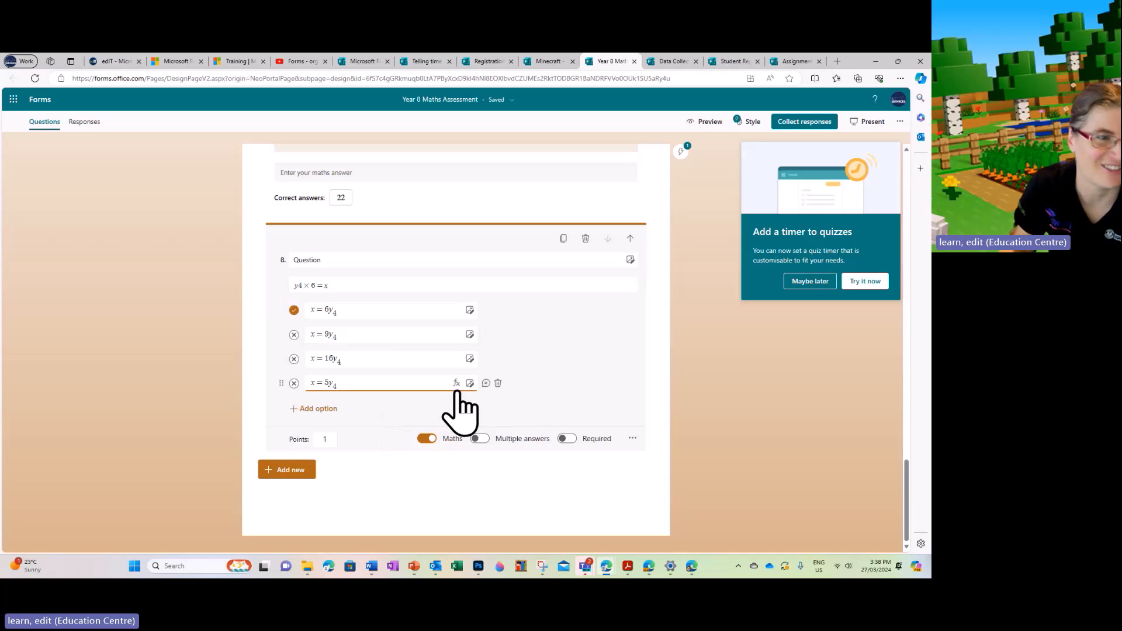
scroll(579, 374, "up", 15)
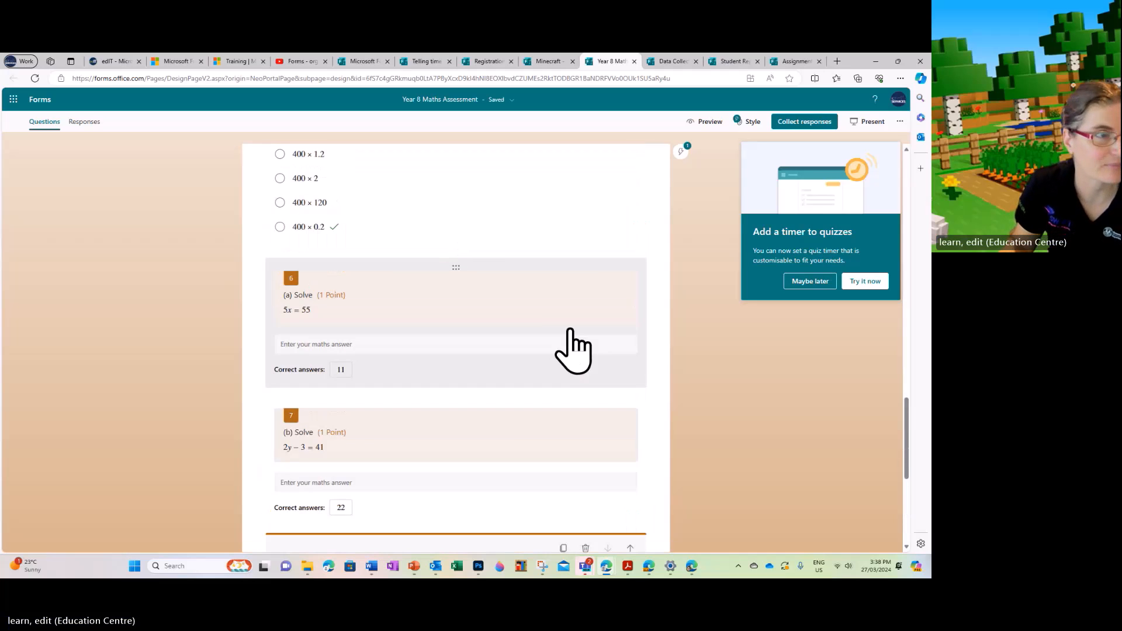
- Open the "Data Collection - student created" form and review its introduction and video game survey questions
left_click(672, 63)
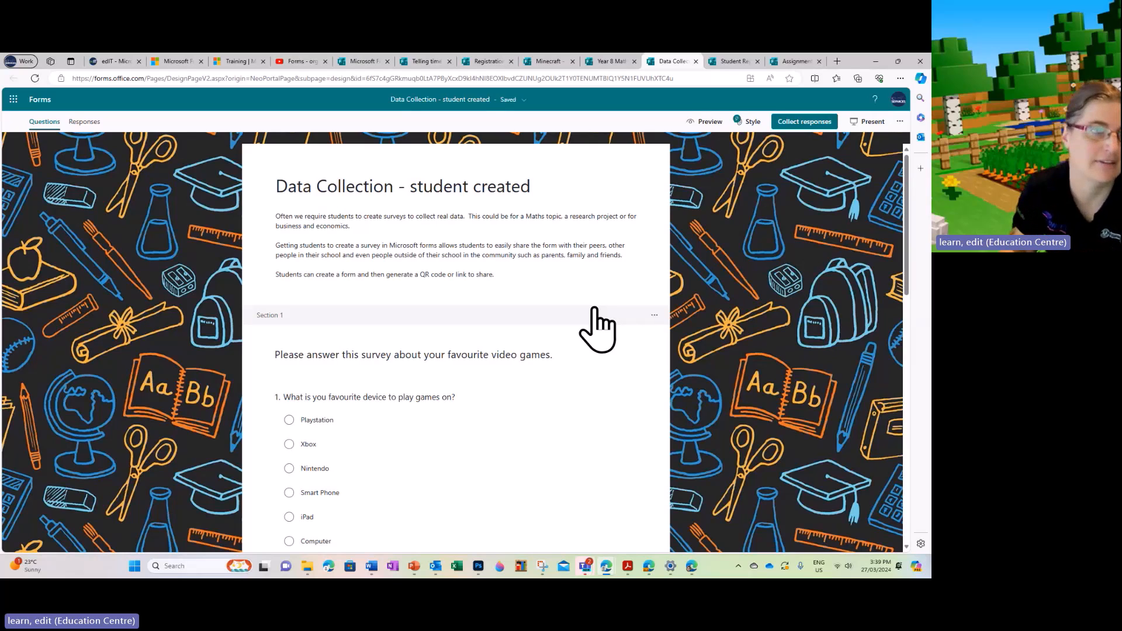
scroll(585, 304, "down", 4)
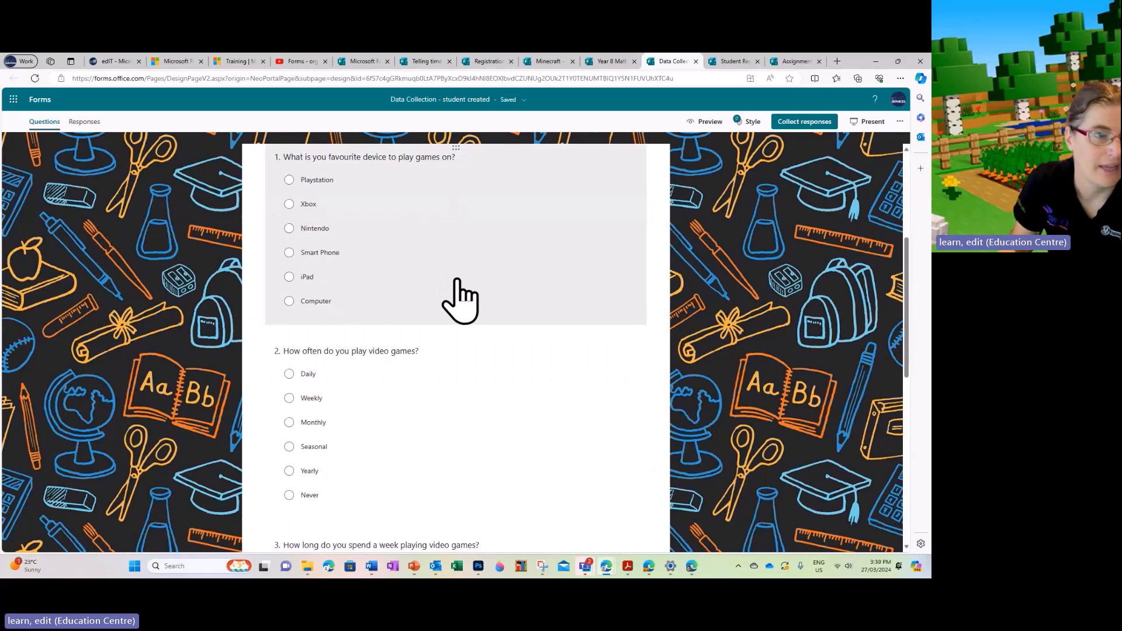
scroll(458, 279, "up", 1)
scroll(459, 277, "down", 2)
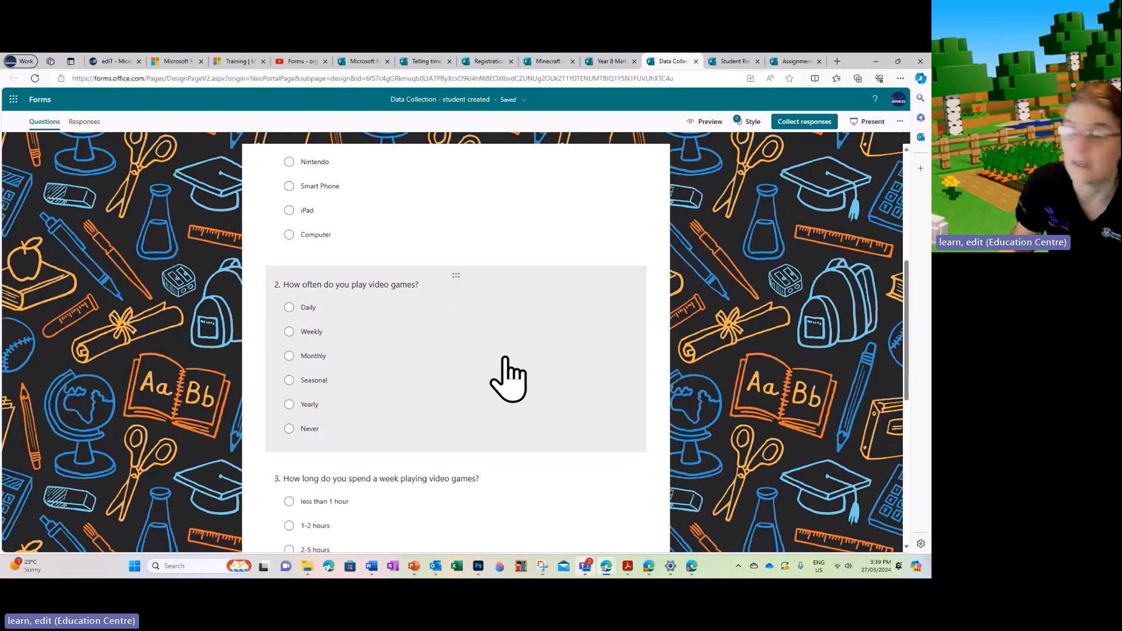
scroll(494, 377, "up", 2)
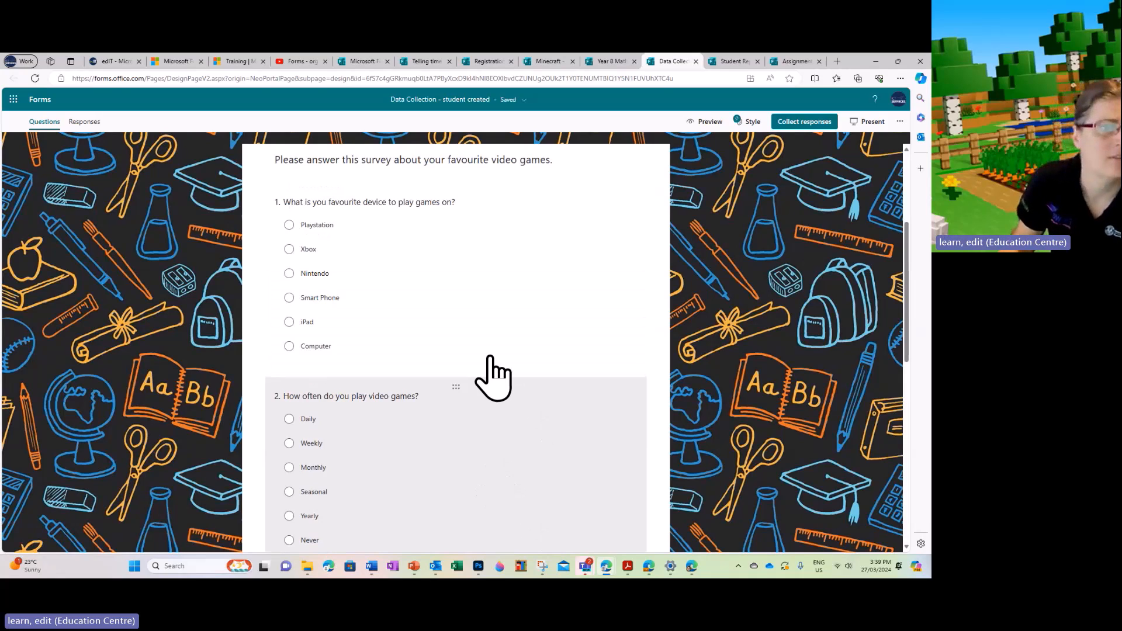
scroll(494, 378, "up", 3)
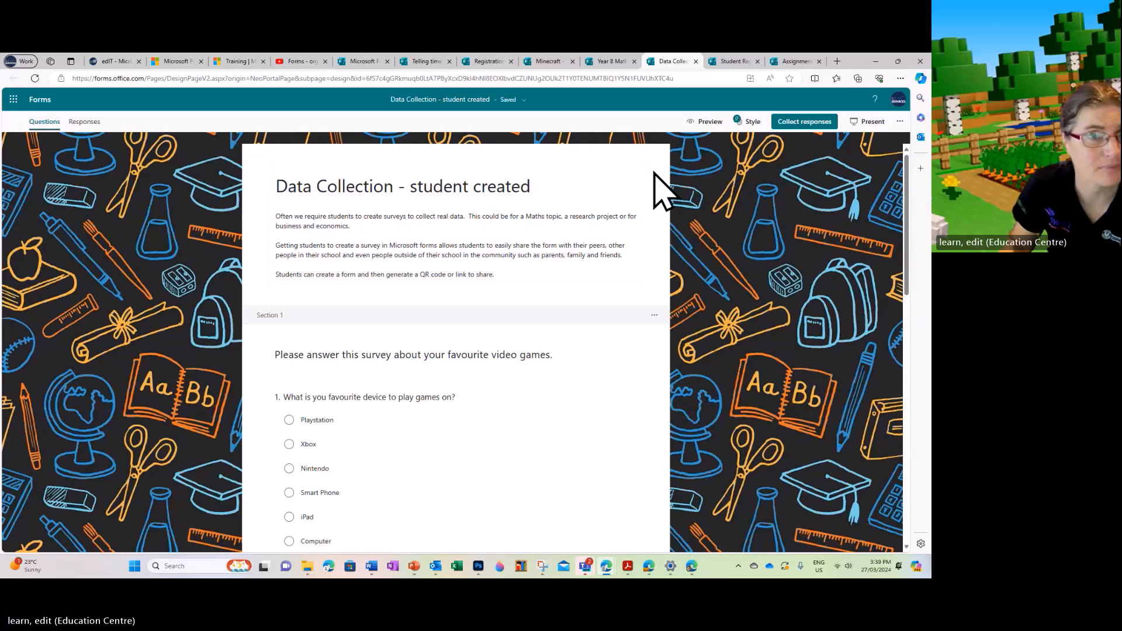
- Open the "Student Representative Voting" form and preview its Room 25 candidate and house questions
left_click(730, 60)
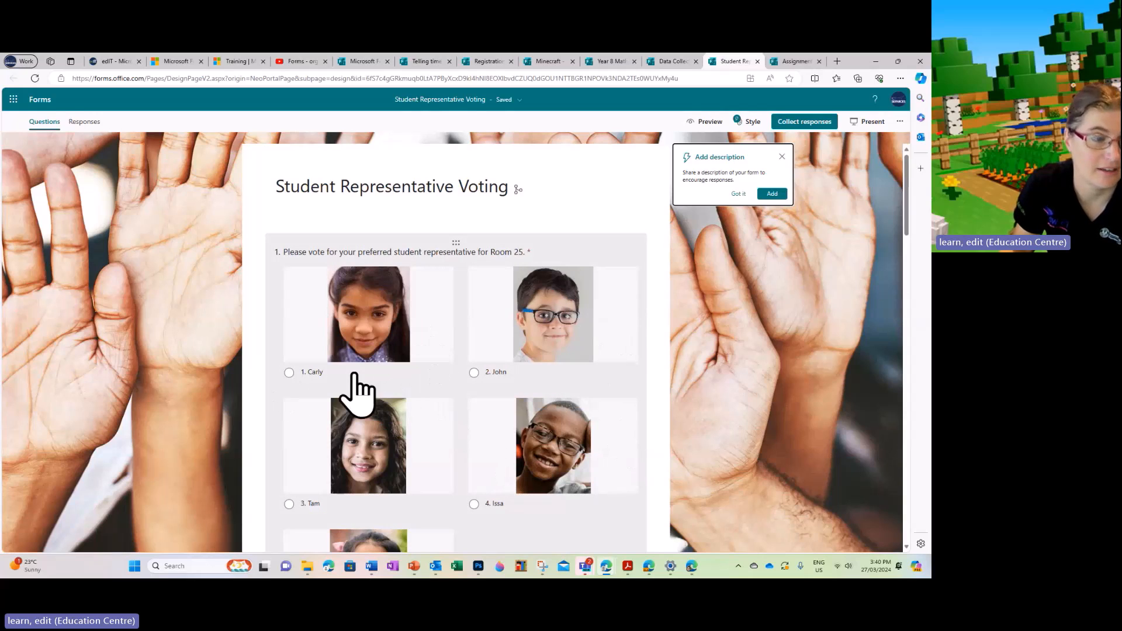
left_click(288, 374)
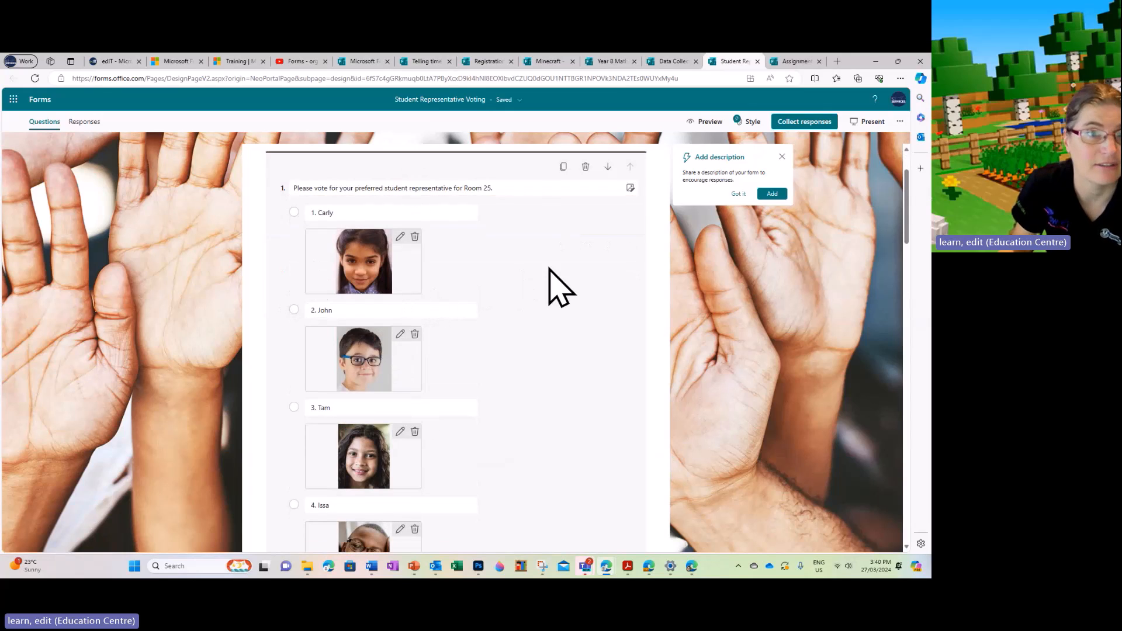
left_click(713, 124)
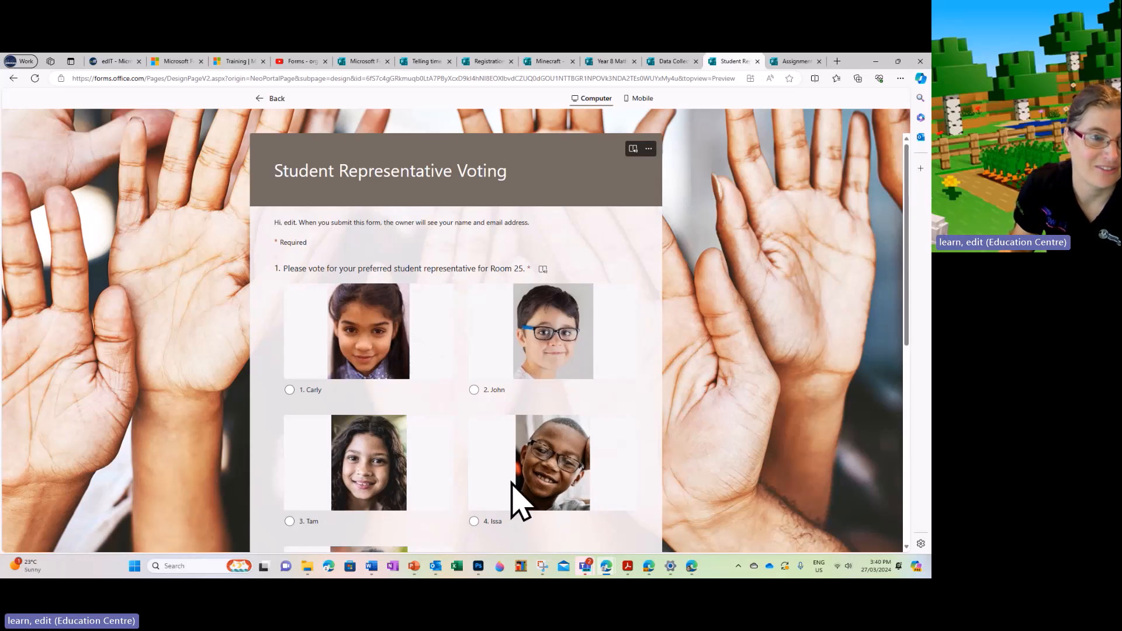
scroll(579, 462, "down", 1)
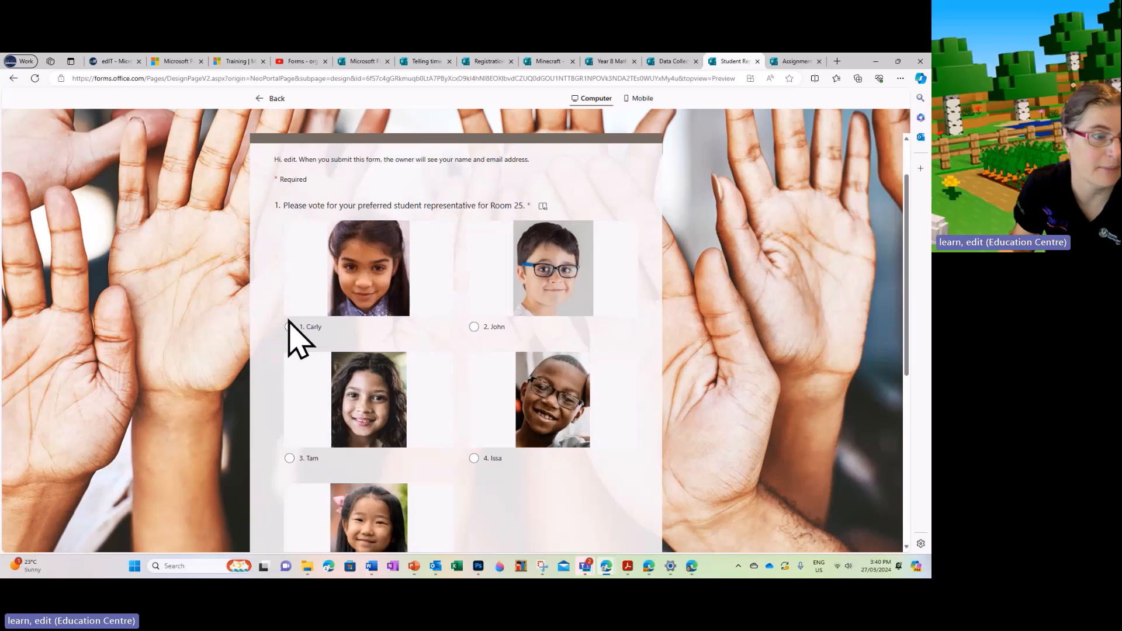
scroll(526, 388, "down", 5)
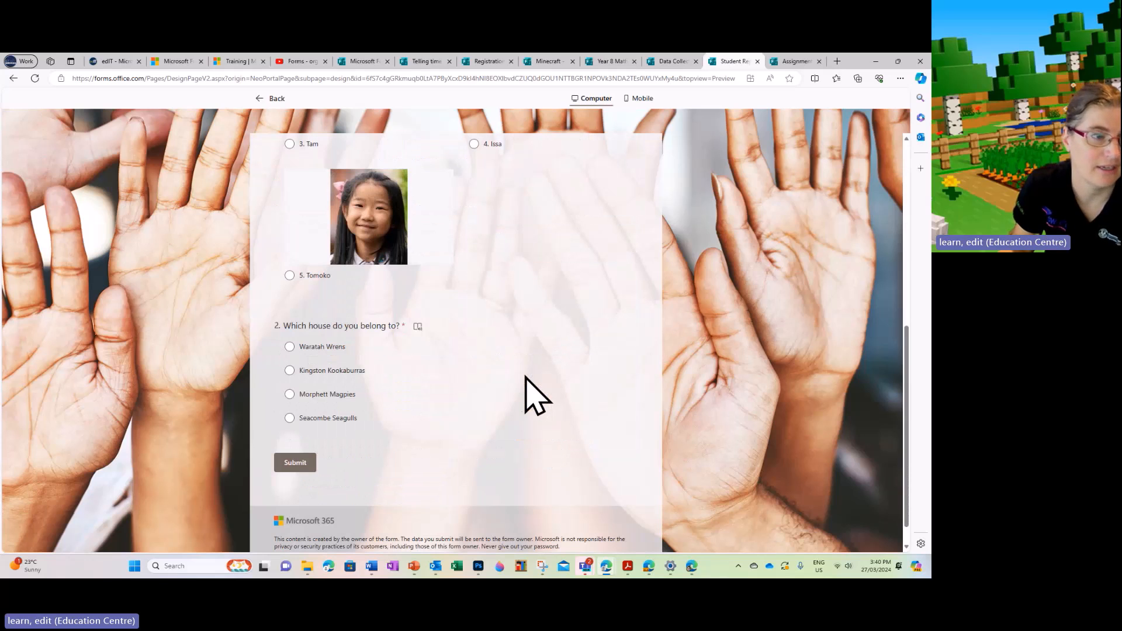
- Answer the house question with Waratah Wrens in the preview and vote for the fifth house captain candidate
left_click(290, 346)
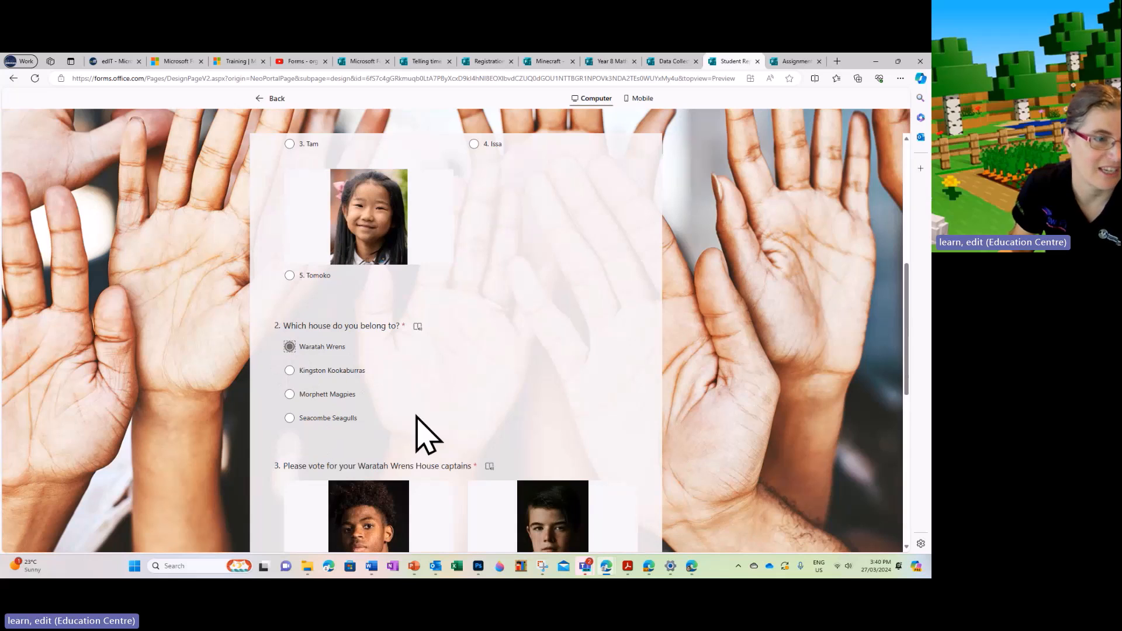
scroll(485, 403, "down", 5)
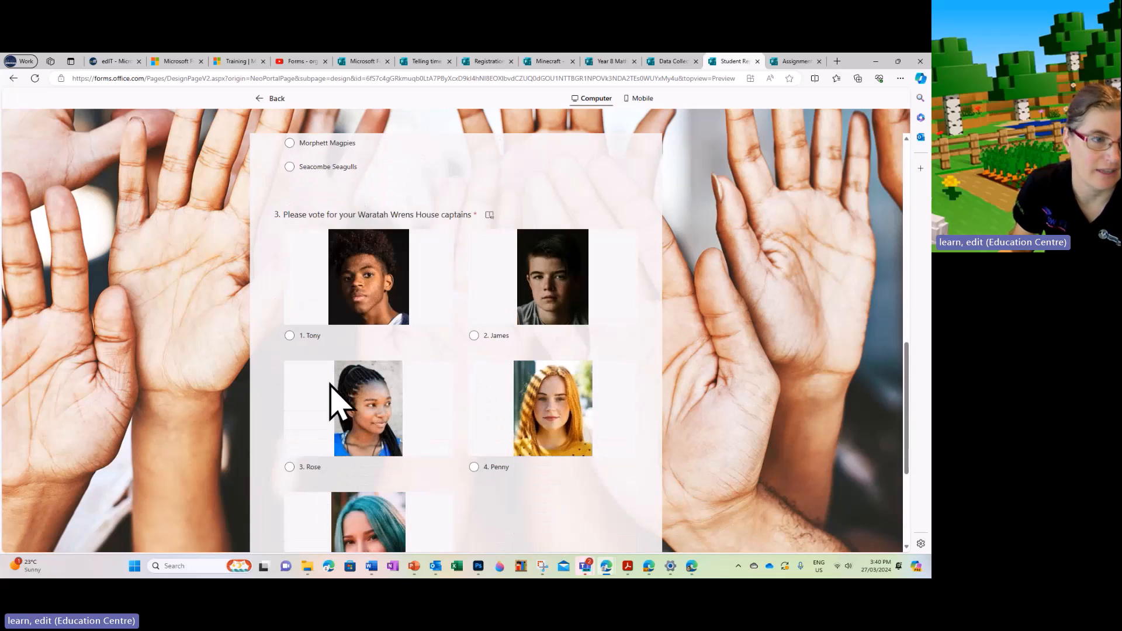
scroll(399, 456, "down", 1)
left_click(290, 472)
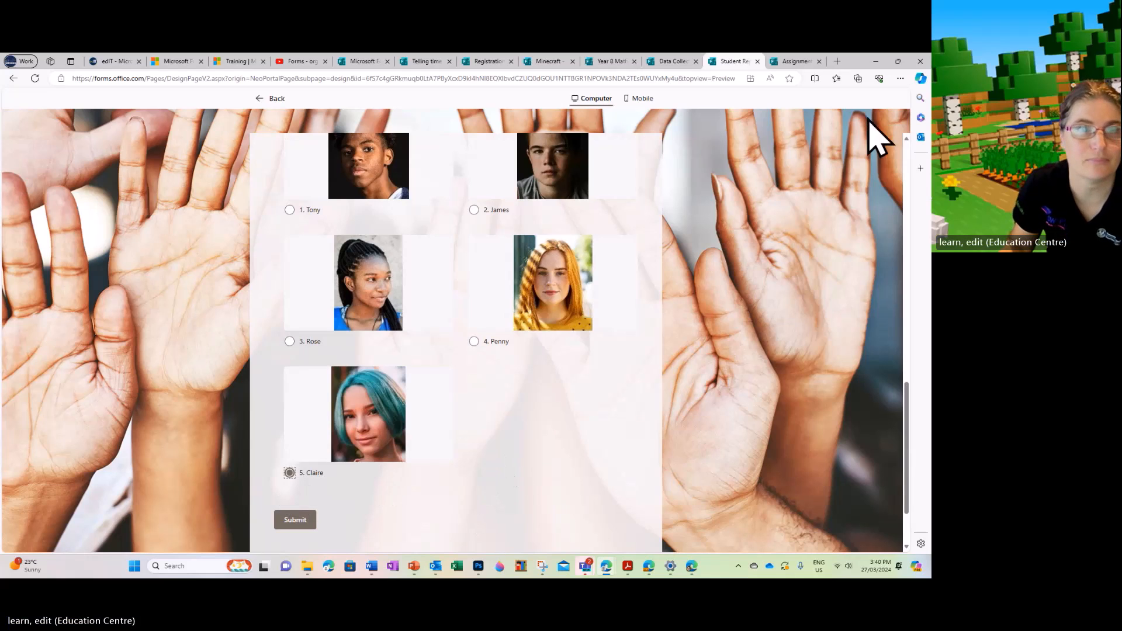
- Open the "Assignment Submission" form and review its task description and three file upload questions
left_click(794, 61)
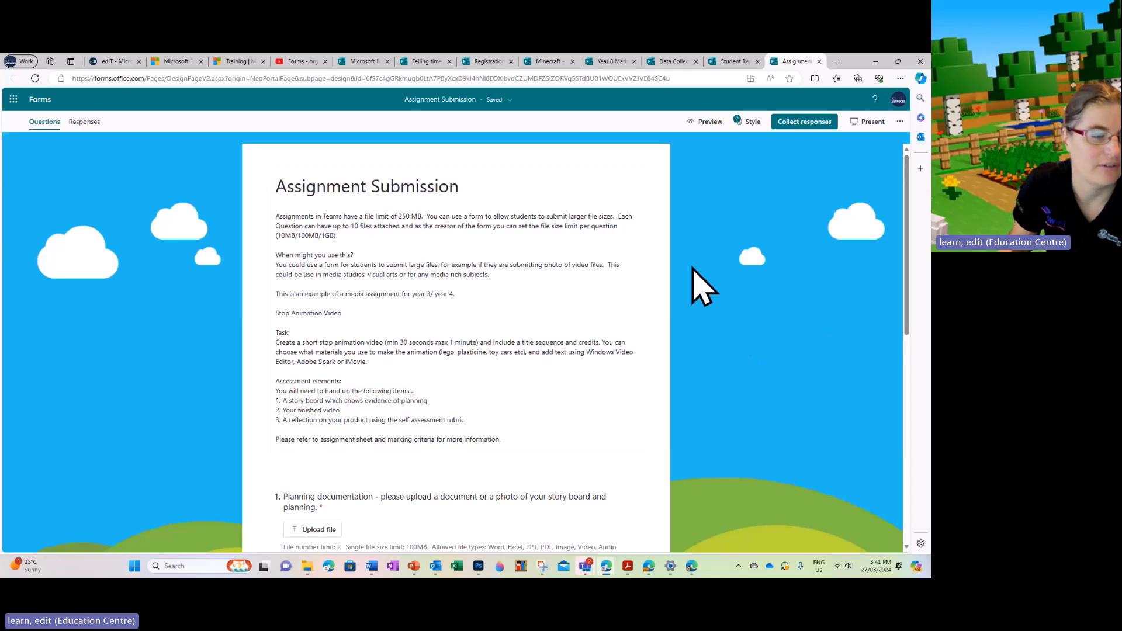
scroll(694, 274, "down", 3)
scroll(694, 269, "down", 2)
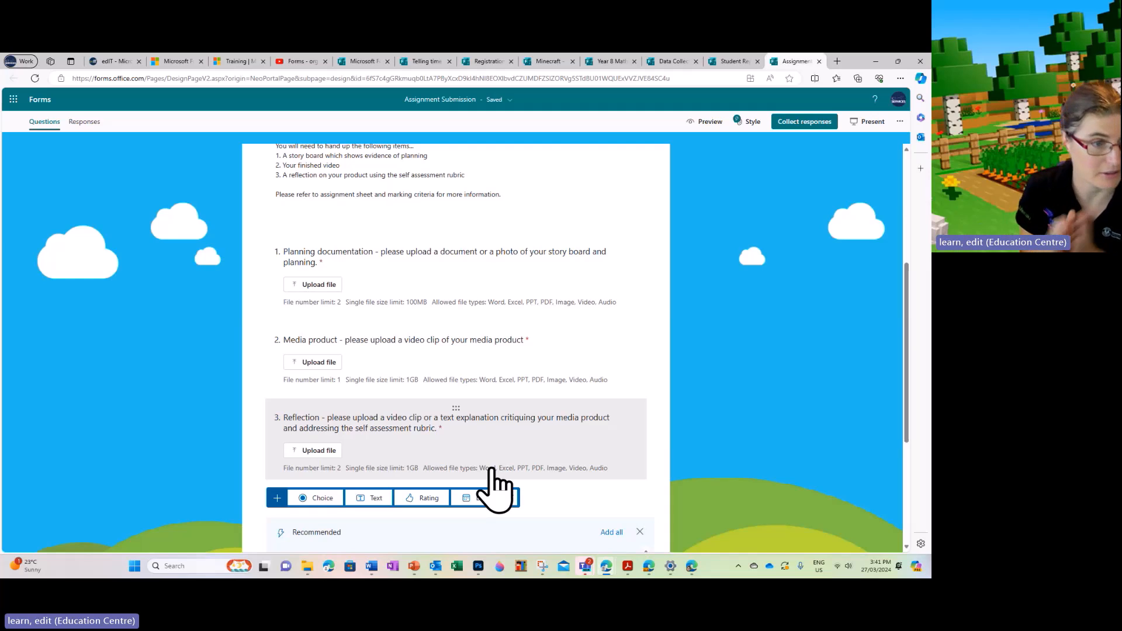
scroll(530, 393, "up", 4)
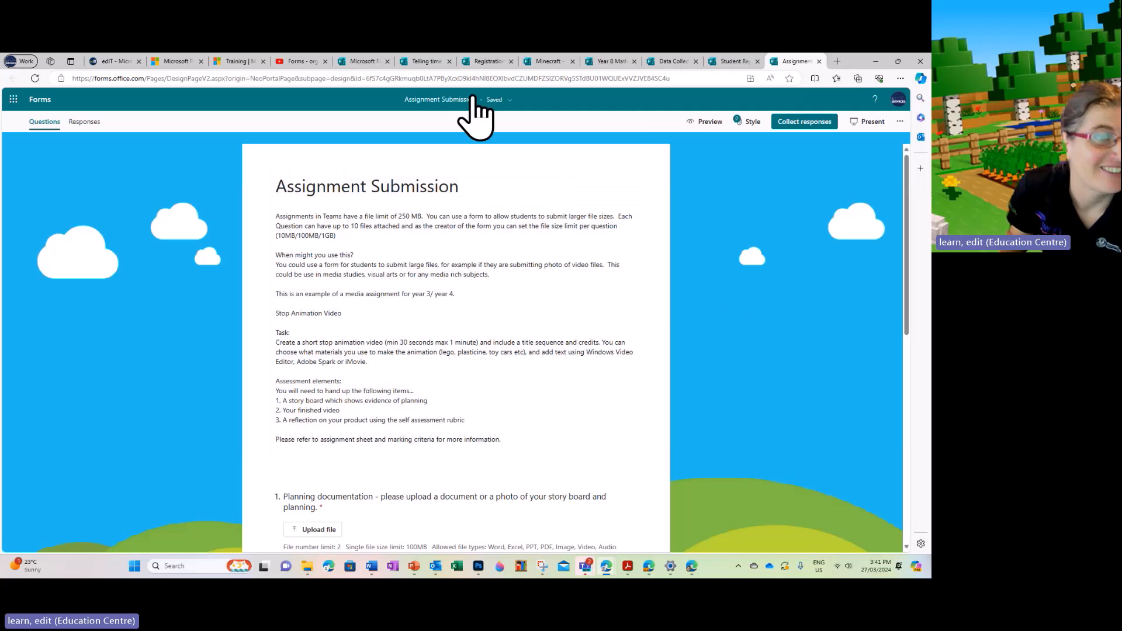
- Open the responses of the "Minecraft - Training Certificate" form and examine the summary charts, ratings and word clouds for each question
left_click(550, 62)
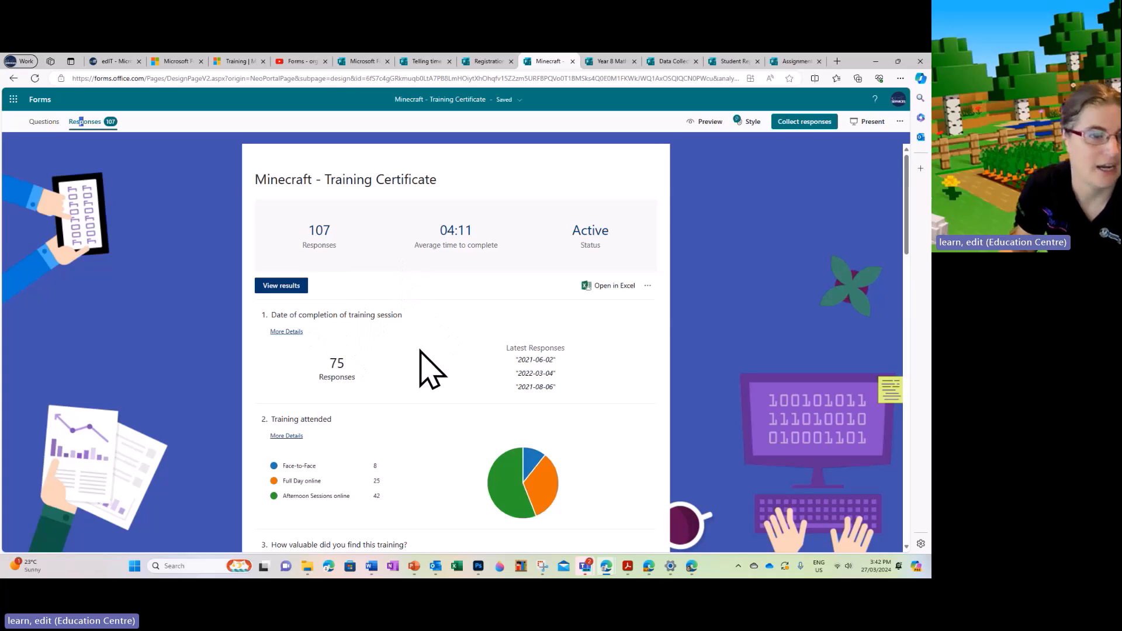
scroll(420, 351, "down", 1)
scroll(380, 304, "down", 1)
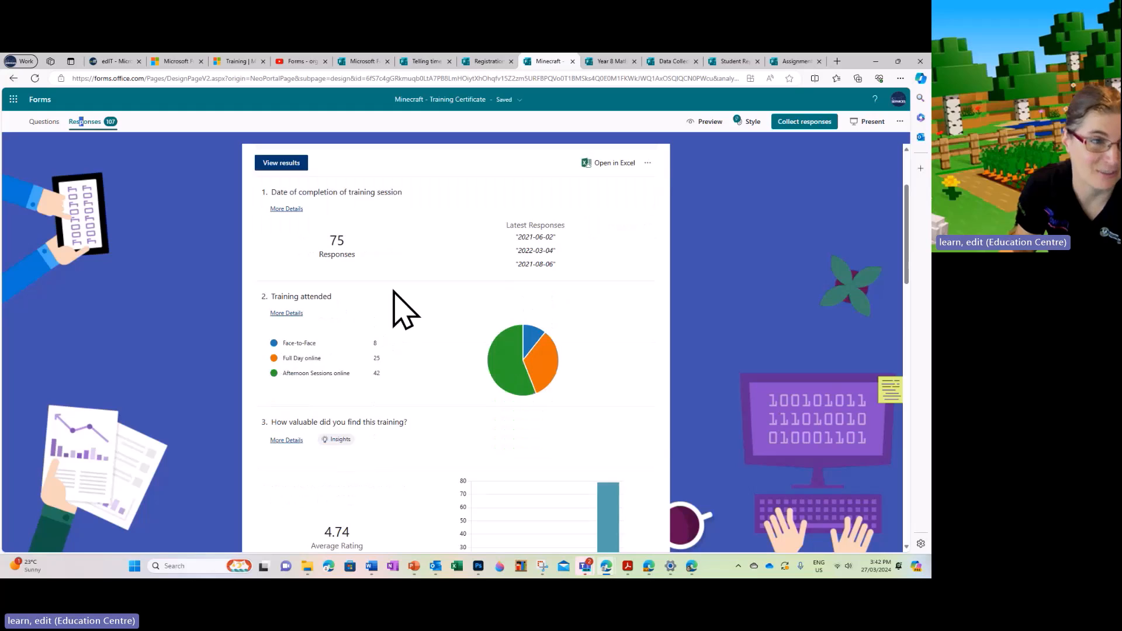
scroll(409, 298, "down", 1)
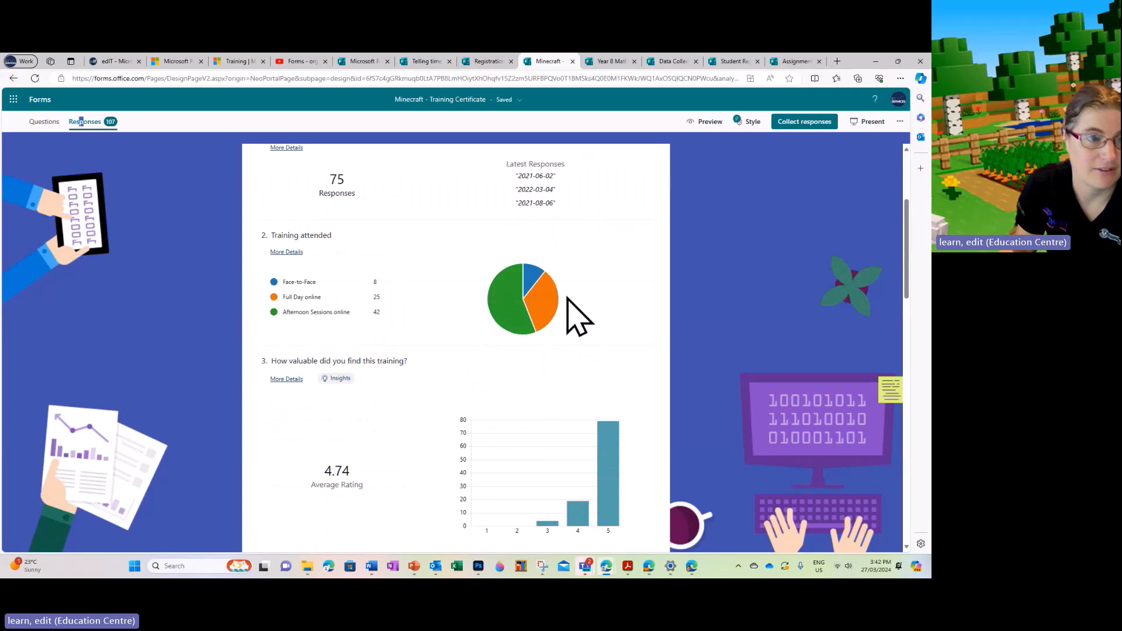
scroll(596, 342, "down", 3)
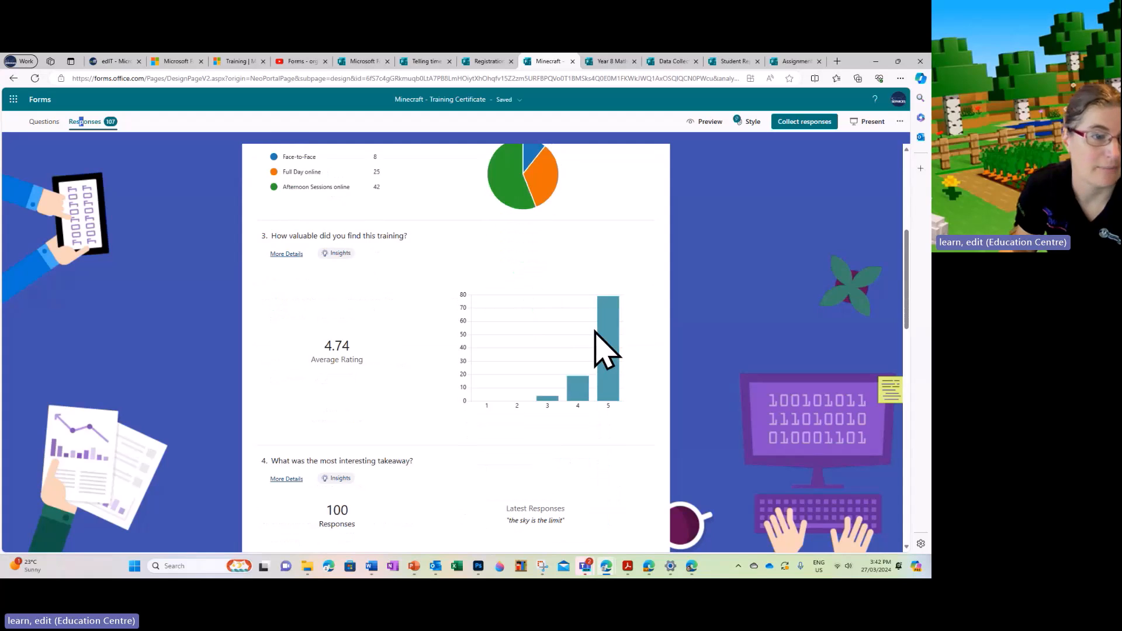
scroll(538, 377, "down", 3)
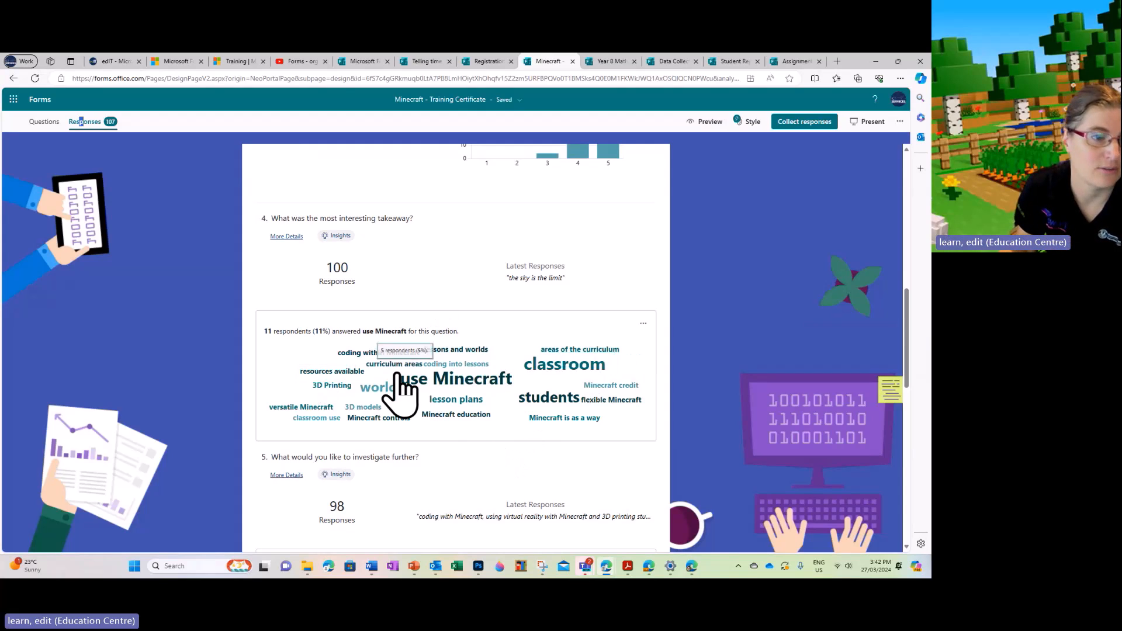
scroll(619, 450, "down", 5)
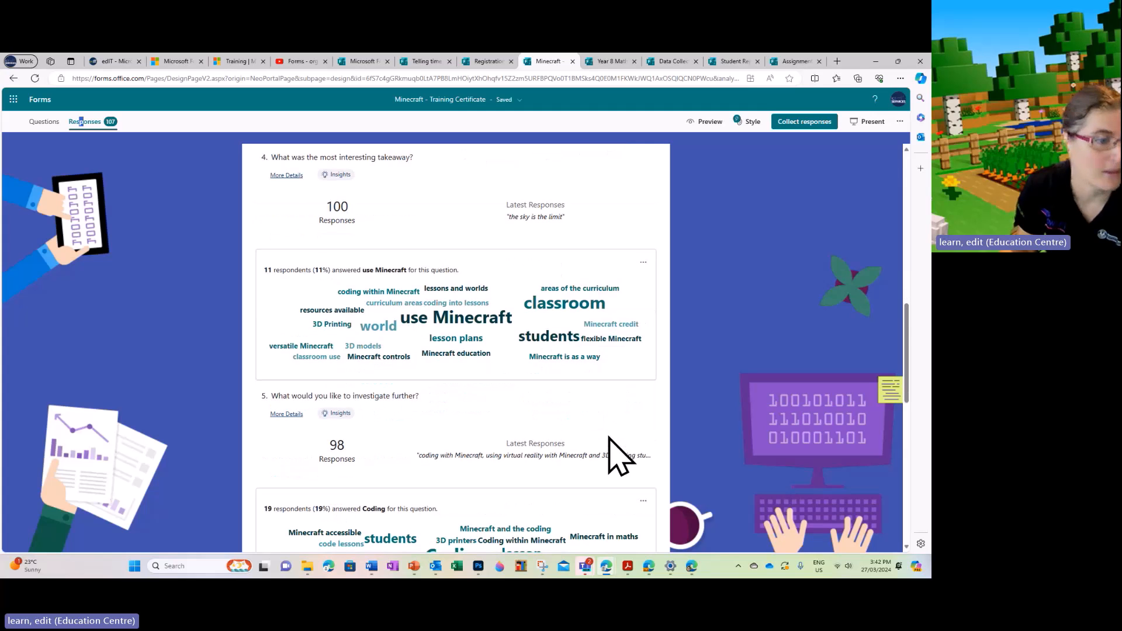
scroll(620, 456, "down", 5)
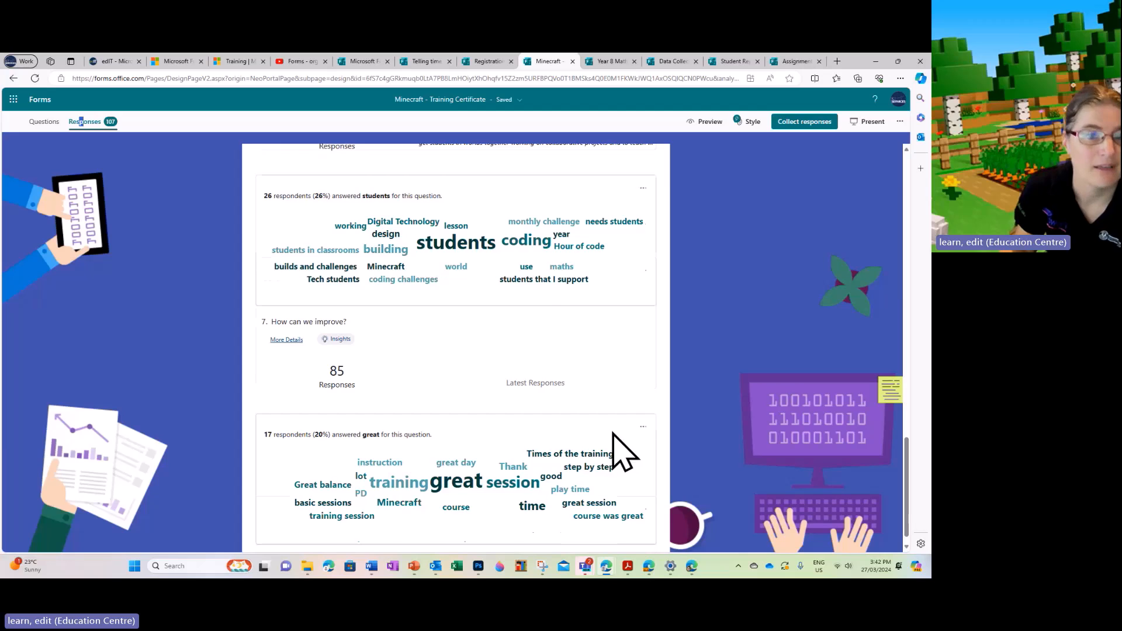
scroll(621, 454, "up", 20)
scroll(620, 420, "up", 5)
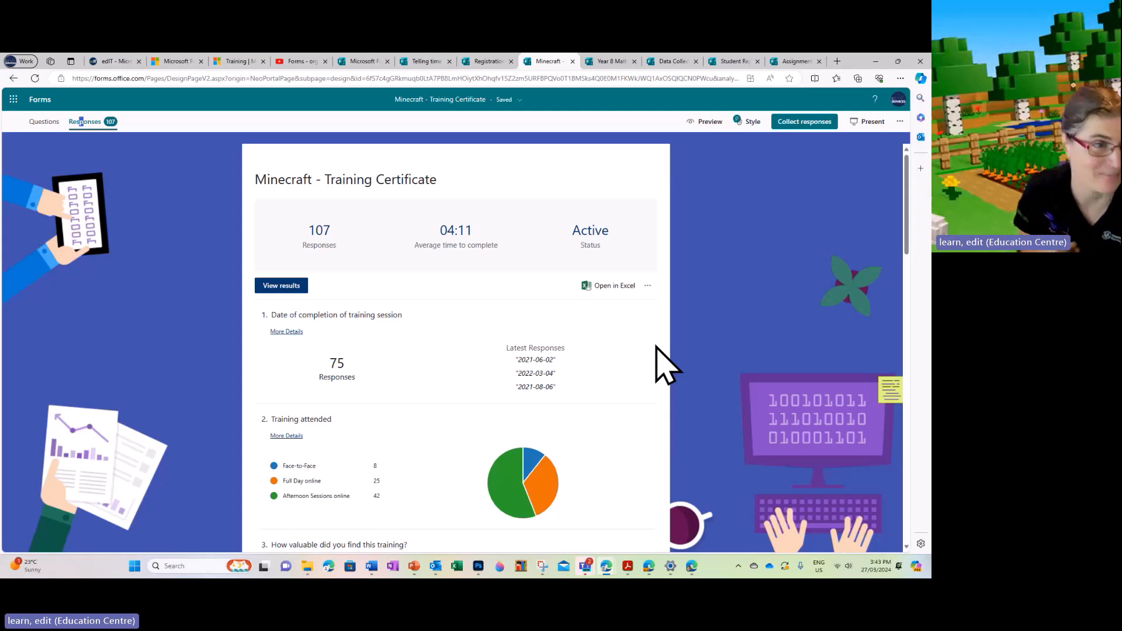
- View an individual respondent's results for the "Minecraft - Training Certificate" form, and return to the response summary
left_click(280, 287)
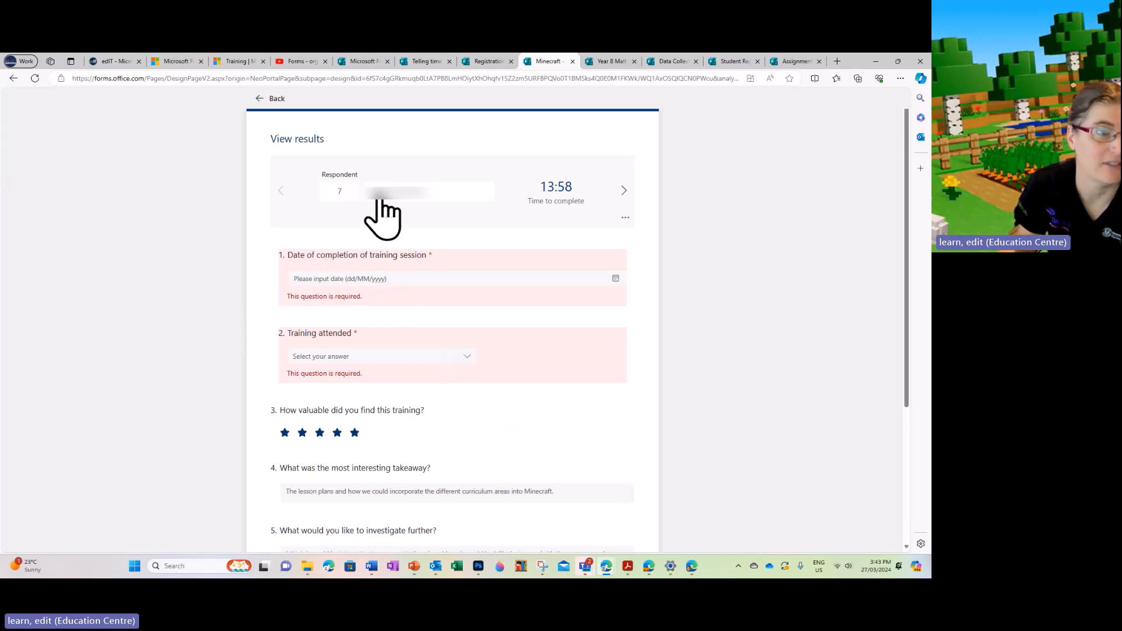
left_click(260, 98)
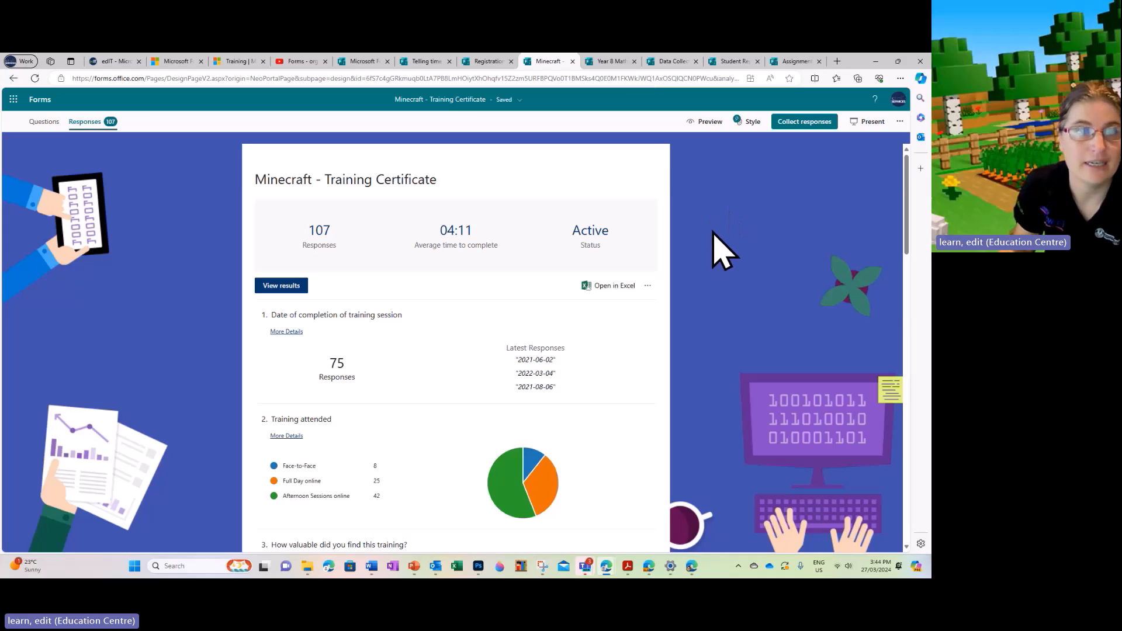
- Open the EdPass Portal in a new browser tab and select the base part of its web address
left_click(838, 62)
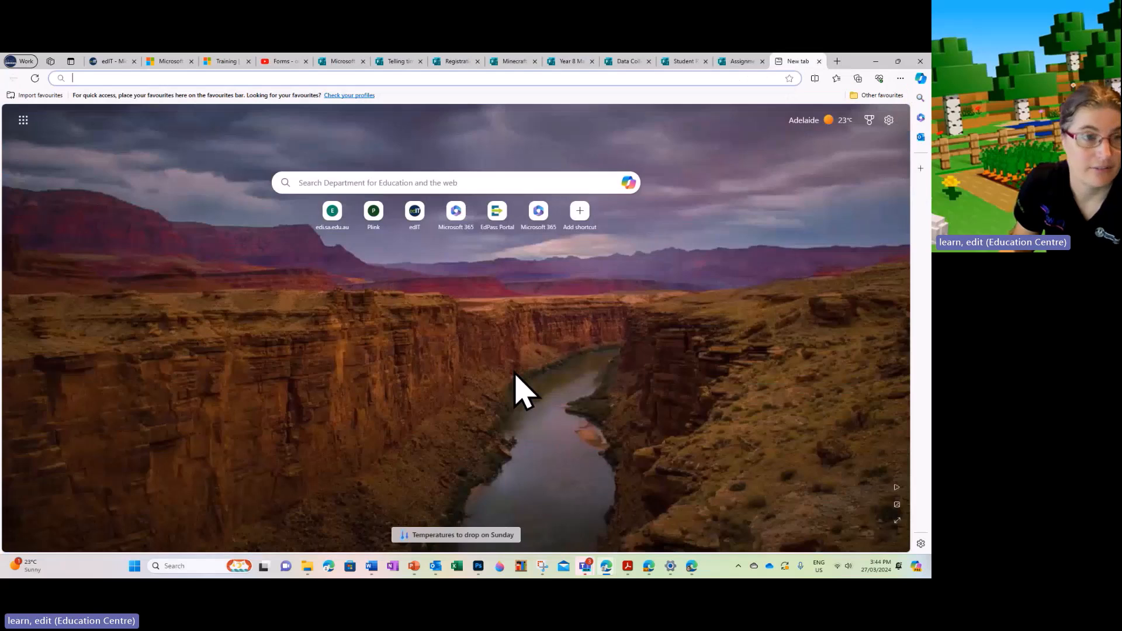
left_click(495, 225)
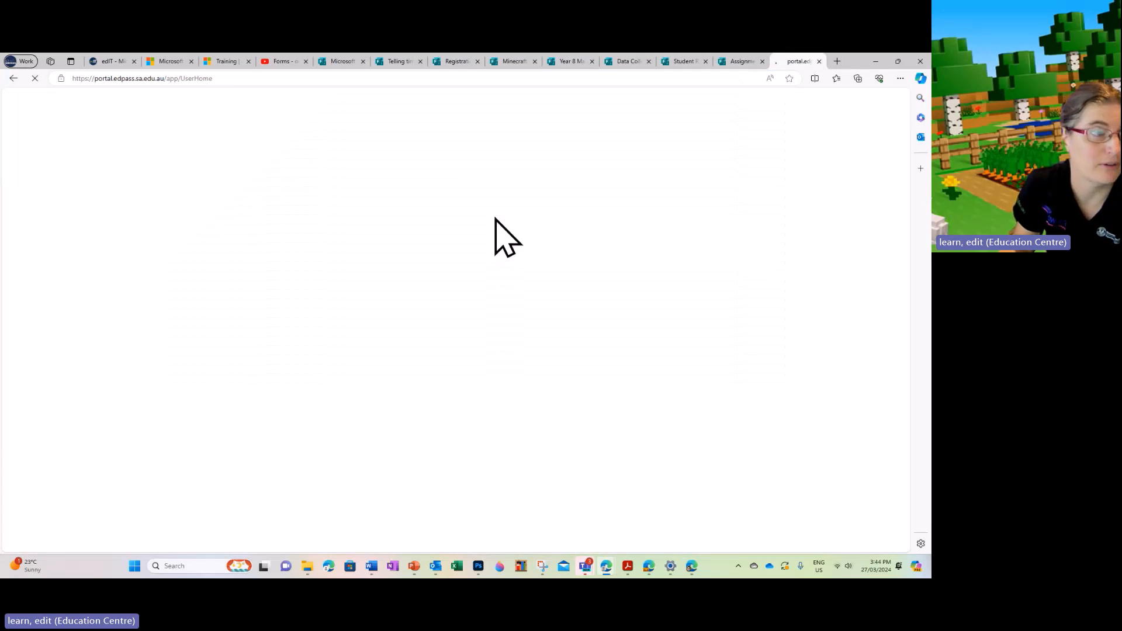
left_click(156, 78)
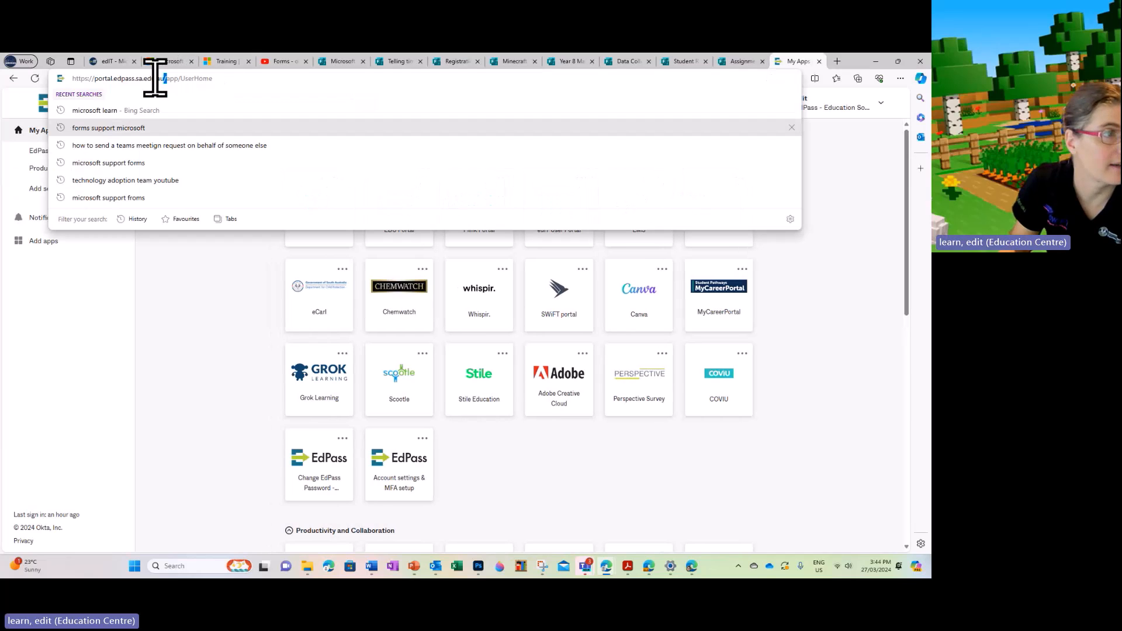
left_click_drag(155, 77, 71, 79)
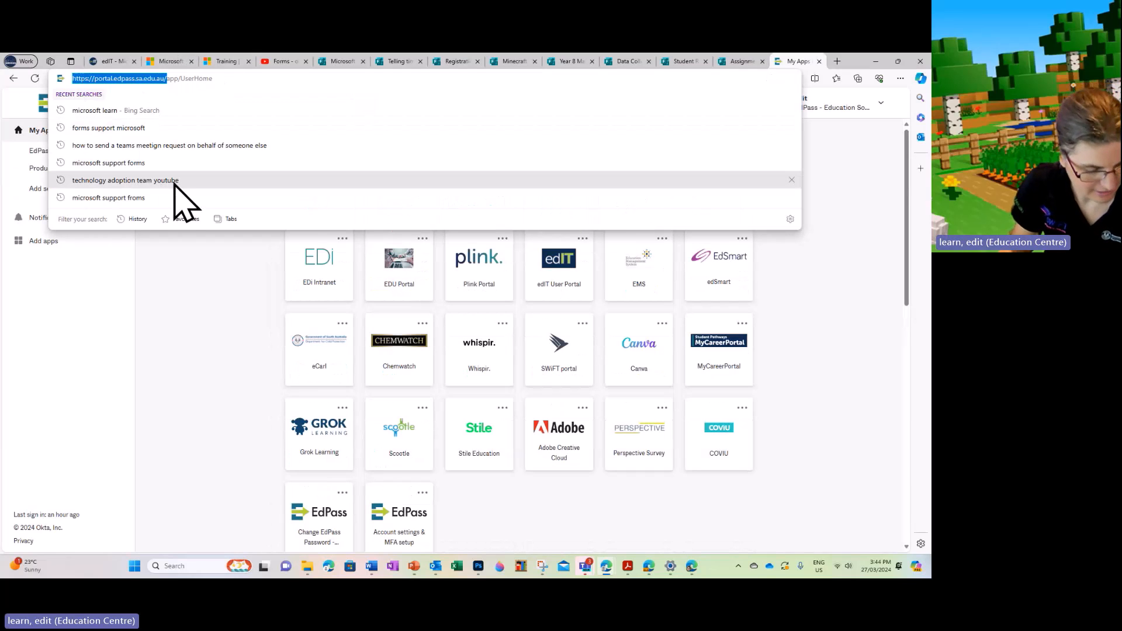
key("alt+Tab")
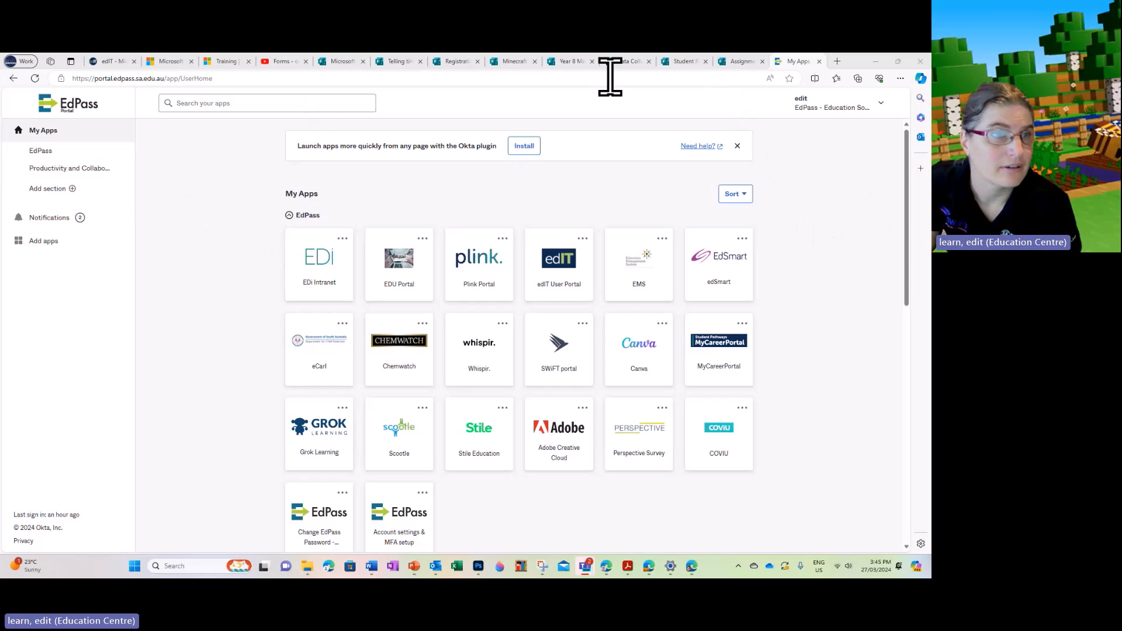
- Return to the already open Forms home page and show the details of the signed-in account
left_click(337, 61)
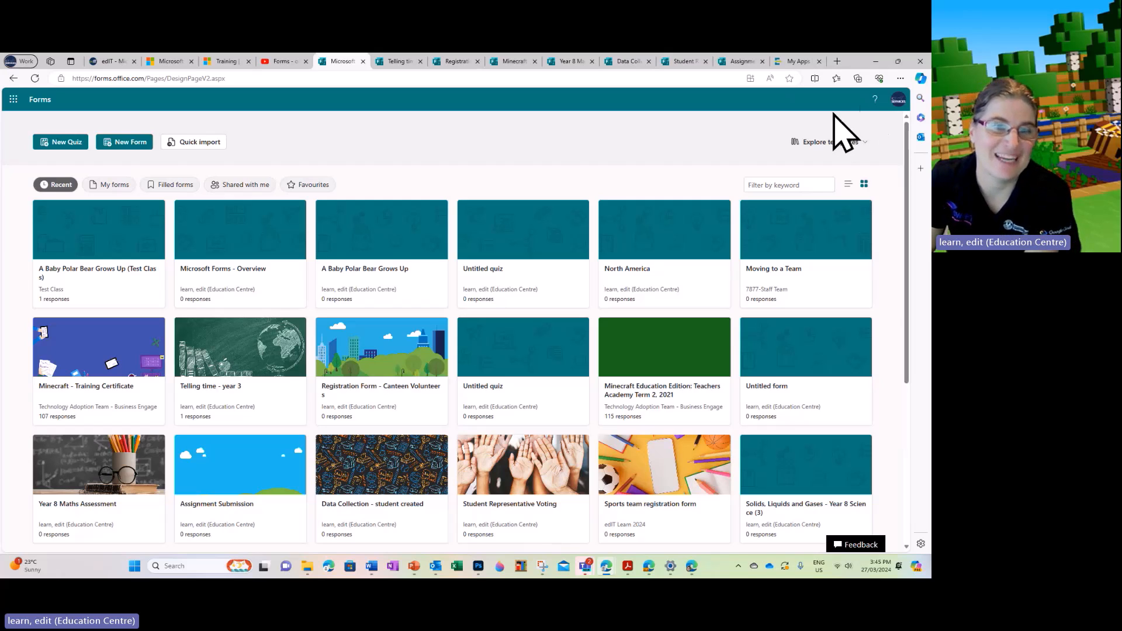
left_click(899, 101)
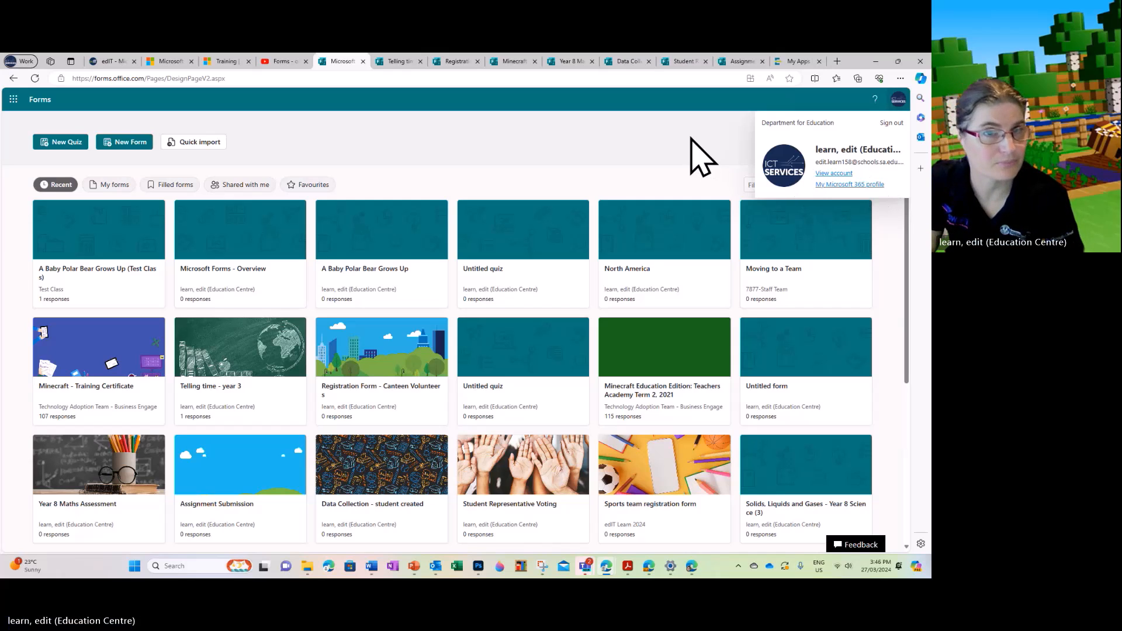
- Launch Microsoft 365 Forms from the EdPass Portal's Productivity and Collaboration apps, allowing automatic sign-in and choosing the Education Centre account
left_click(798, 61)
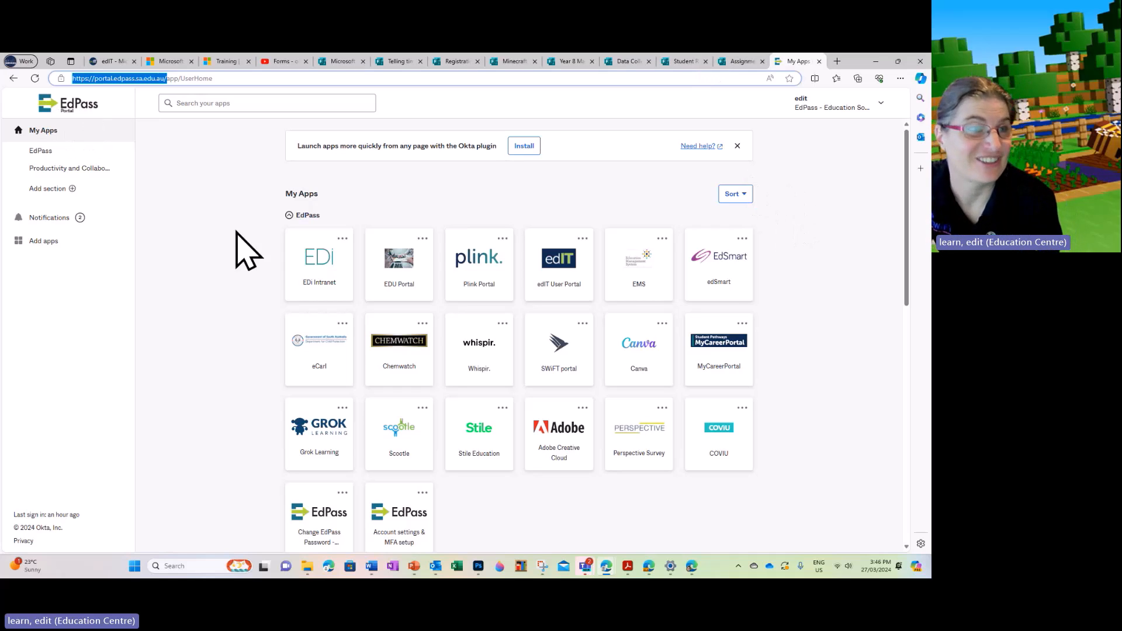
scroll(760, 293, "down", 3)
scroll(784, 301, "down", 5)
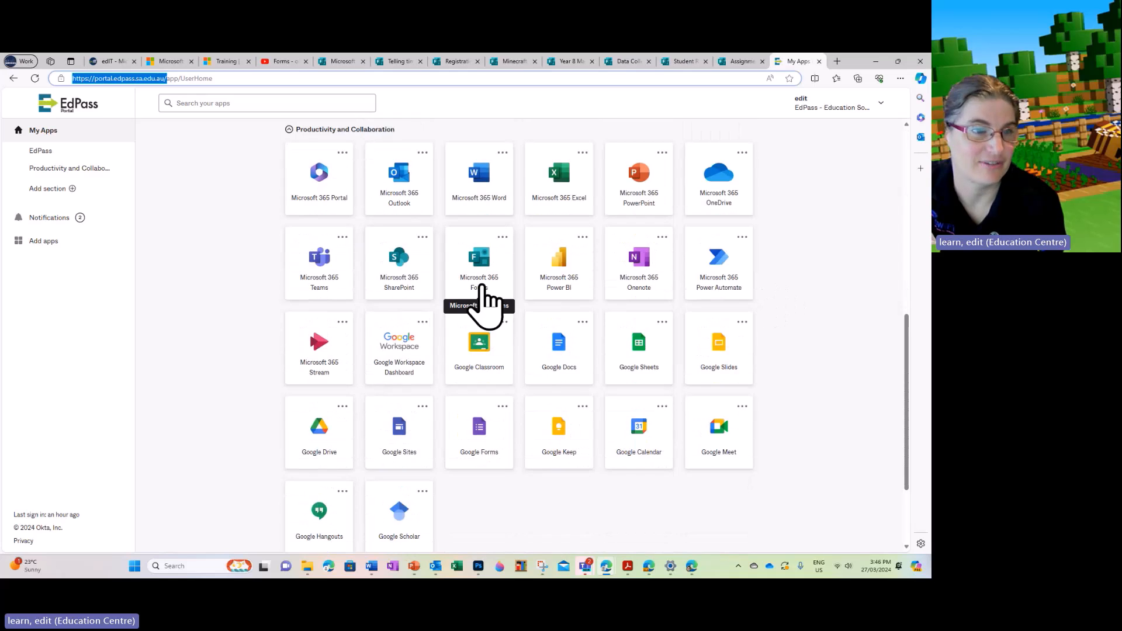
left_click(472, 275)
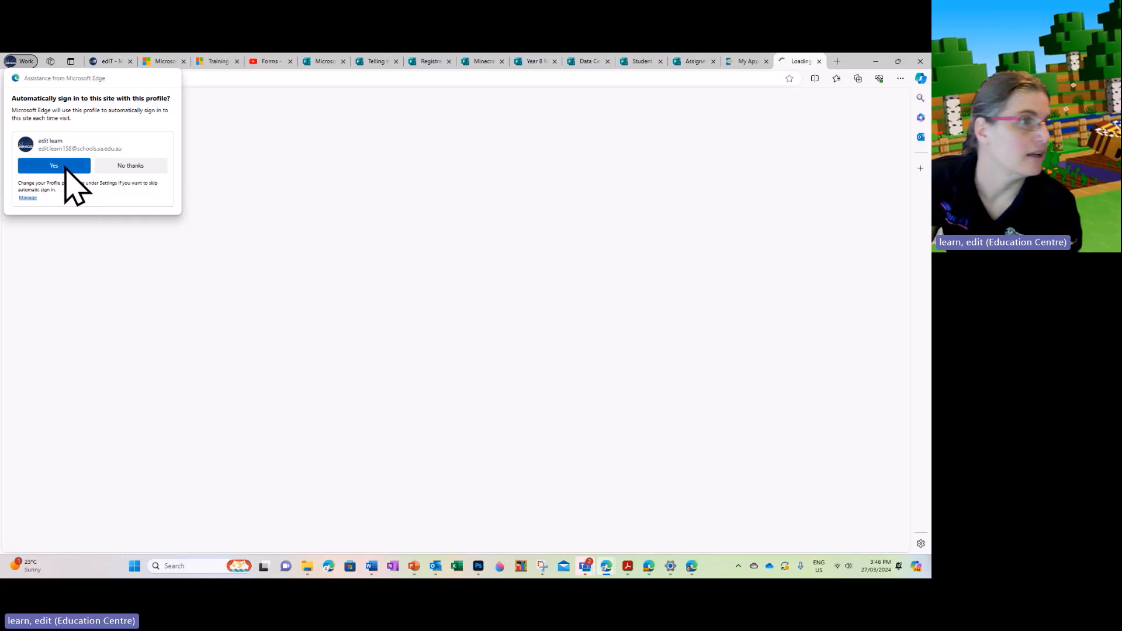
left_click(65, 166)
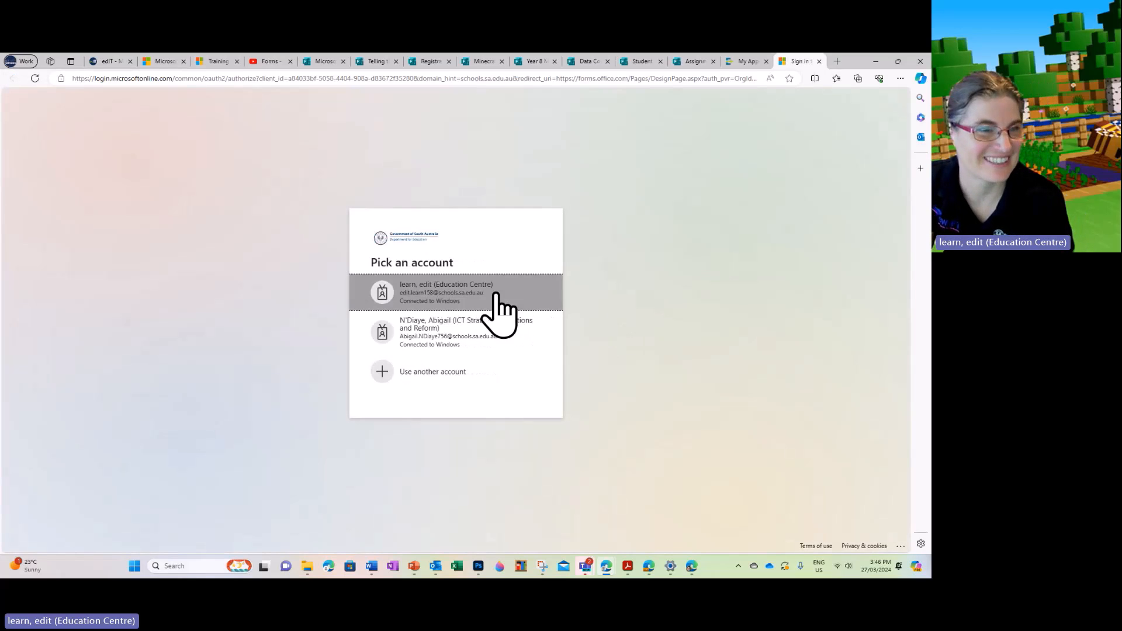
left_click(495, 295)
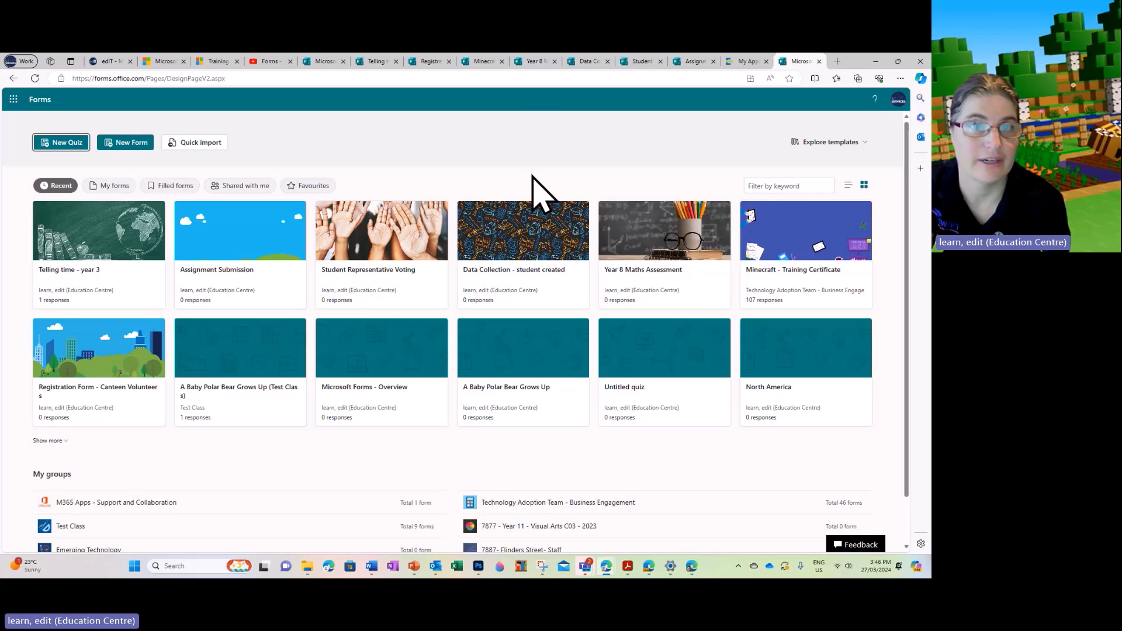
- Open the Microsoft 365 home page in a new browser tab using the browser's Microsoft 365 sidebar
left_click(838, 60)
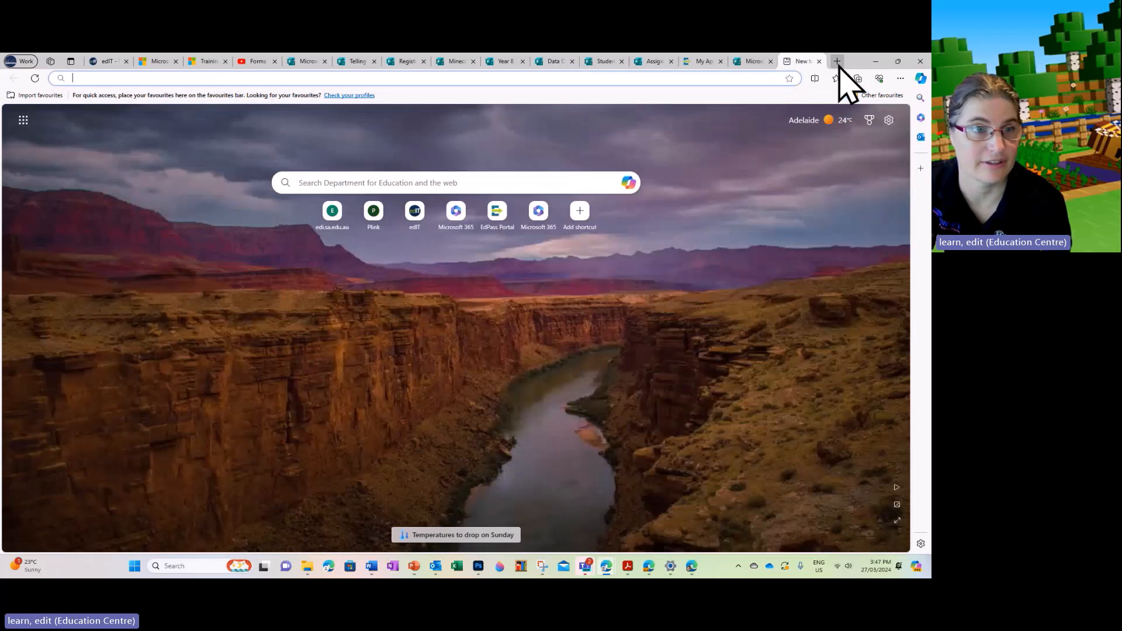
left_click(922, 118)
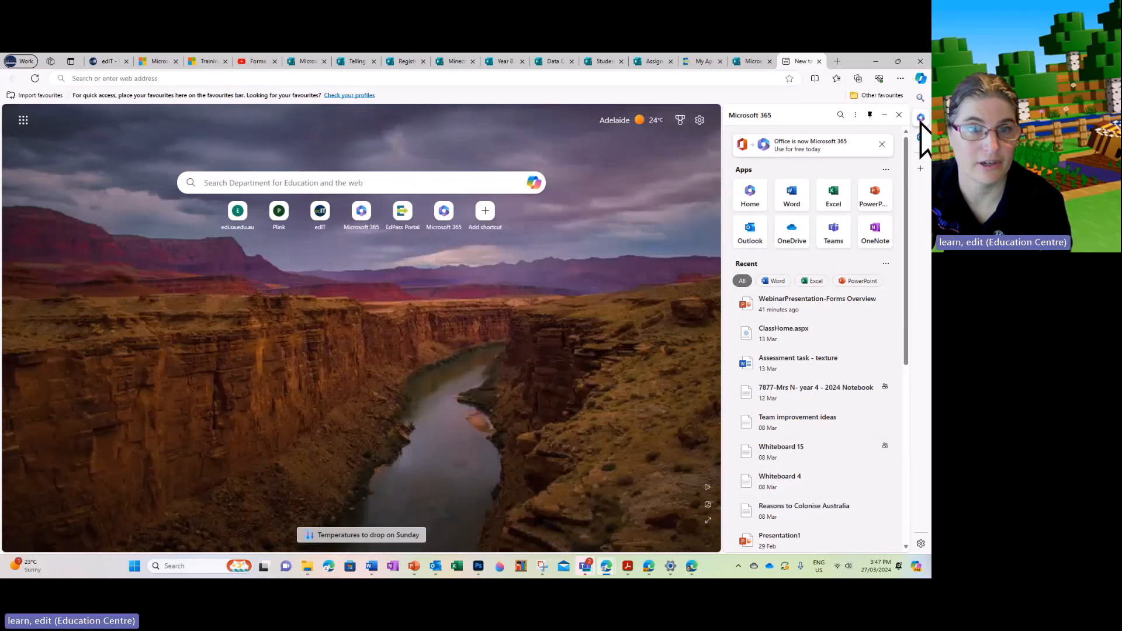
left_click(752, 197)
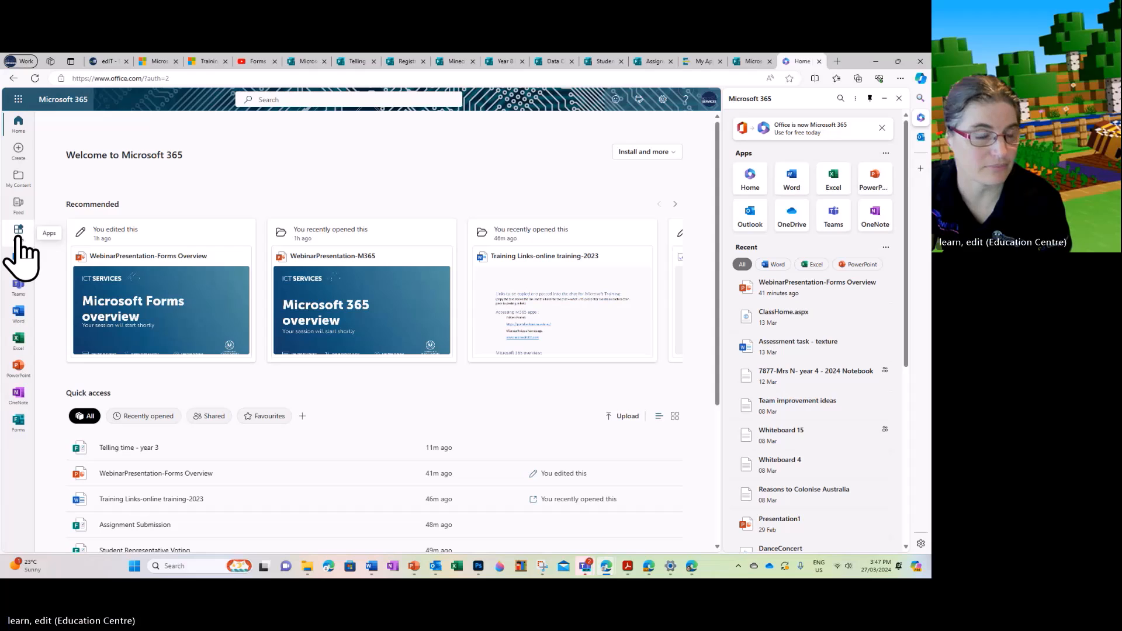
- Launch Forms from the full list of Microsoft 365 apps and close the Microsoft 365 sidebar
left_click(18, 229)
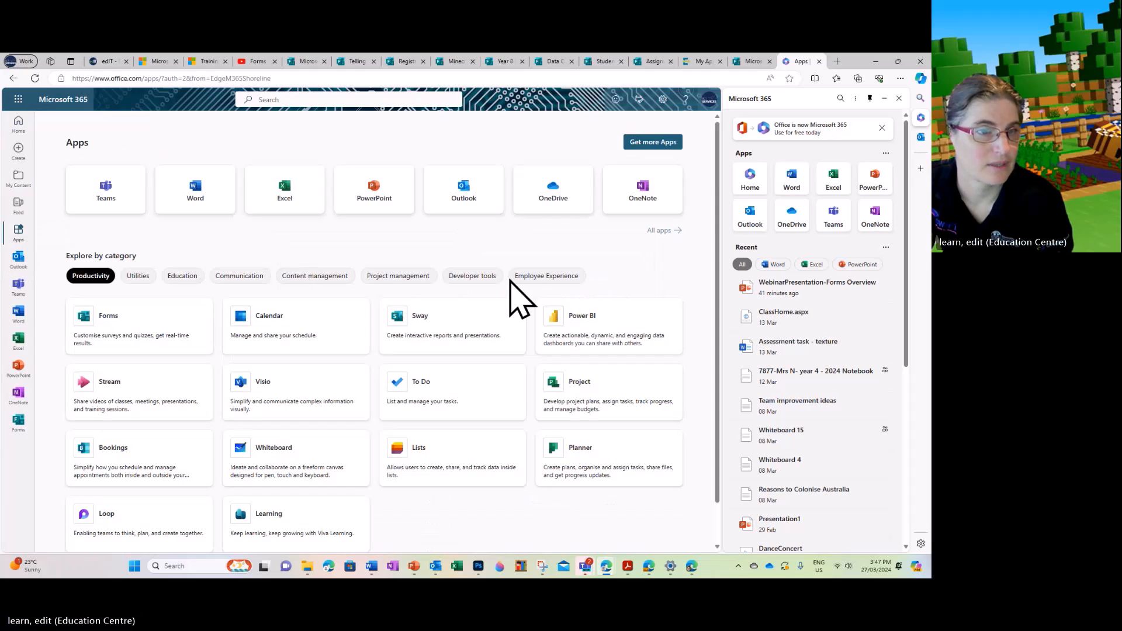
left_click(660, 231)
scroll(602, 345, "down", 2)
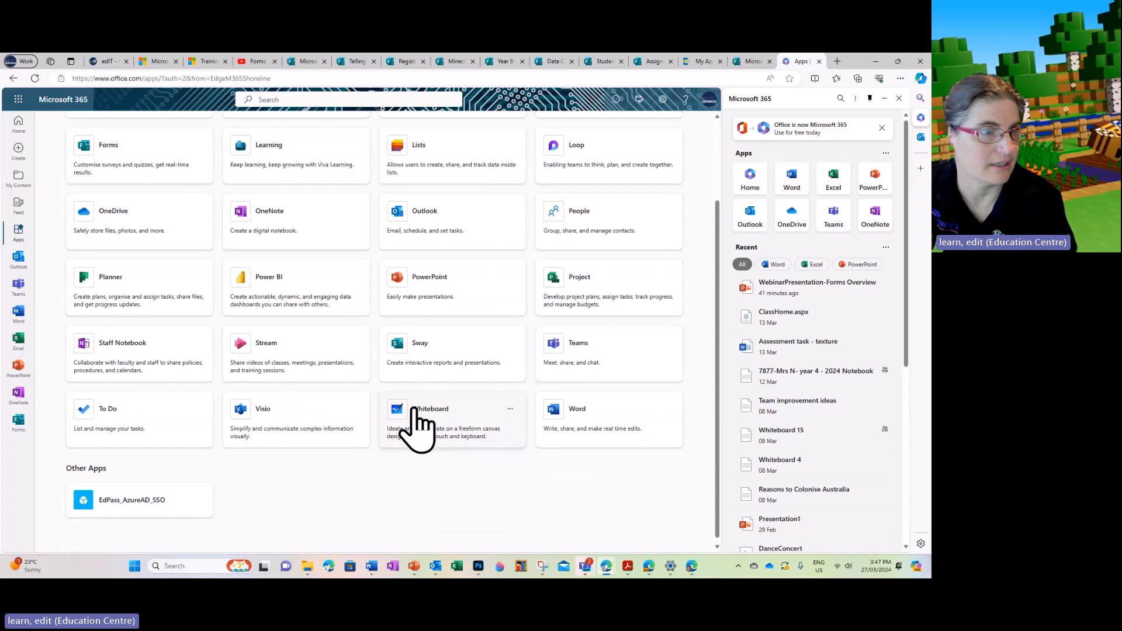
scroll(386, 397, "up", 1)
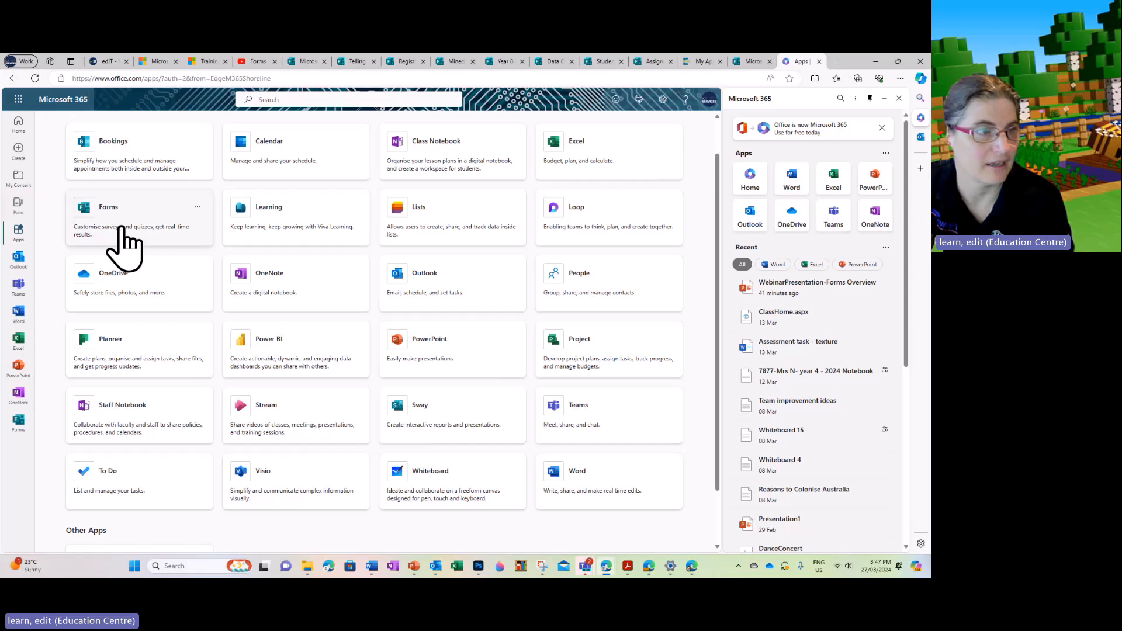
left_click(124, 230)
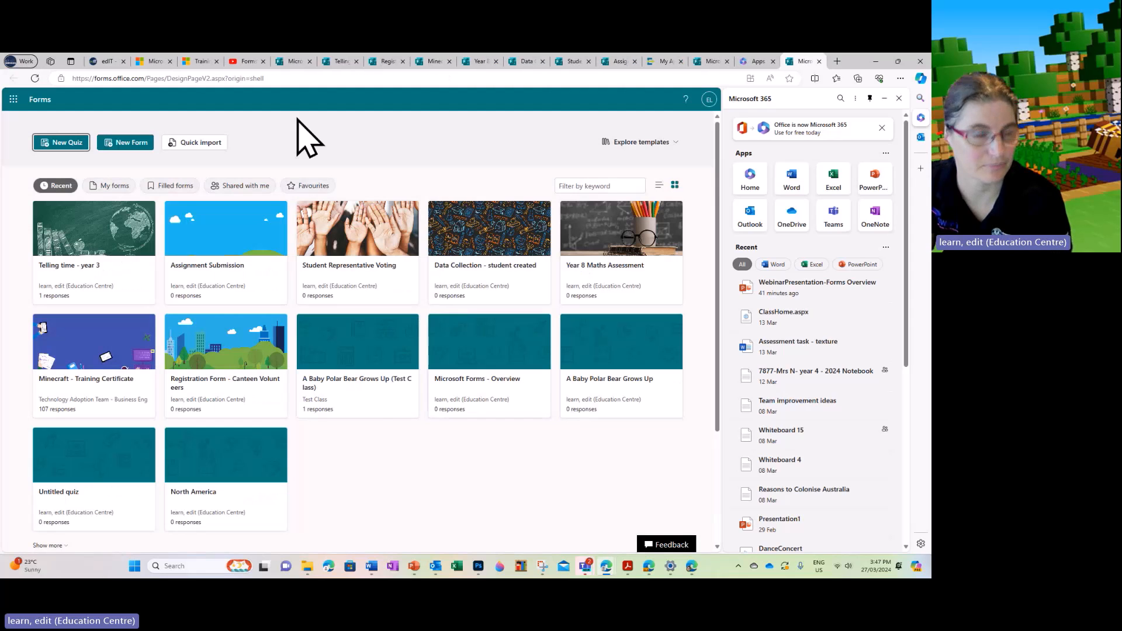
left_click(899, 98)
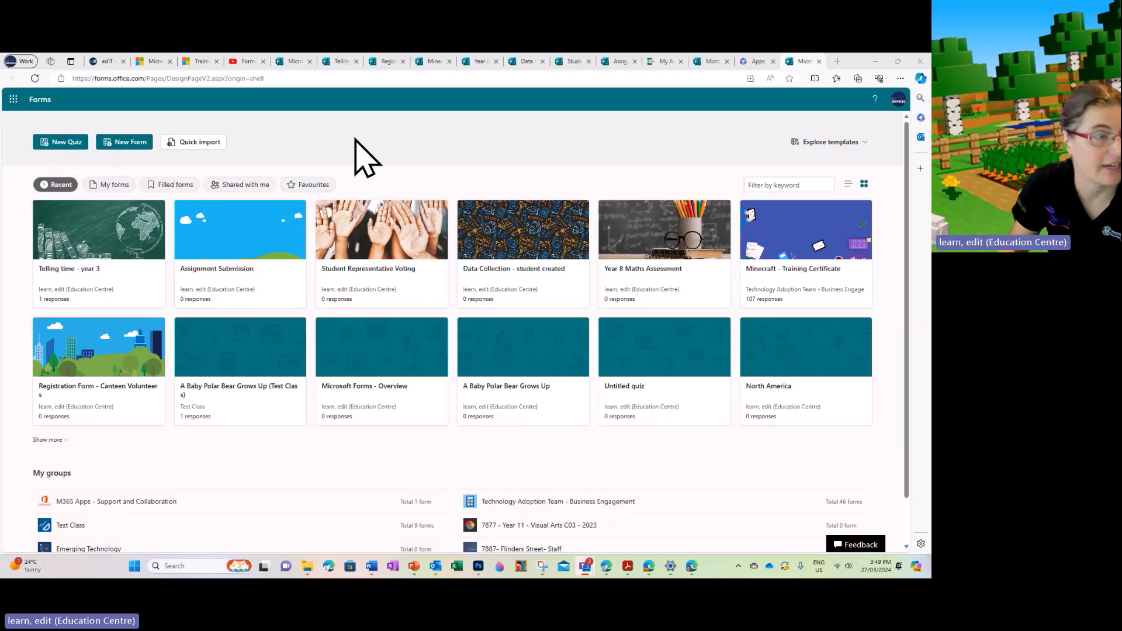
- Create a new blank form and title it "Froms Training Example"
left_click(129, 151)
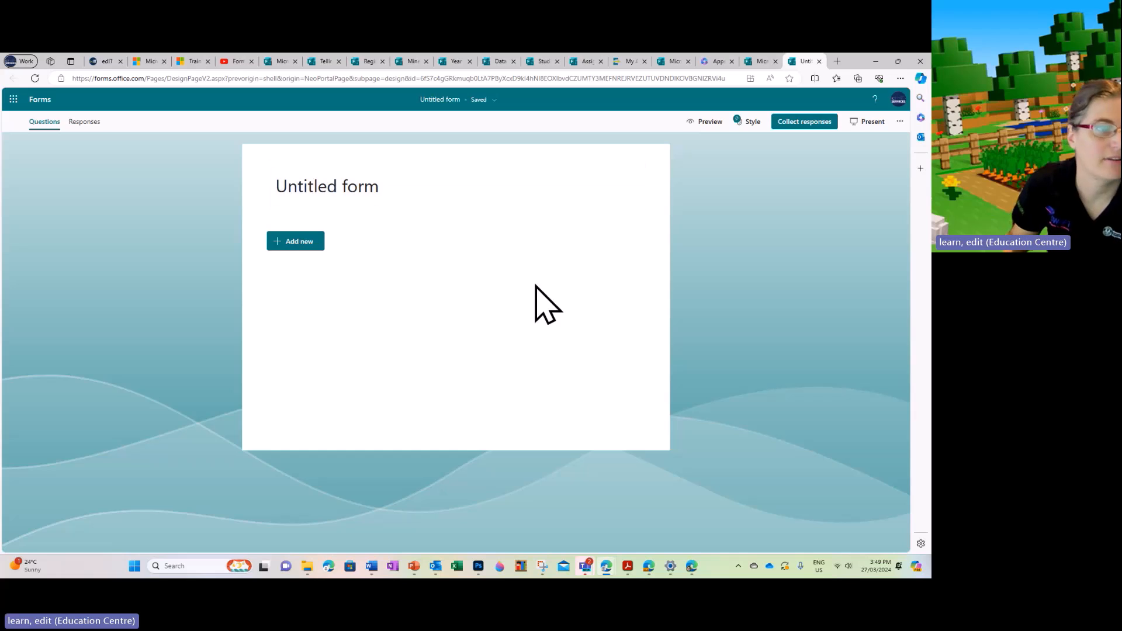
left_click(374, 187)
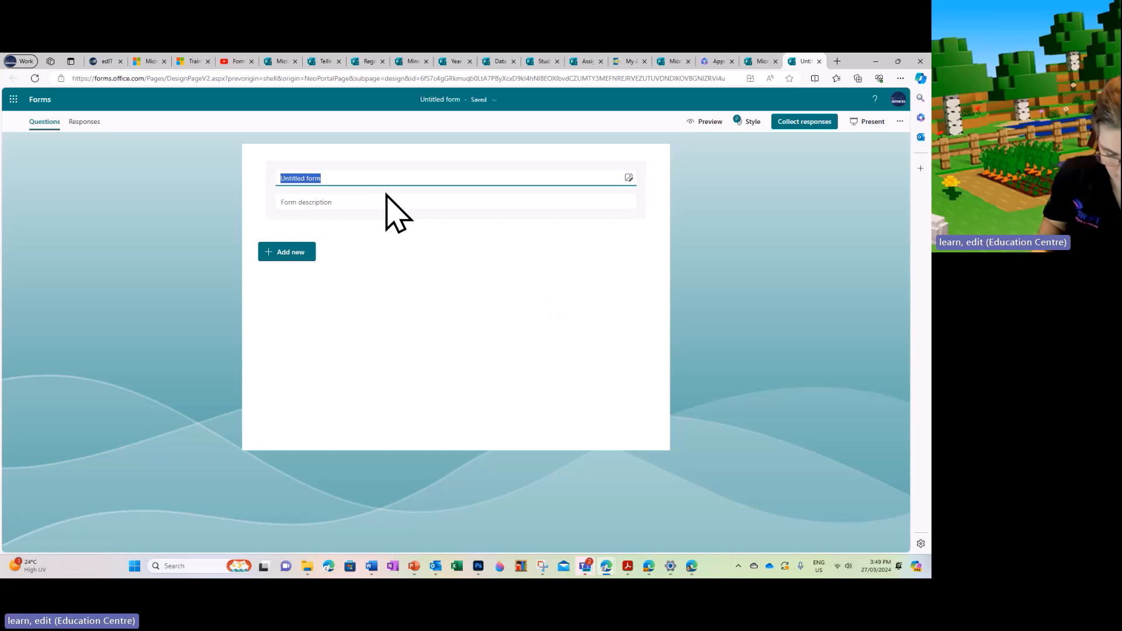
type("Fr")
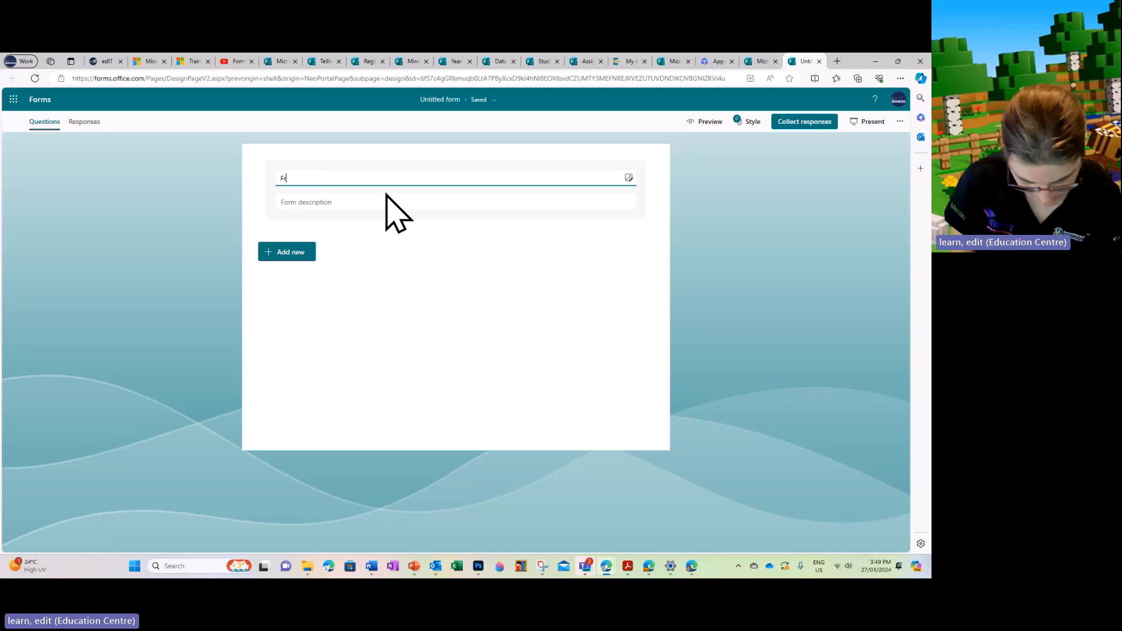
type("oms Trainin")
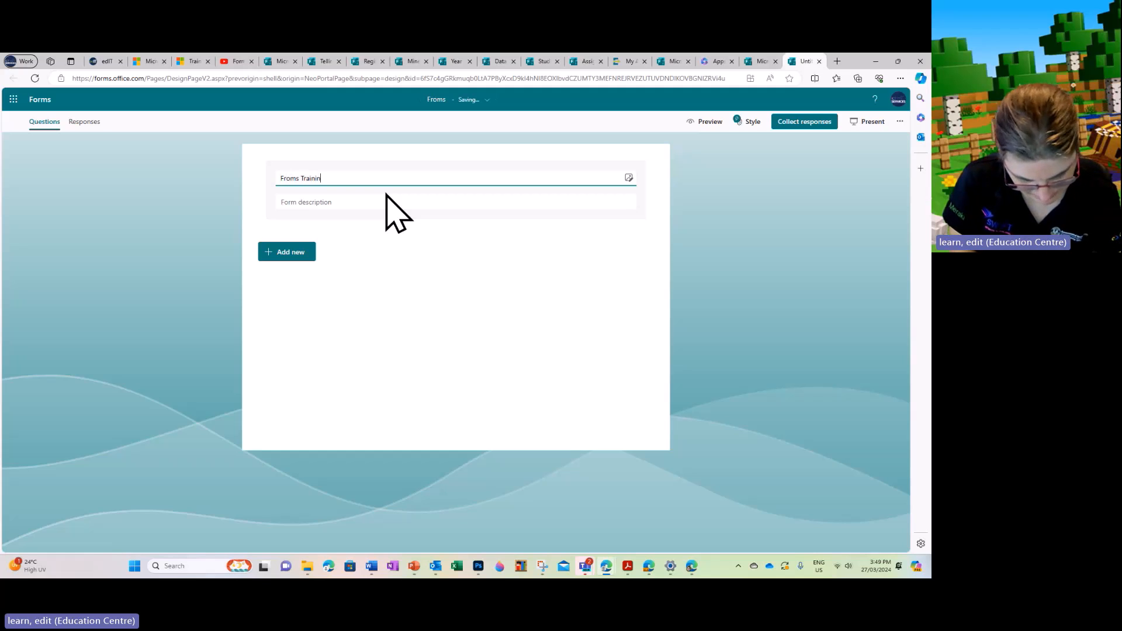
type("g Example")
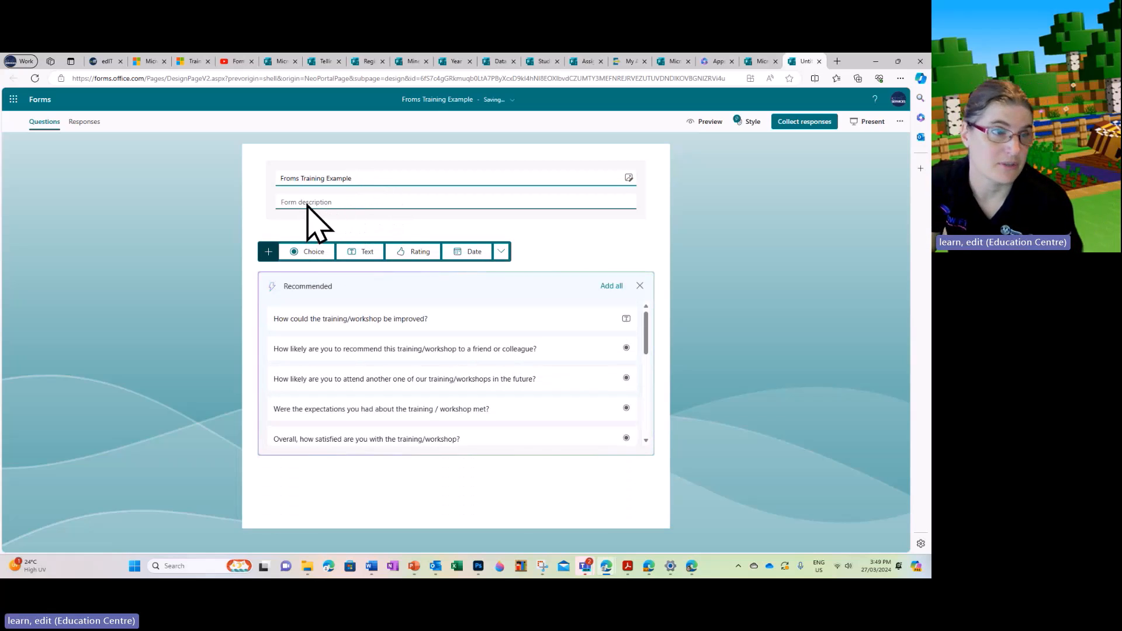
- Add the form description "Please fill in your likes and dislikes in this practise form", correcting the misspelled "theis" to "this"
left_click(303, 203)
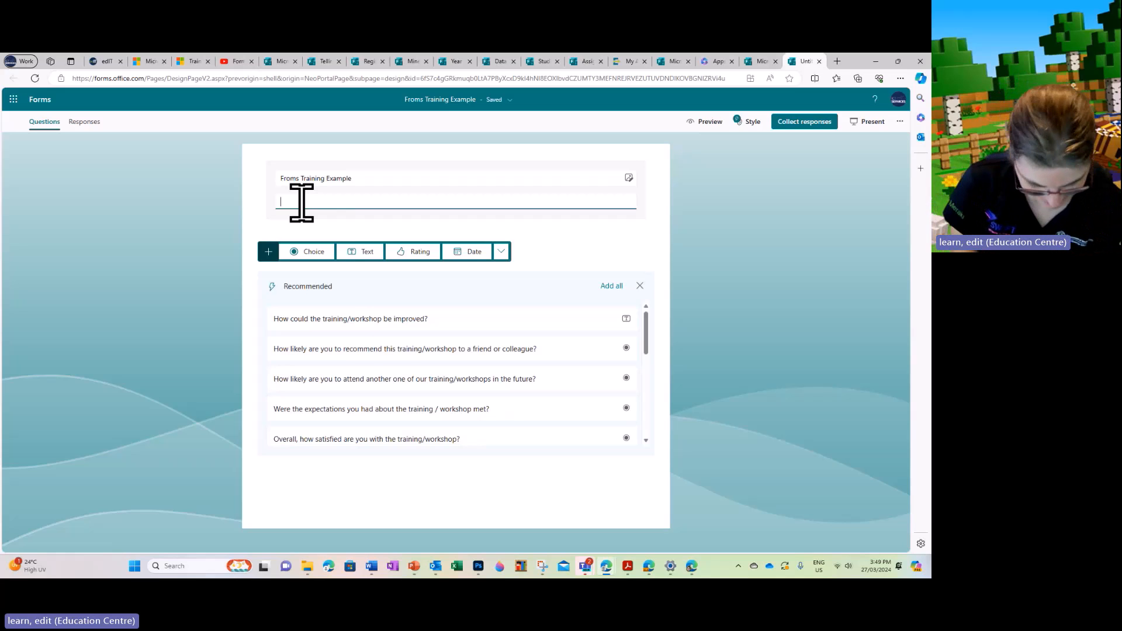
type("Plea")
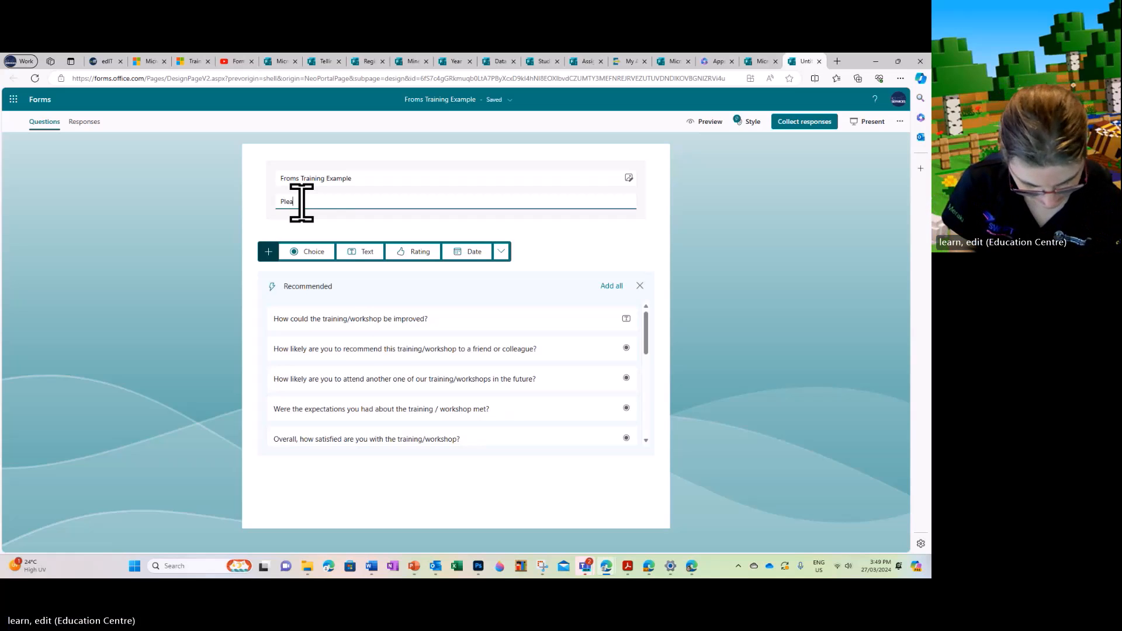
type("se fill in ")
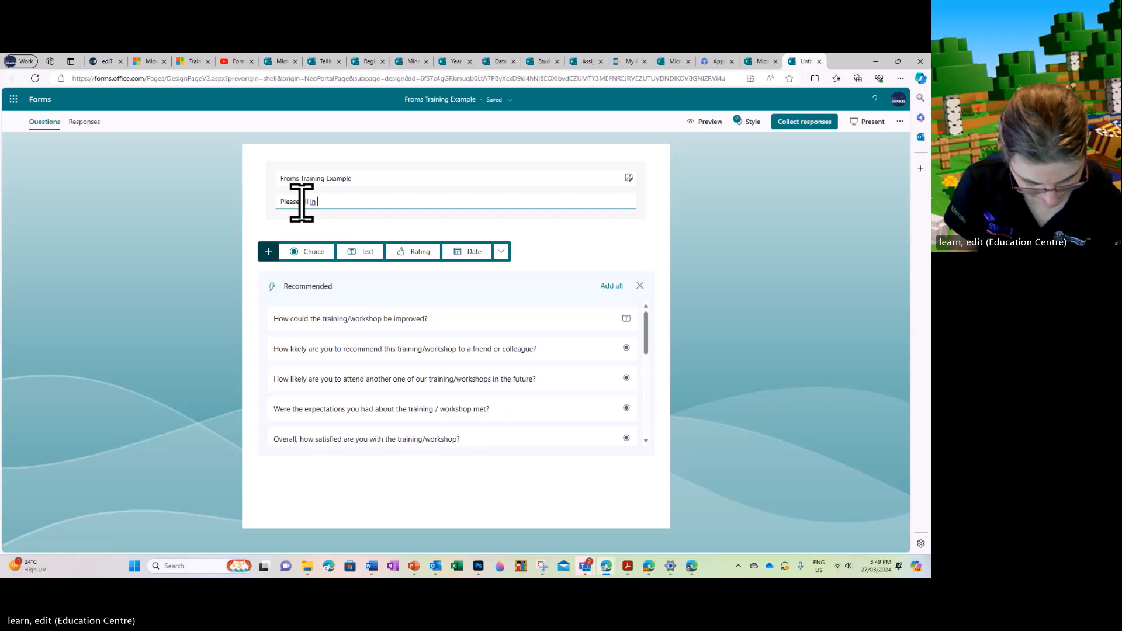
type("your likes and ")
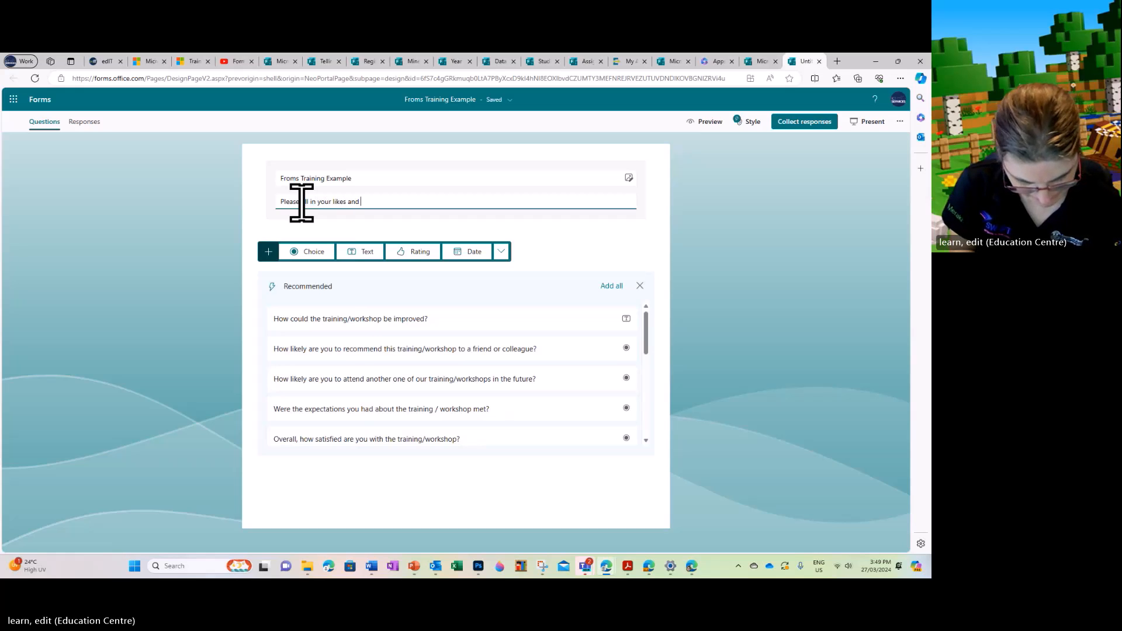
type("dislikes in theis practise form")
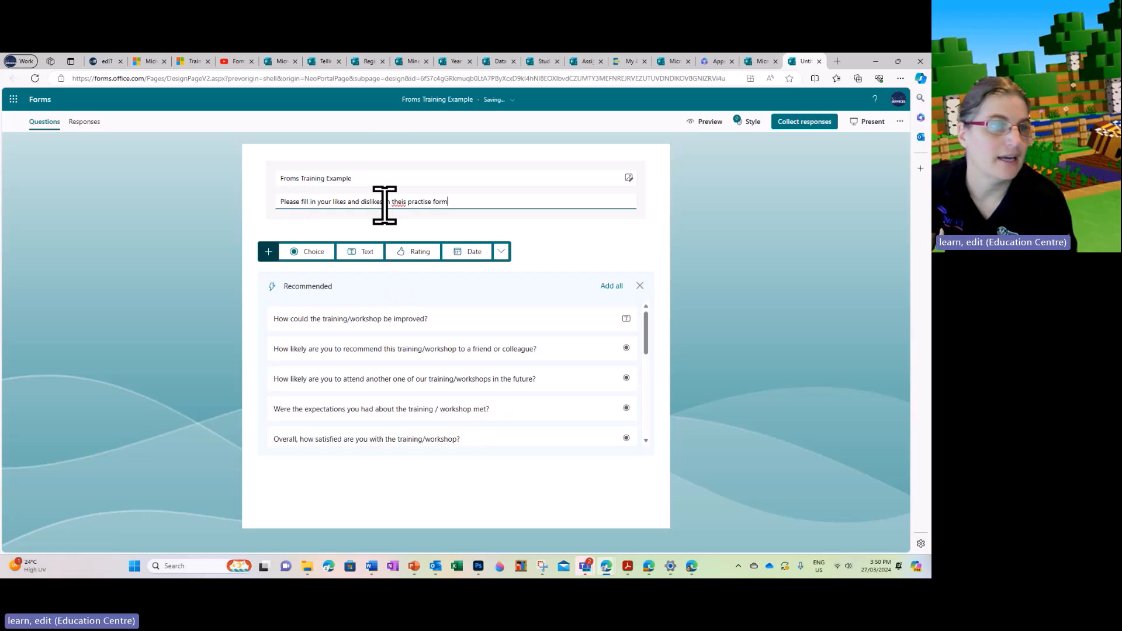
right_click(399, 202)
left_click(487, 235)
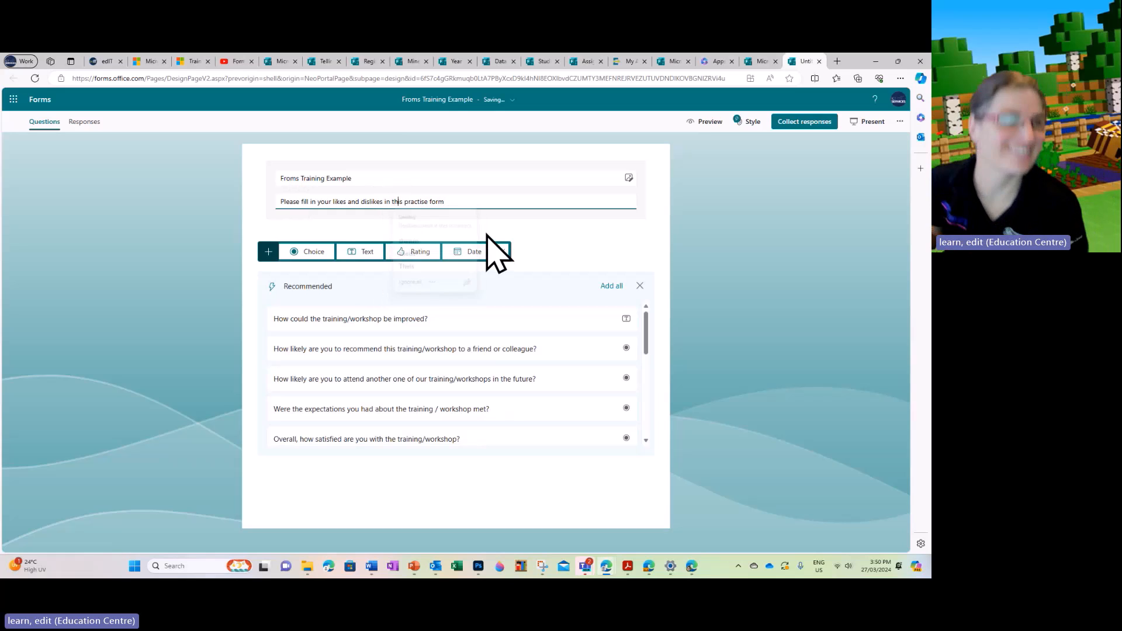
- Insert edIT-square.png from the OneDrive Images folder beside the form title, and delete the image from the header again
left_click(630, 178)
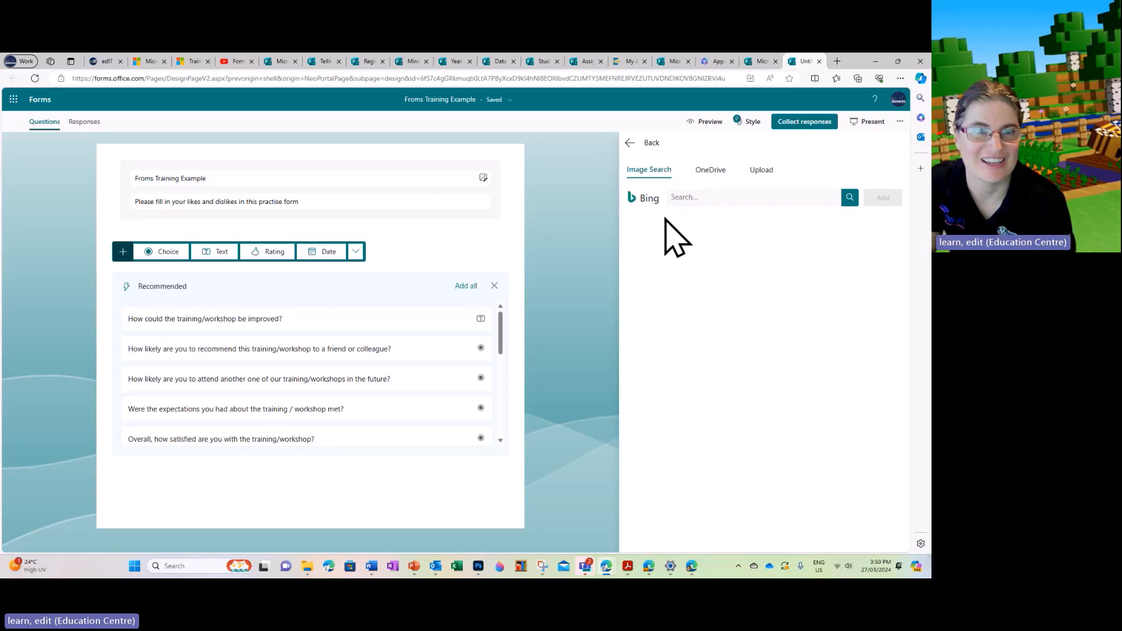
left_click(706, 174)
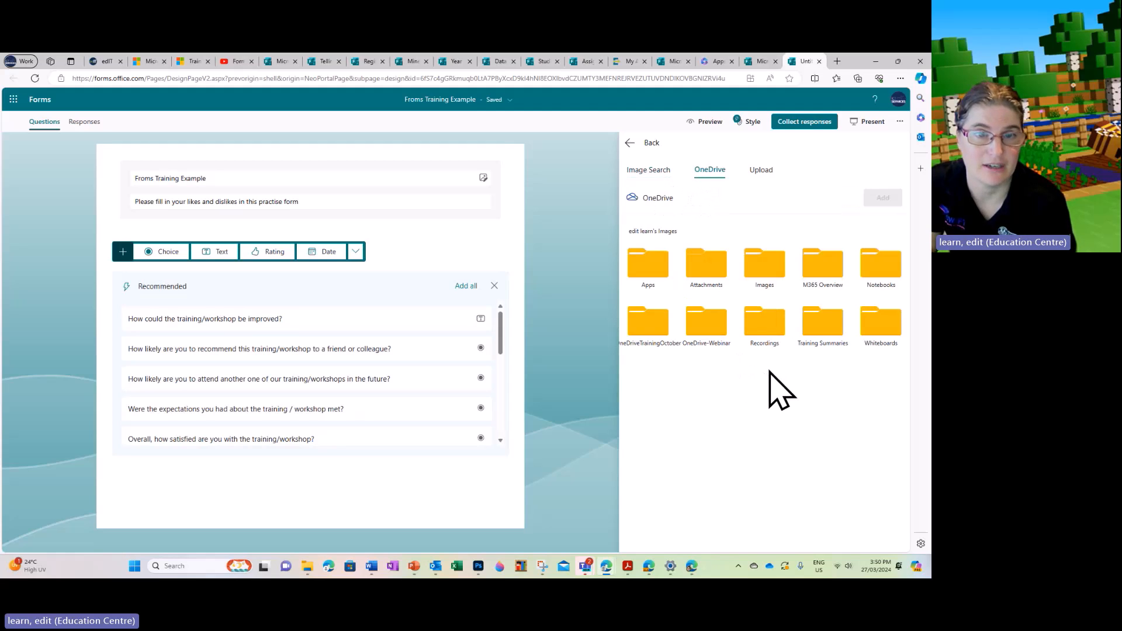
left_click(763, 274)
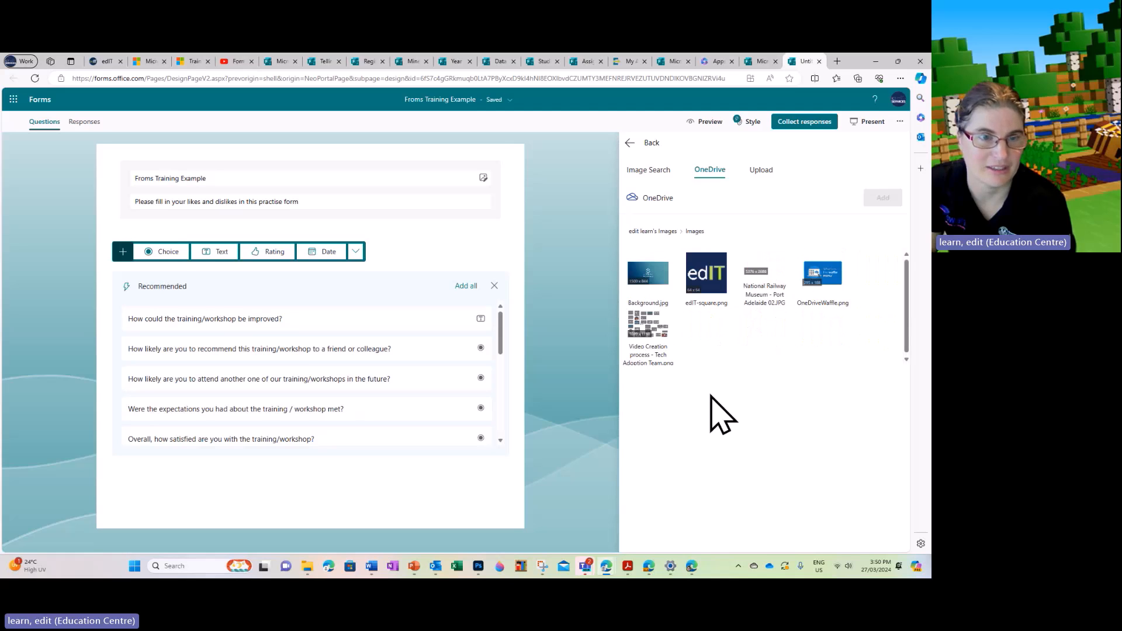
left_click(713, 282)
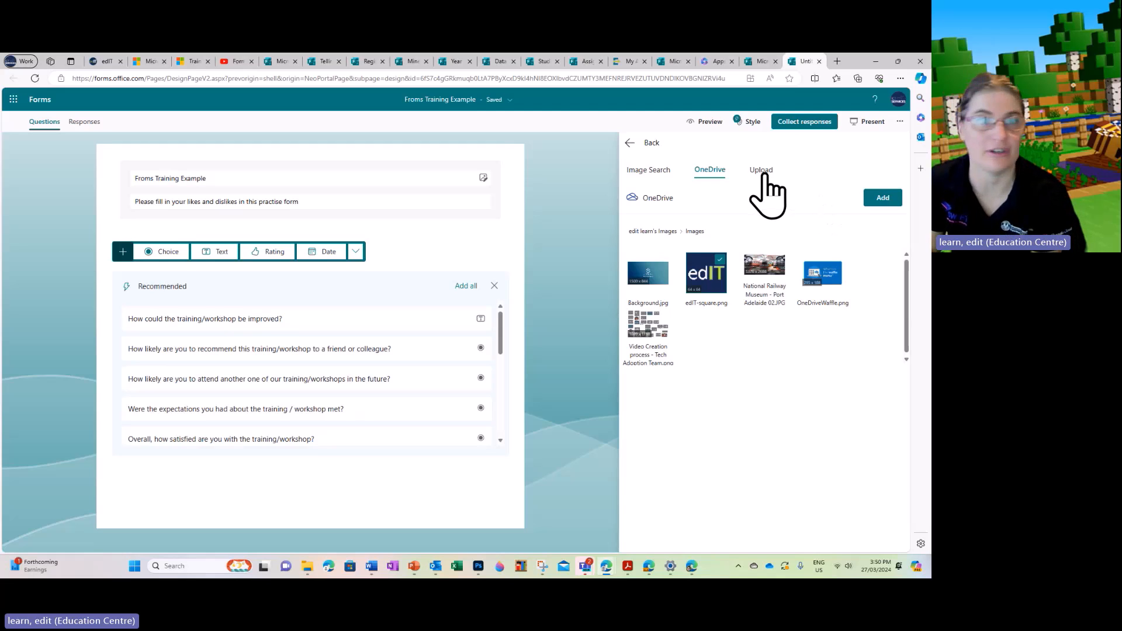
left_click(883, 198)
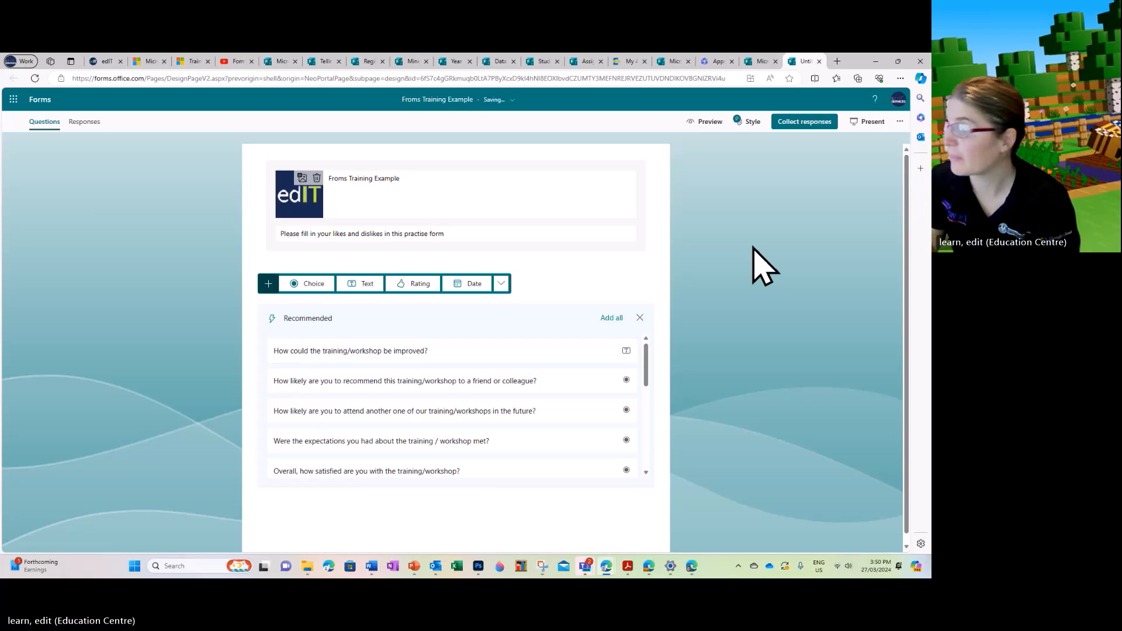
left_click(317, 178)
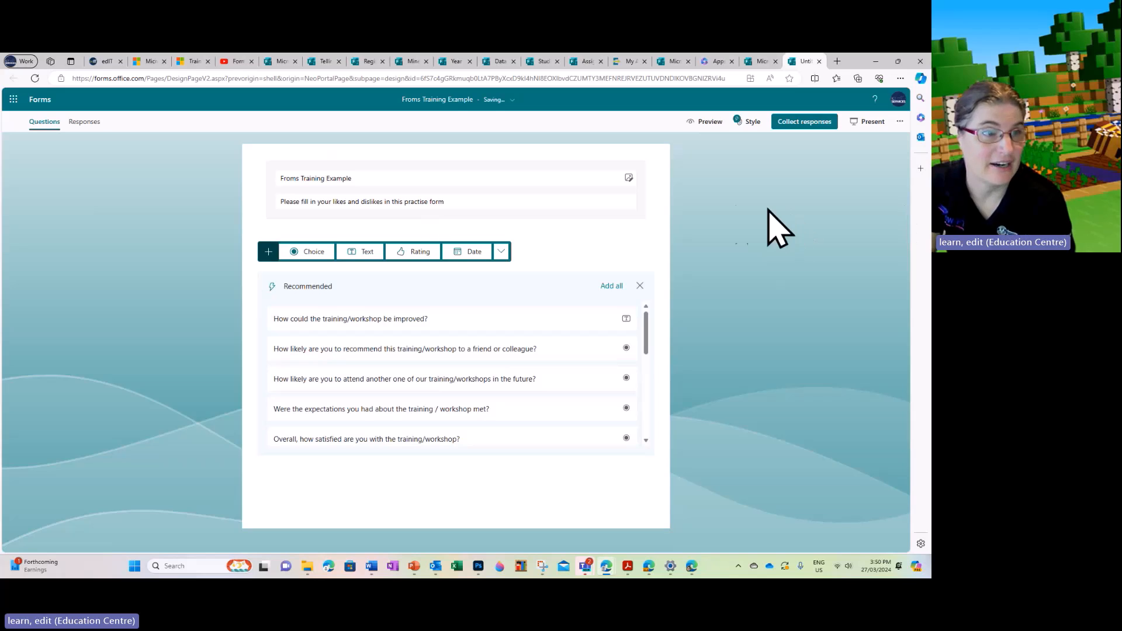
- Correct the misspelled first word of the form title so it reads "Forms Training Example"
left_click(295, 179)
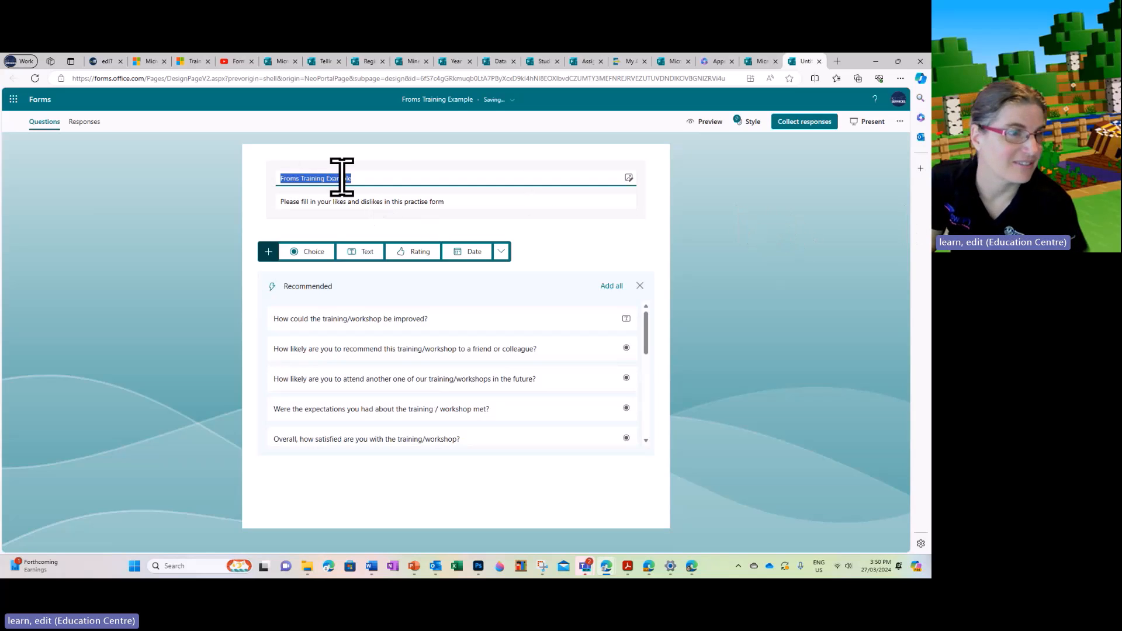
left_click(299, 175)
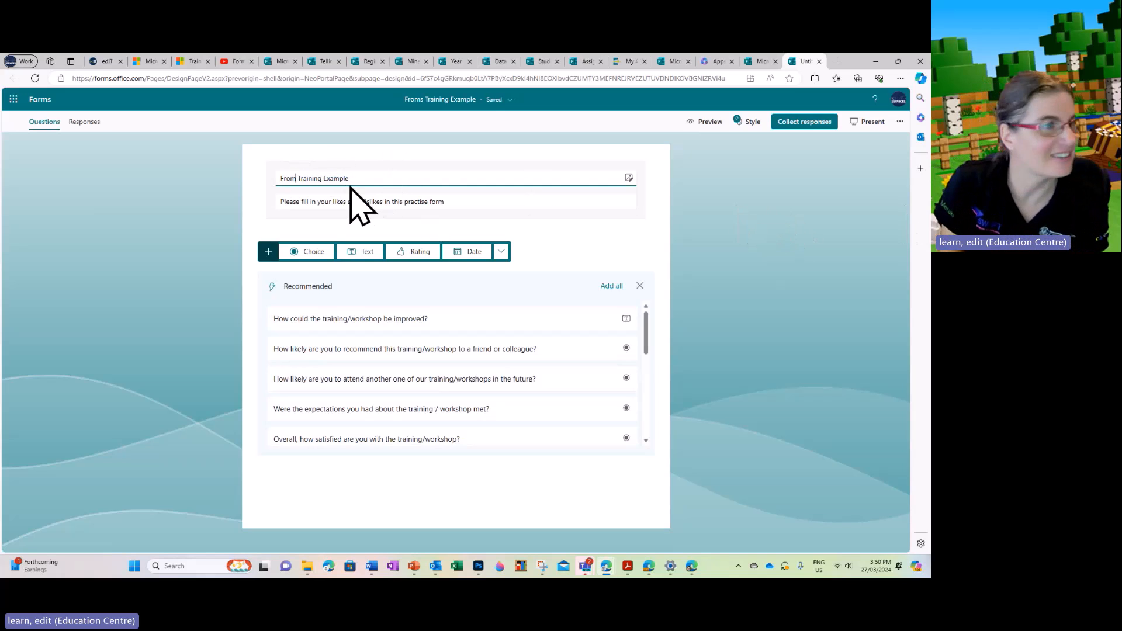
key("BackSpace")
type("orms")
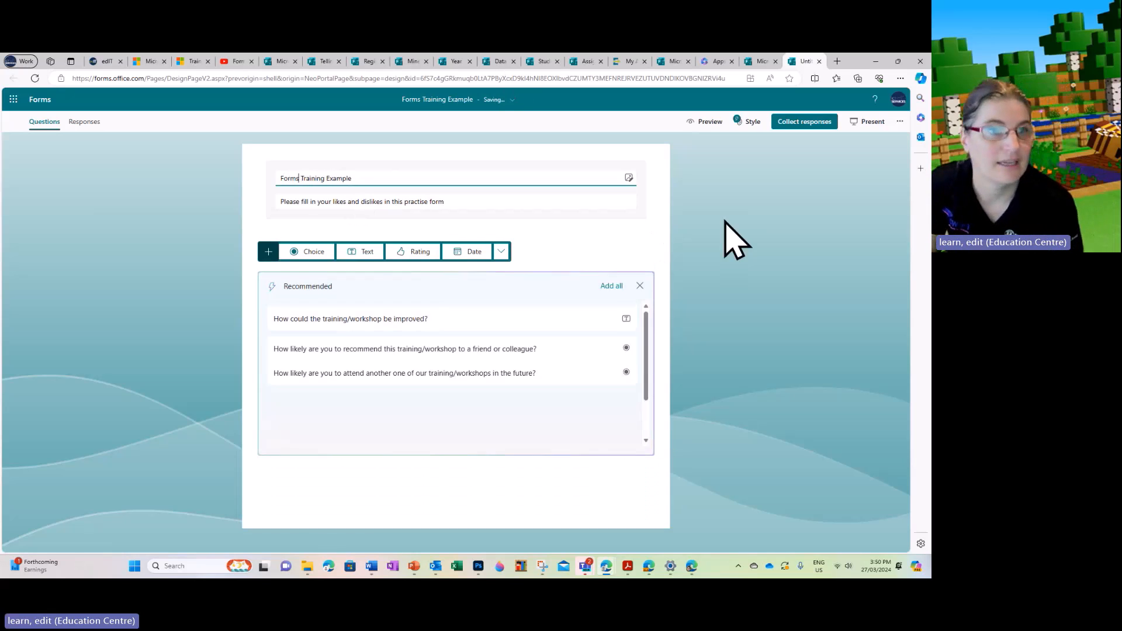
left_click(743, 237)
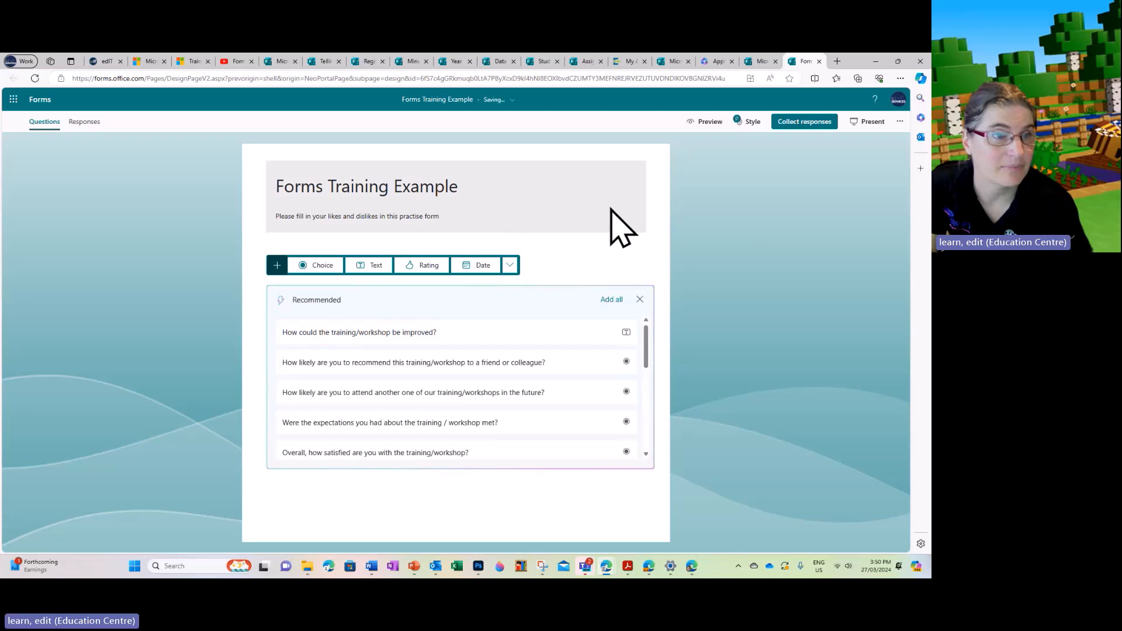
- Add the edIT-square.png logo from the OneDrive Images folder to the form header and finish editing the header
left_click(540, 203)
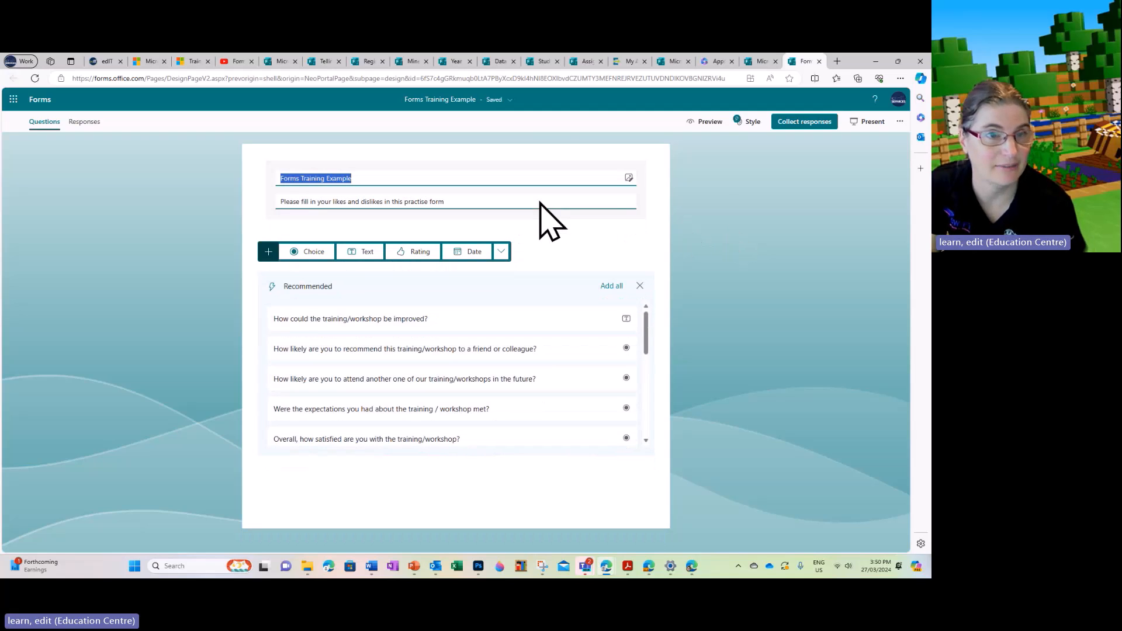
left_click(629, 177)
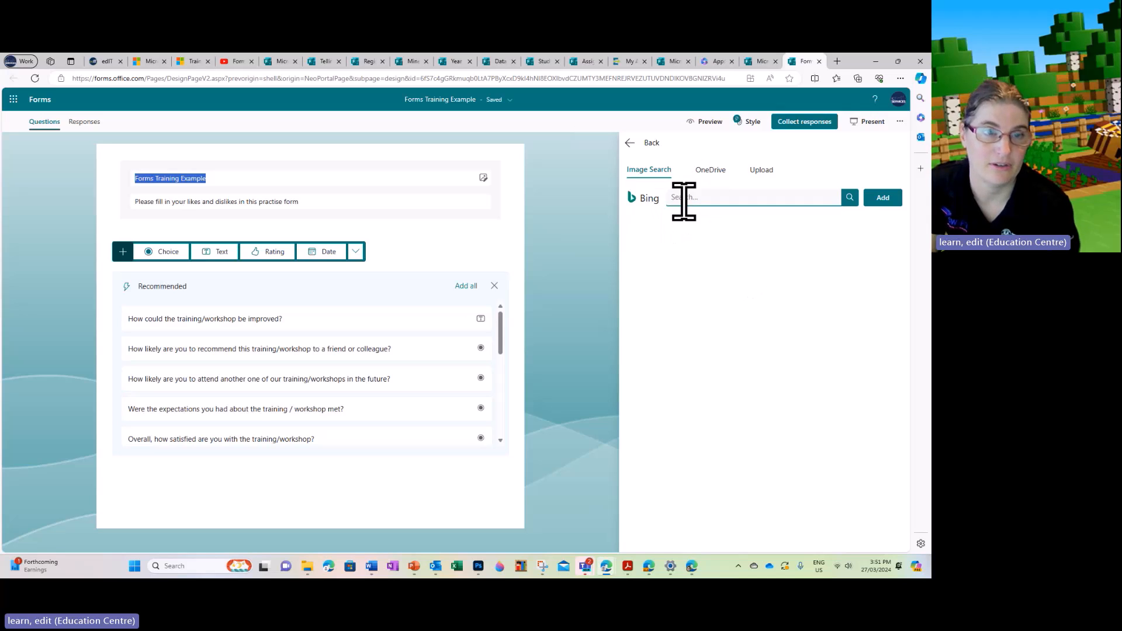
left_click(710, 171)
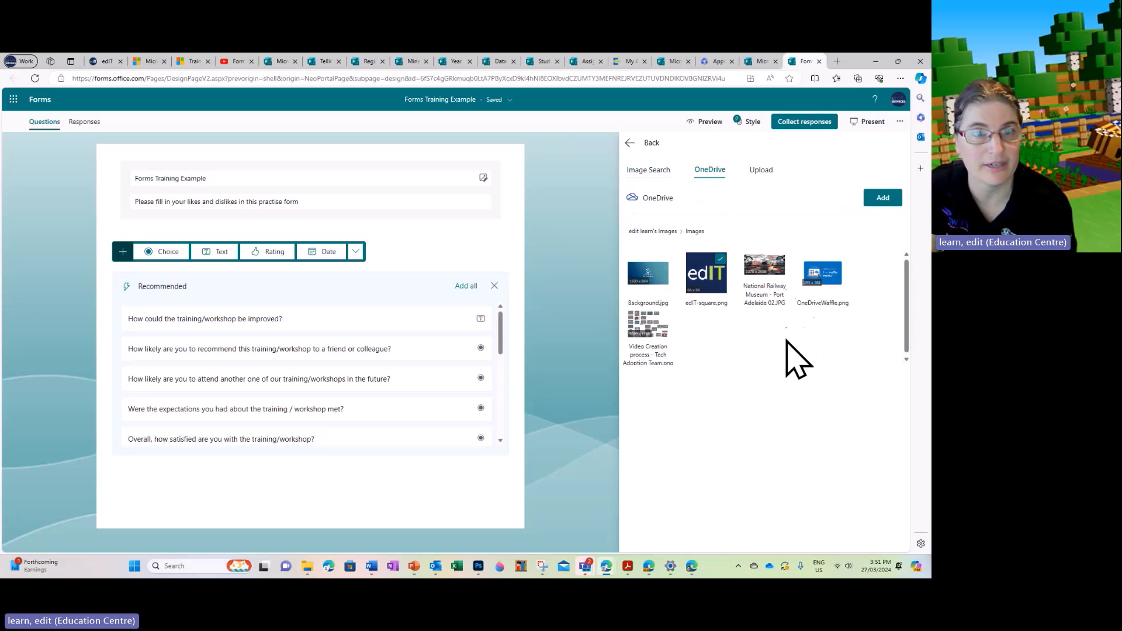
left_click(652, 231)
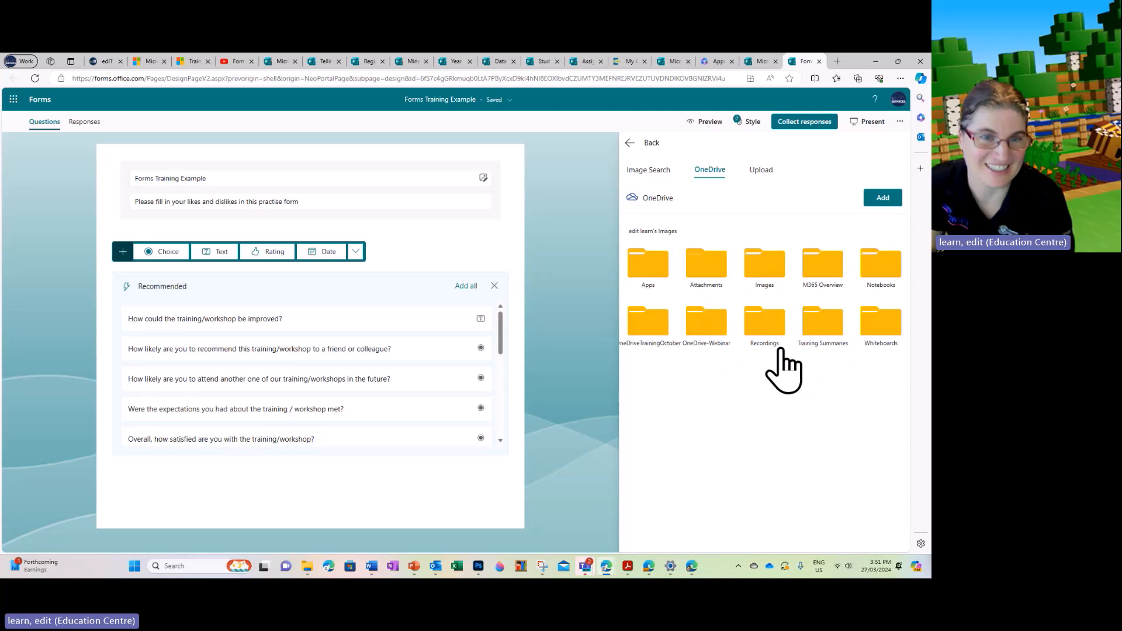
left_click(765, 266)
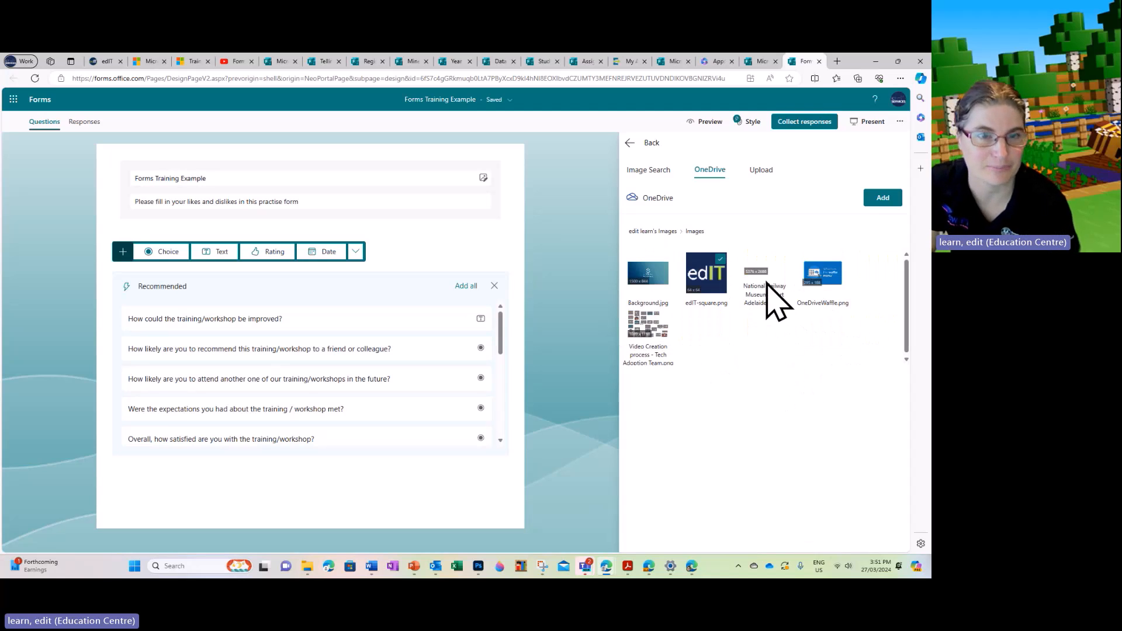
left_click(884, 200)
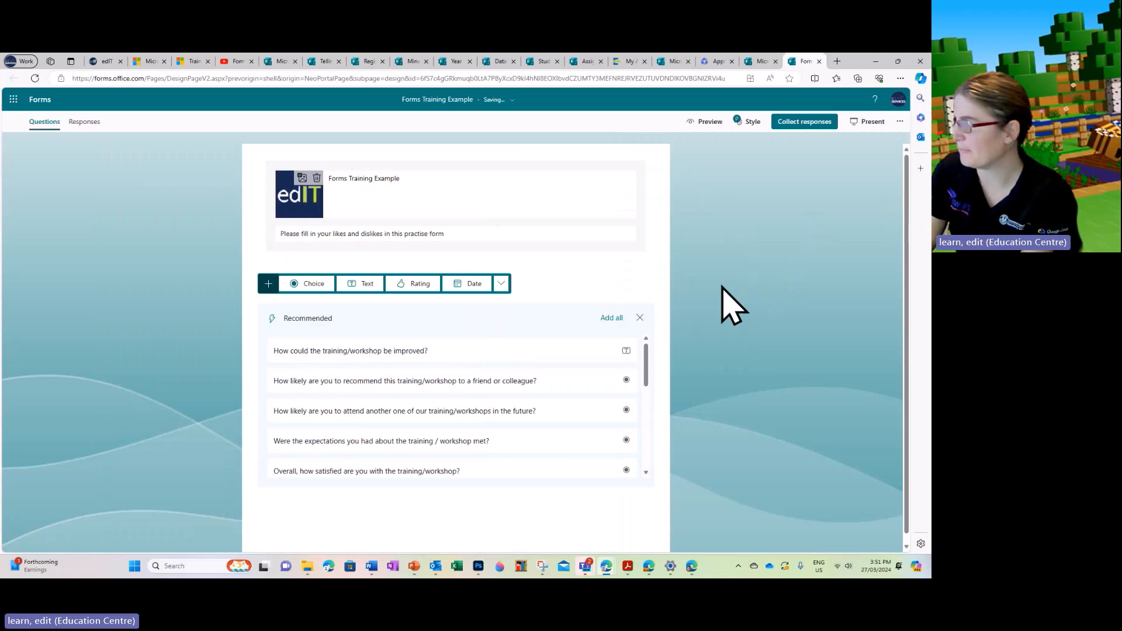
left_click(729, 270)
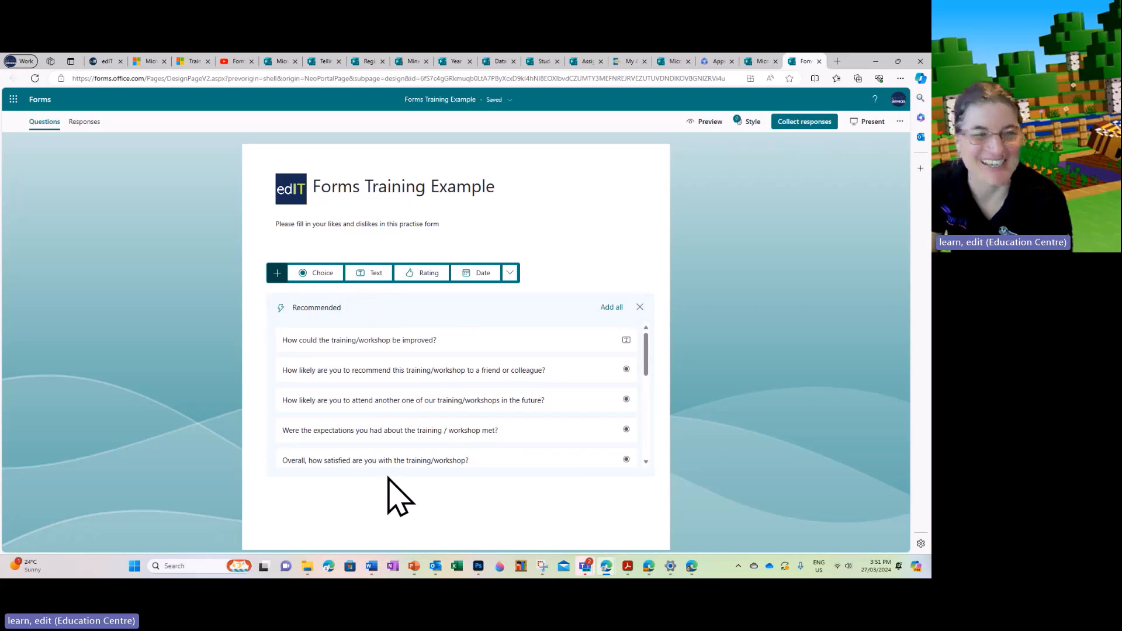
- Dismiss the recommended questions and add a Choice question that allows multiple answers
left_click(640, 307)
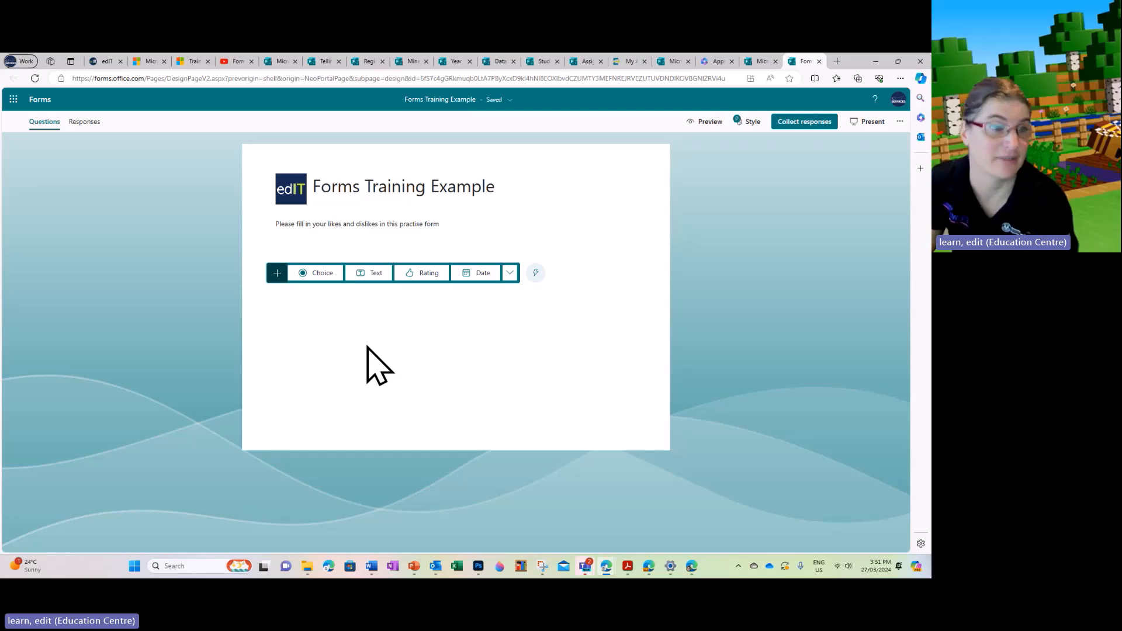
left_click(323, 280)
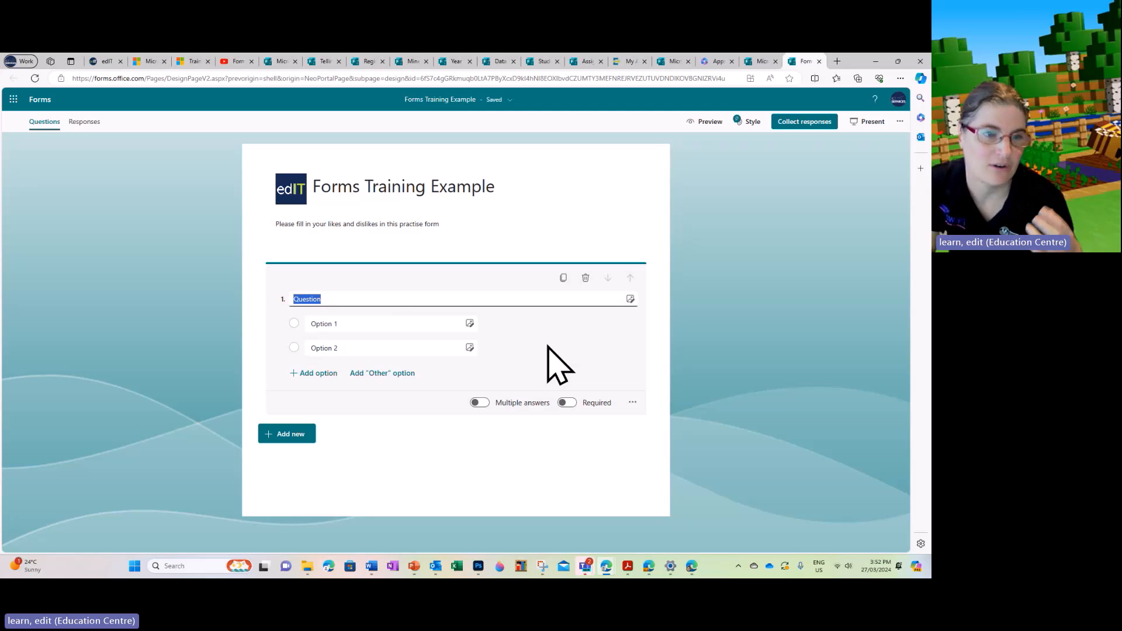
left_click(482, 404)
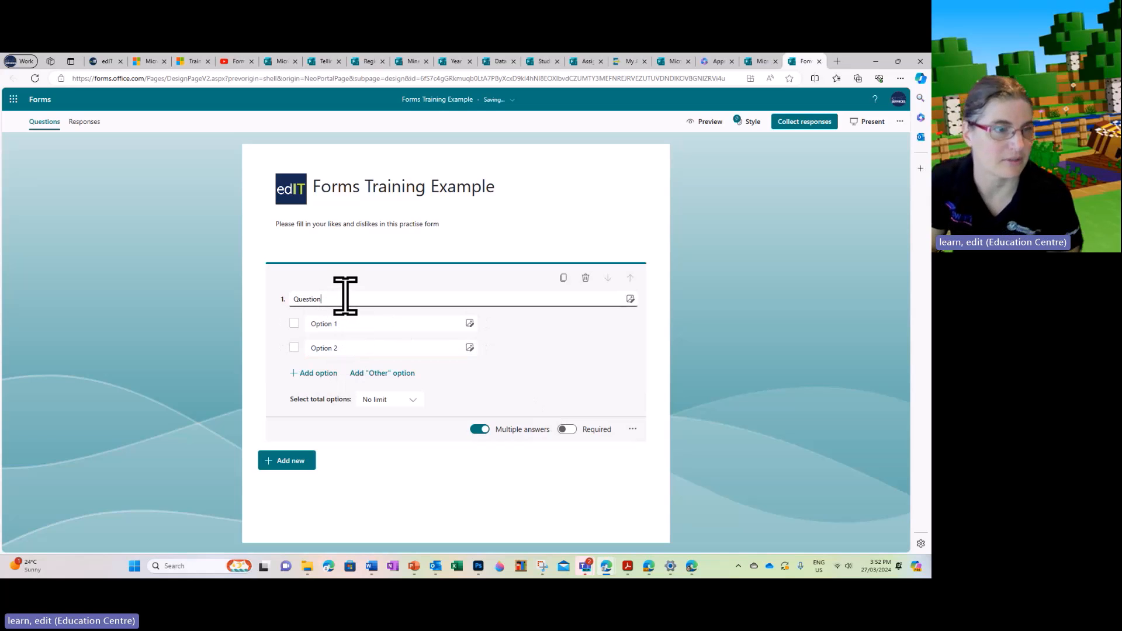
- Replace the placeholder question text with "What day is it?", using a lowercase "day" and correct spacing
left_click_drag(341, 296, 274, 298)
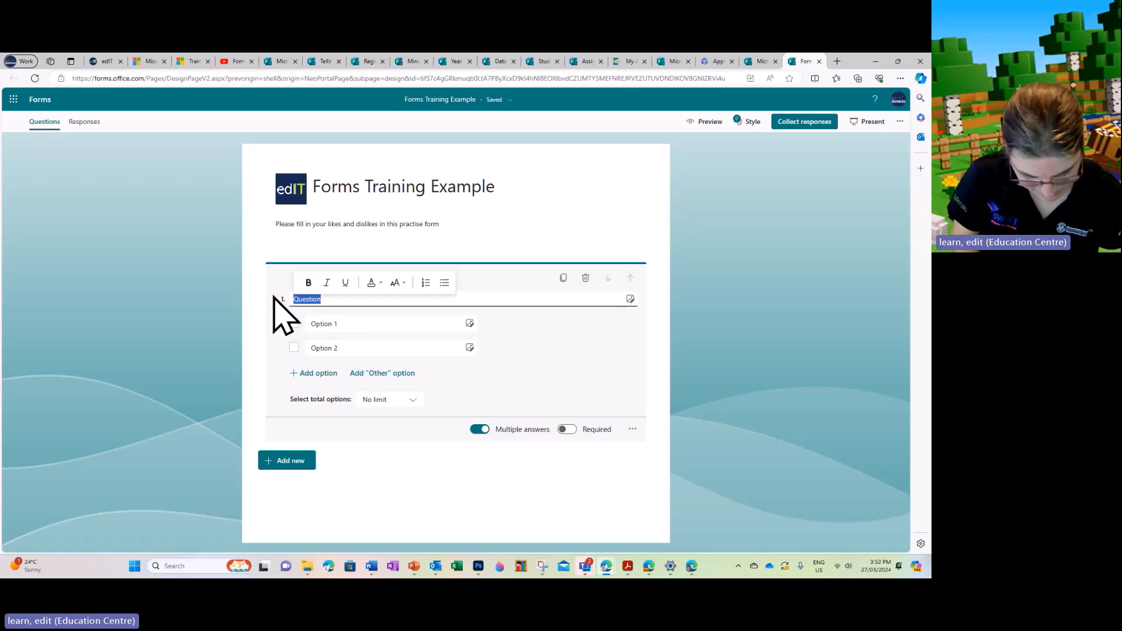
type("What ")
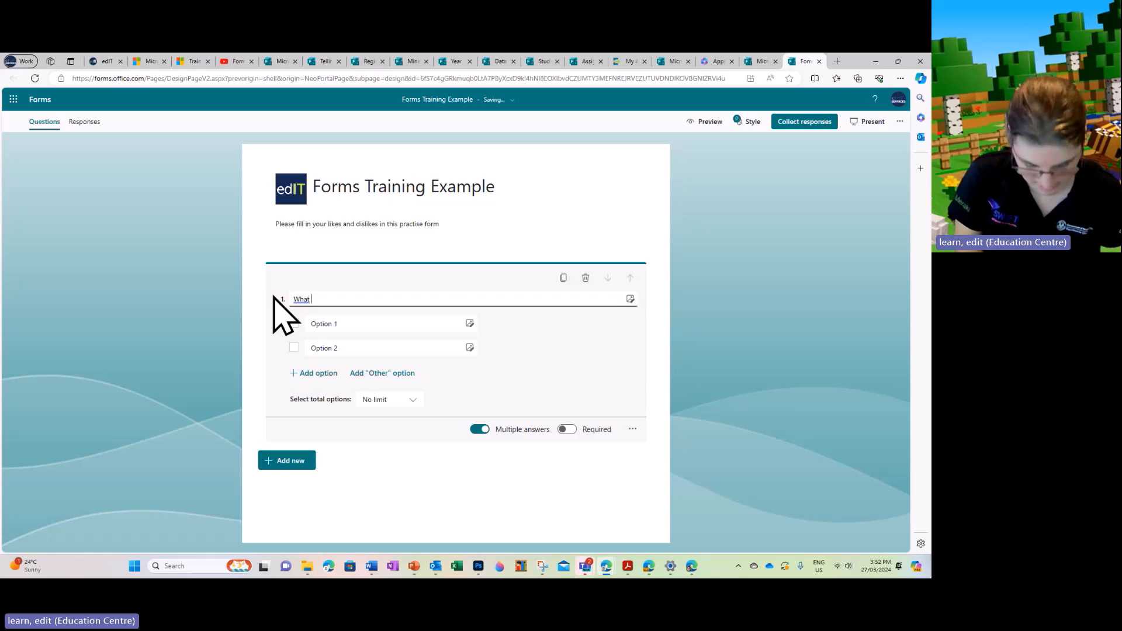
type("Da")
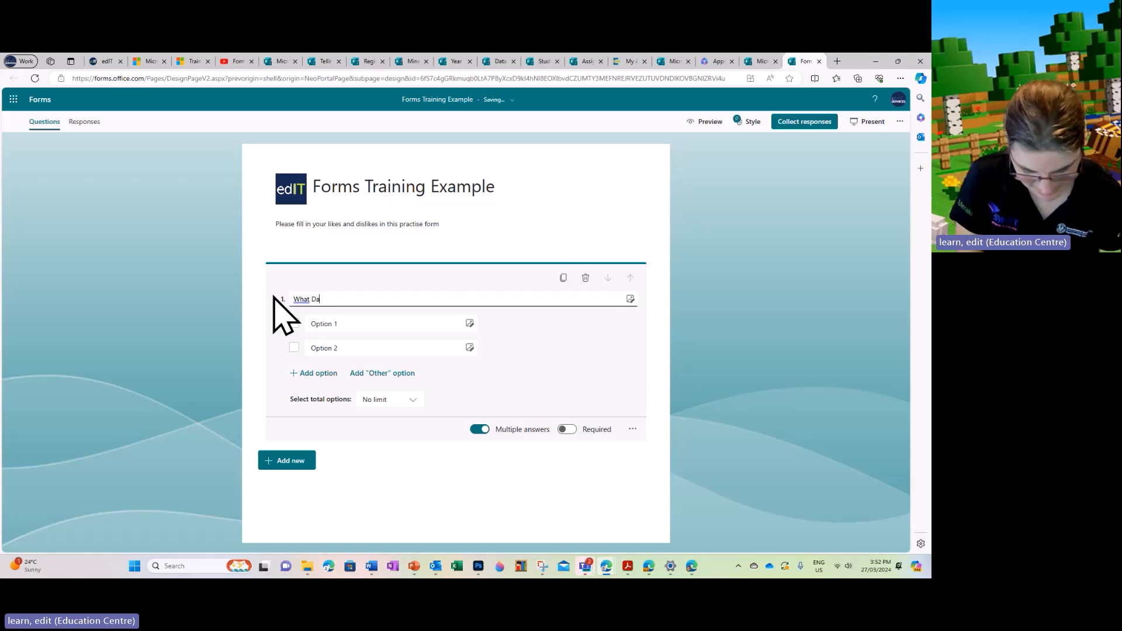
type("y is it?")
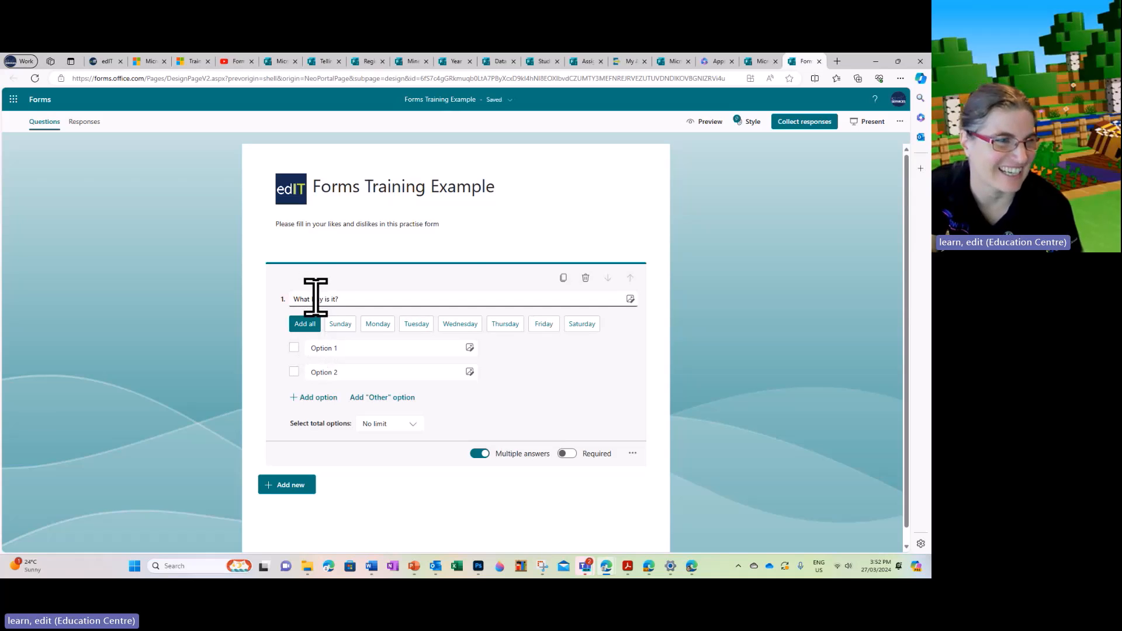
left_click_drag(309, 299, 316, 298)
type("d")
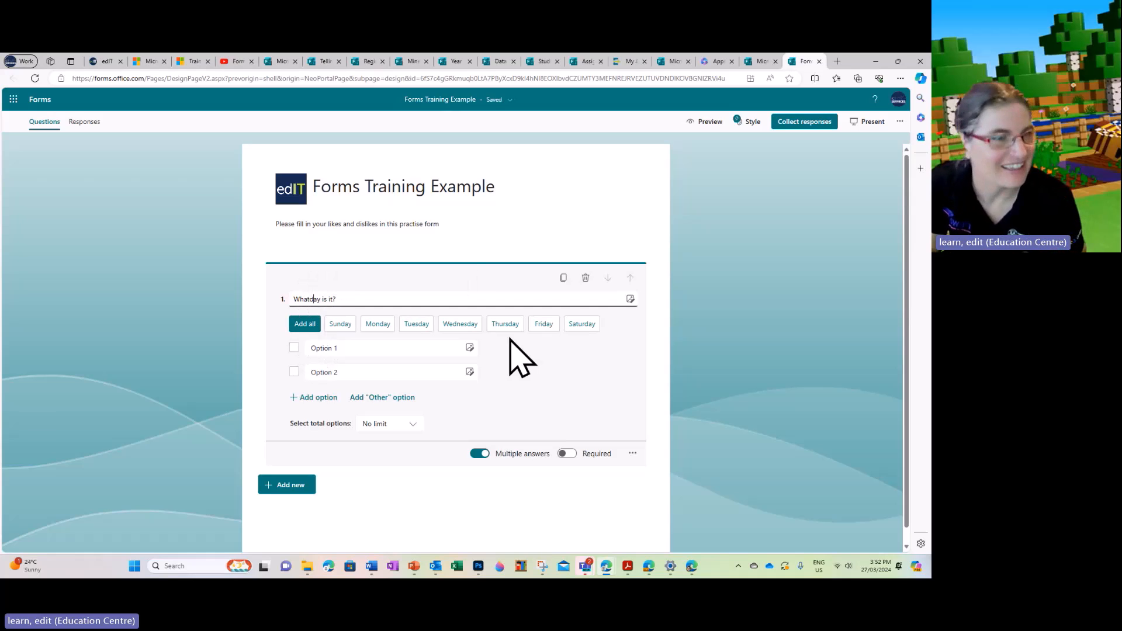
left_click(307, 328)
left_click(322, 302)
left_click(310, 300)
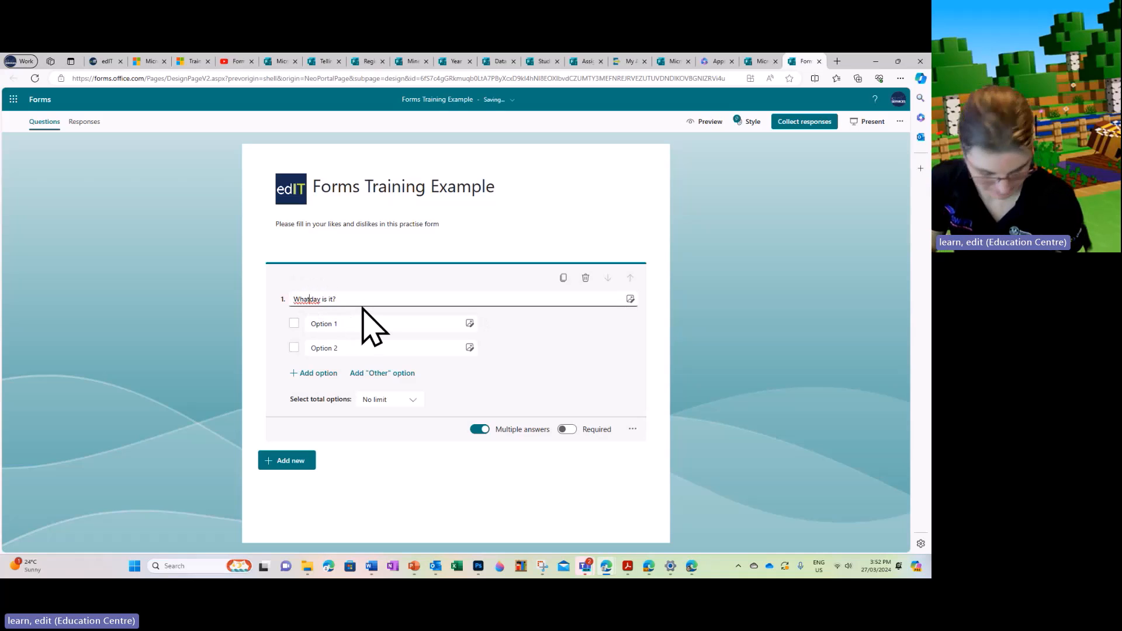
- Add the suggested weekdays as answer options, Friday first and then all the others, and limit the selection to at most 4
left_click(541, 324)
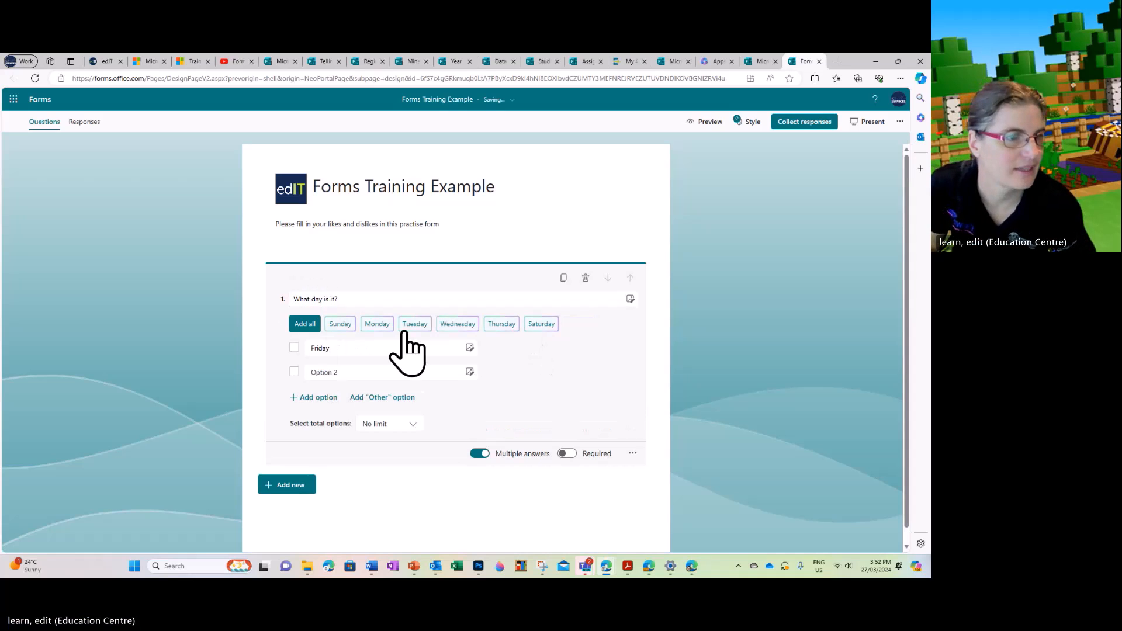
left_click(305, 326)
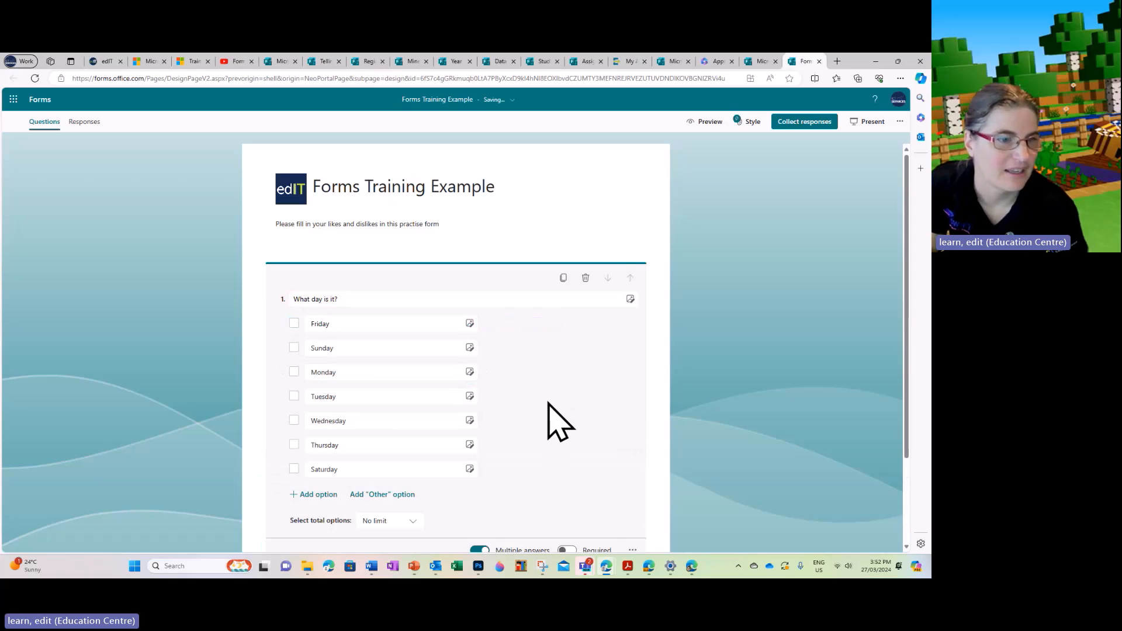
scroll(560, 421, "down", 2)
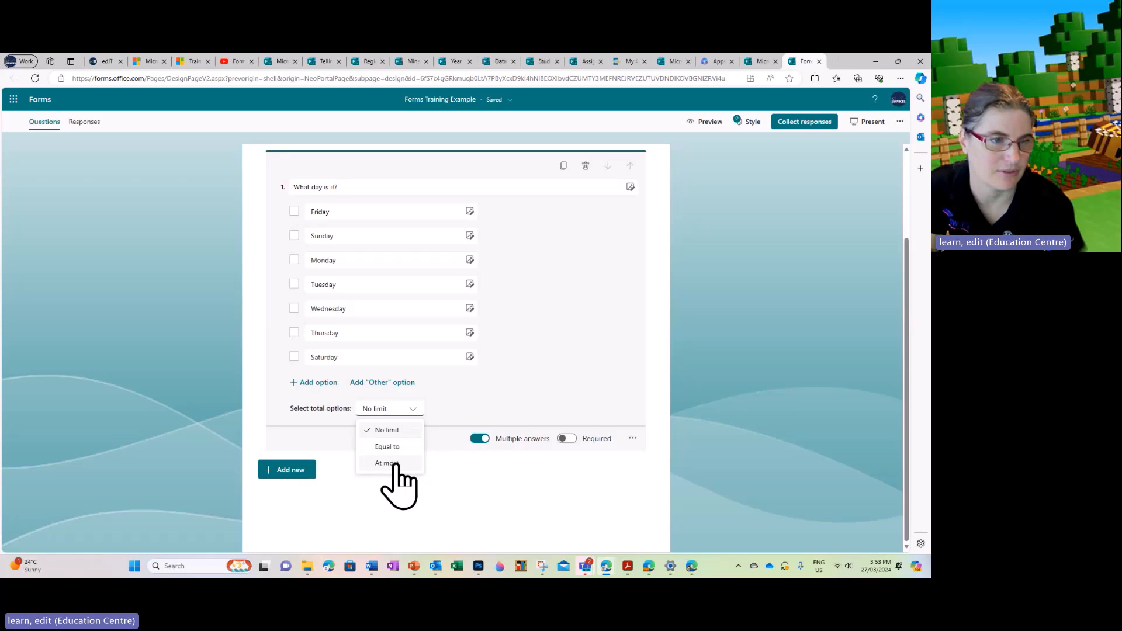
left_click(394, 464)
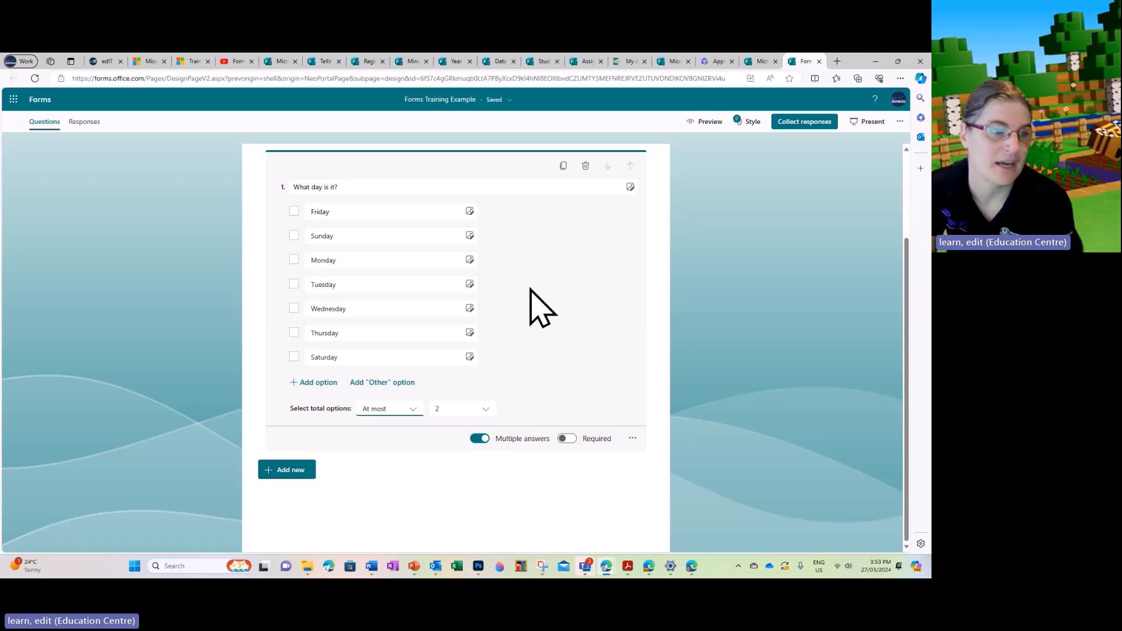
left_click(484, 413)
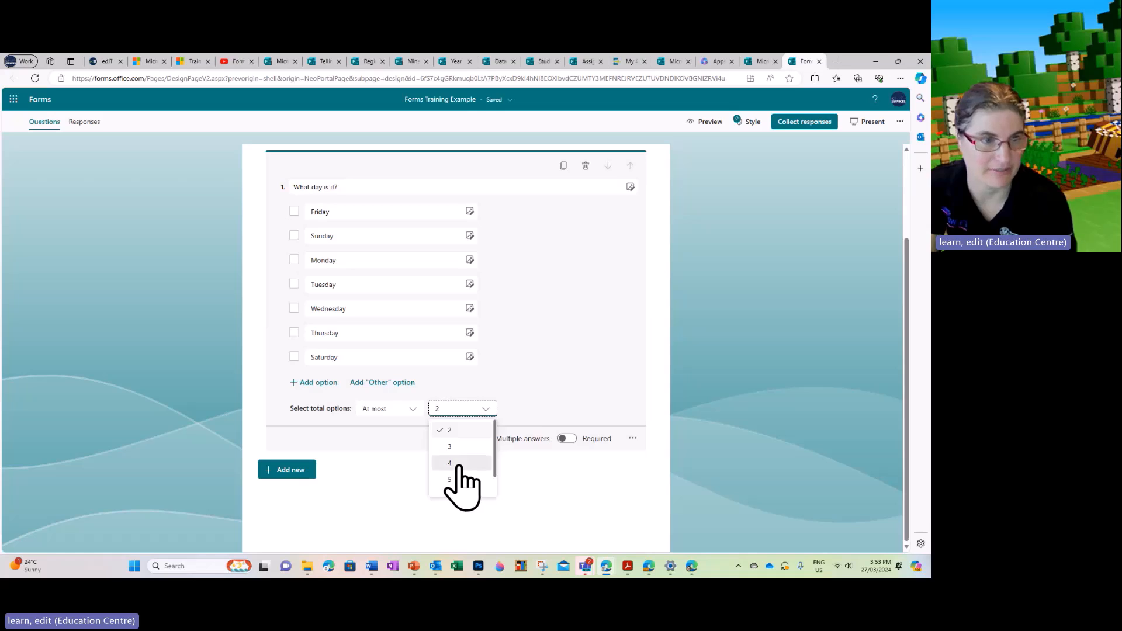
left_click(450, 463)
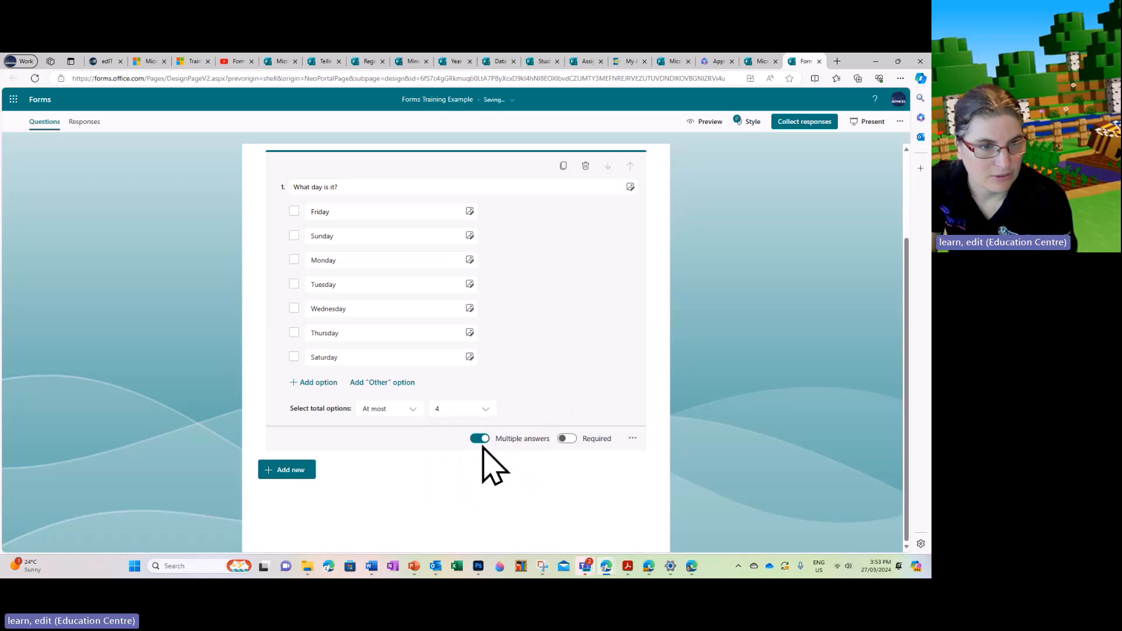
- Make the "What day is it?" question required, and switch it back to optional
left_click(569, 440)
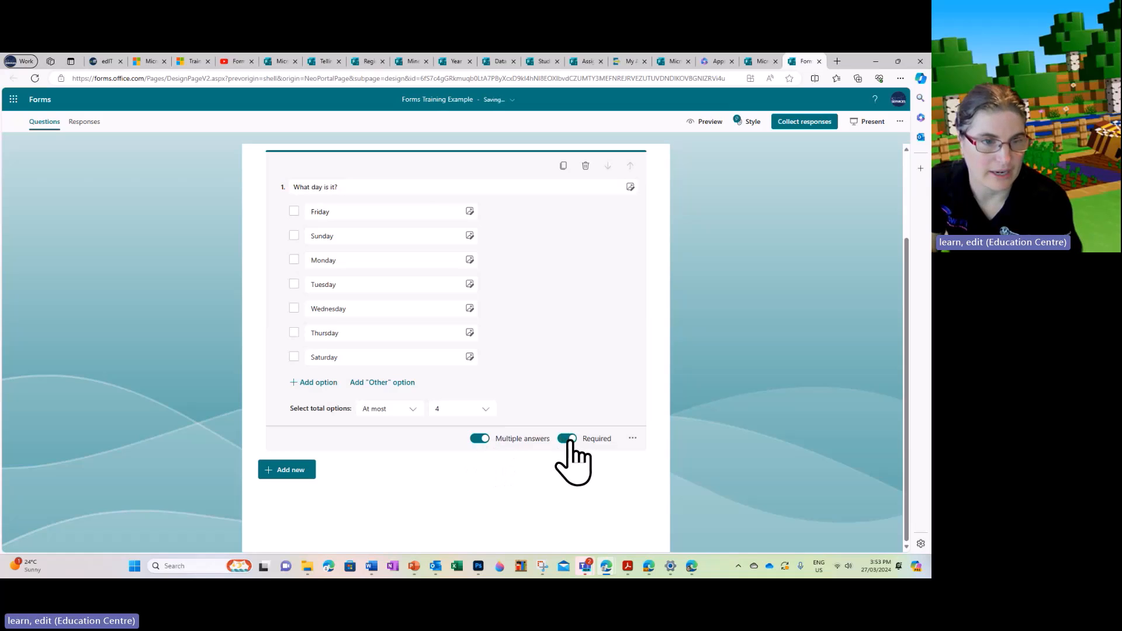
scroll(574, 498, "up", 2)
scroll(576, 499, "down", 1)
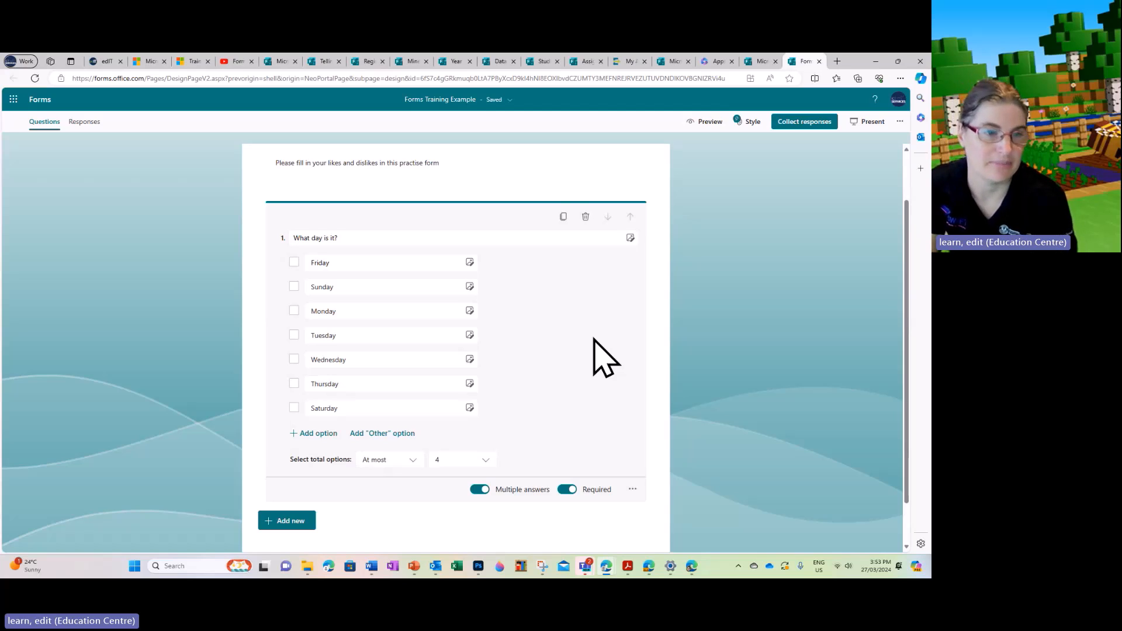
left_click(562, 491)
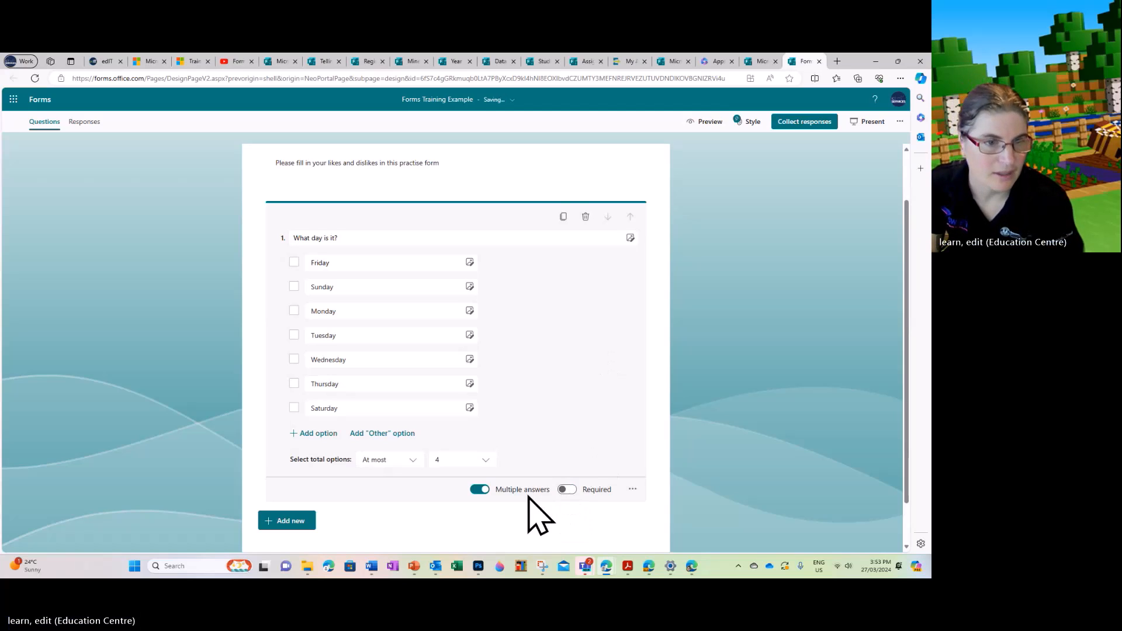
- Restrict the "What day is it?" question to a single answer and display its options as a drop-down
left_click(479, 491)
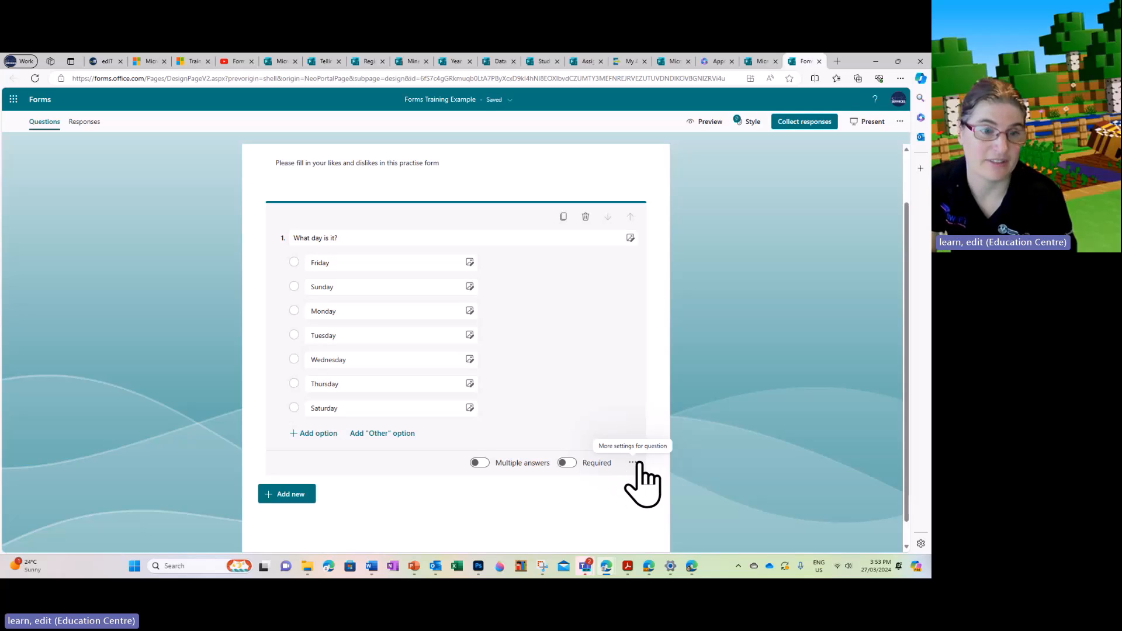
left_click(632, 464)
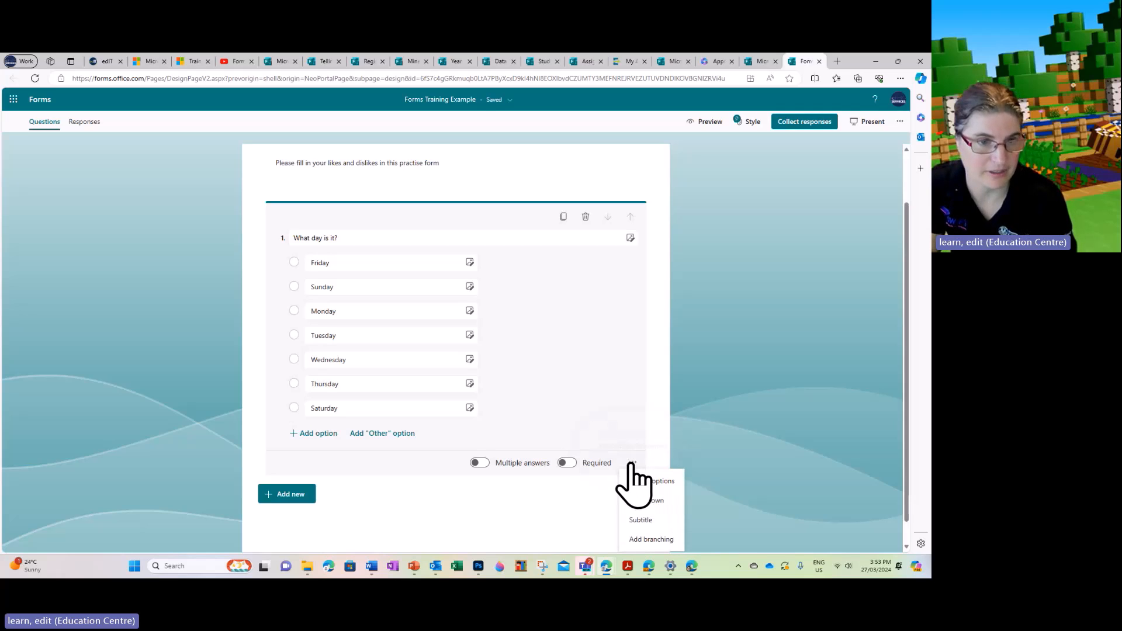
scroll(714, 494, "down", 1)
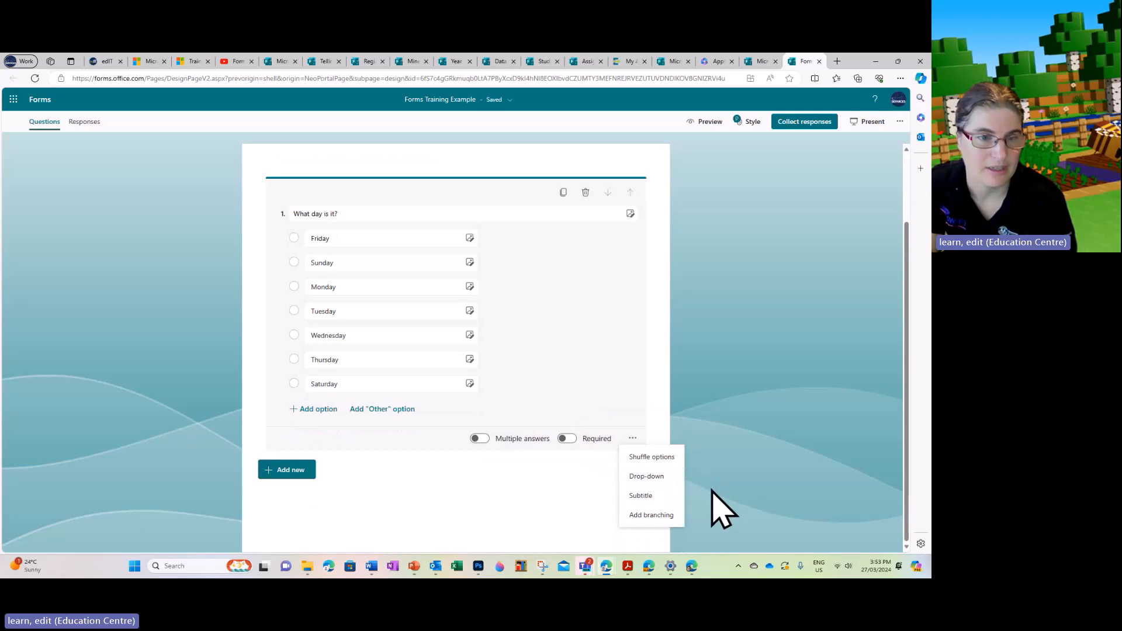
left_click(646, 476)
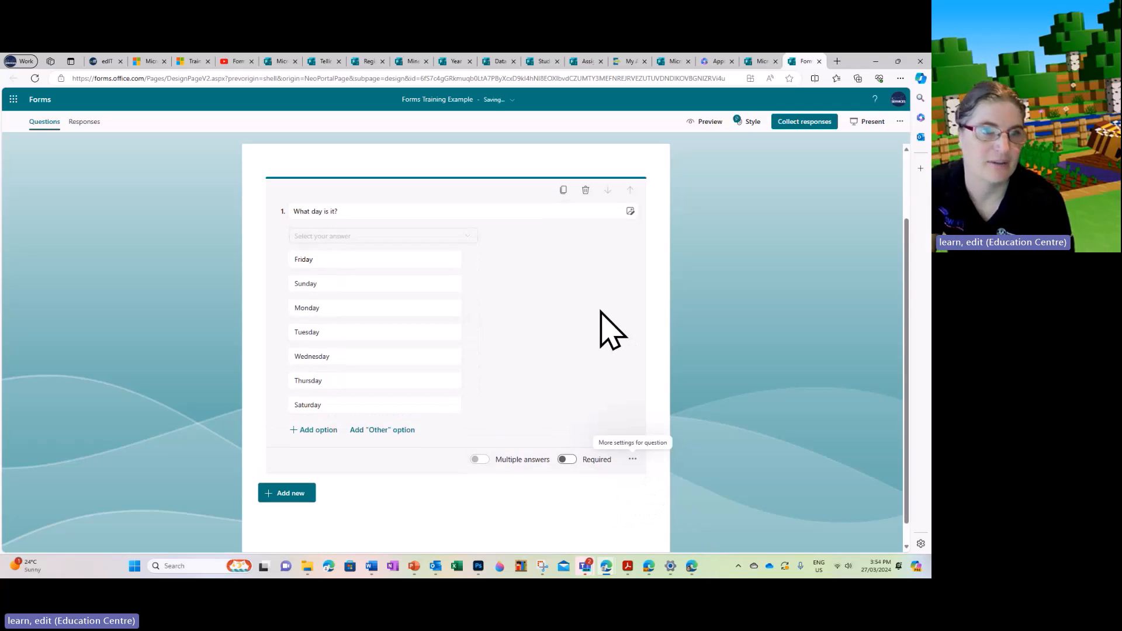
- Preview the form, try the weekday drop-down by choosing Sunday, and return to editing
left_click(705, 123)
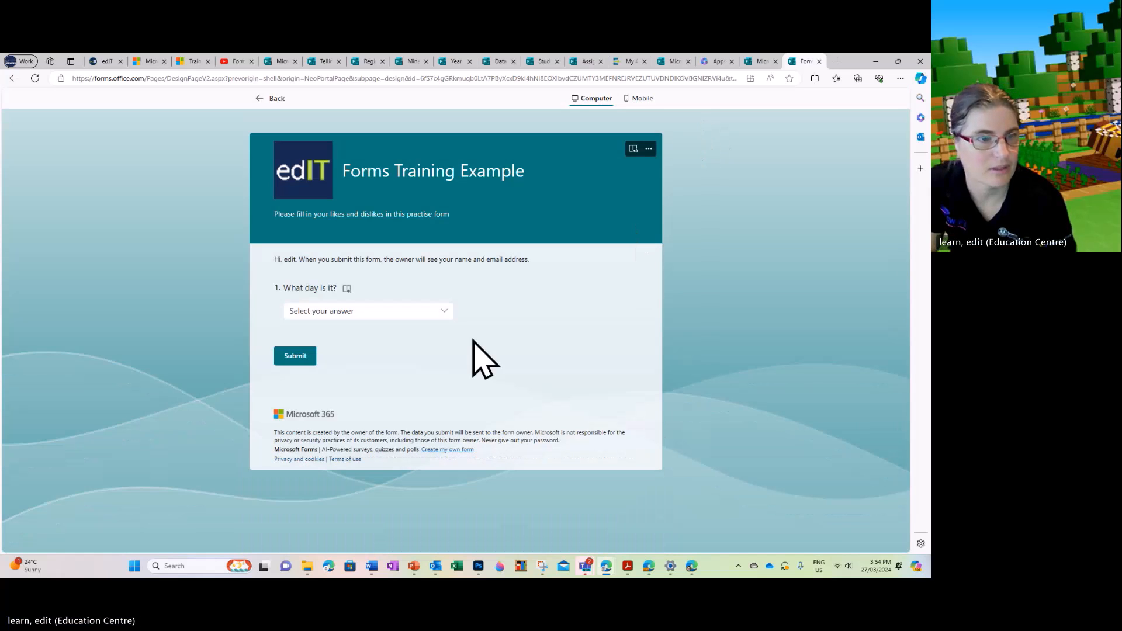
left_click(447, 316)
left_click(324, 349)
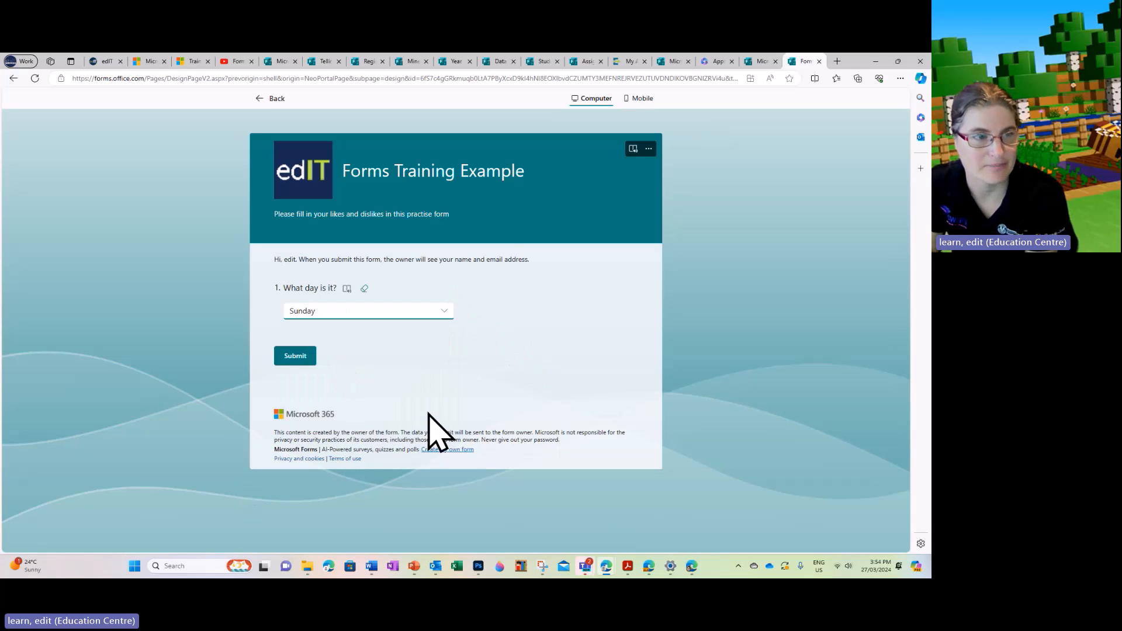
left_click(281, 117)
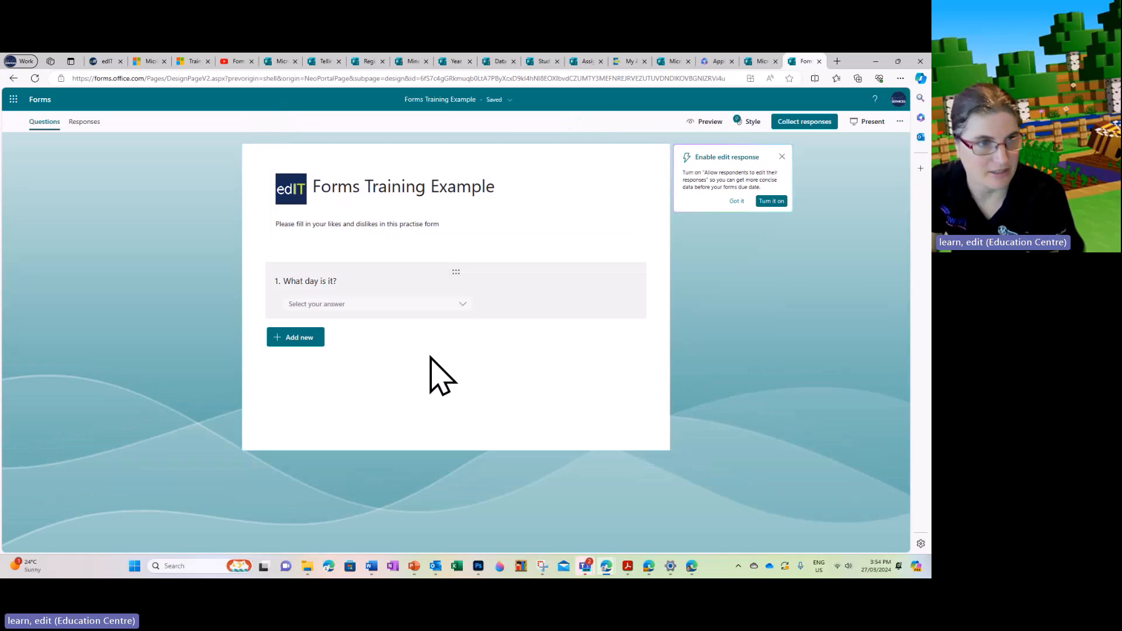
- Add the subtitle "(tick one option only)" to the "What day is it?" question
left_click(563, 306)
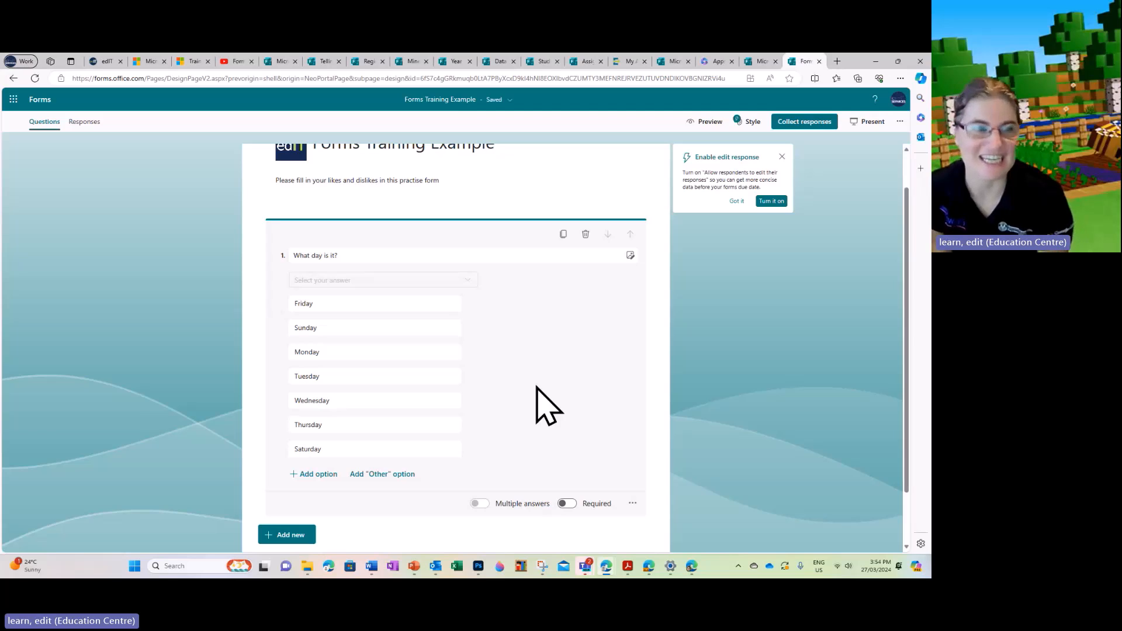
left_click(634, 506)
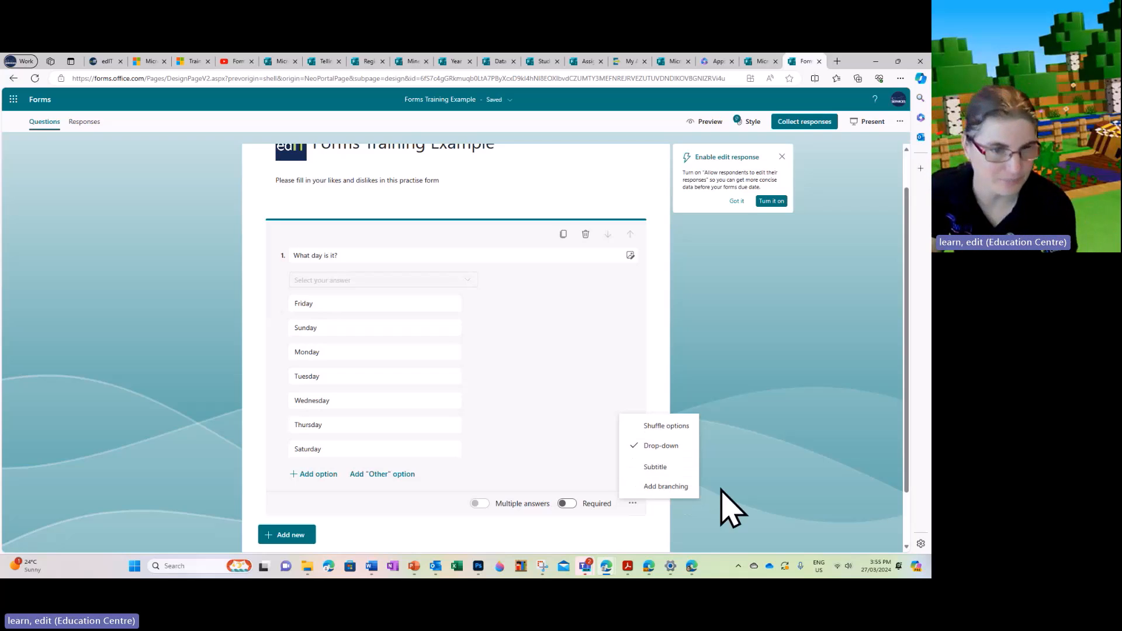
left_click(655, 467)
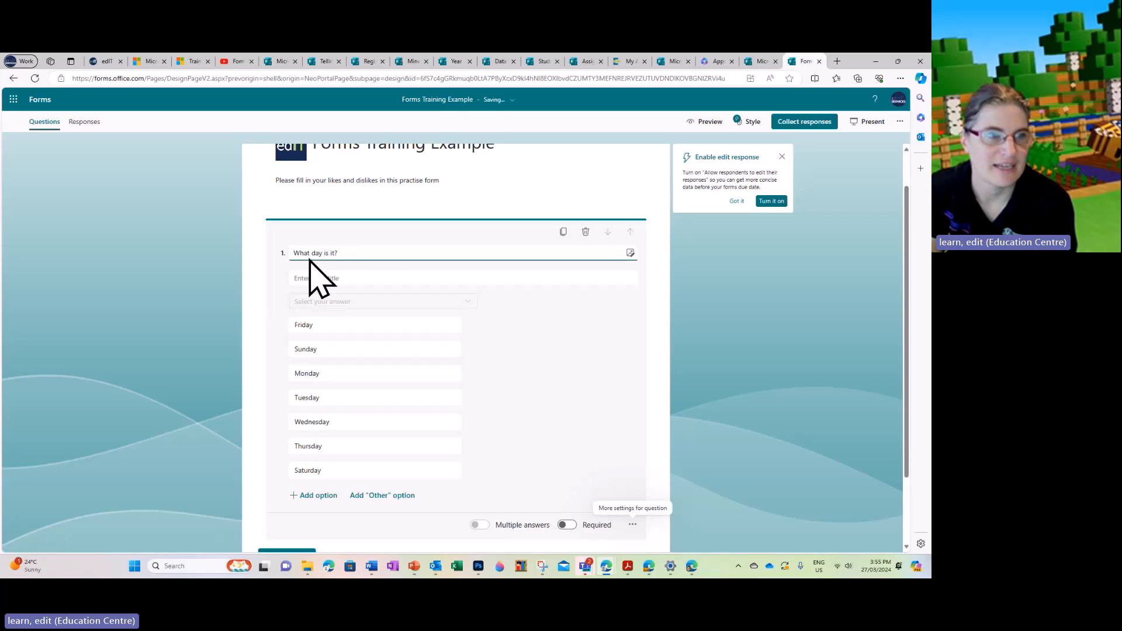
left_click(333, 278)
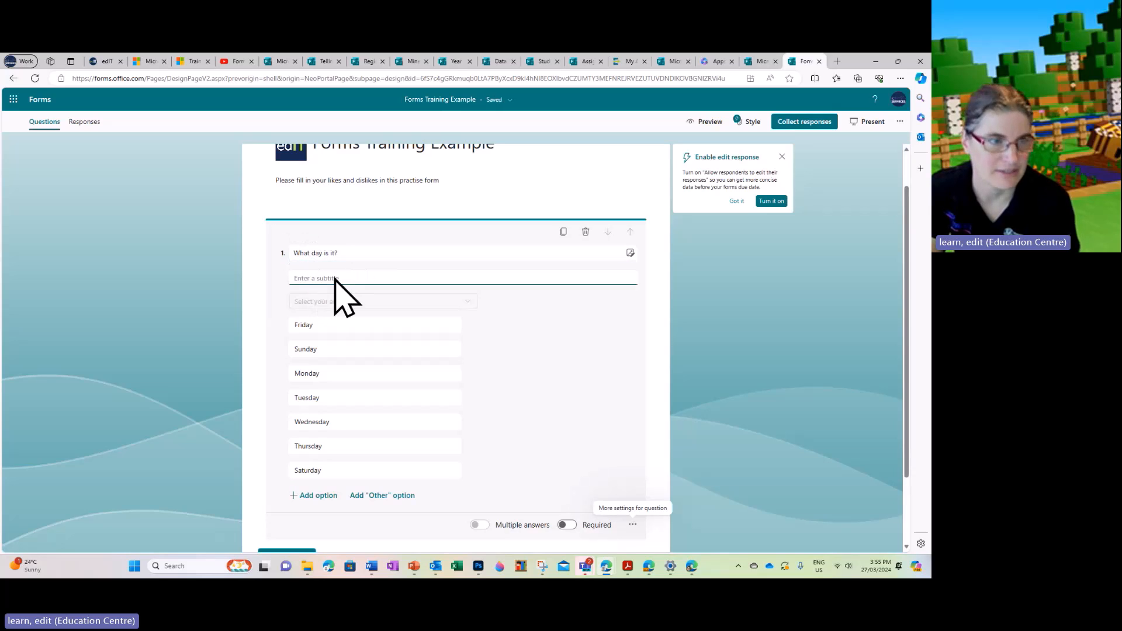
type("(tick")
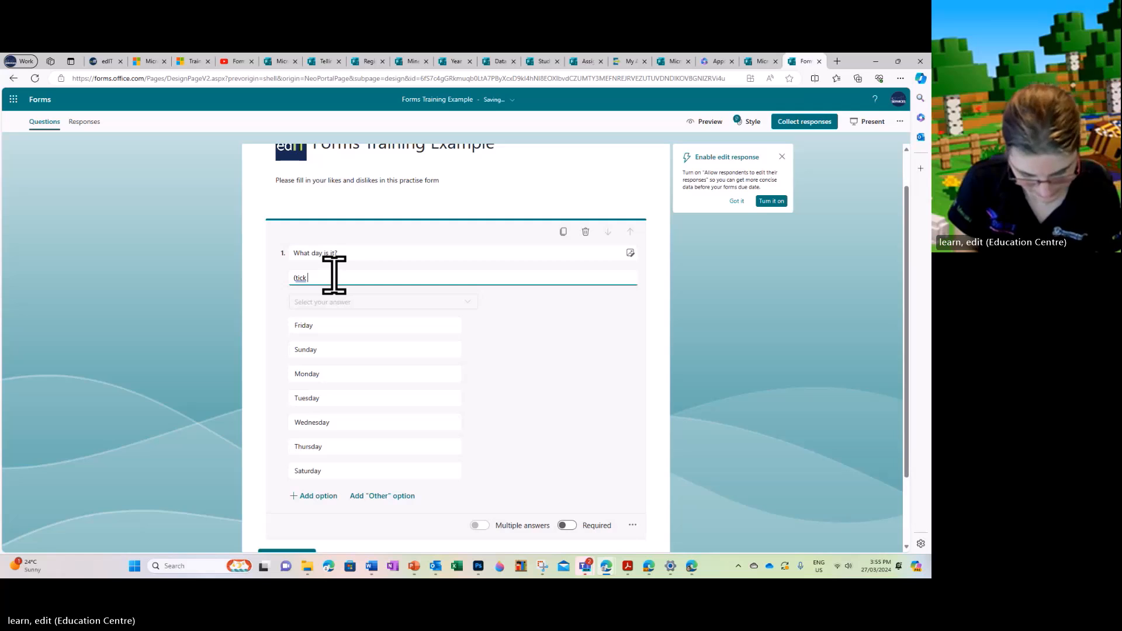
type(" one option onl")
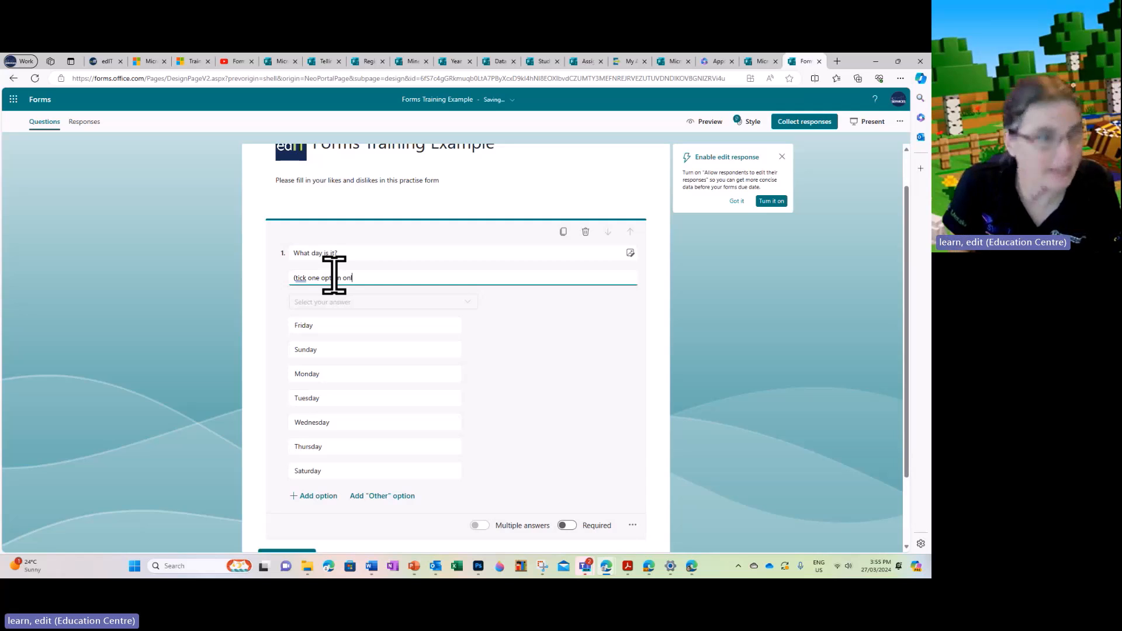
type("y)")
left_click(571, 393)
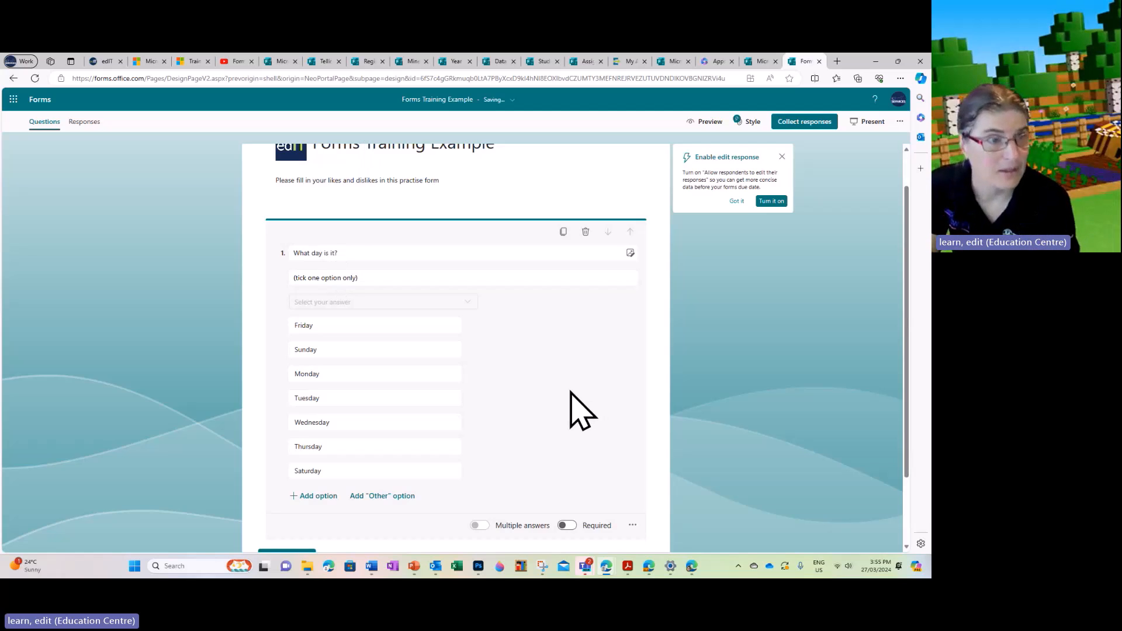
- Add the built-in "Other" option to the "What day is it?" question, deleting the trial custom option also named "Other"
scroll(579, 409, "down", 2)
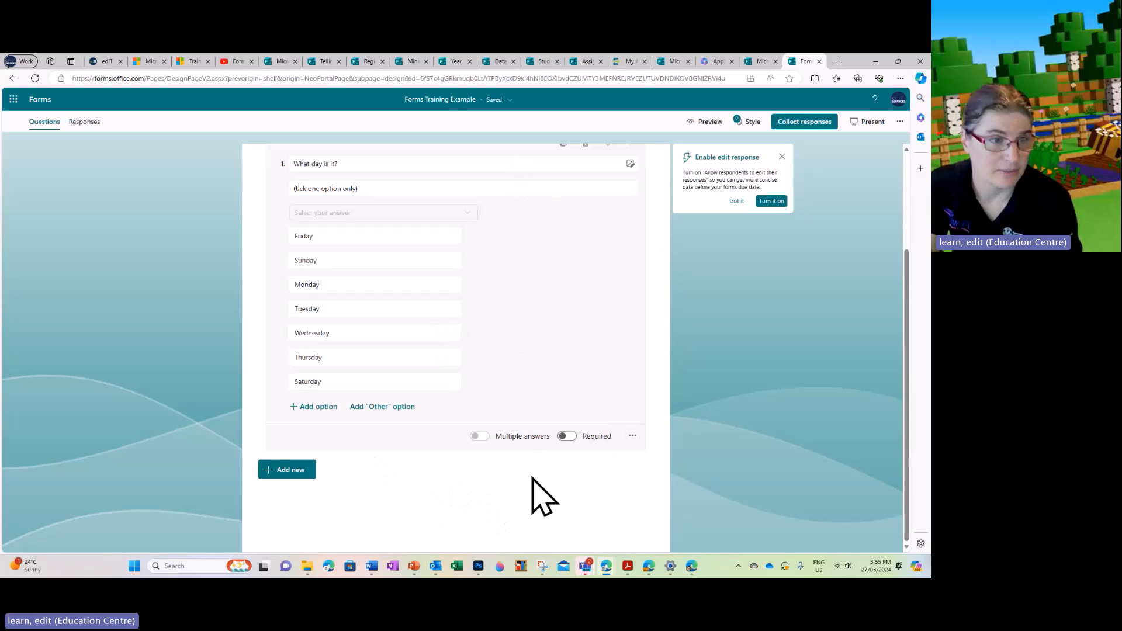
left_click(375, 415)
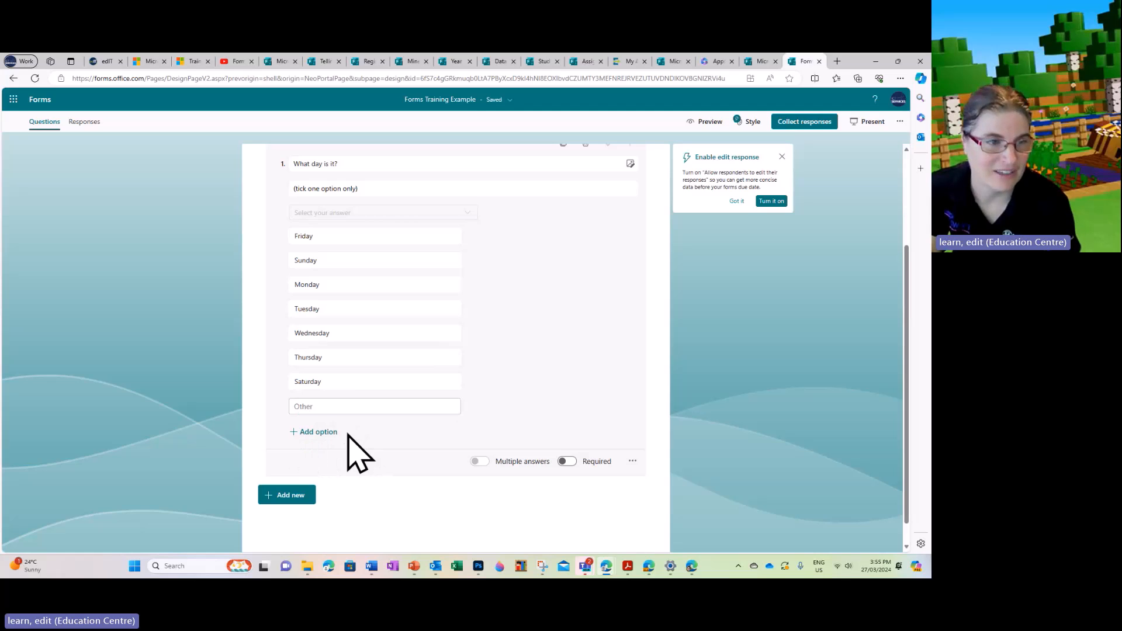
left_click(320, 433)
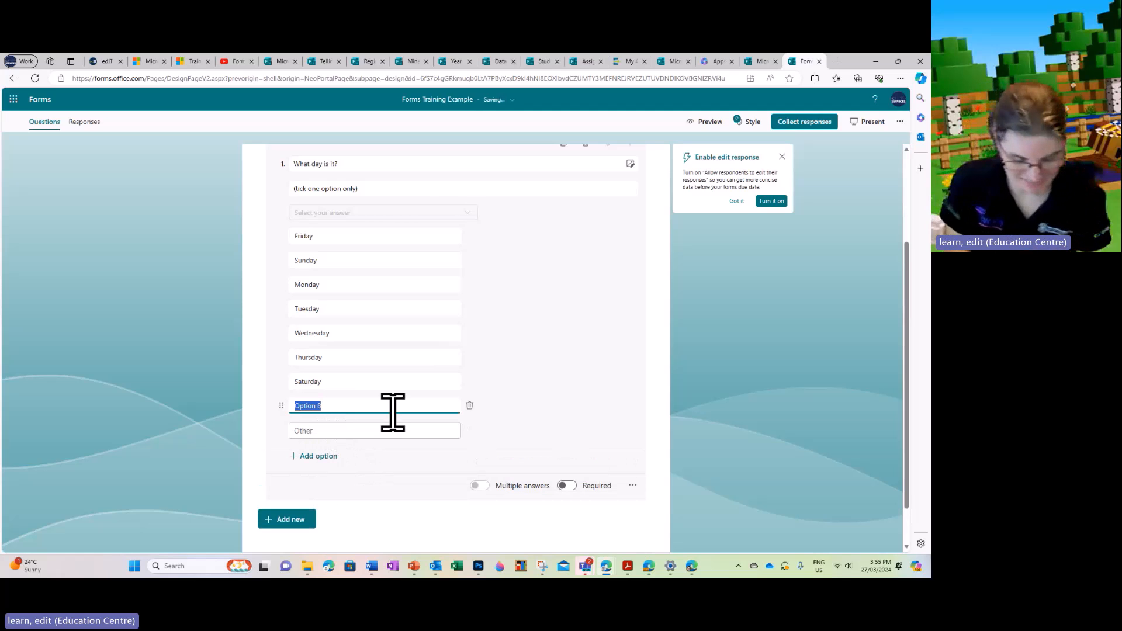
type("Other")
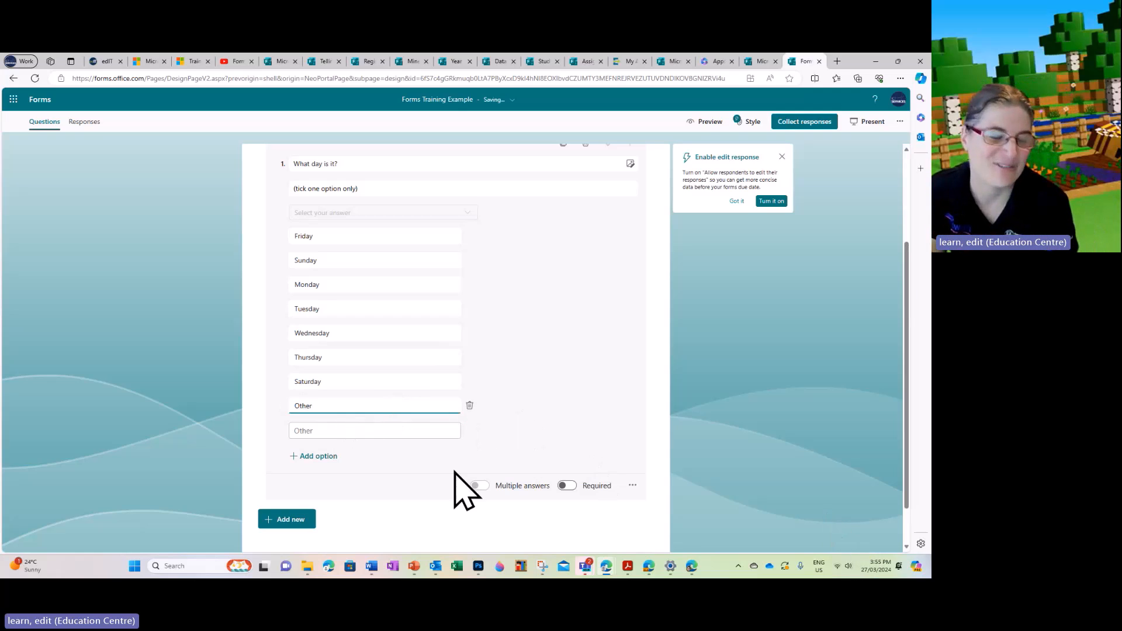
left_click(469, 406)
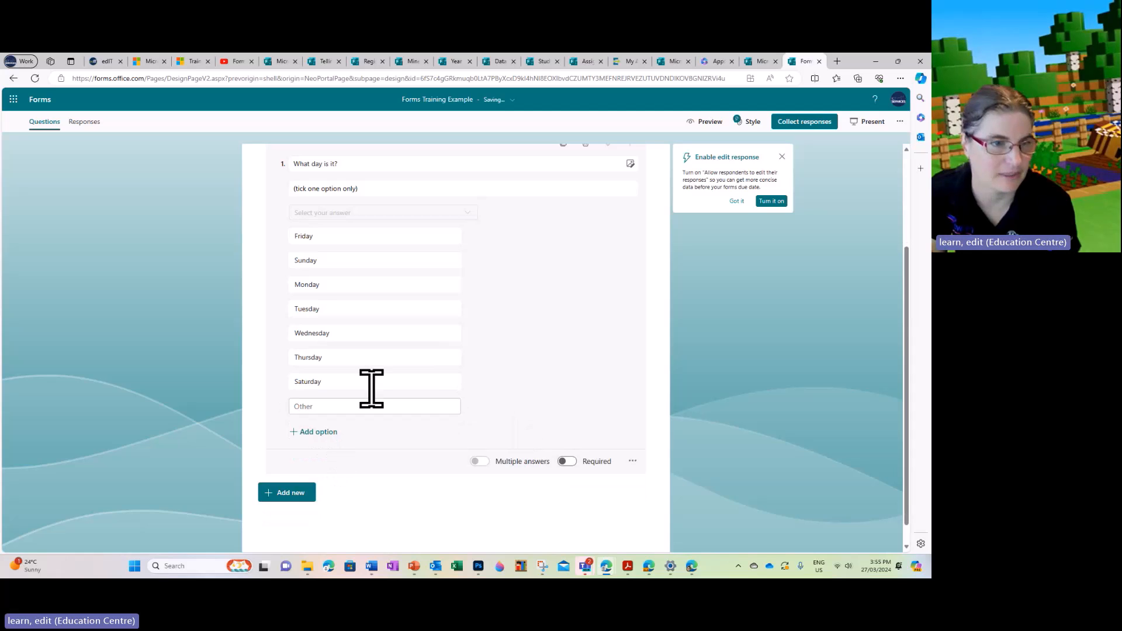
left_click(470, 407)
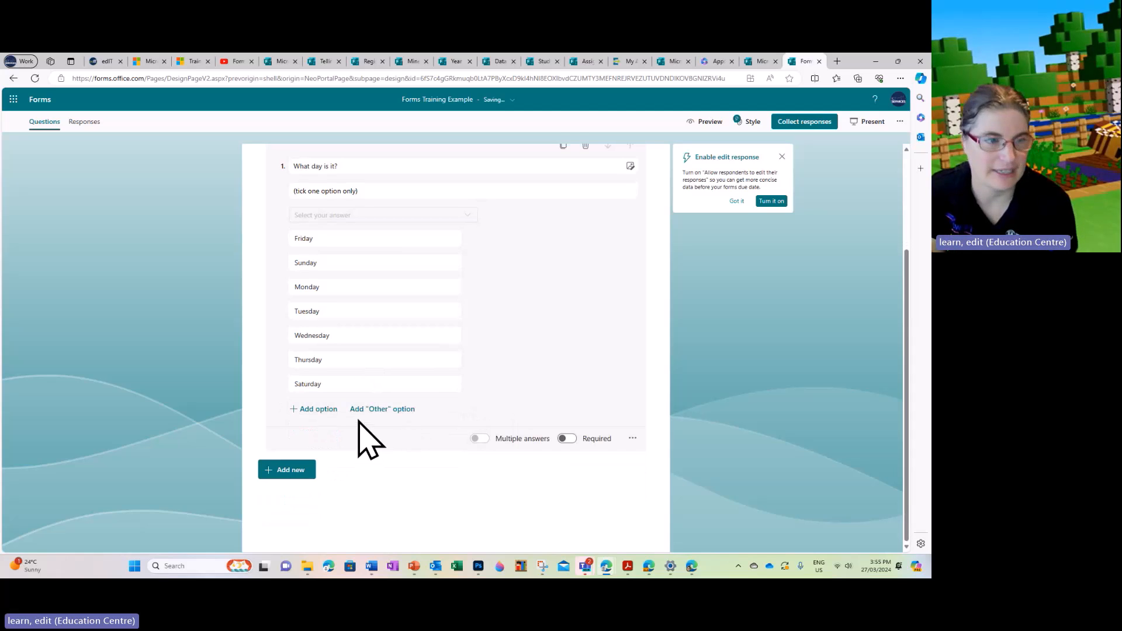
left_click(389, 408)
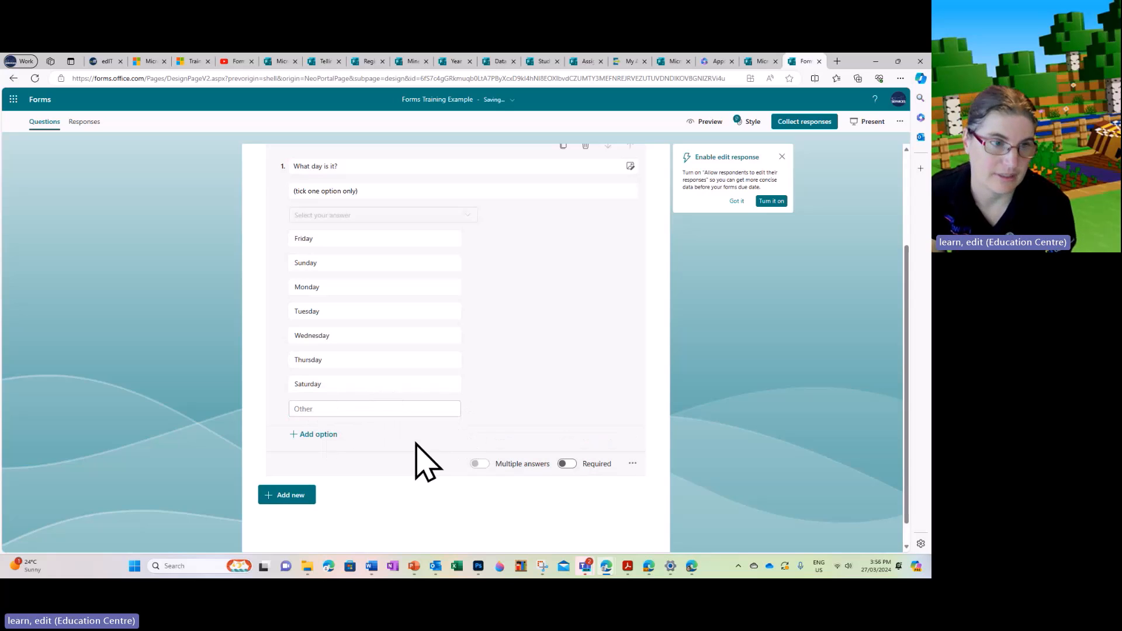
- Preview the form, answer the day question with "Other" and some random free text, and return to editing
left_click(706, 122)
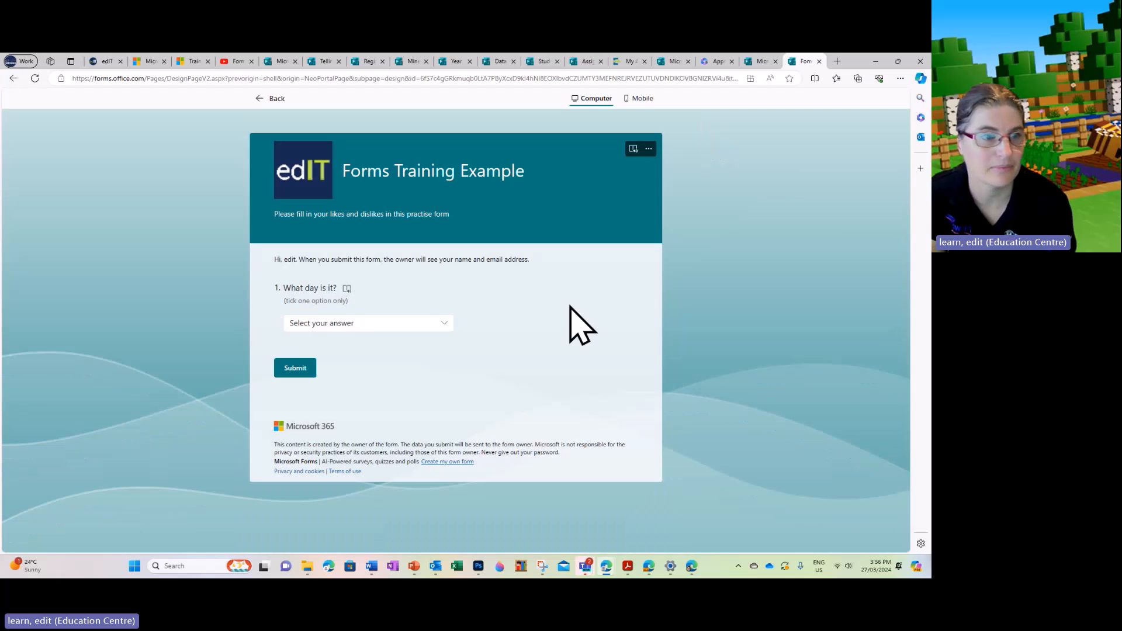
left_click(447, 326)
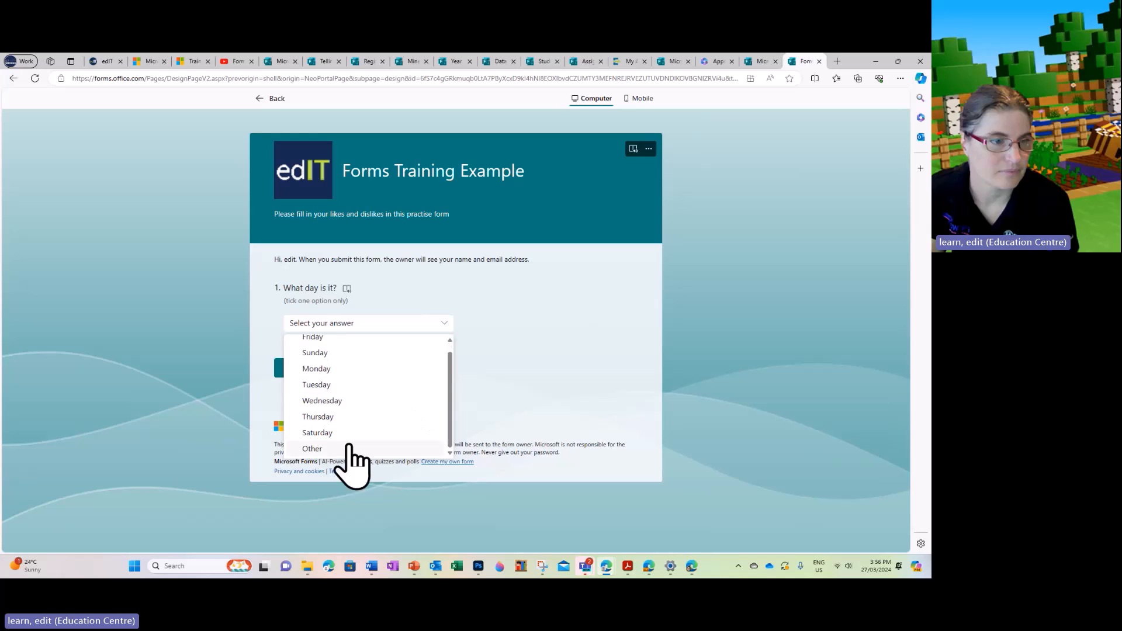
left_click(313, 449)
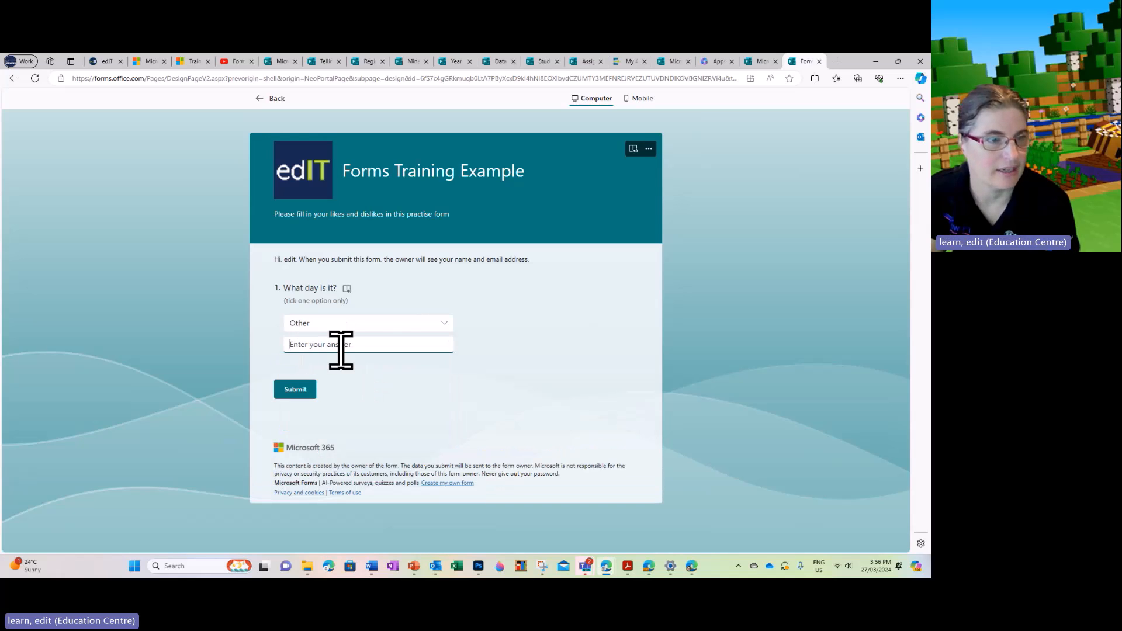
type("kdjfhdfkghsfkldf")
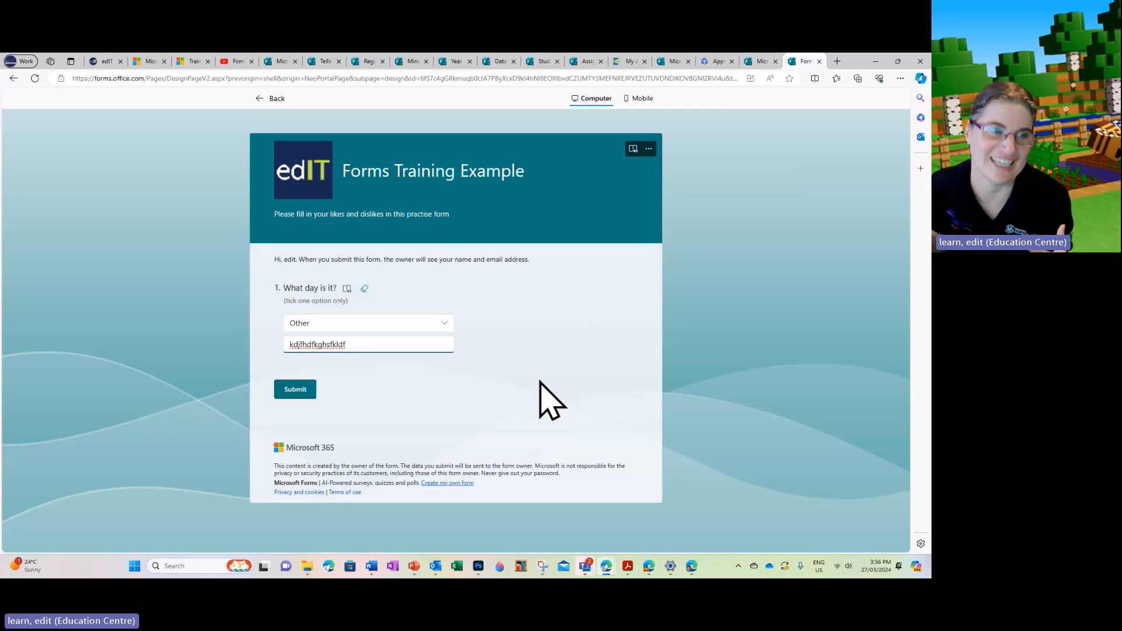
left_click(267, 100)
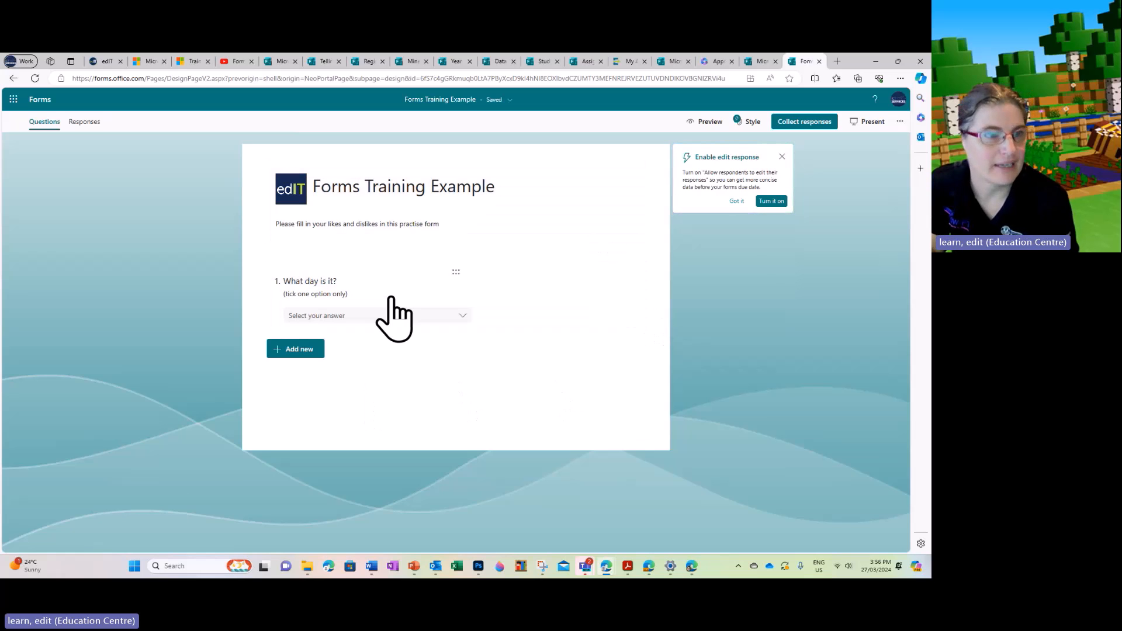
- Add a Text question as question 2, without a subtitle and with long answers allowed
left_click(300, 349)
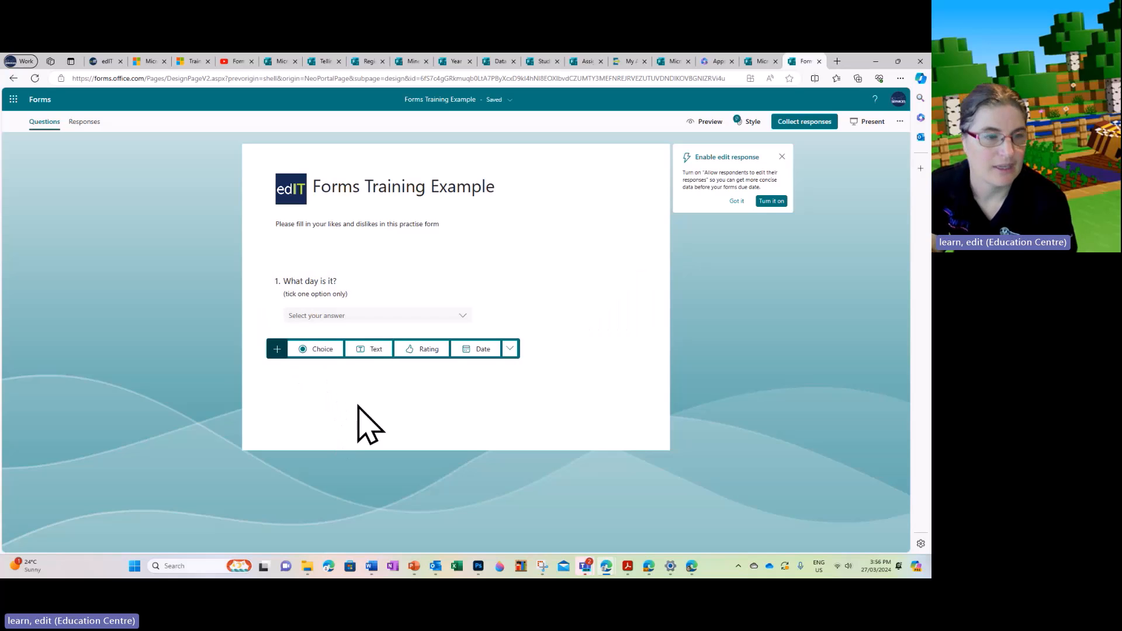
left_click(367, 351)
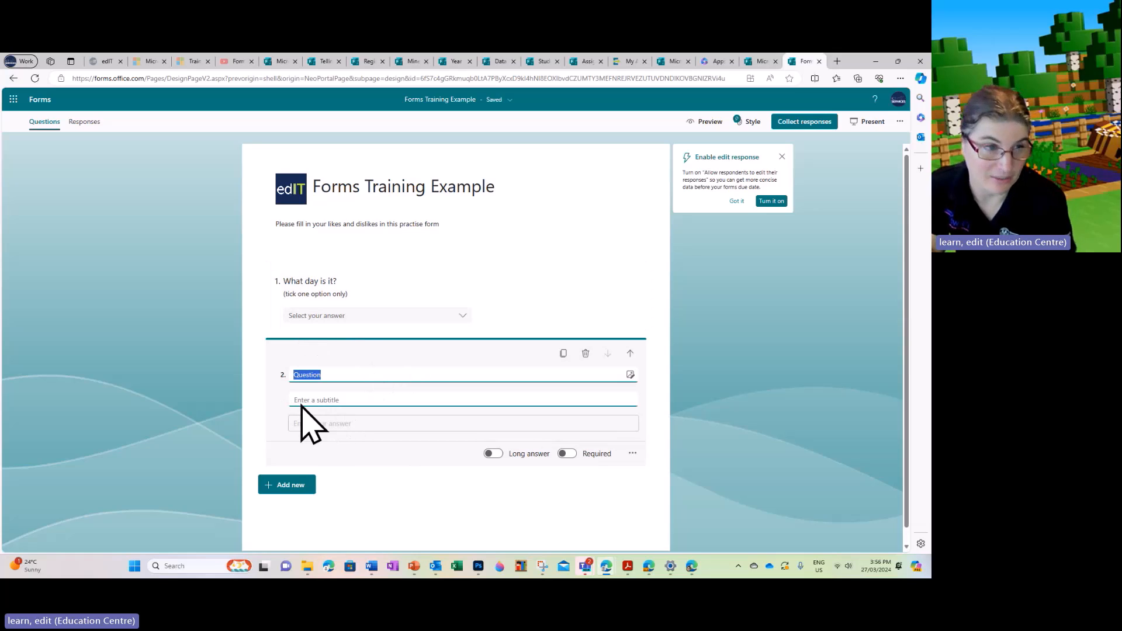
left_click(632, 456)
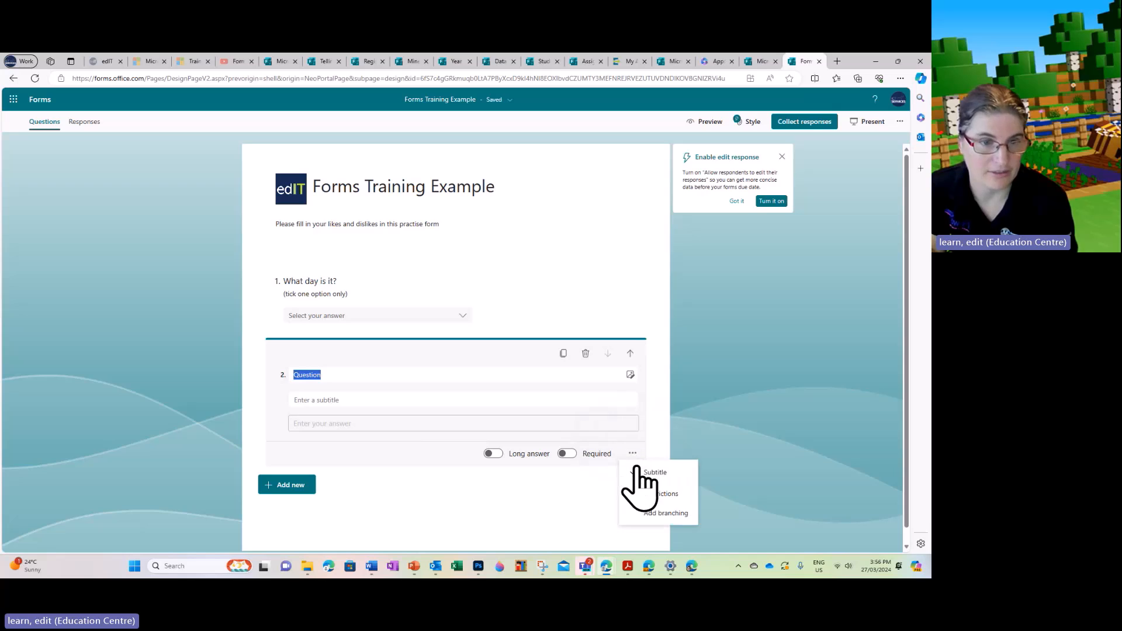
left_click(636, 475)
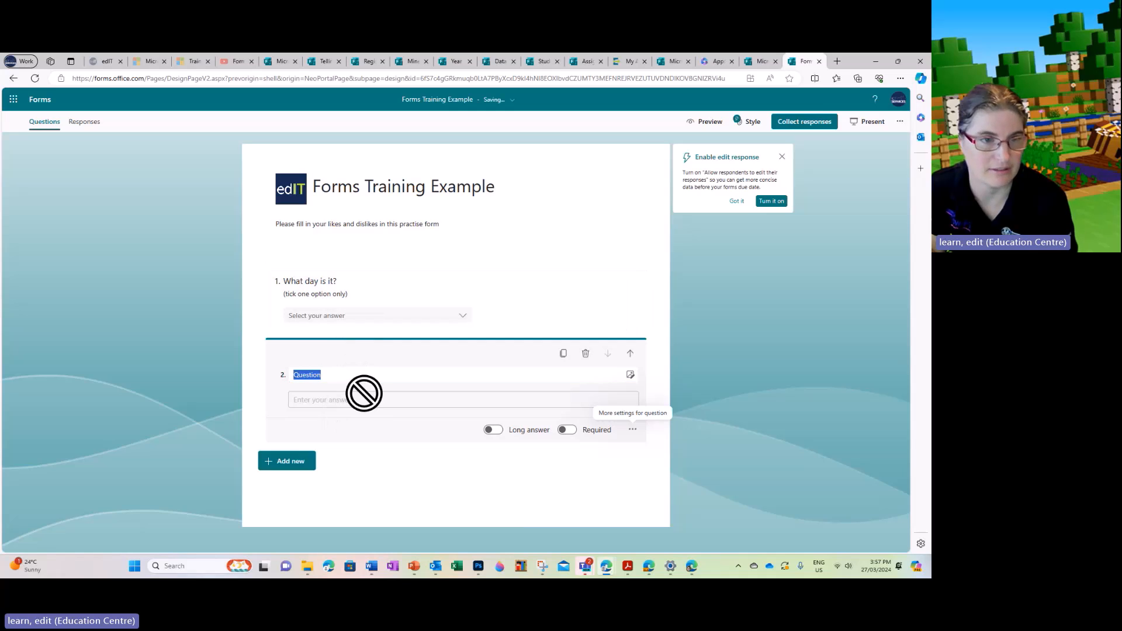
left_click(494, 430)
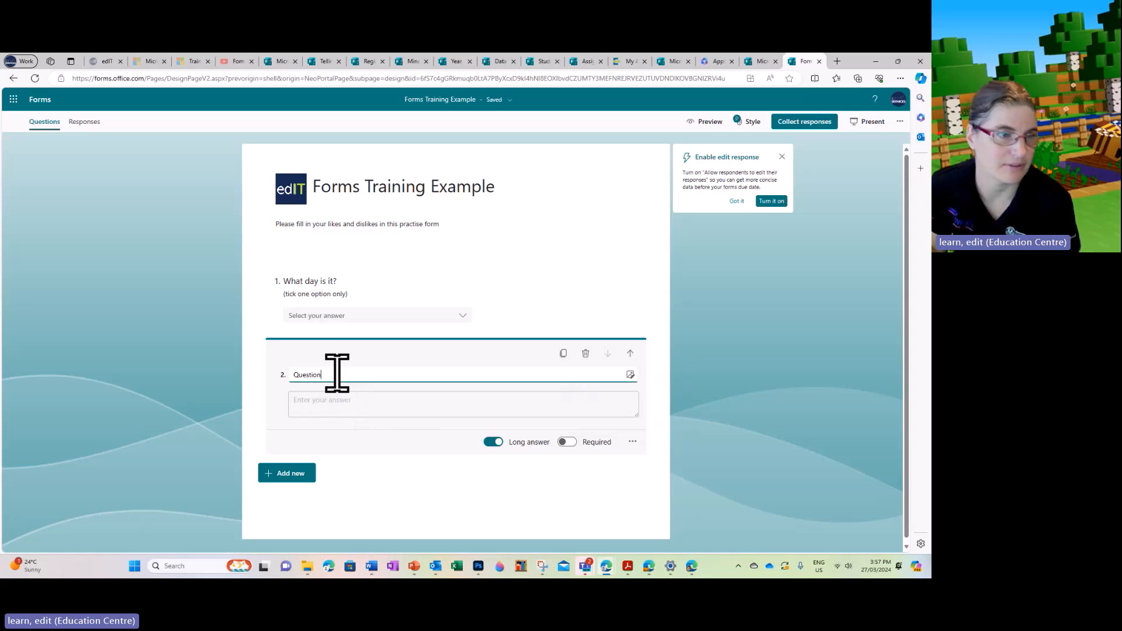
- Replace question 2's placeholder text with "Name the type of animals you have as pets:"
left_click_drag(337, 373, 289, 375)
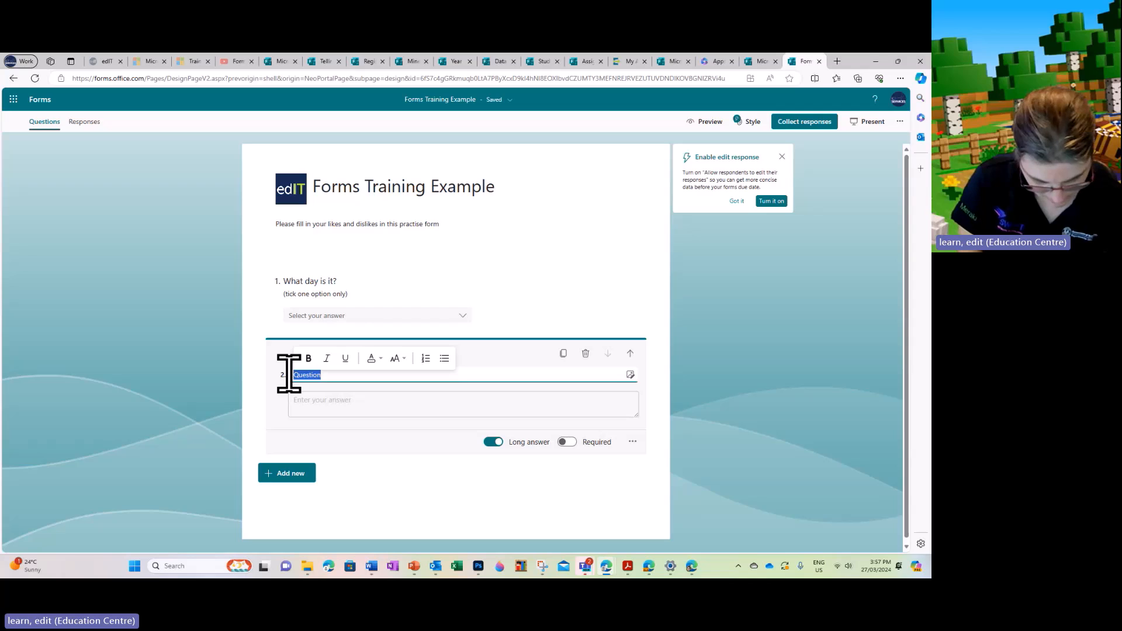
type("Name")
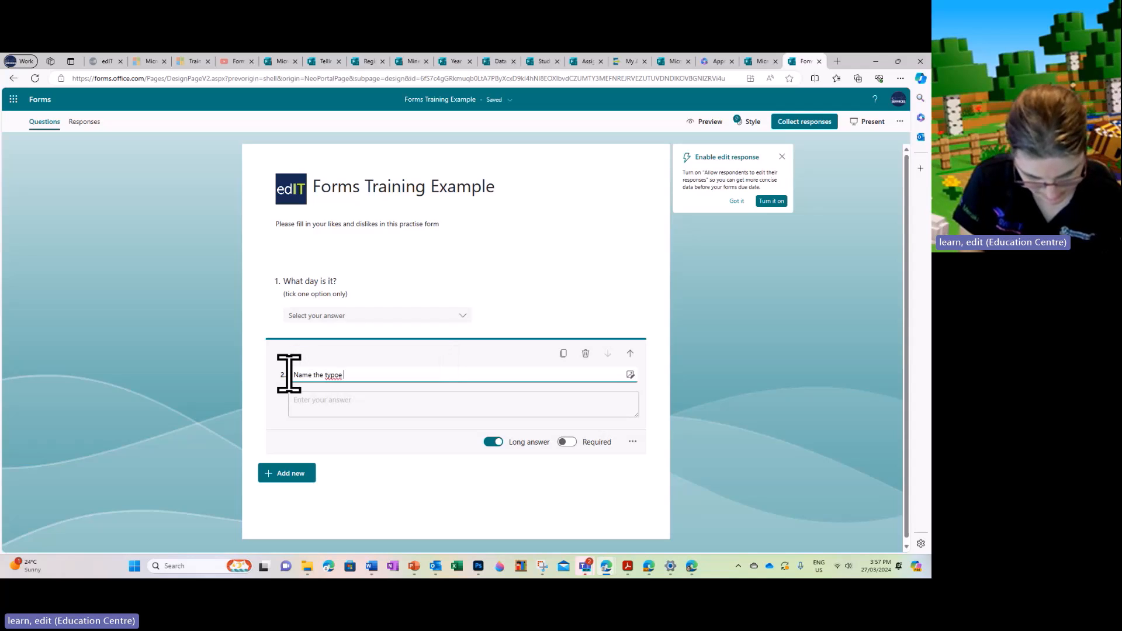
type(" the type of animals you have as pets")
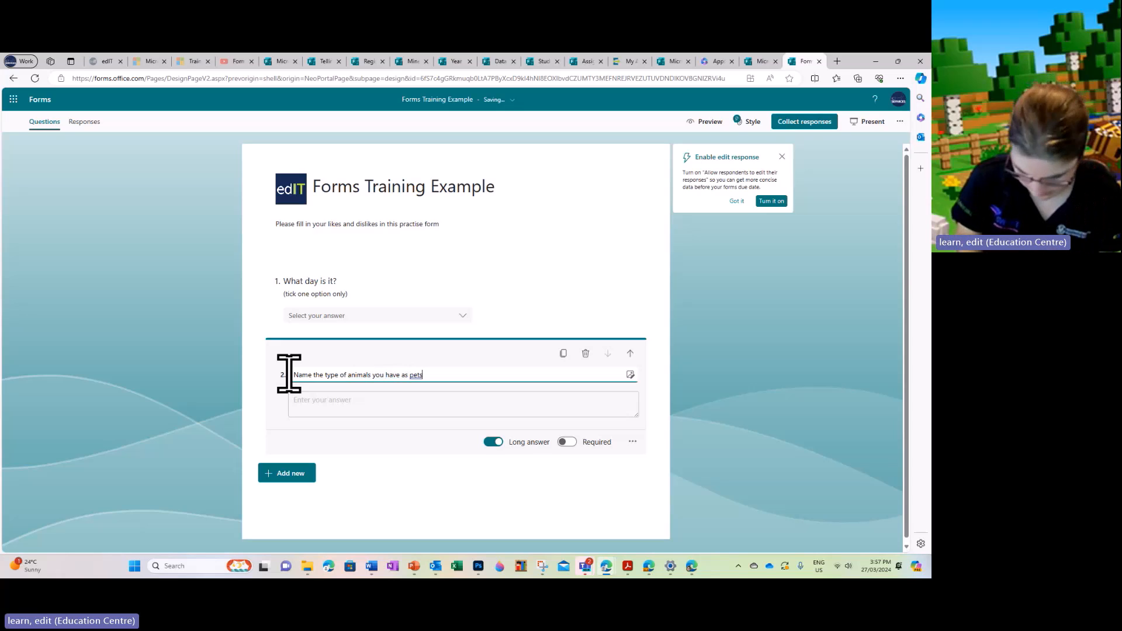
type(":")
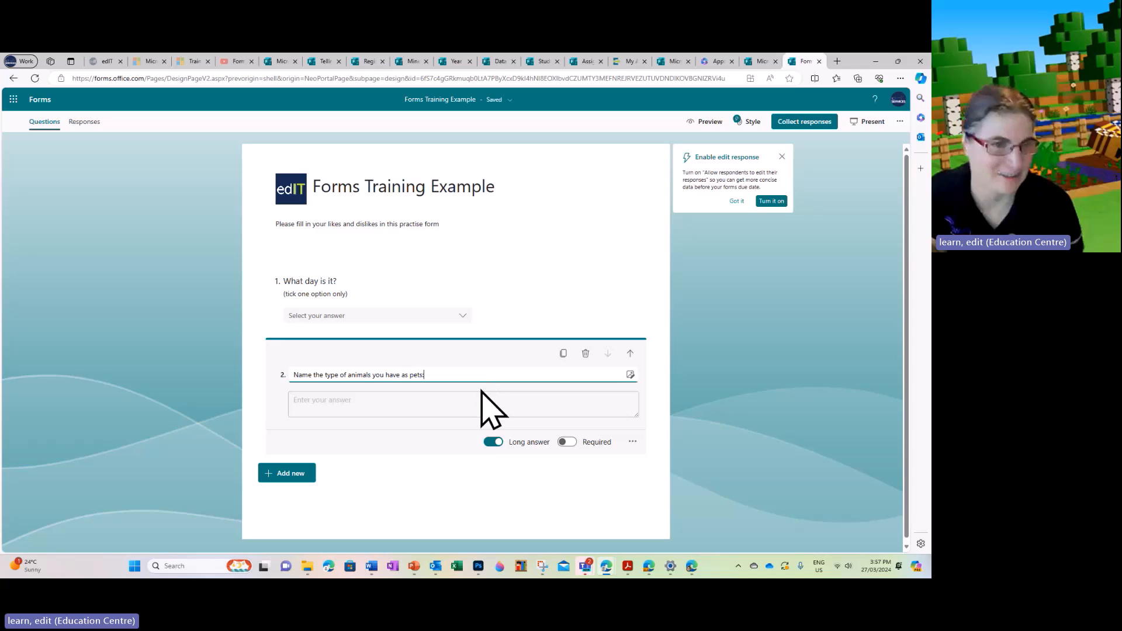
- Make question 2 about pets required and restrict its answer to a number between 1 and 10
left_click(567, 442)
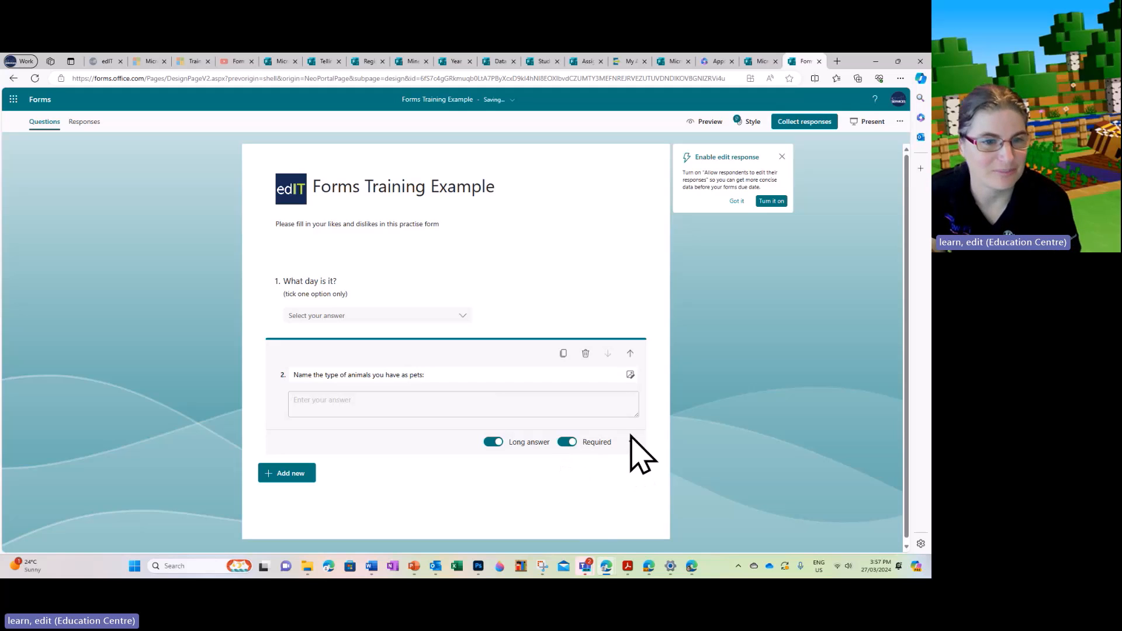
left_click(632, 442)
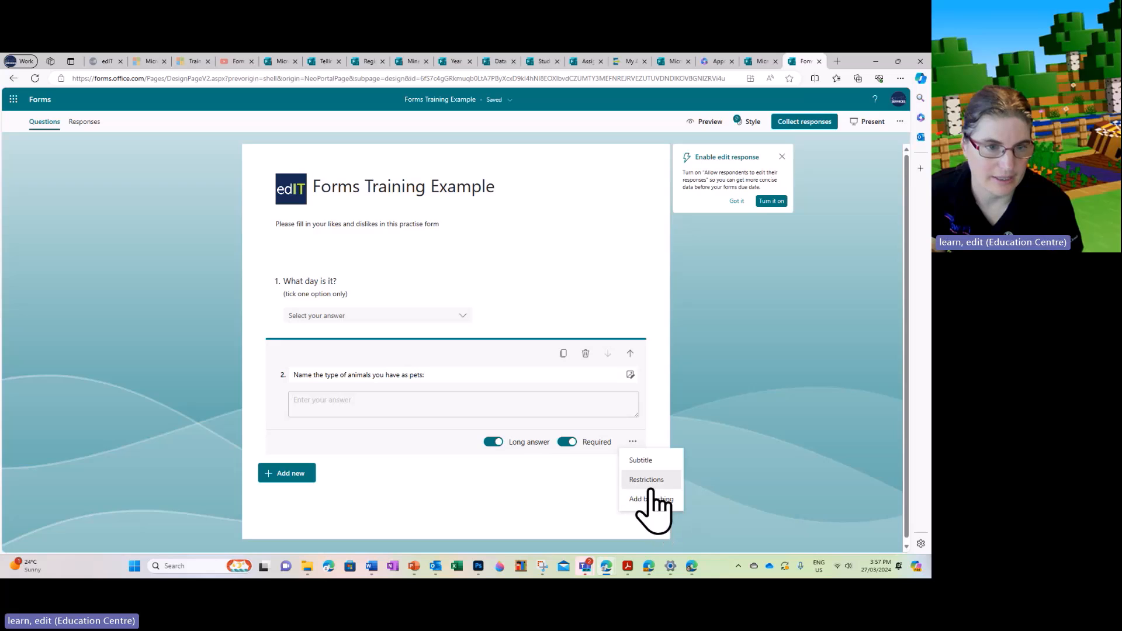
left_click(651, 480)
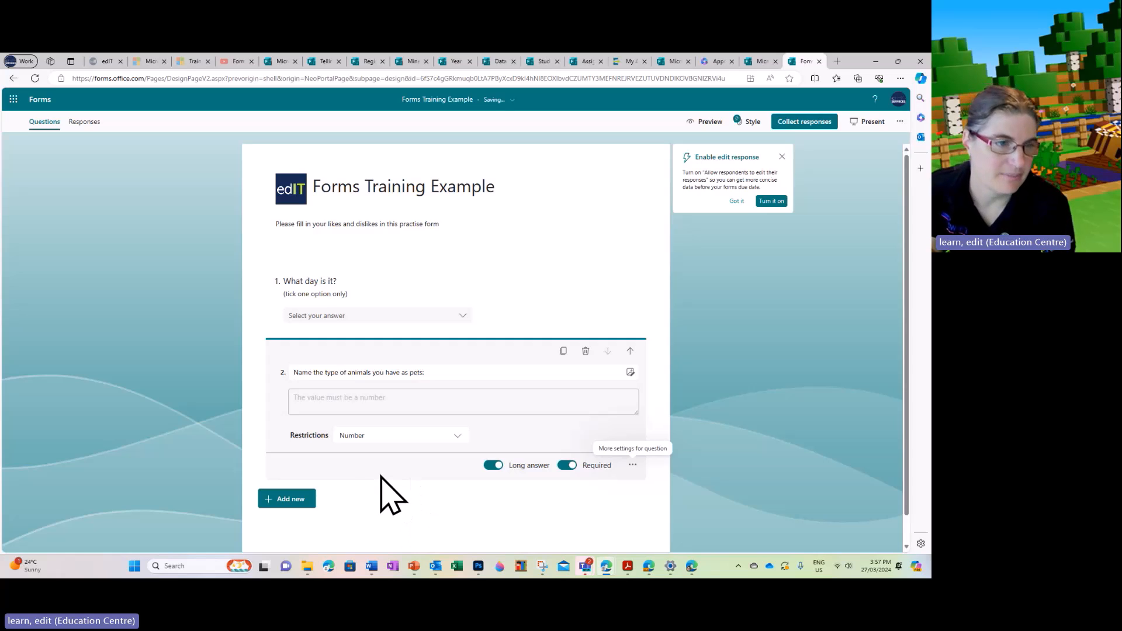
left_click(457, 440)
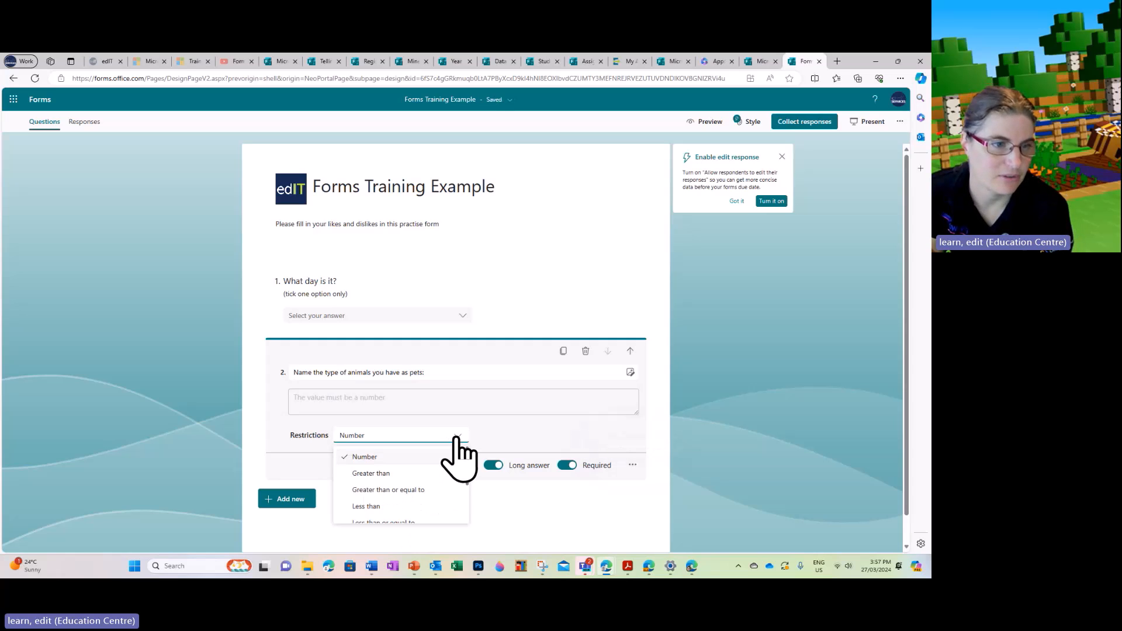
scroll(436, 490, "down", 2)
scroll(436, 490, "up", 2)
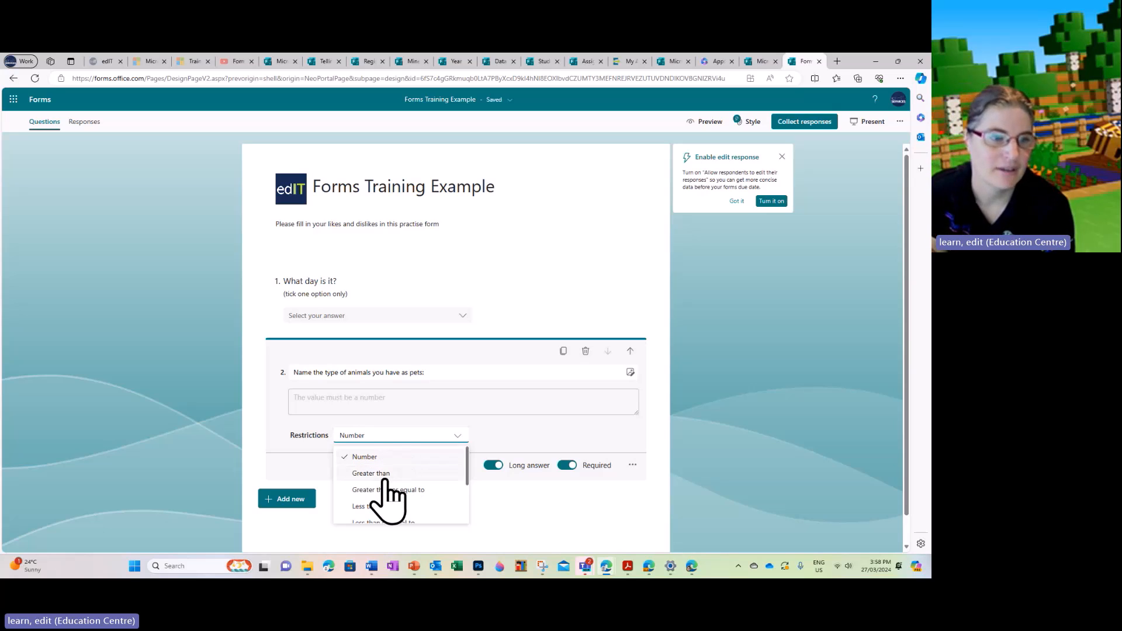
scroll(413, 489, "down", 1)
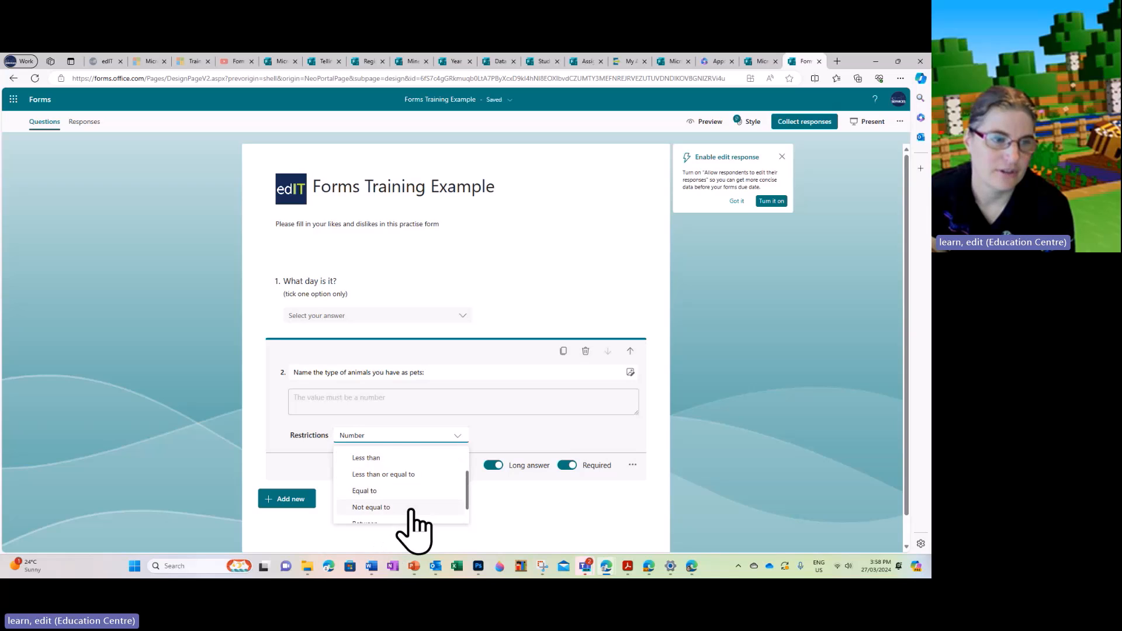
scroll(386, 520, "down", 1)
left_click(369, 497)
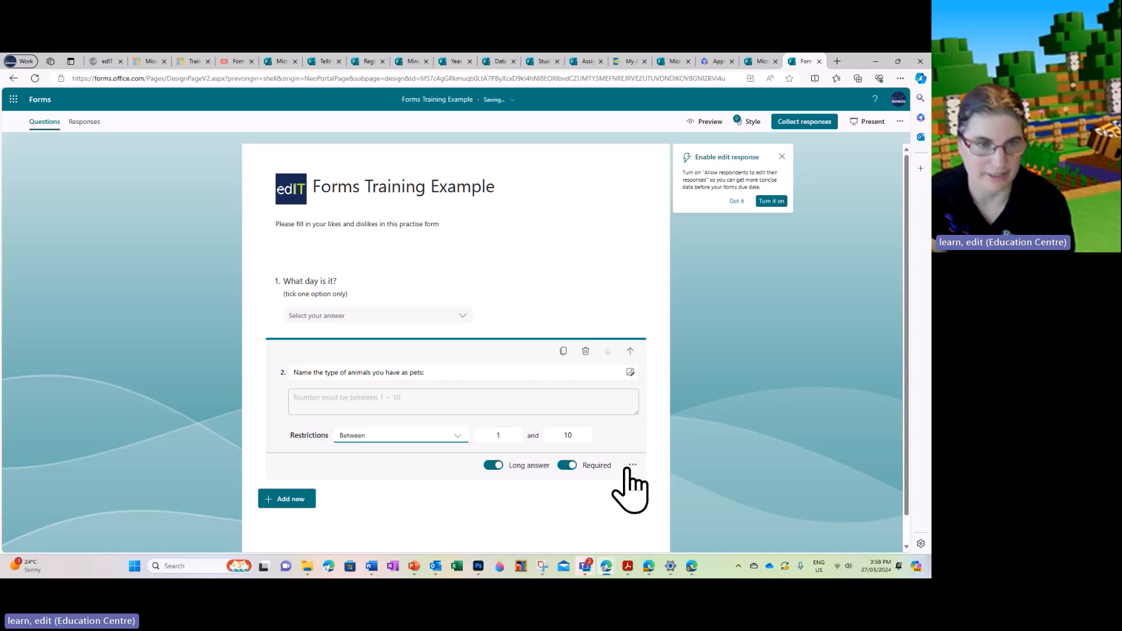
left_click(604, 498)
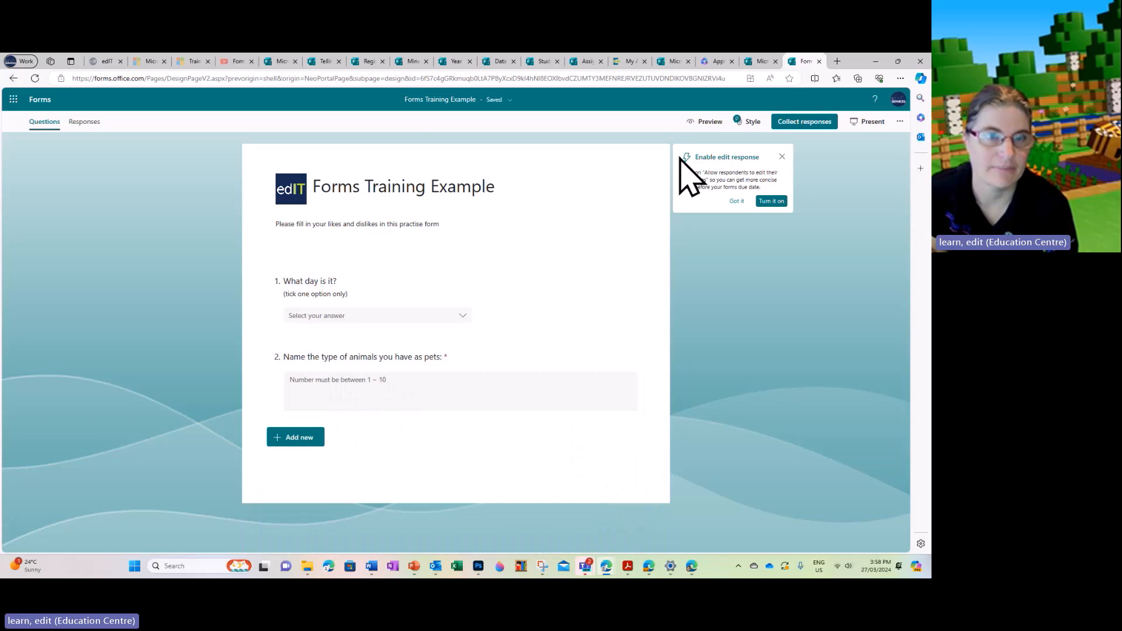
- Preview the form, test question 2 with random letters and with 3, and return to editing
left_click(705, 122)
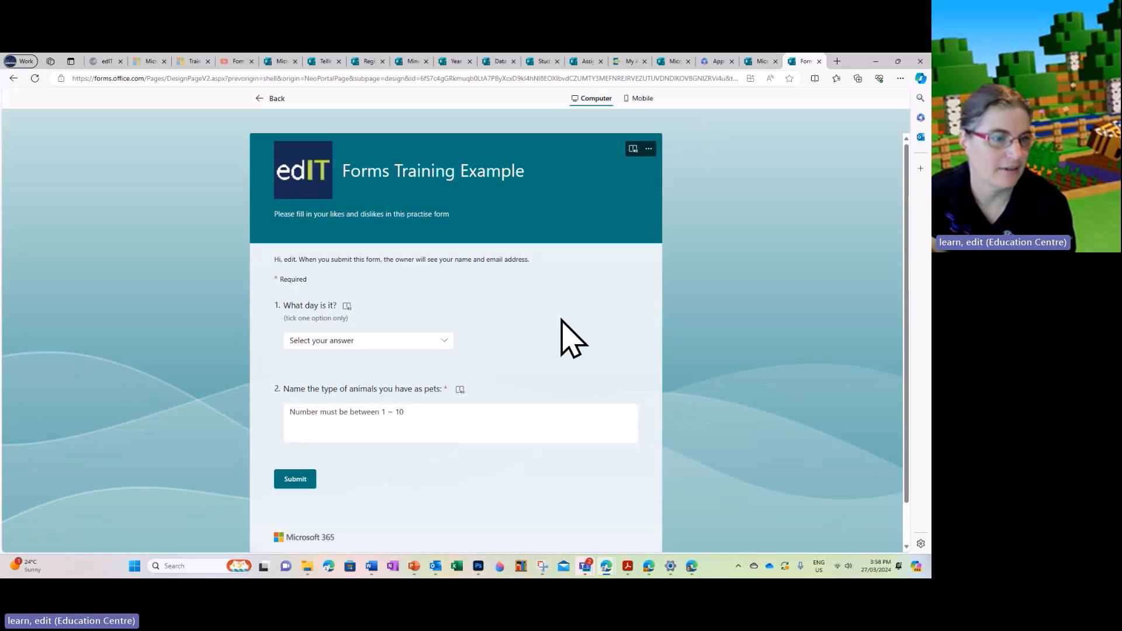
scroll(427, 350, "down", 1)
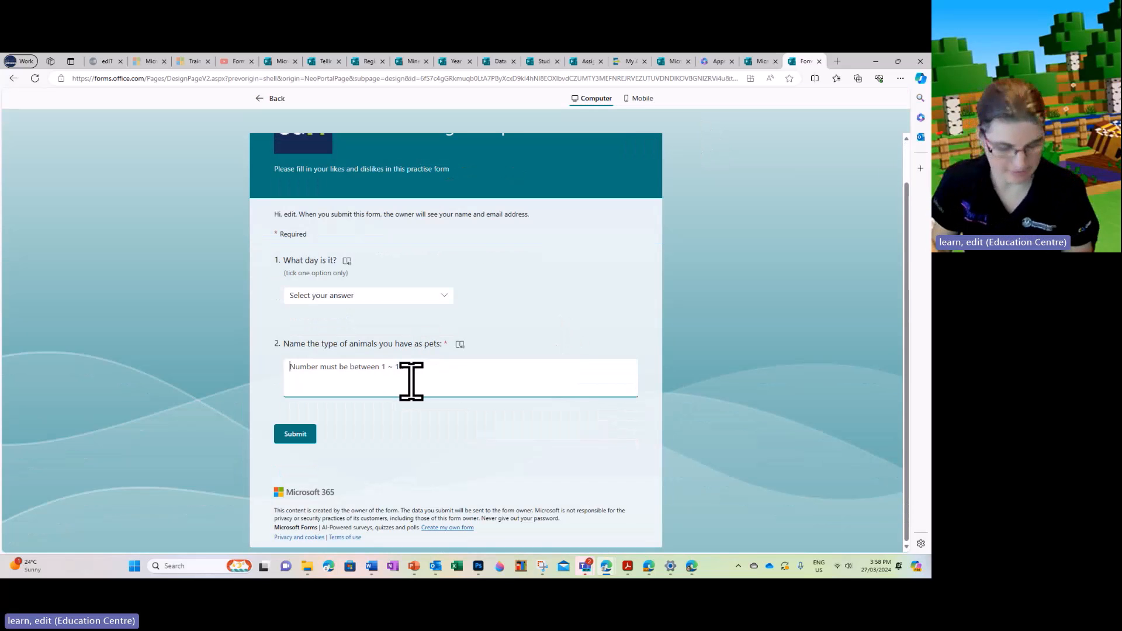
type("dfhfgjfgj")
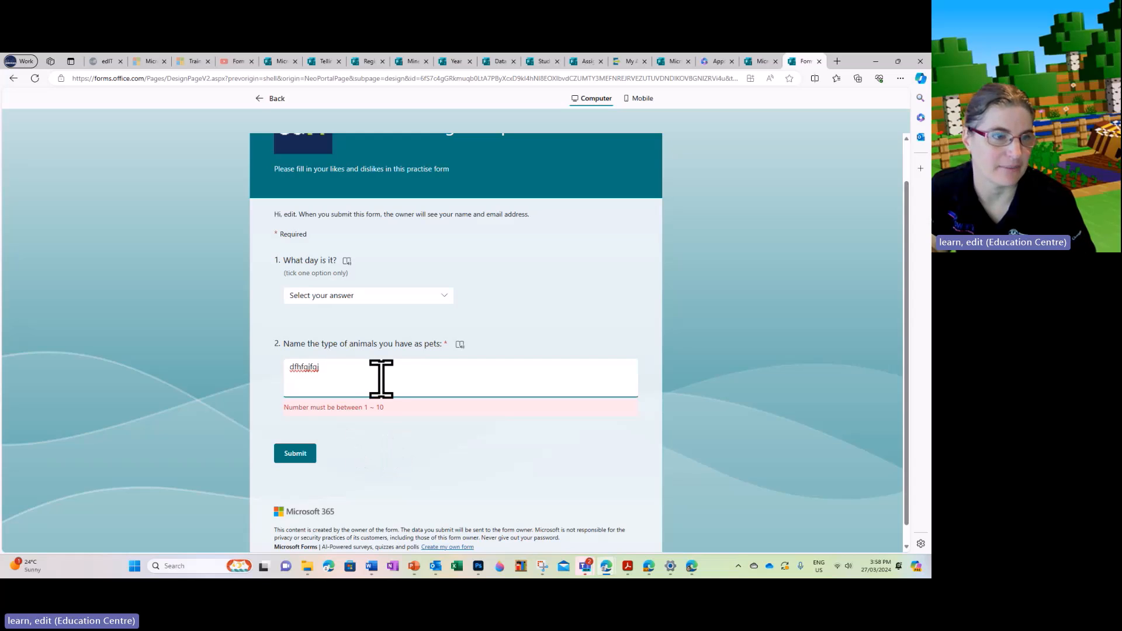
left_click_drag(338, 369, 279, 368)
key("BackSpace")
type("3")
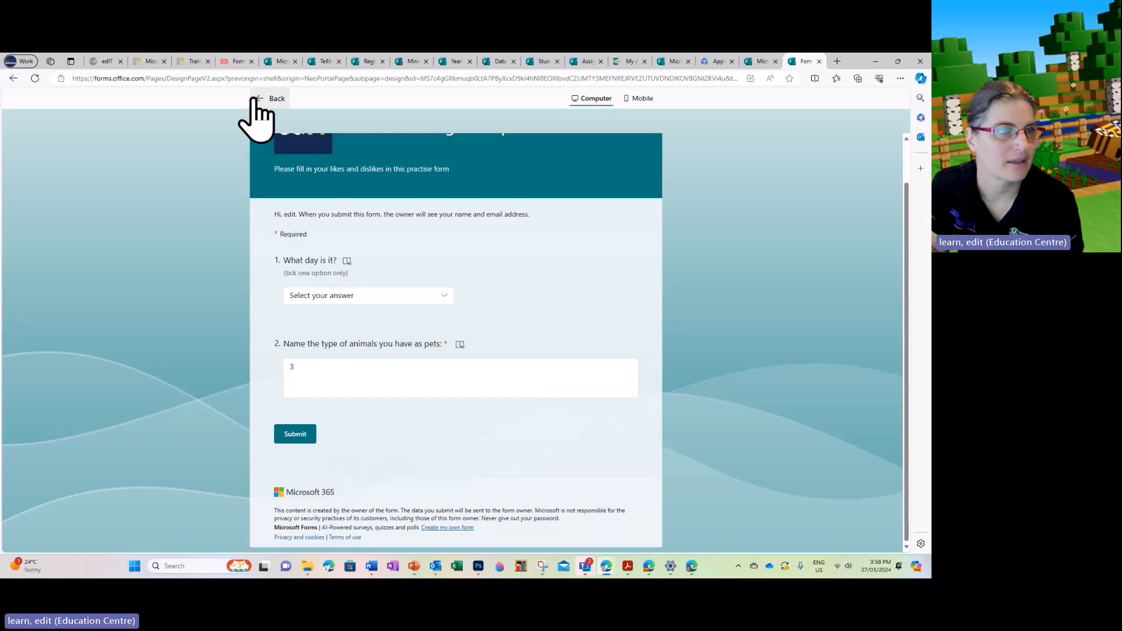
left_click(260, 114)
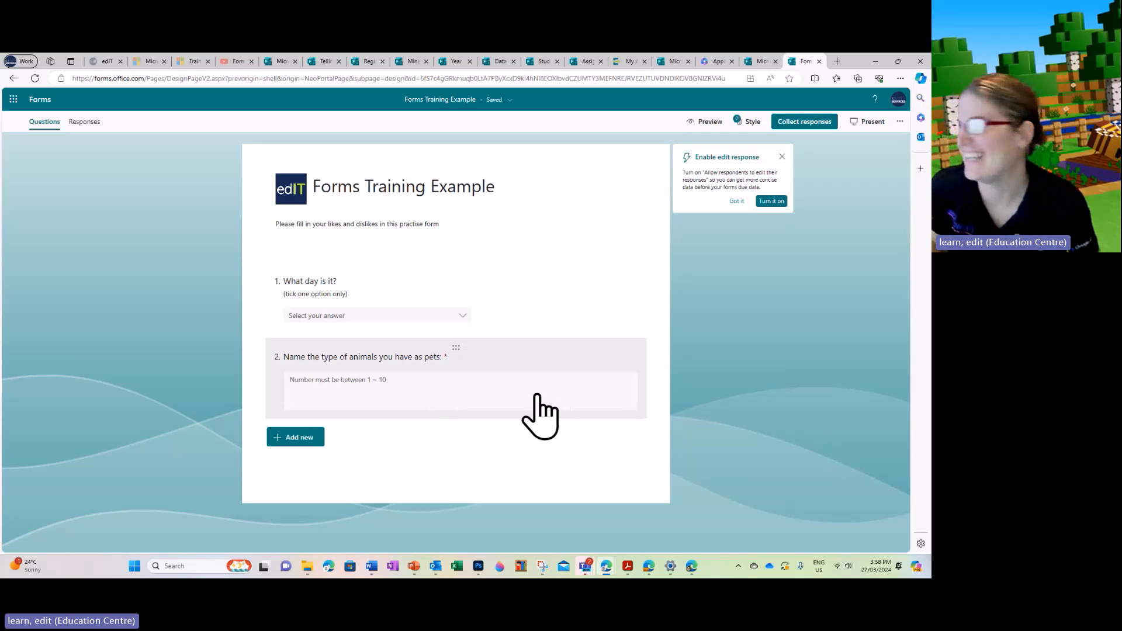
- Reopen question 2 for editing and turn off its answer restrictions
left_click(525, 354)
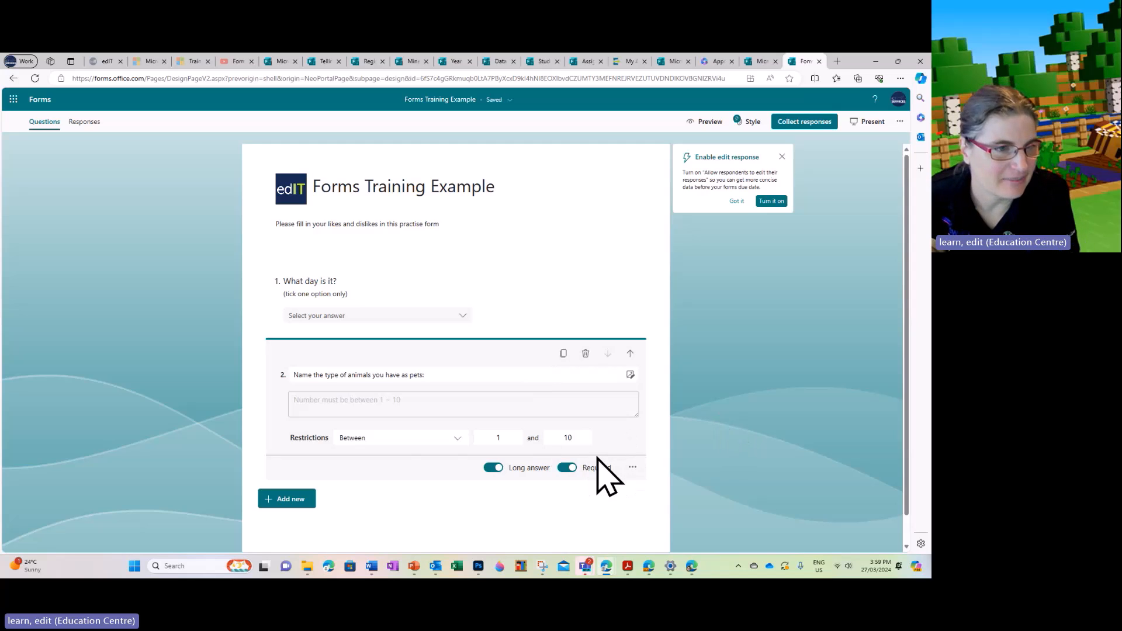
left_click(632, 467)
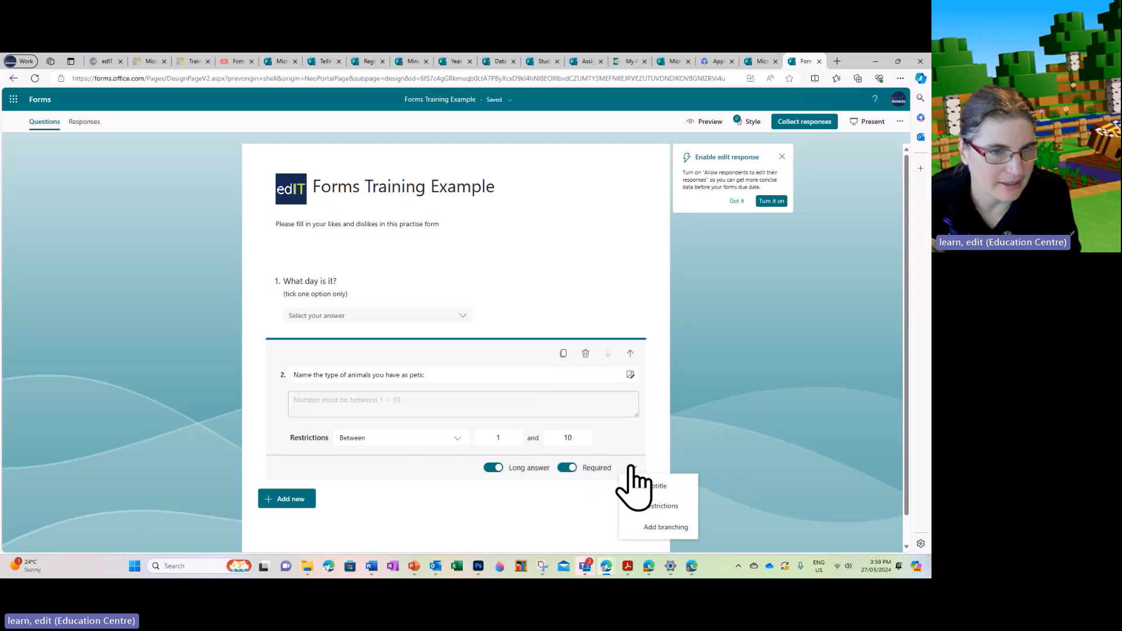
left_click(710, 462)
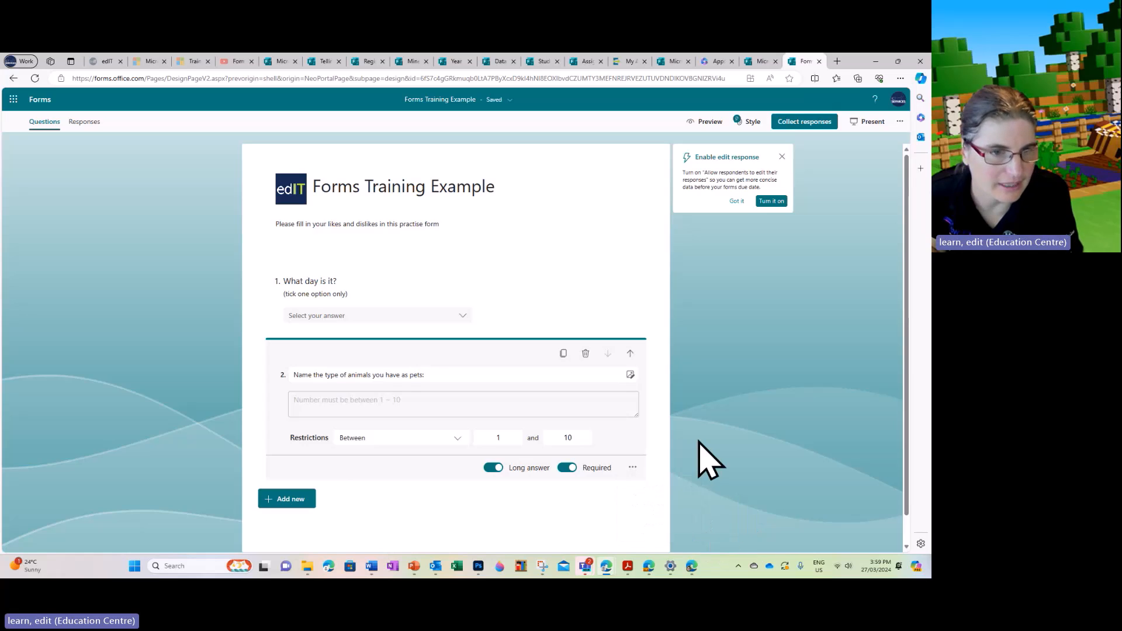
left_click(710, 462)
left_click(571, 381)
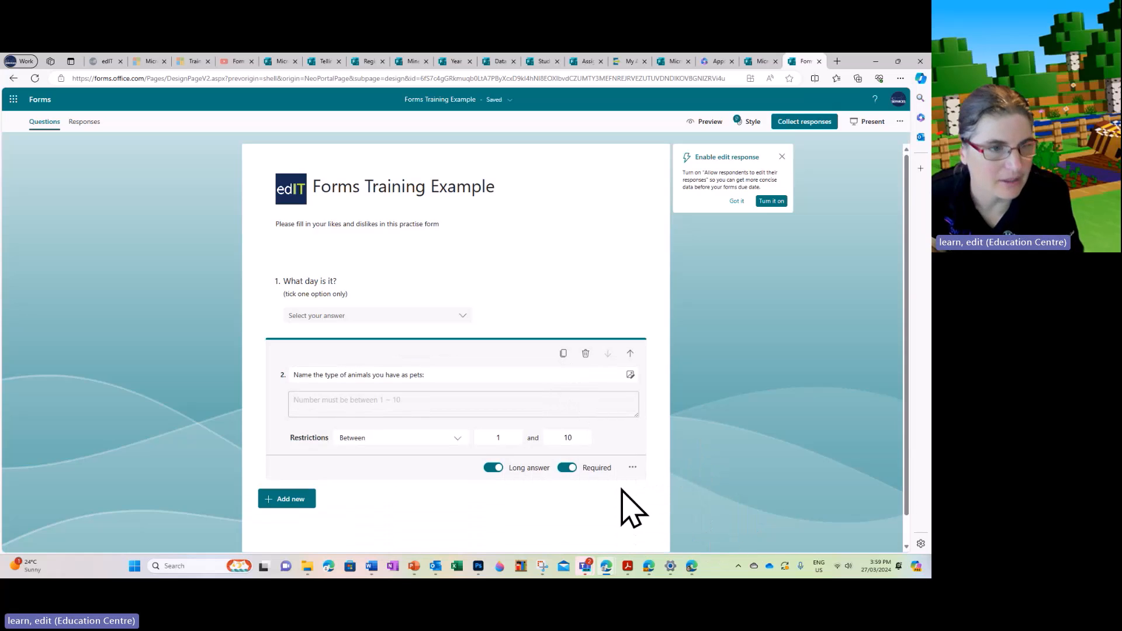
left_click(632, 468)
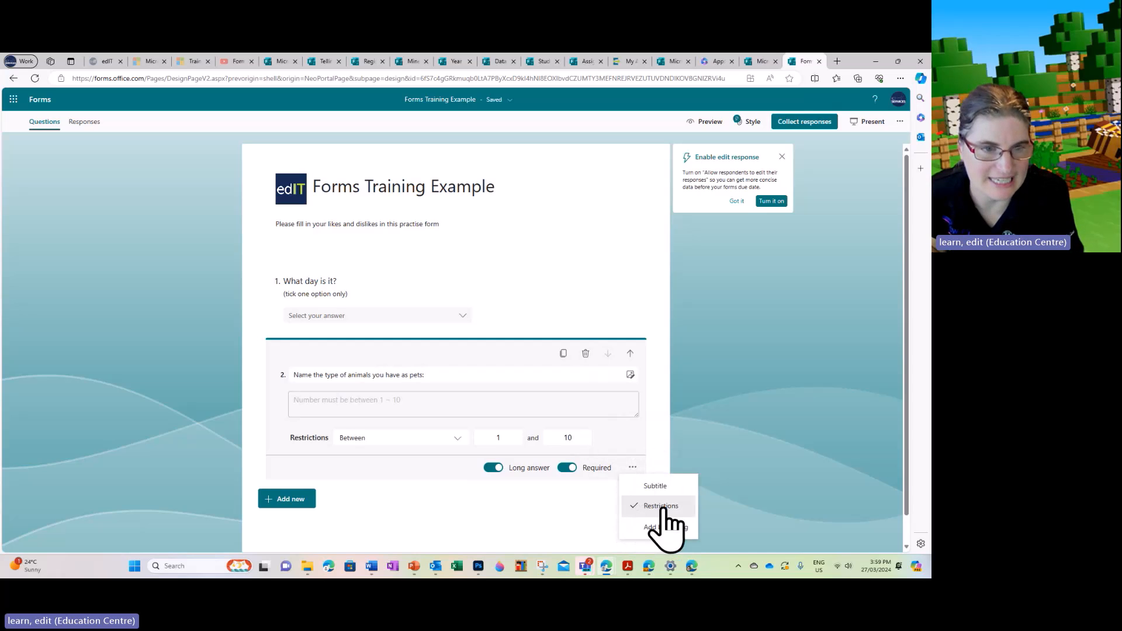
left_click(633, 507)
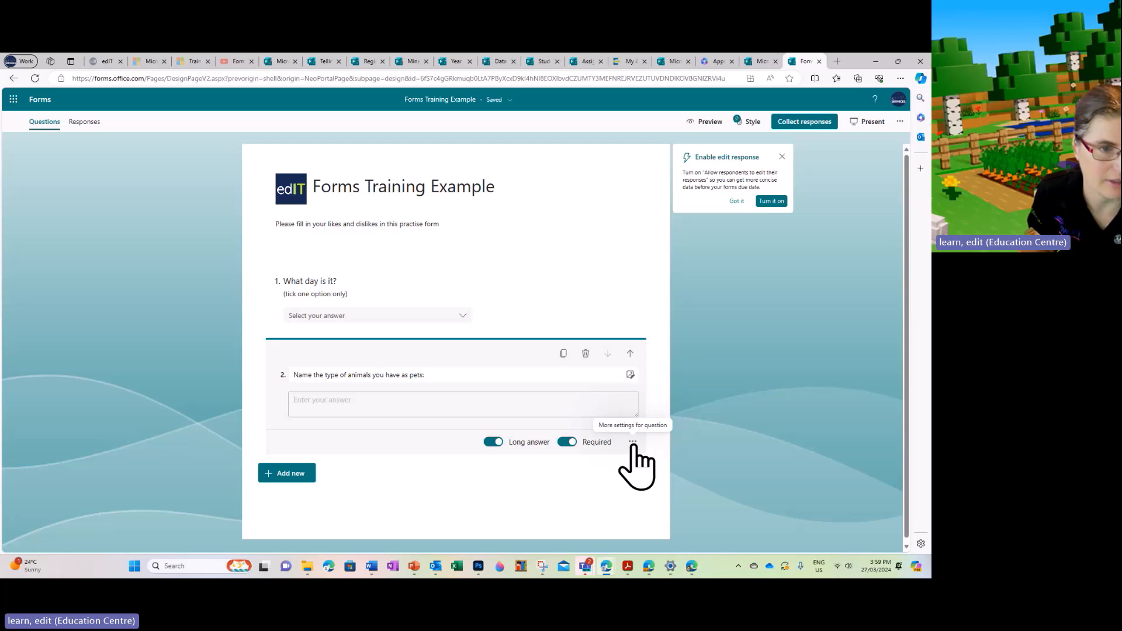
- Enable restrictions on question 2 and set the rule to "Not between" 1 and 10
left_click(633, 443)
left_click(637, 504)
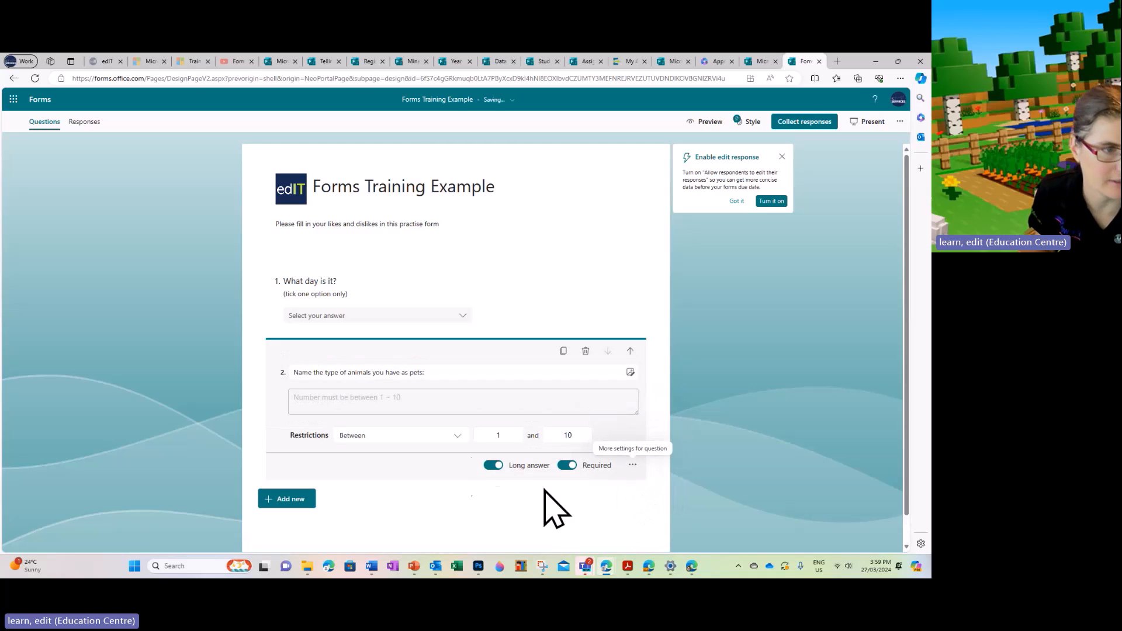
left_click(456, 439)
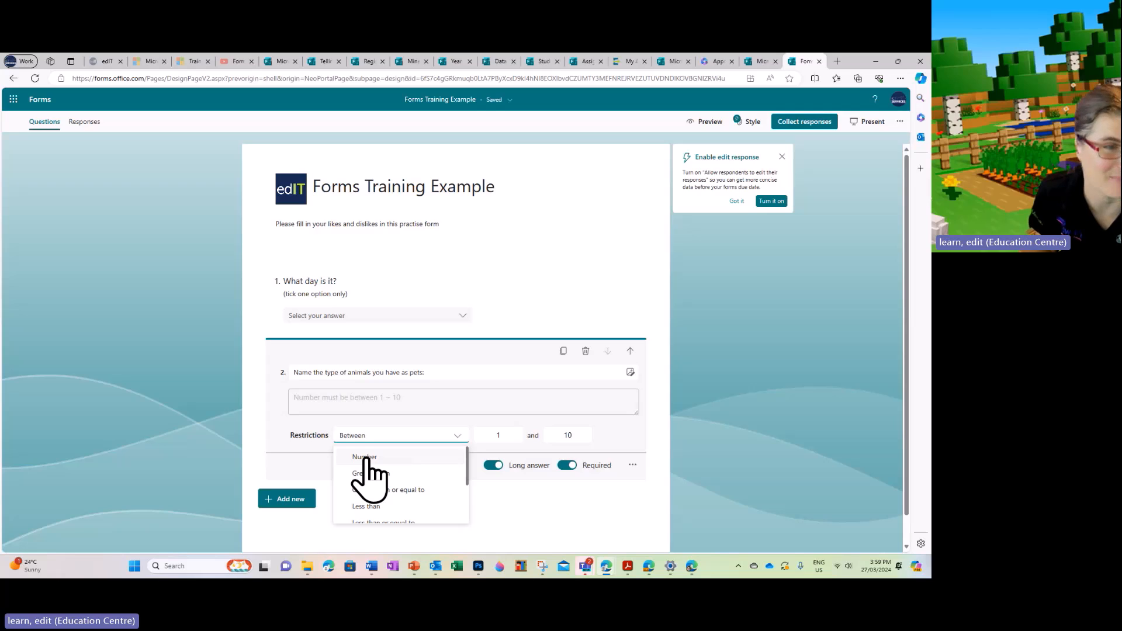
scroll(412, 485, "down", 3)
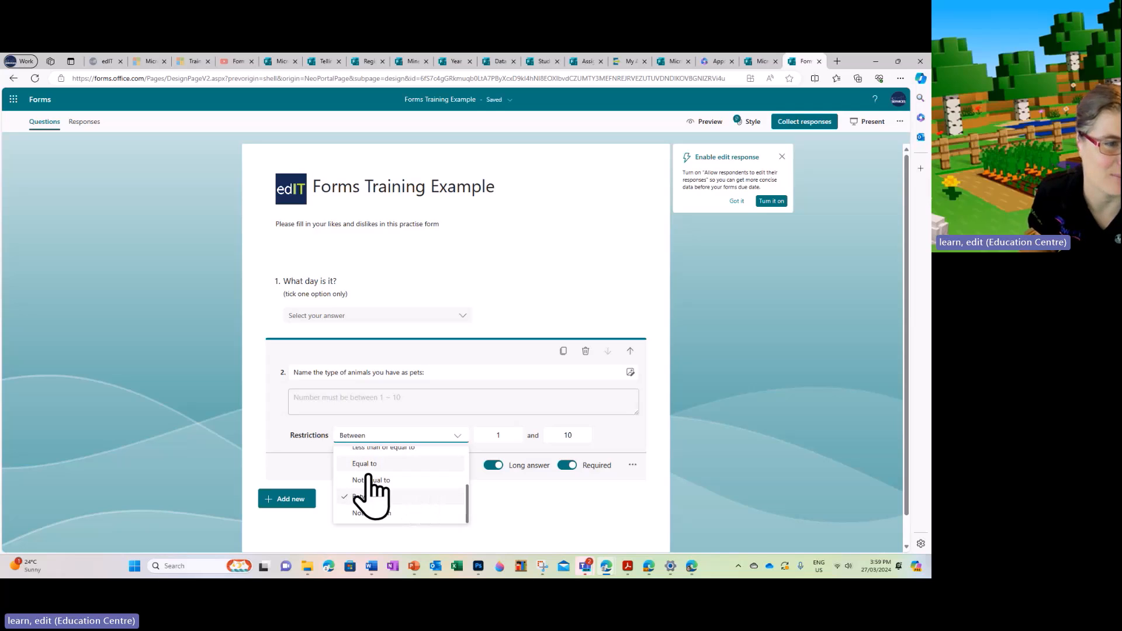
scroll(389, 488, "up", 3)
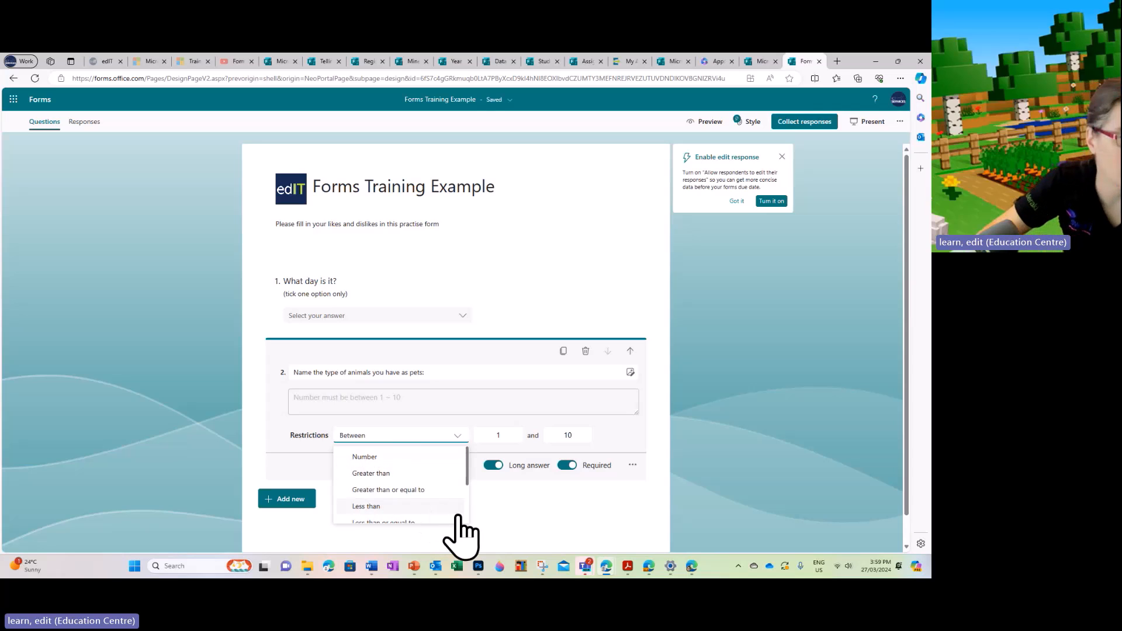
scroll(376, 496, "down", 3)
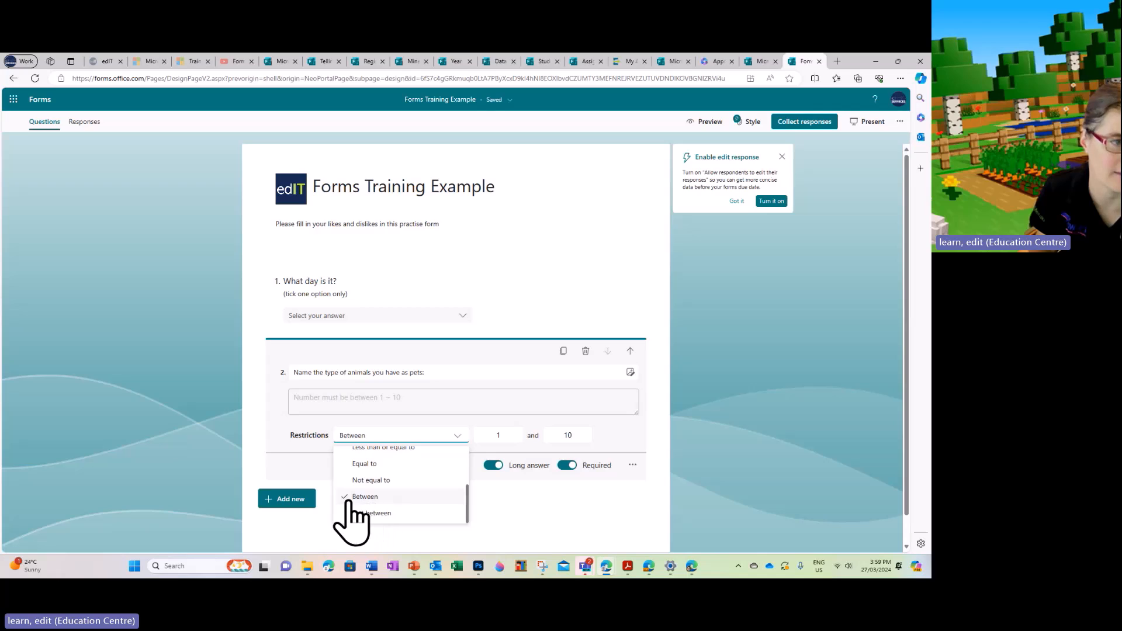
left_click(368, 514)
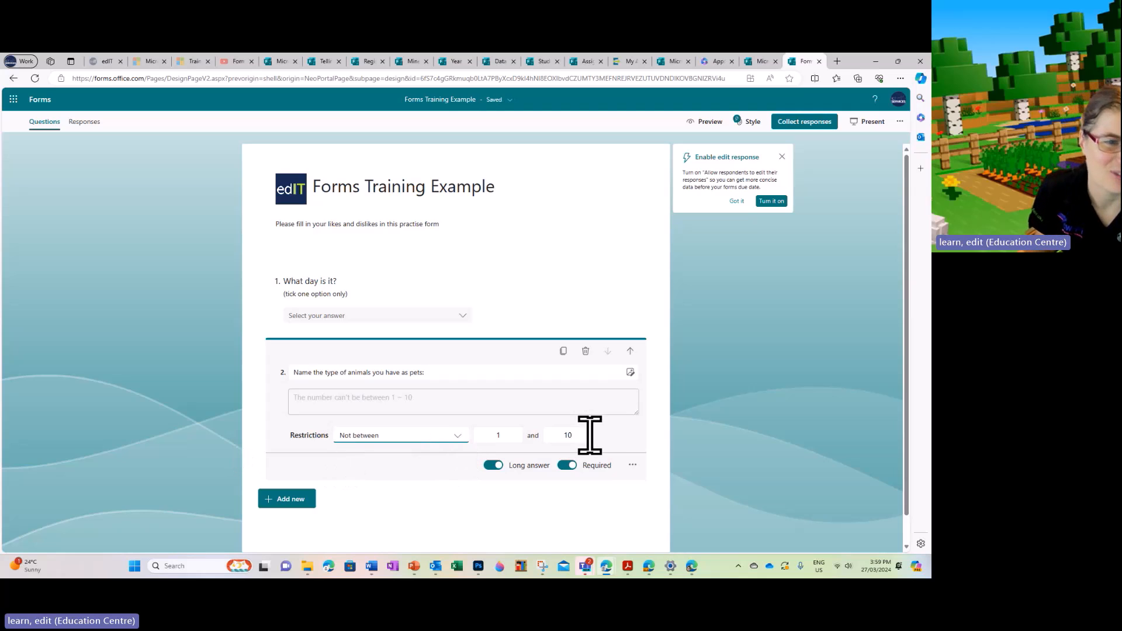
left_click(455, 437)
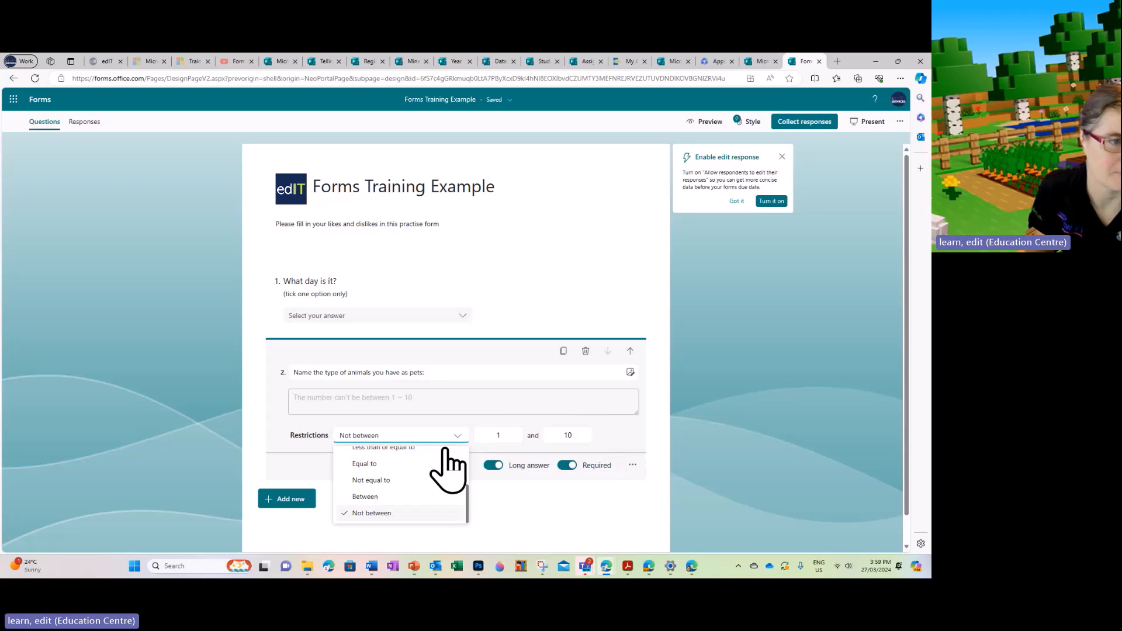
left_click(563, 515)
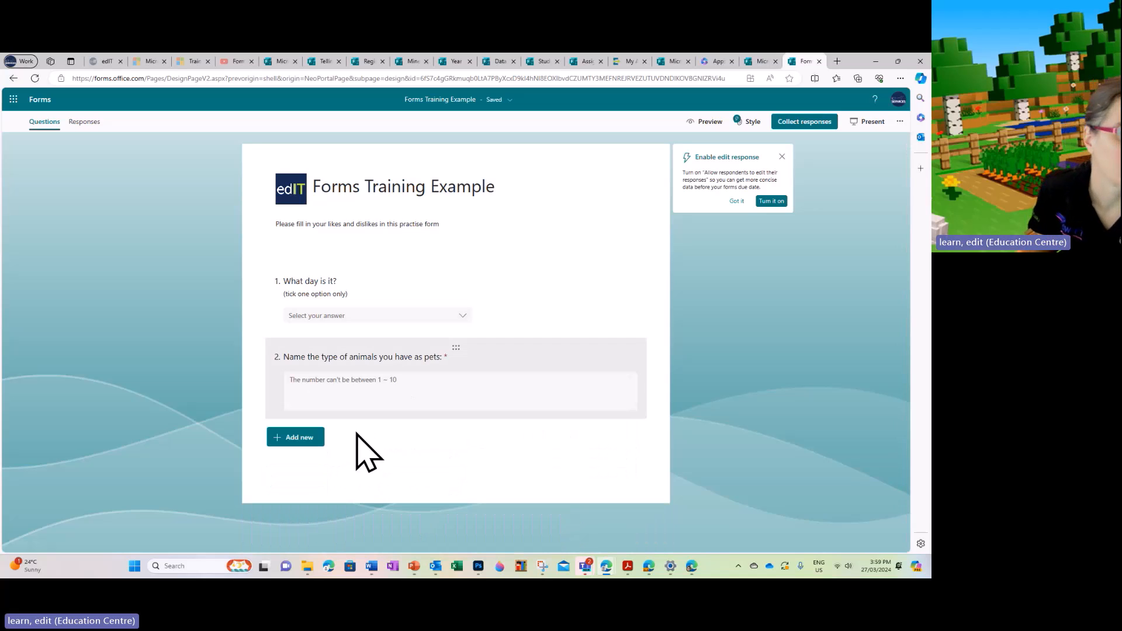
- Add a Rating question as question 3 with the text "How ready are you for the holidays?"
left_click(296, 442)
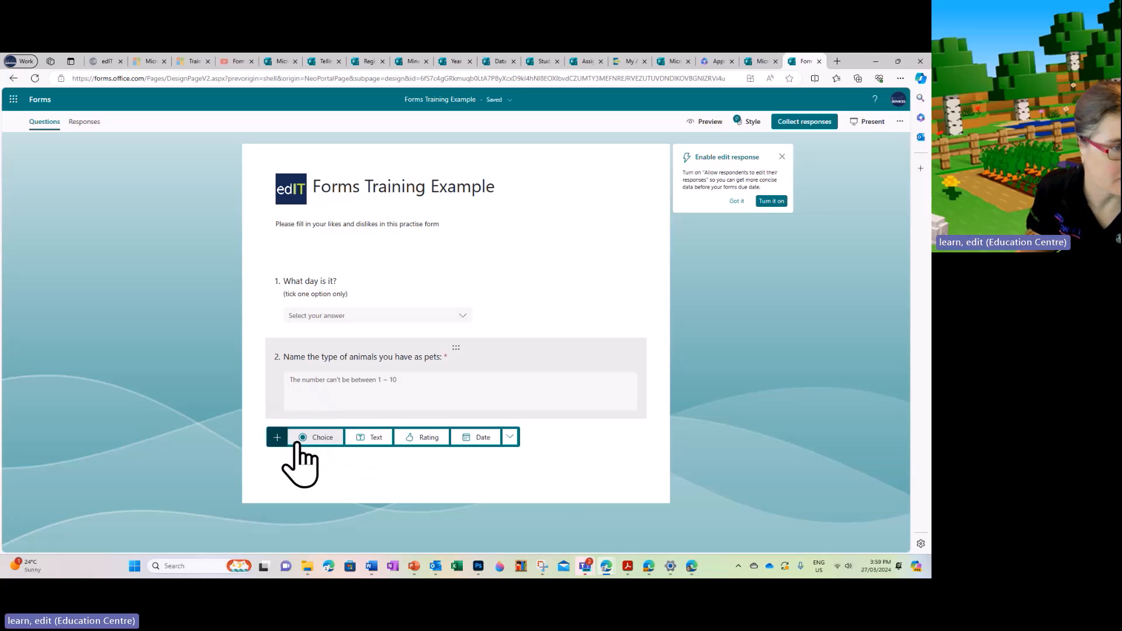
left_click(427, 440)
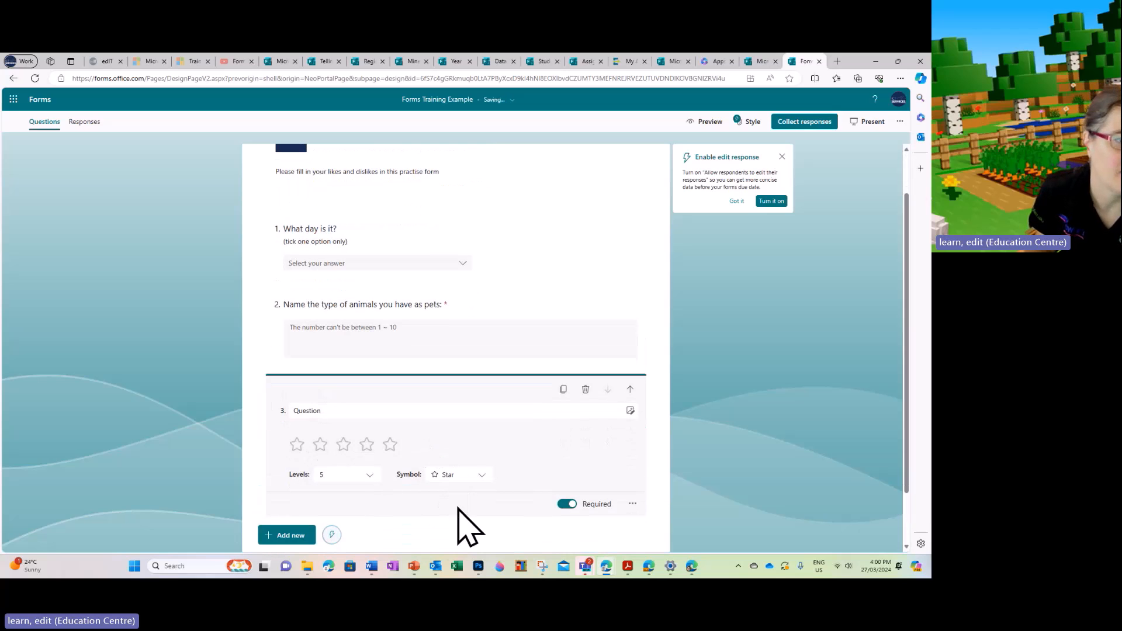
scroll(413, 494, "down", 1)
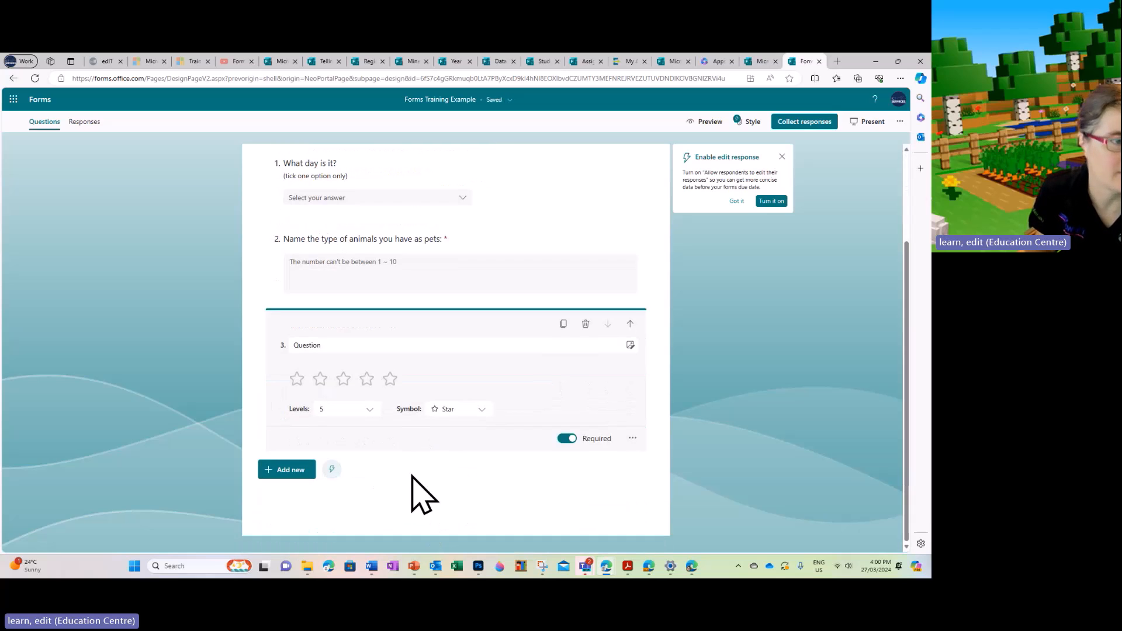
left_click(365, 345)
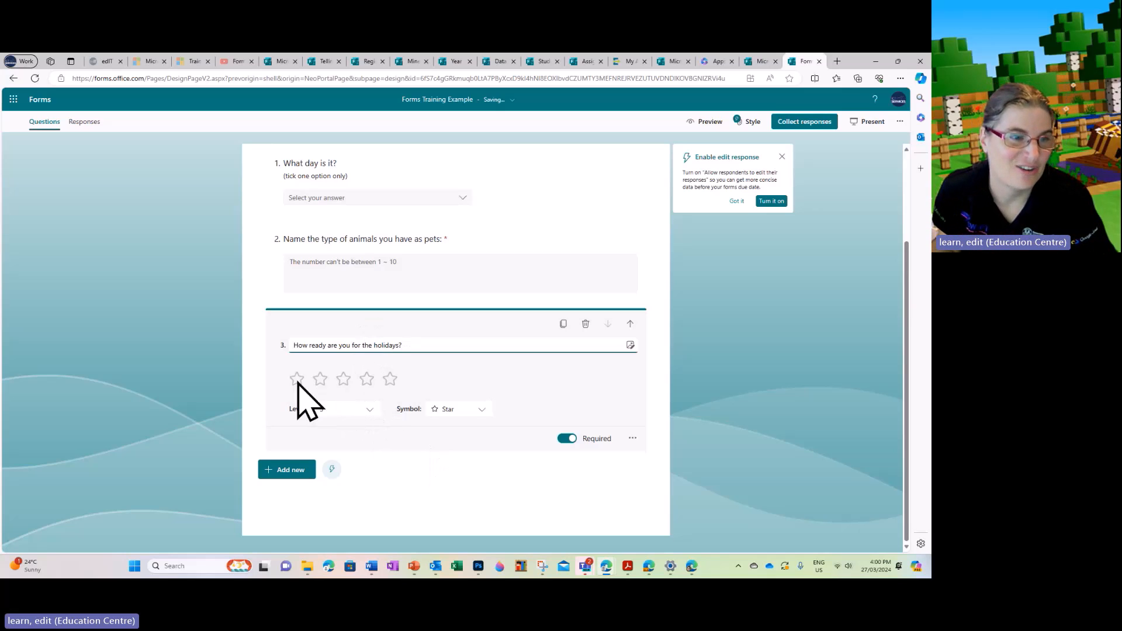
- Set the holiday rating question to 10 levels with the Tick symbol
left_click(368, 409)
scroll(363, 455, "down", 1)
left_click_drag(381, 455, 380, 489)
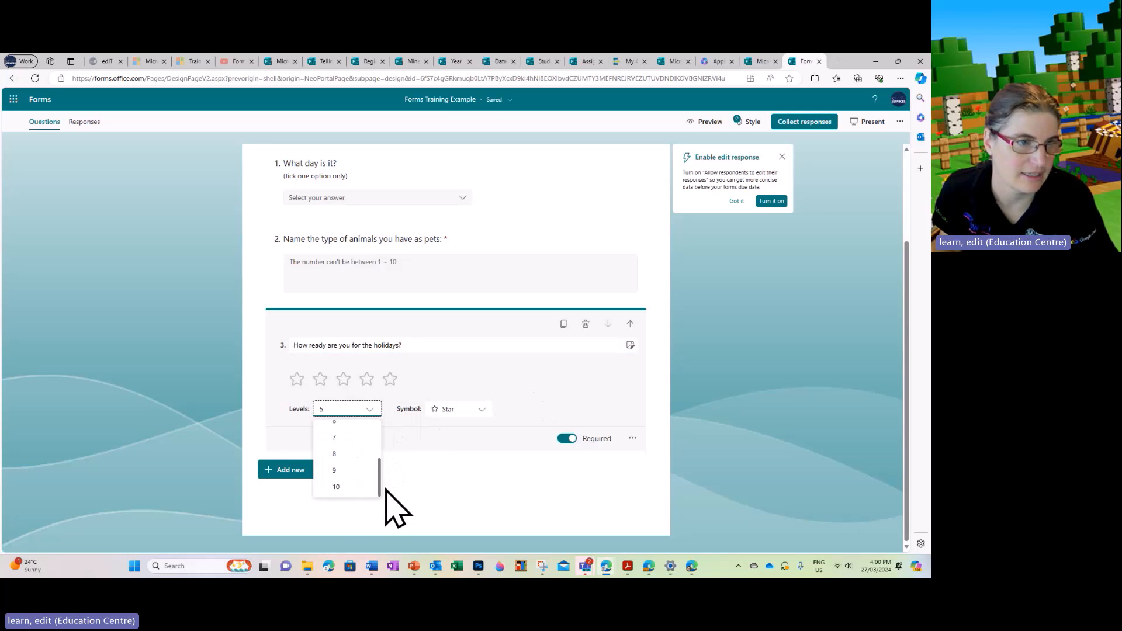
left_click(336, 490)
left_click(483, 410)
scroll(456, 465, "down", 3)
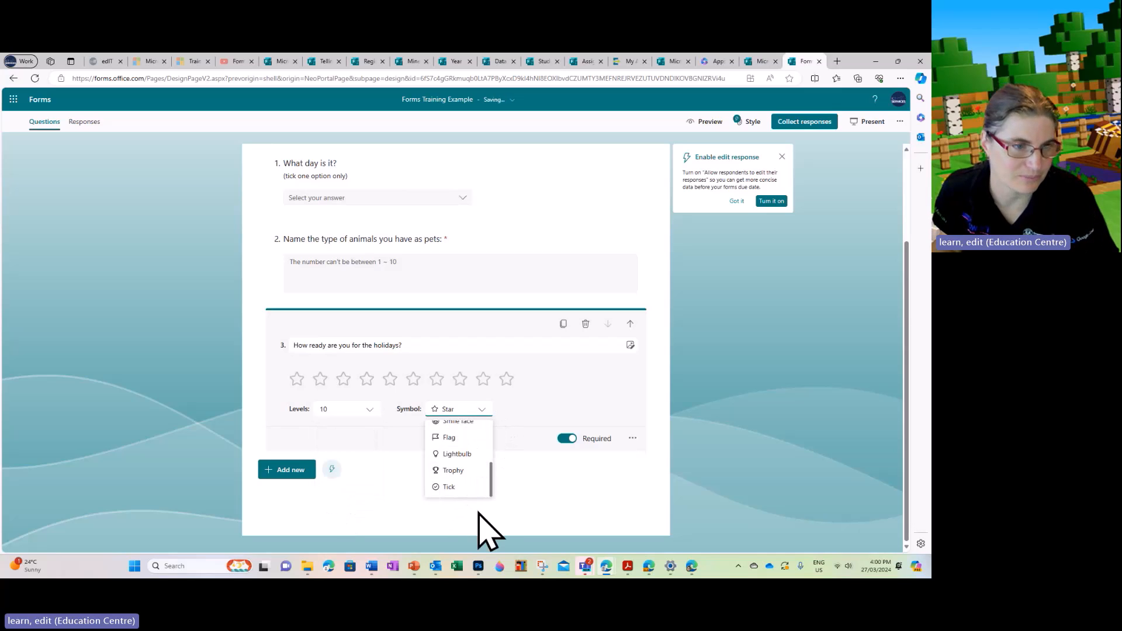
left_click(456, 488)
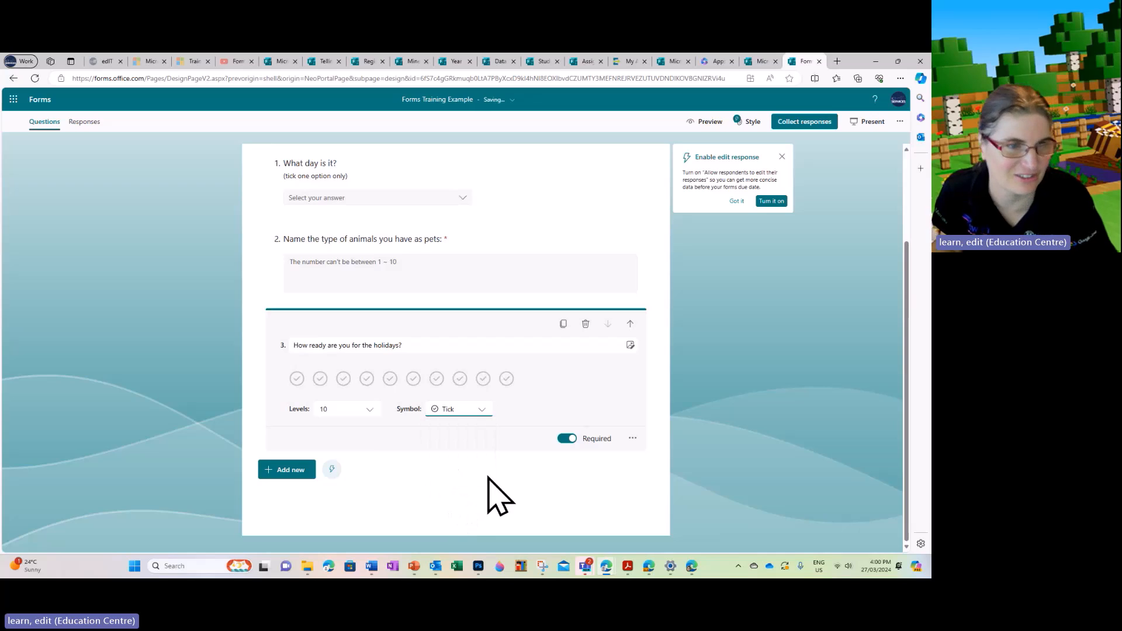
- Add labels to the holiday rating question: "Not ready" for 1 tick and "Very ready" for 10 ticks
left_click(633, 439)
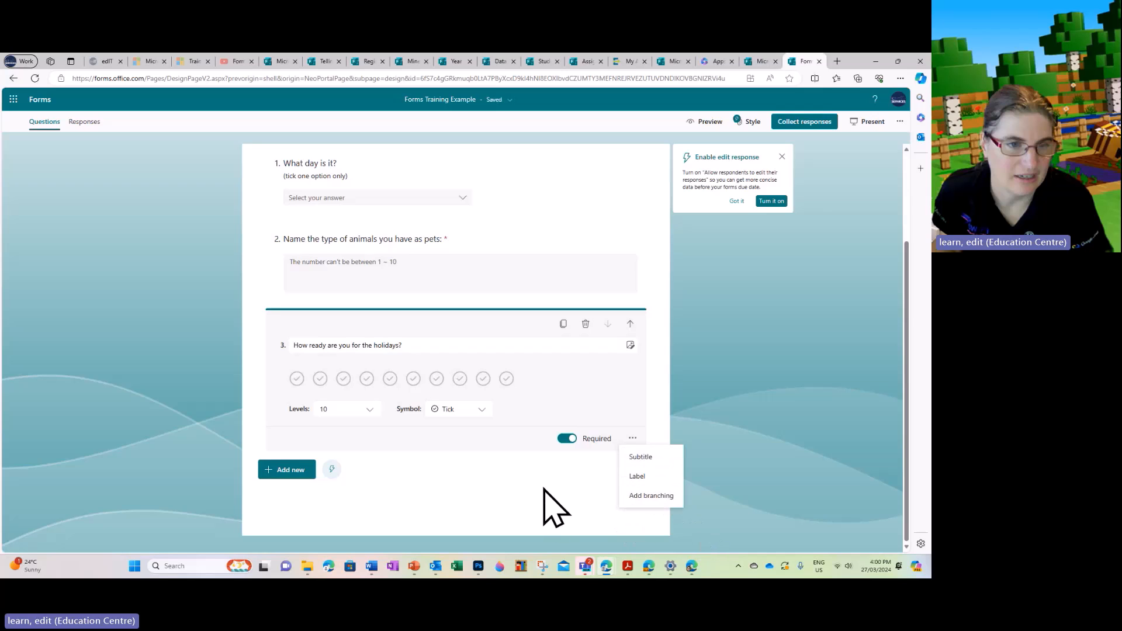
left_click(641, 477)
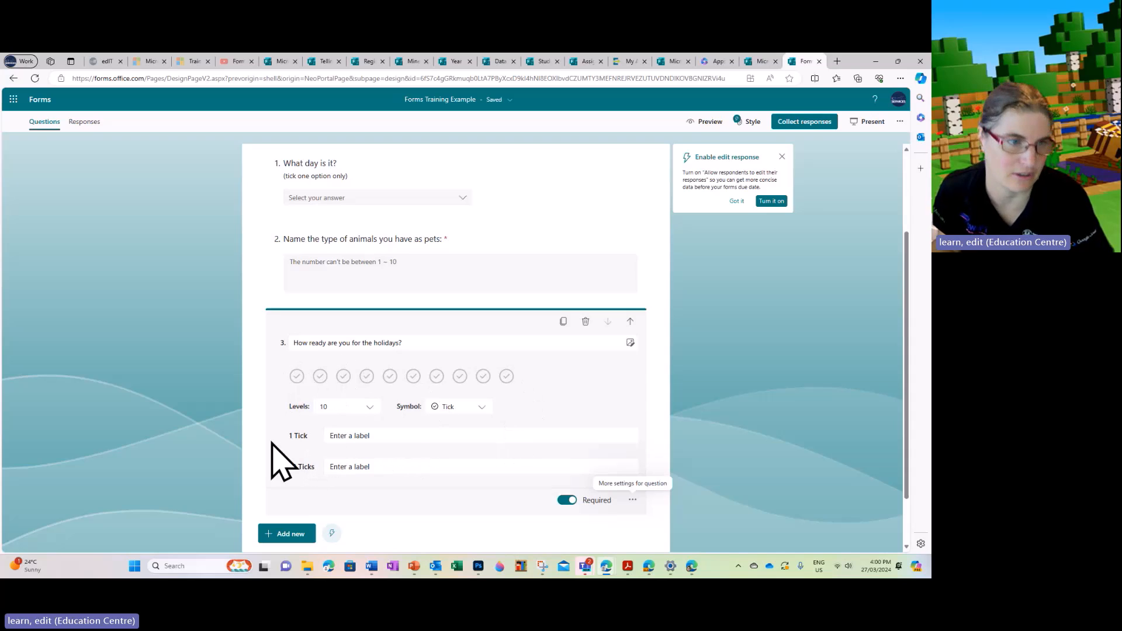
left_click(387, 437)
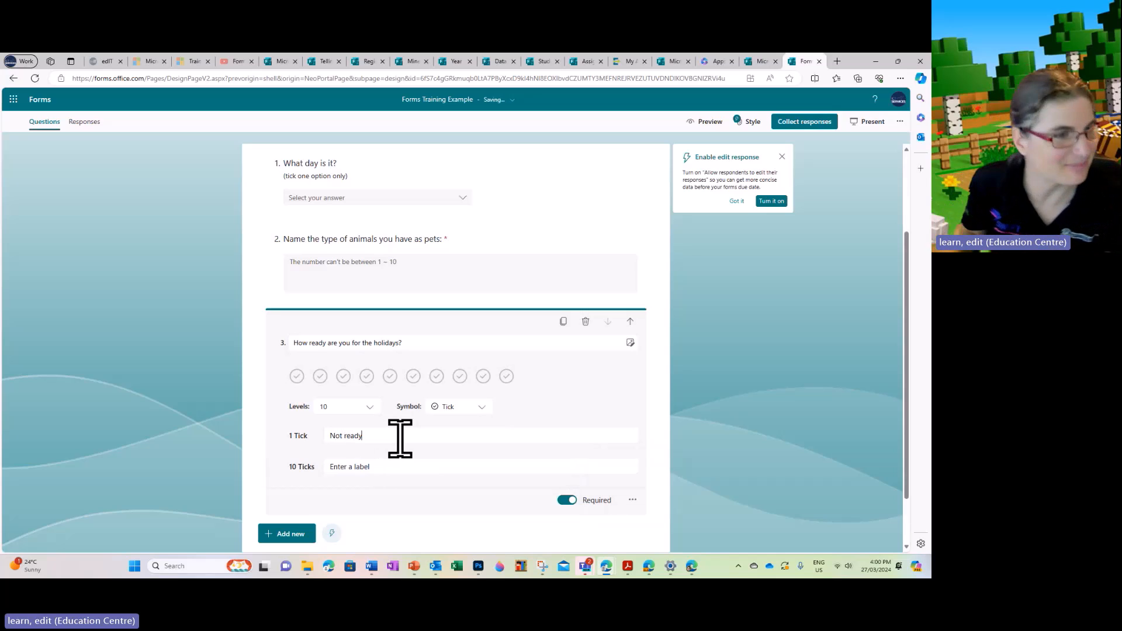
type("Not ready")
left_click(392, 465)
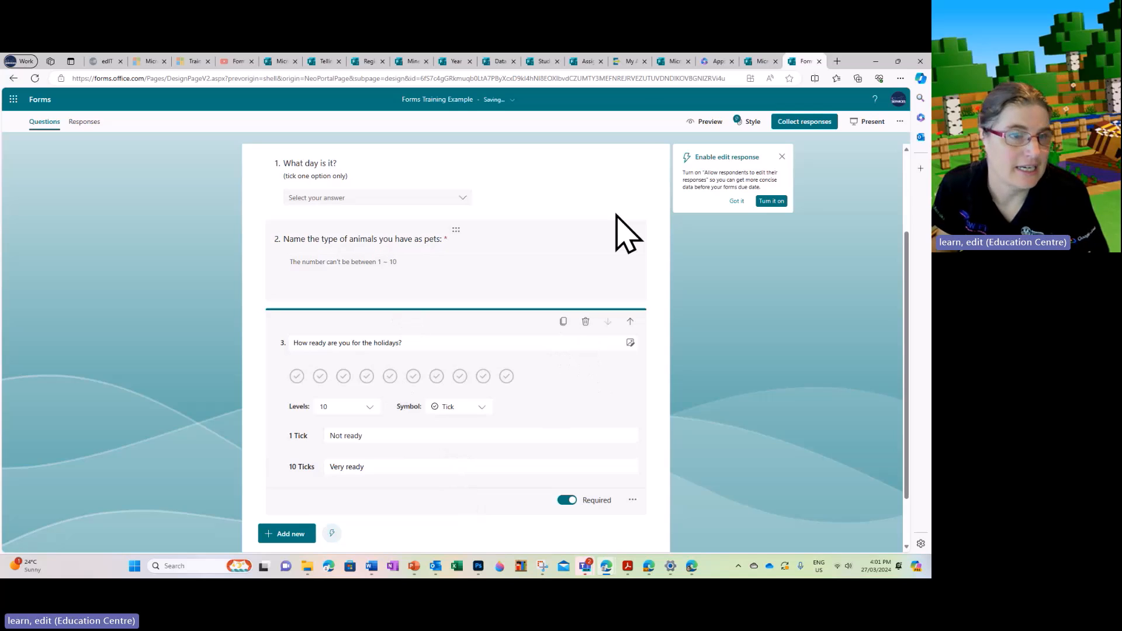
- Preview the form, try ratings of 1, 8 and 2 ticks on the holiday question, and return to editing
left_click(711, 123)
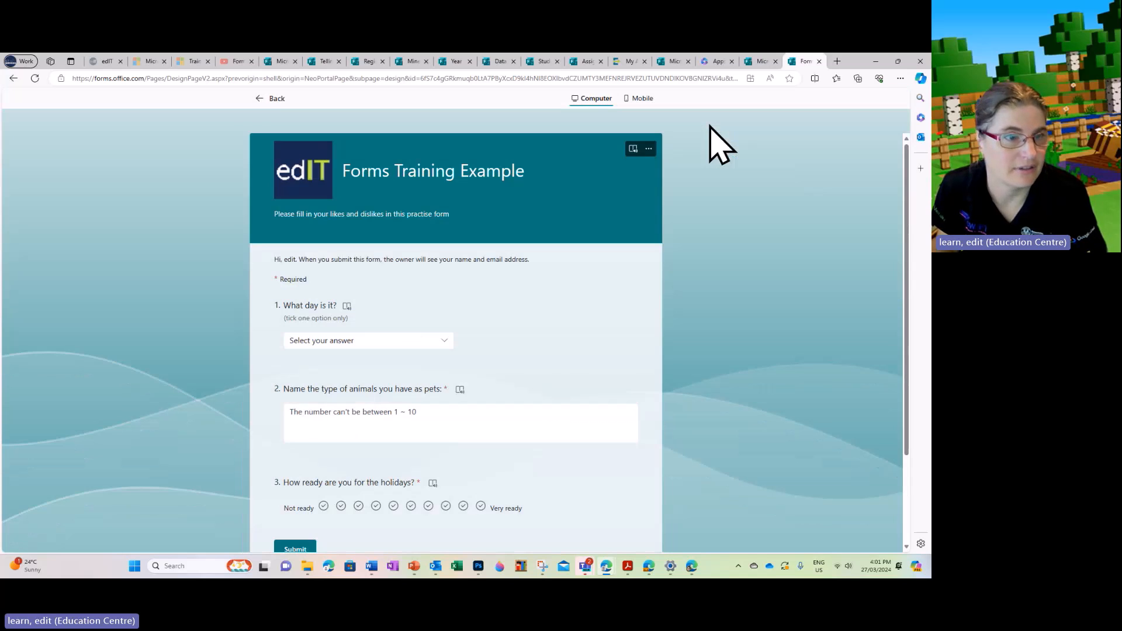
scroll(678, 304, "down", 2)
left_click(324, 391)
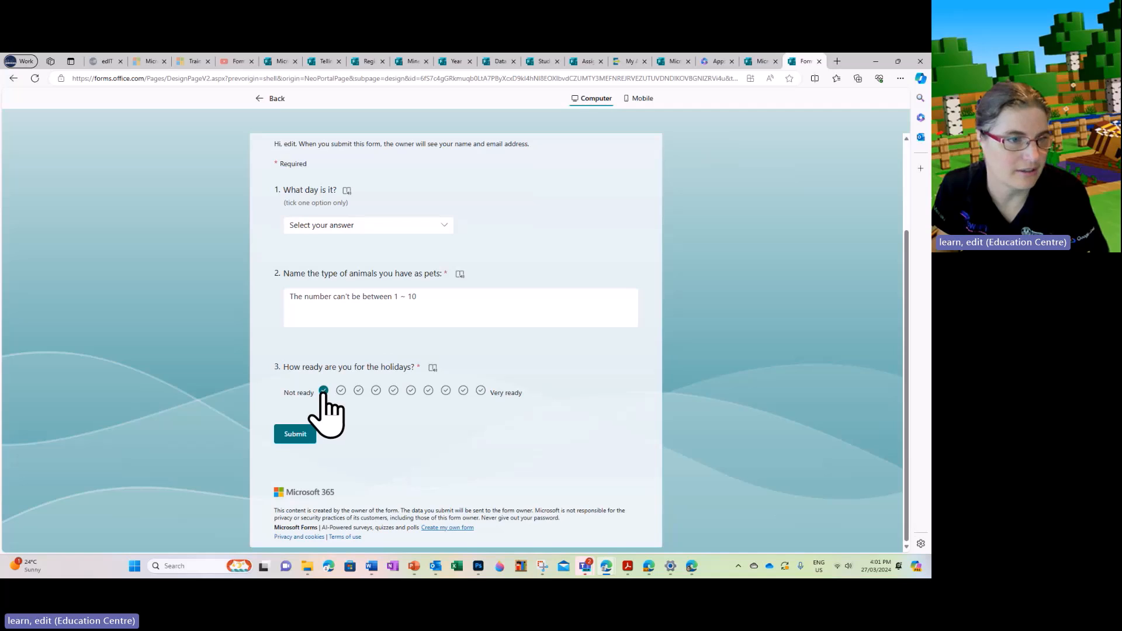
left_click(446, 390)
left_click(341, 391)
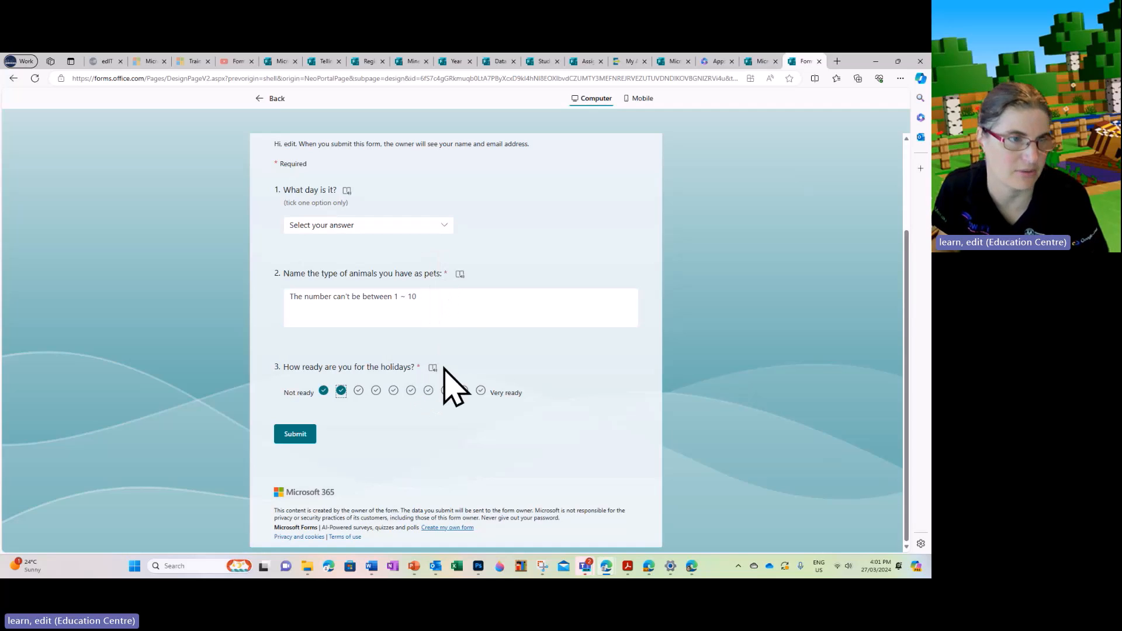
left_click(262, 99)
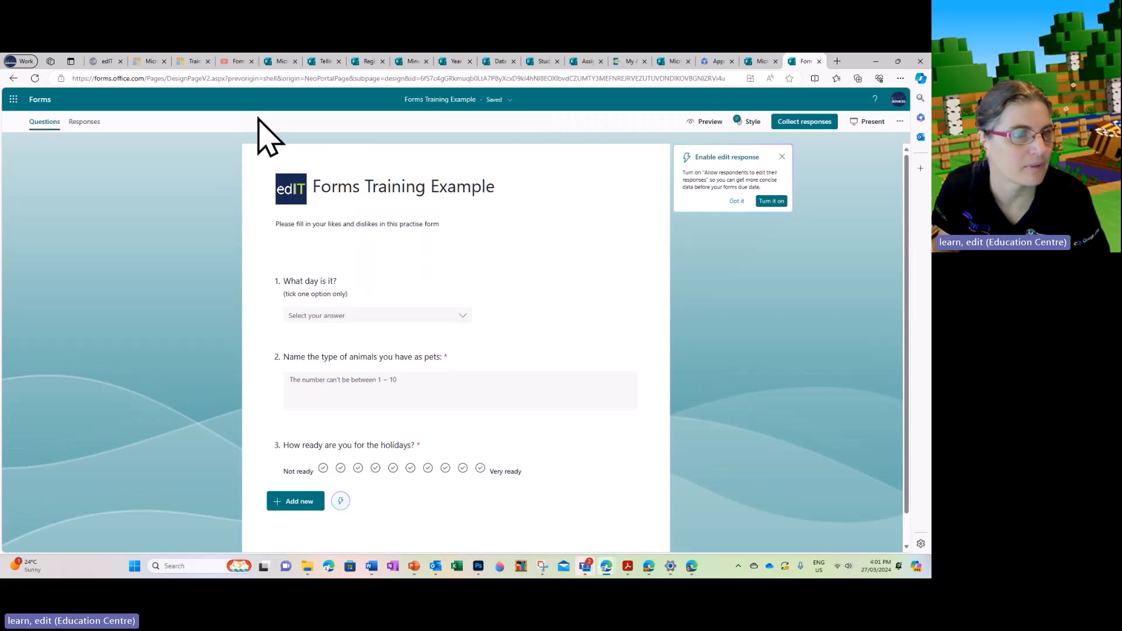
- Reopen the holiday rating question for editing and make it optional instead of required
scroll(549, 456, "down", 1)
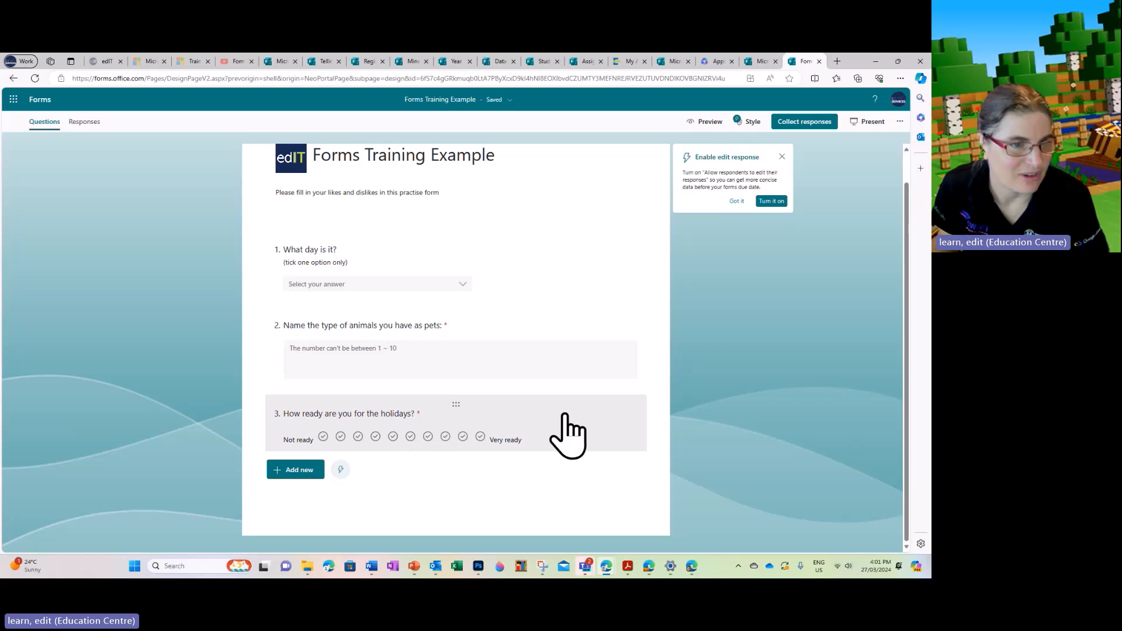
left_click(574, 433)
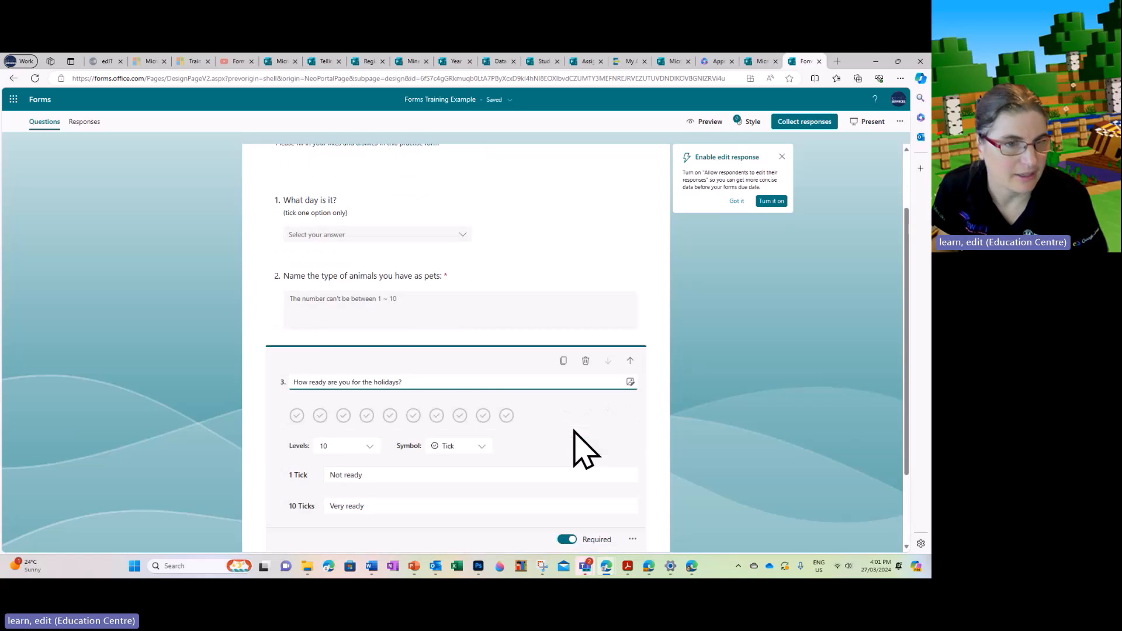
left_click(566, 503)
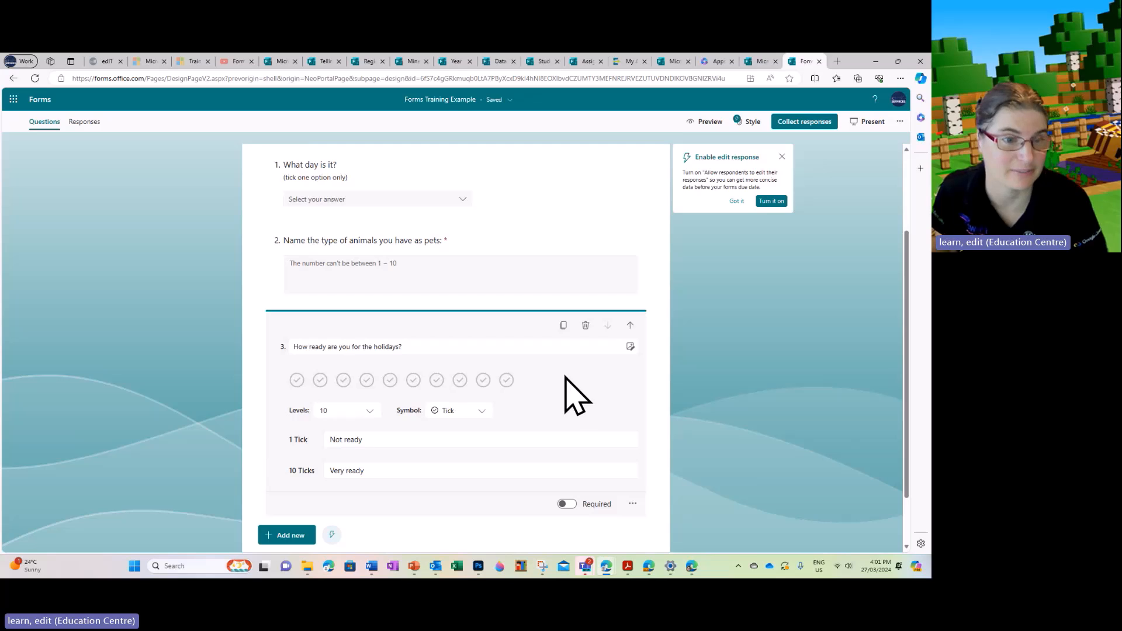
- Insert the image OneDriveWaffle.png from OneDrive into the holiday rating question
scroll(699, 509, "down", 1)
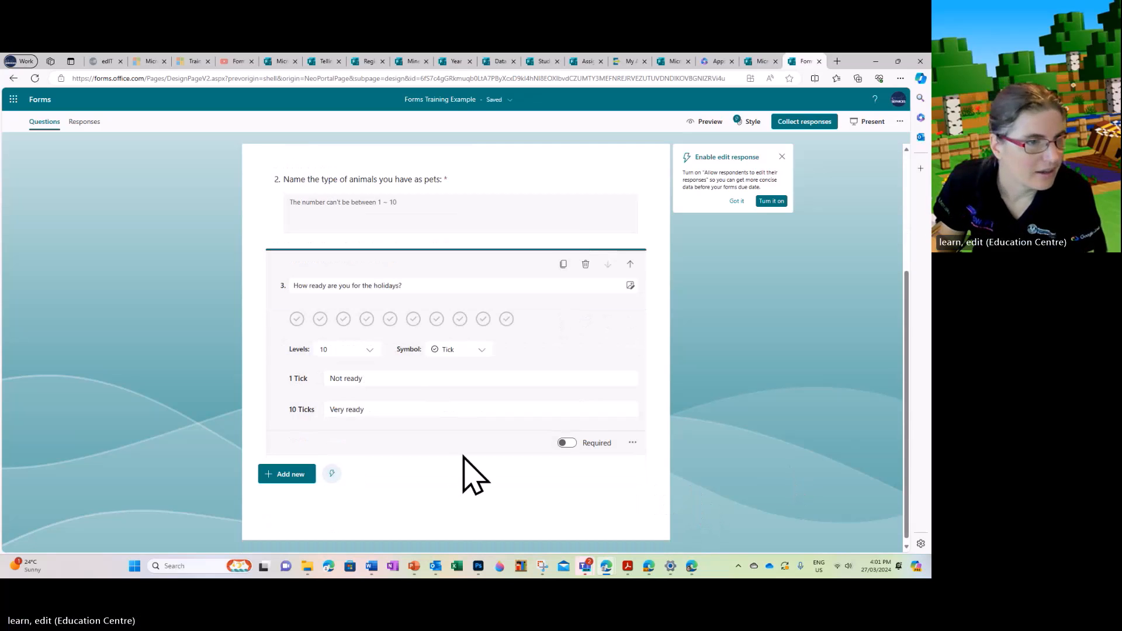
left_click(632, 291)
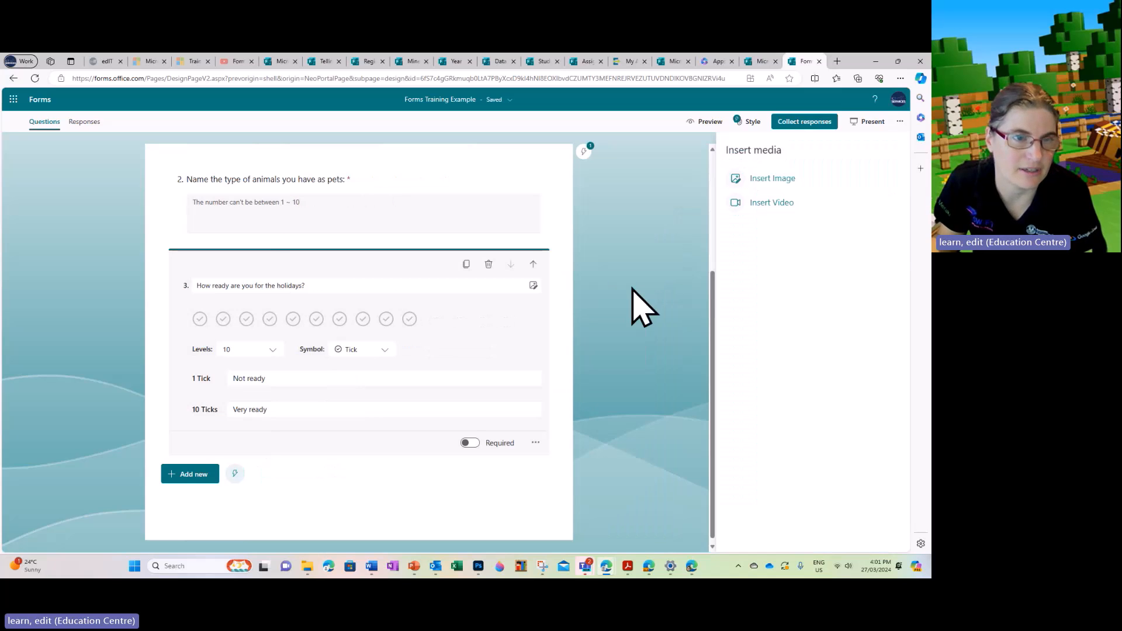
left_click(760, 180)
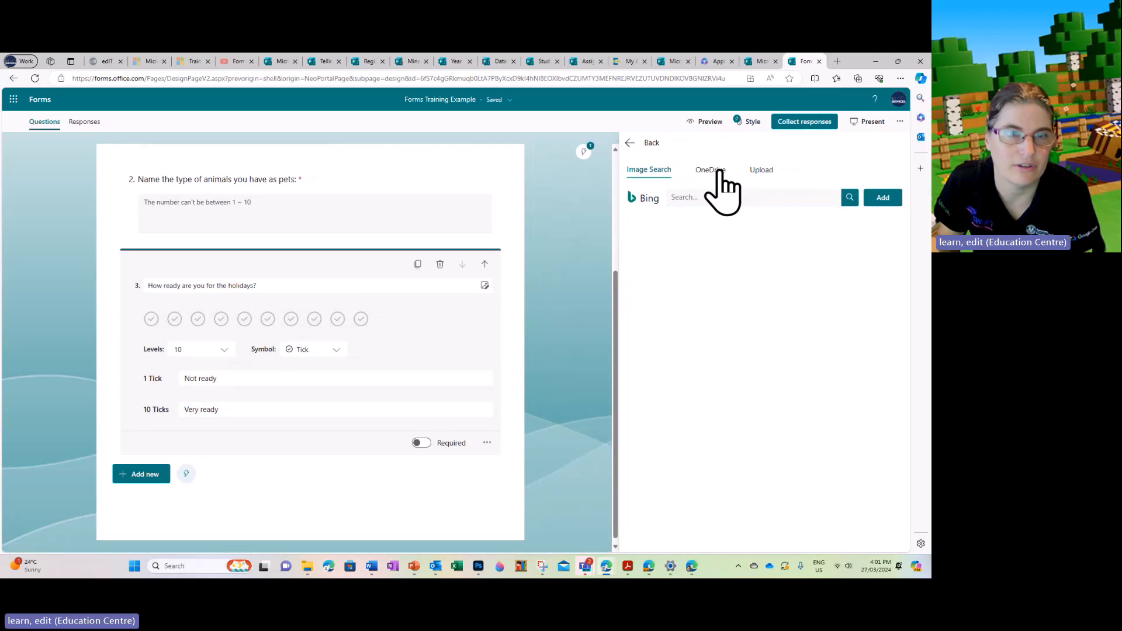
left_click(712, 171)
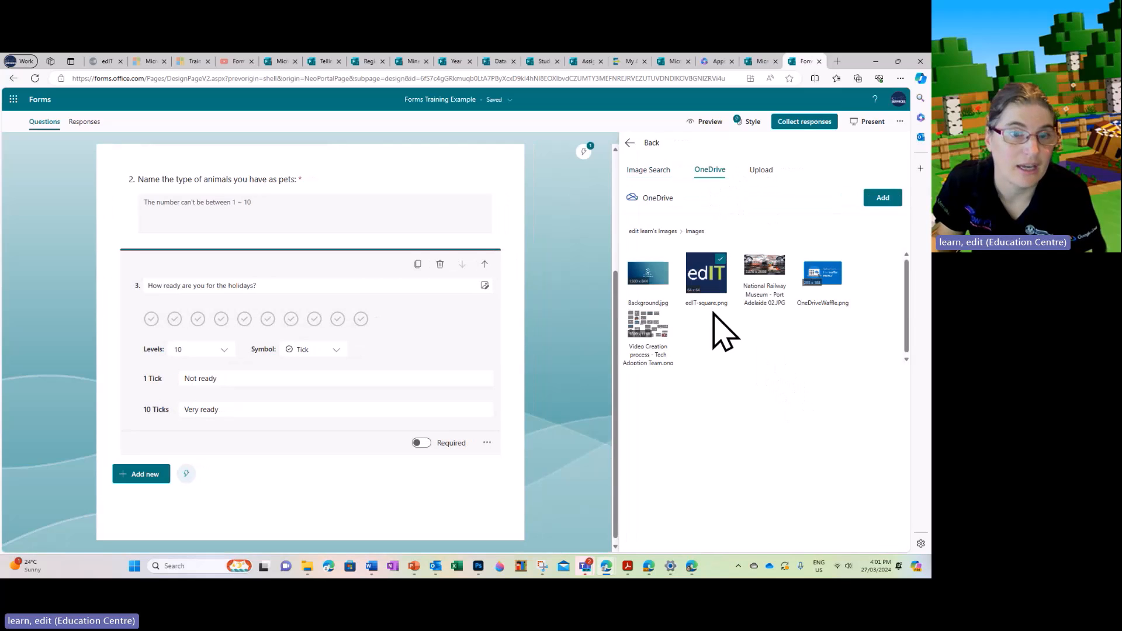
left_click(824, 286)
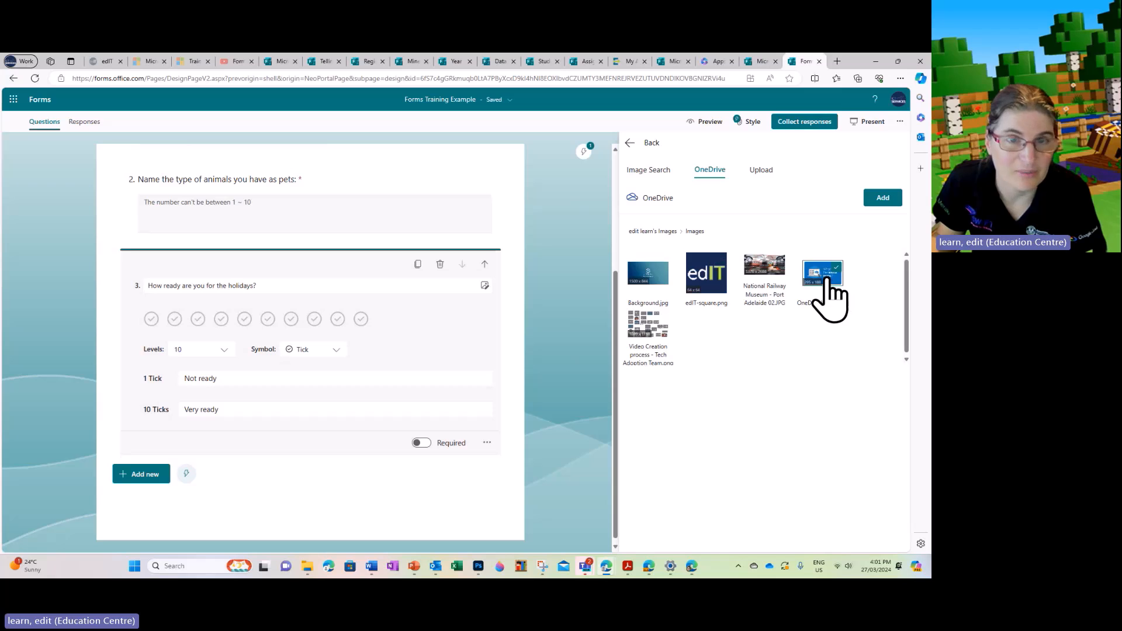
left_click(881, 202)
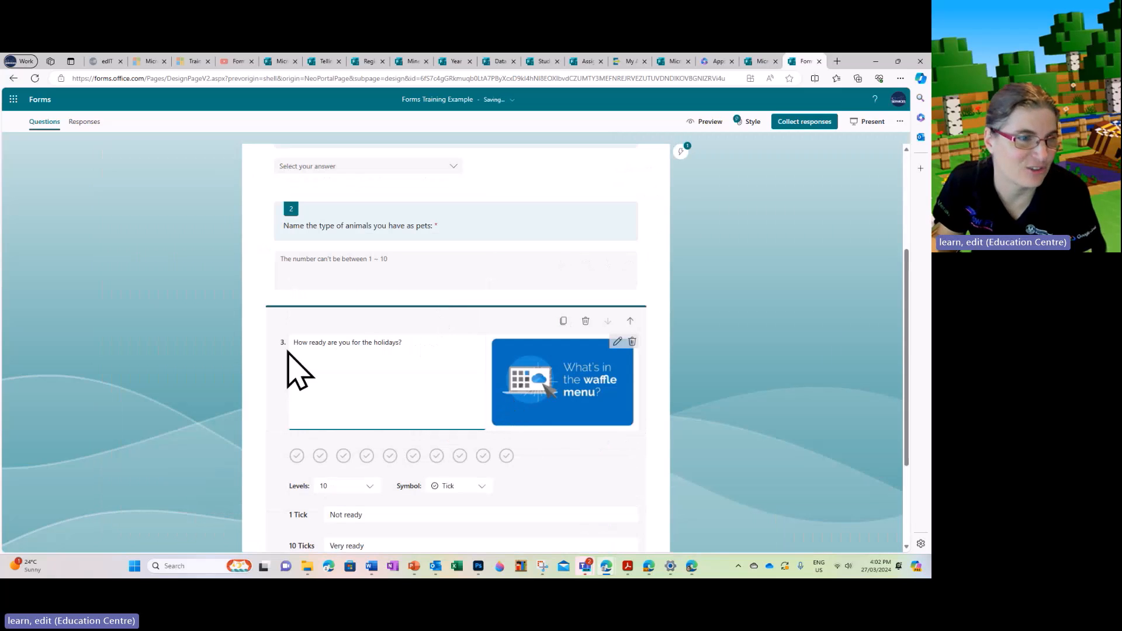
- Reopen the "What day is it?" question and turn off its drop-down display
scroll(608, 462, "down", 1)
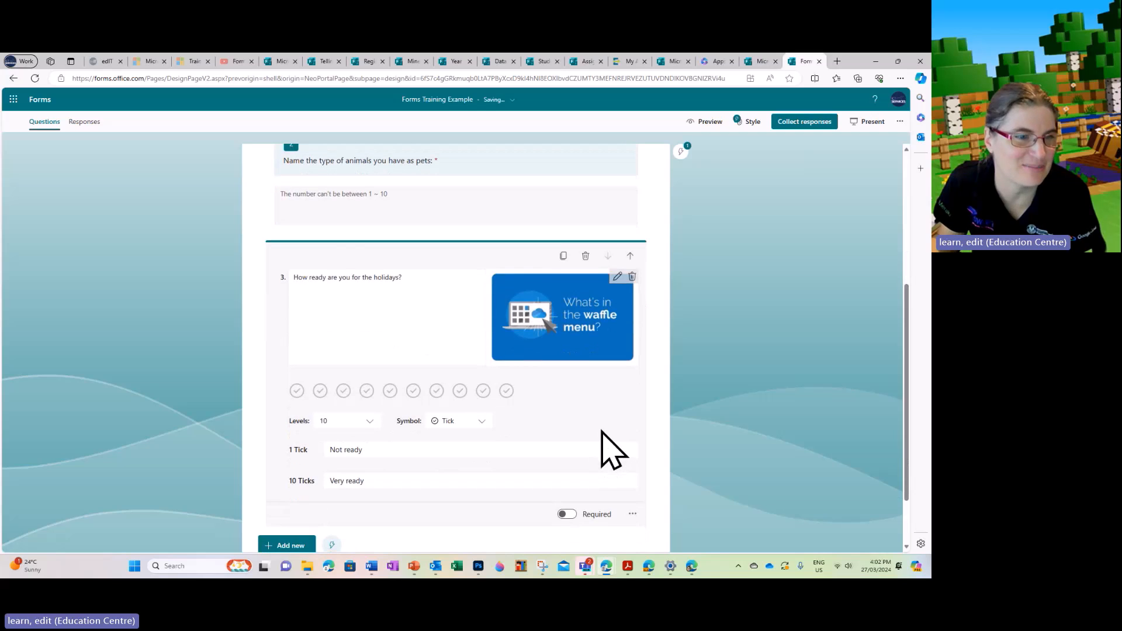
scroll(602, 447, "down", 1)
scroll(526, 444, "up", 5)
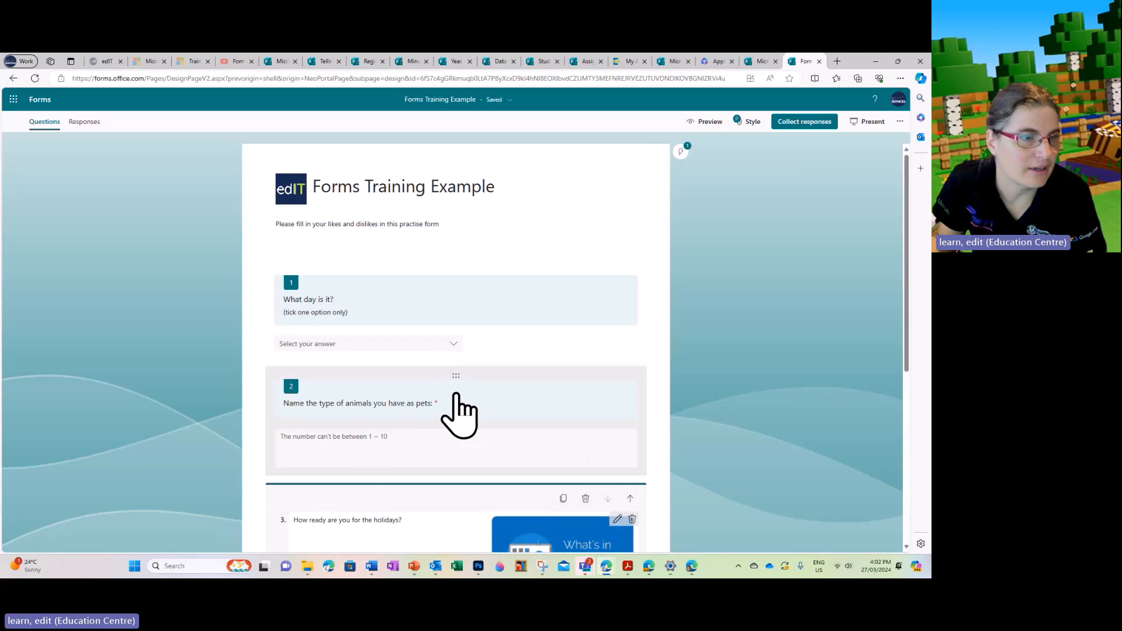
left_click(450, 321)
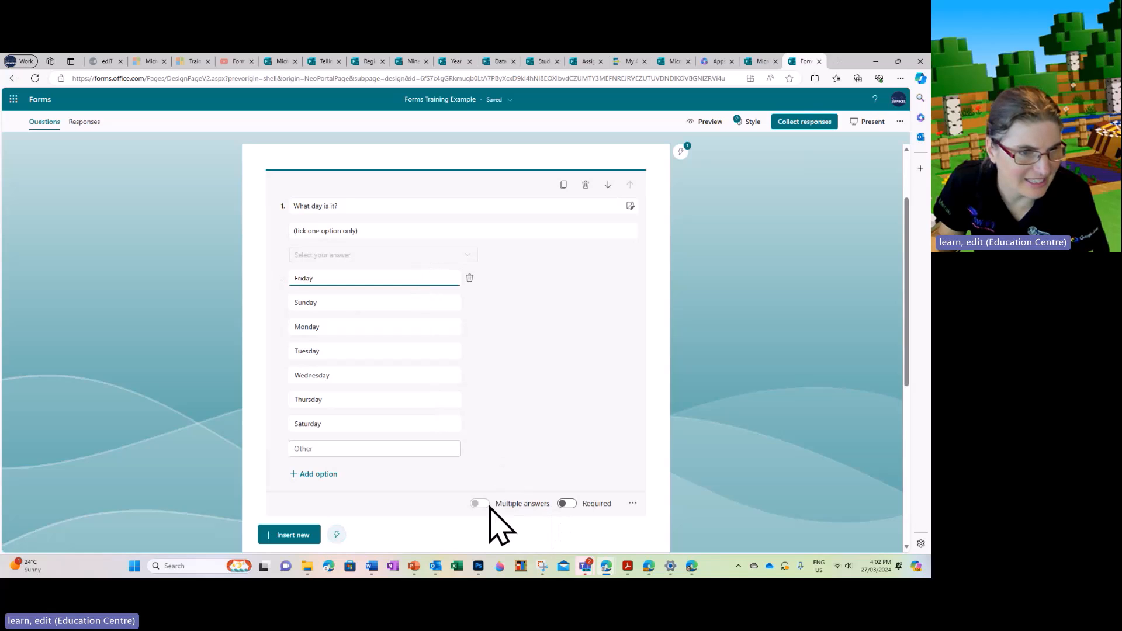
left_click(508, 442)
left_click(396, 277)
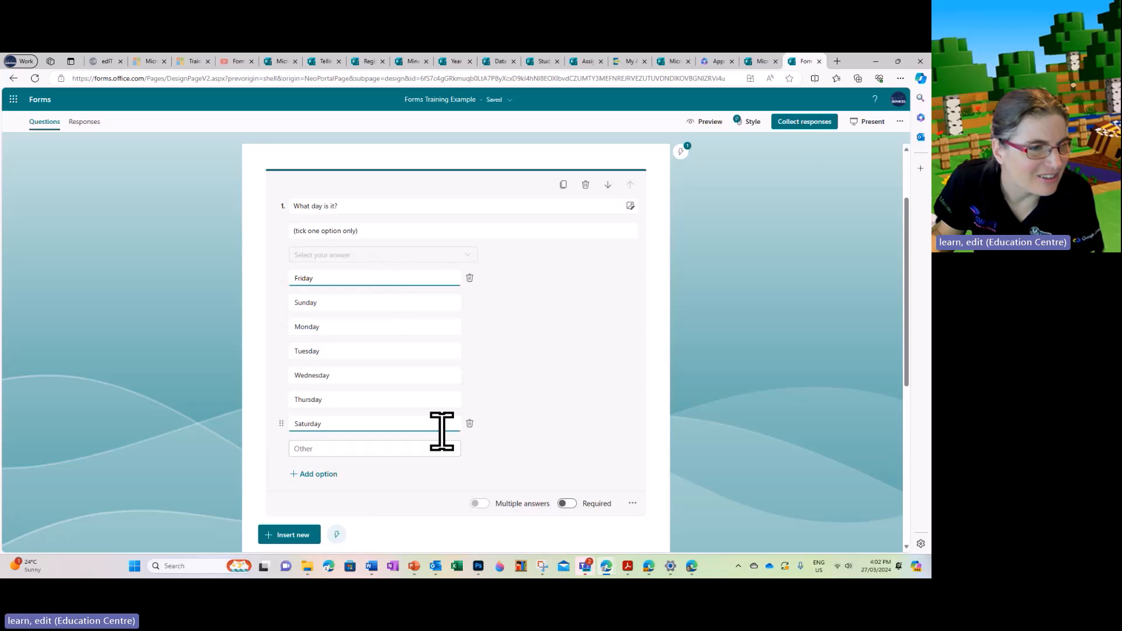
left_click(631, 503)
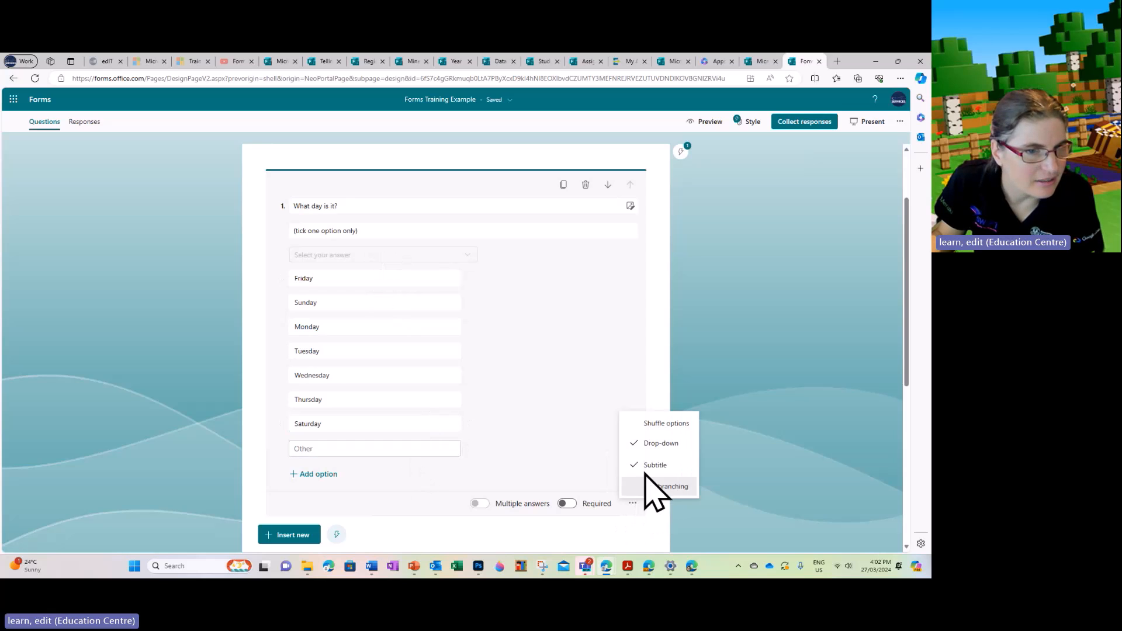
left_click(632, 444)
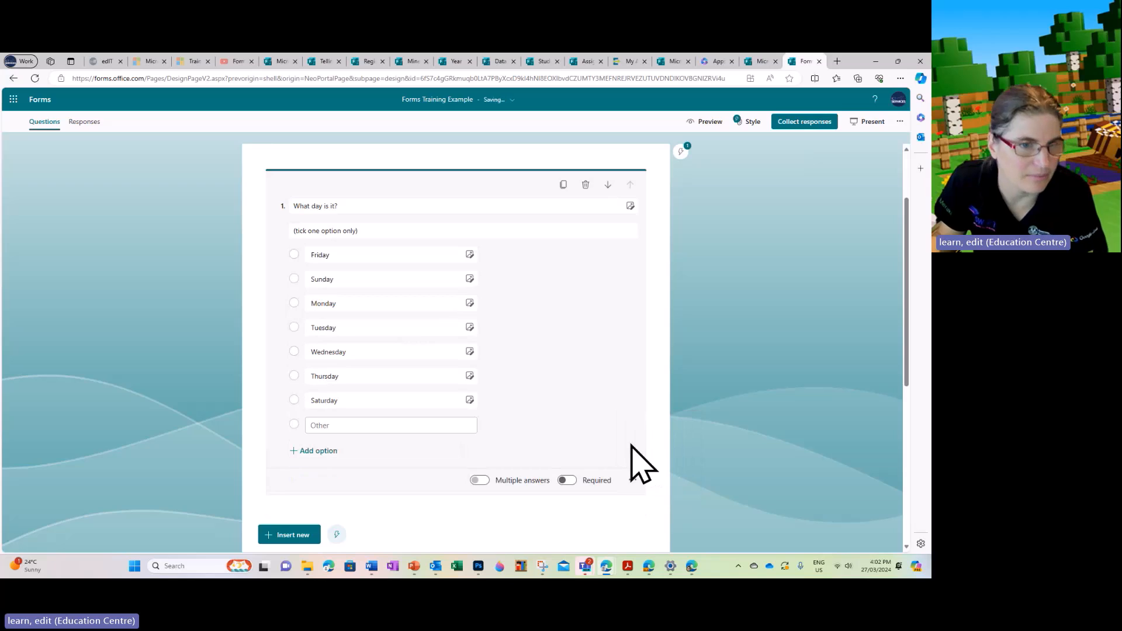
- Add OneDrive images to two weekday options: edIT-square.png to Friday and OneDriveWaffle.png to Sunday
left_click(469, 255)
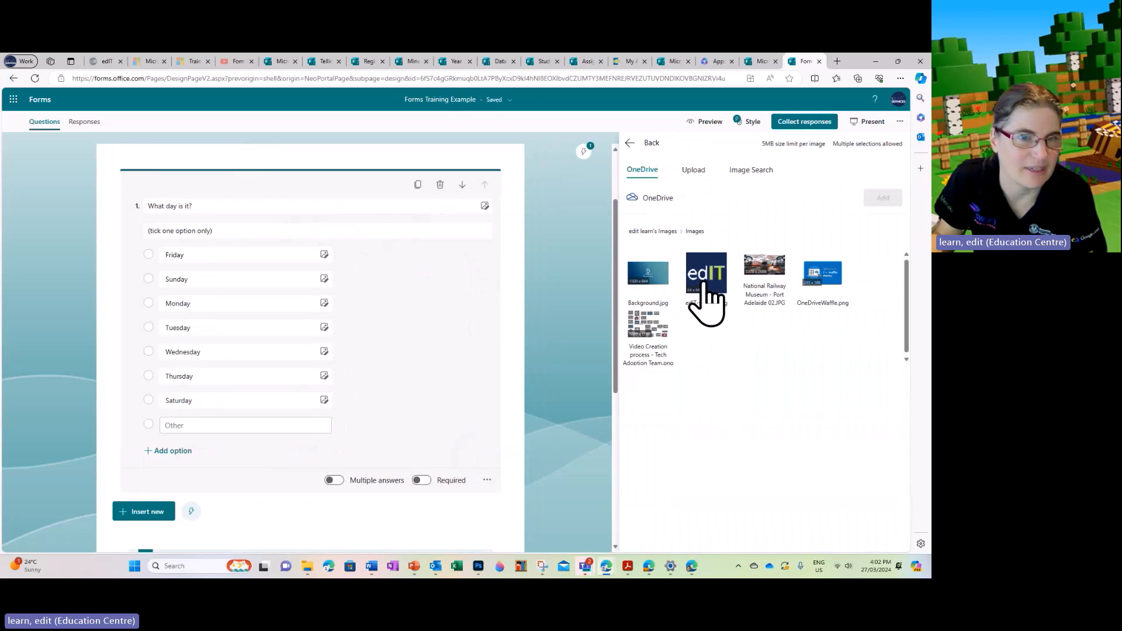
left_click(707, 301)
left_click(883, 198)
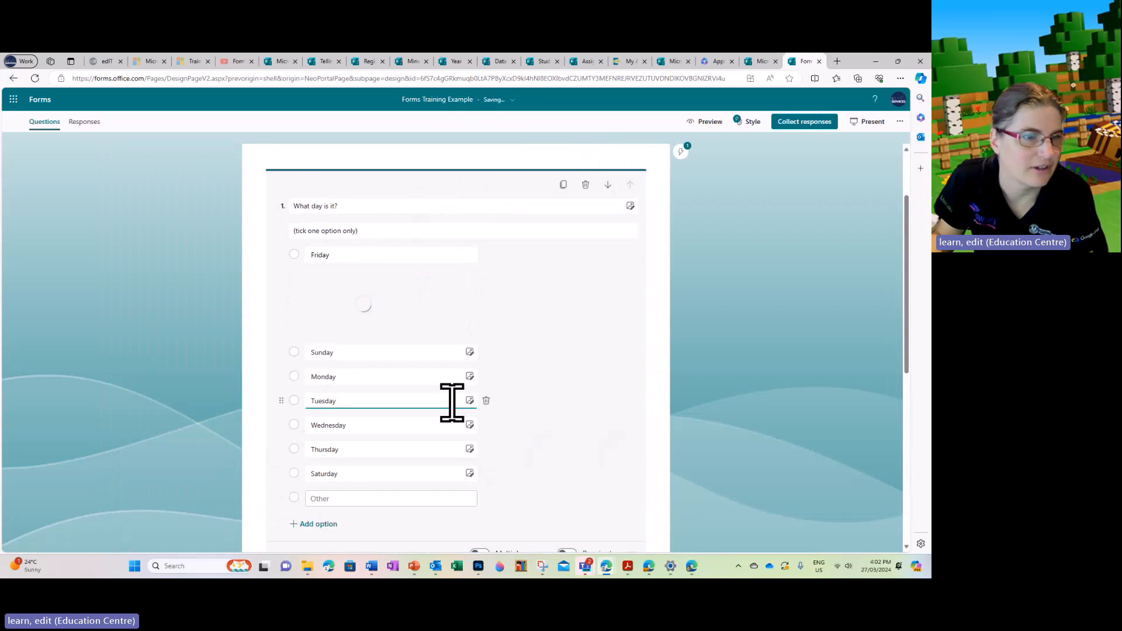
left_click(469, 351)
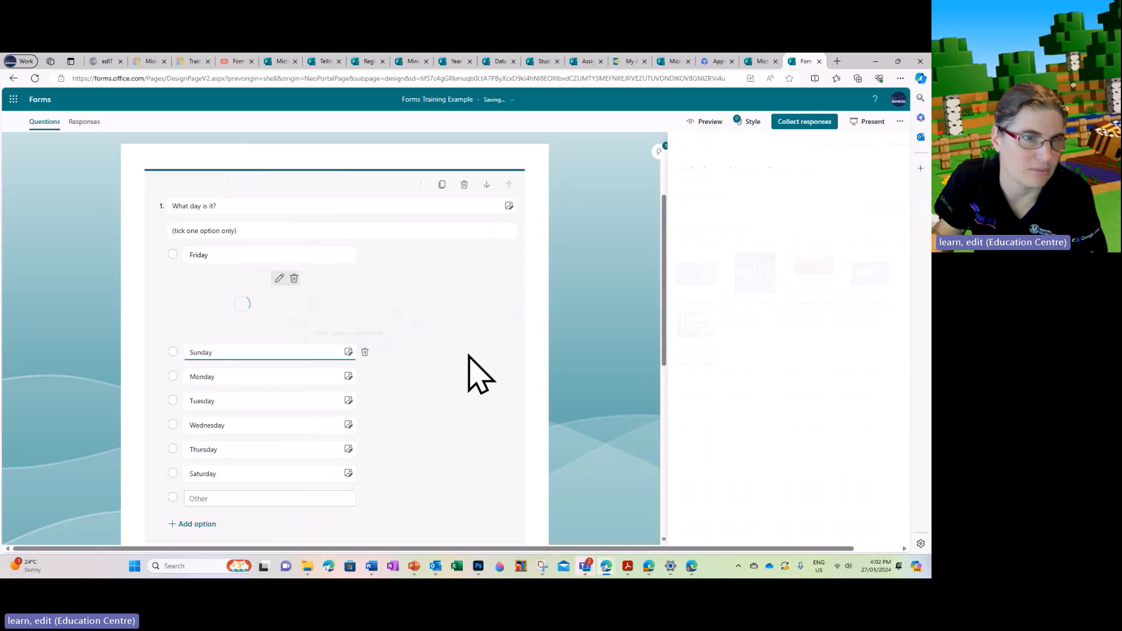
left_click(822, 278)
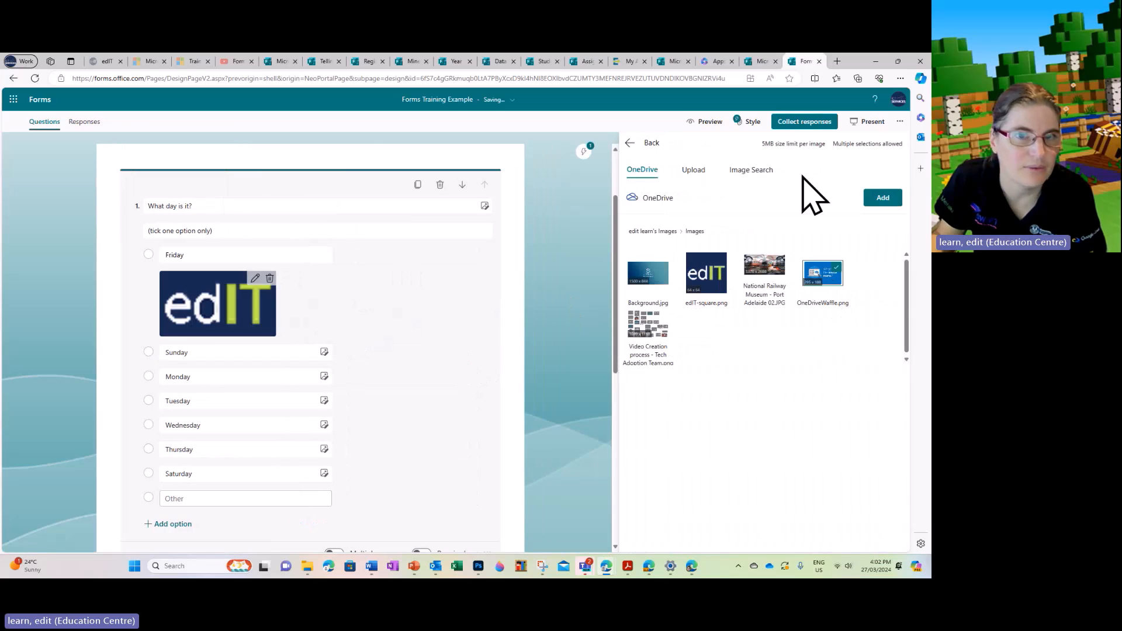
left_click(883, 197)
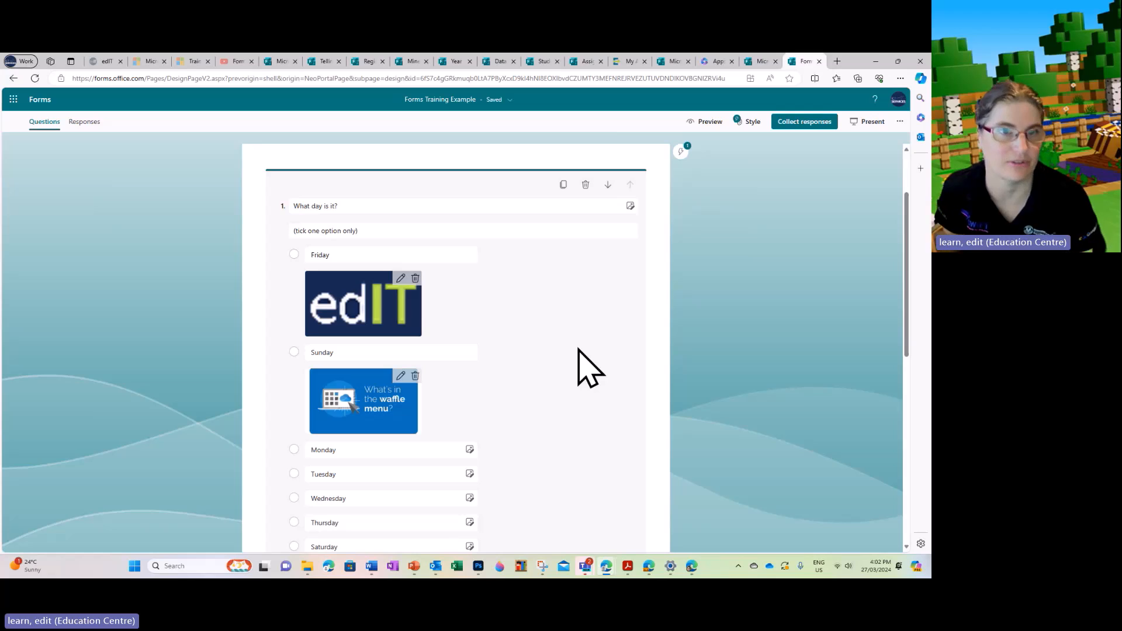
- Add a Date question at the end of the form with the text "What day is your birthday?"
scroll(670, 389, "down", 5)
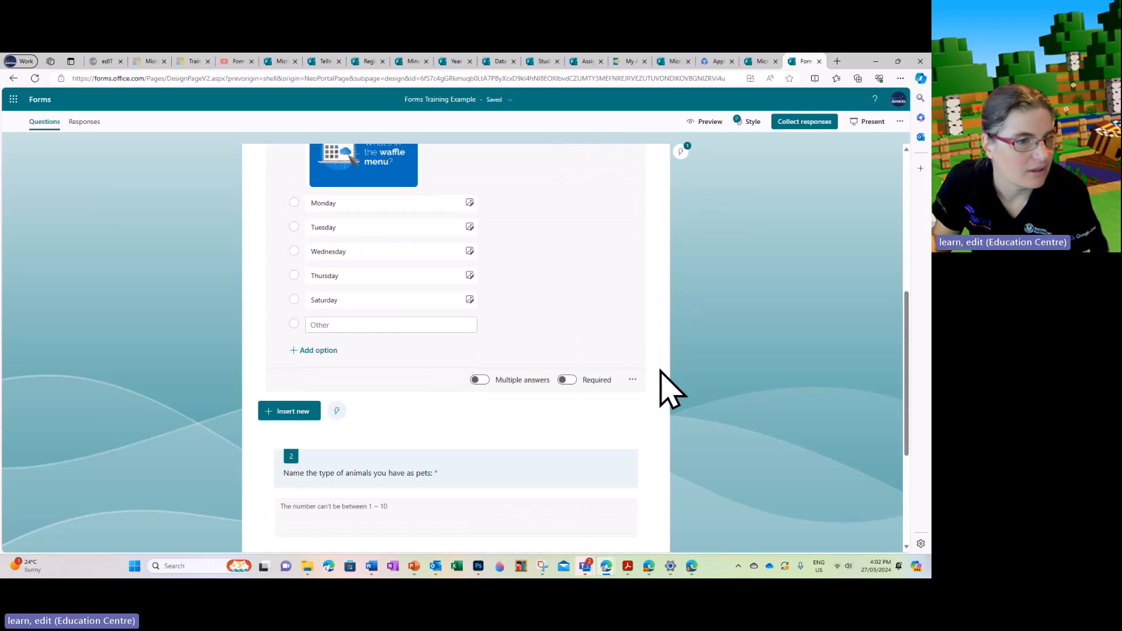
scroll(669, 388, "down", 3)
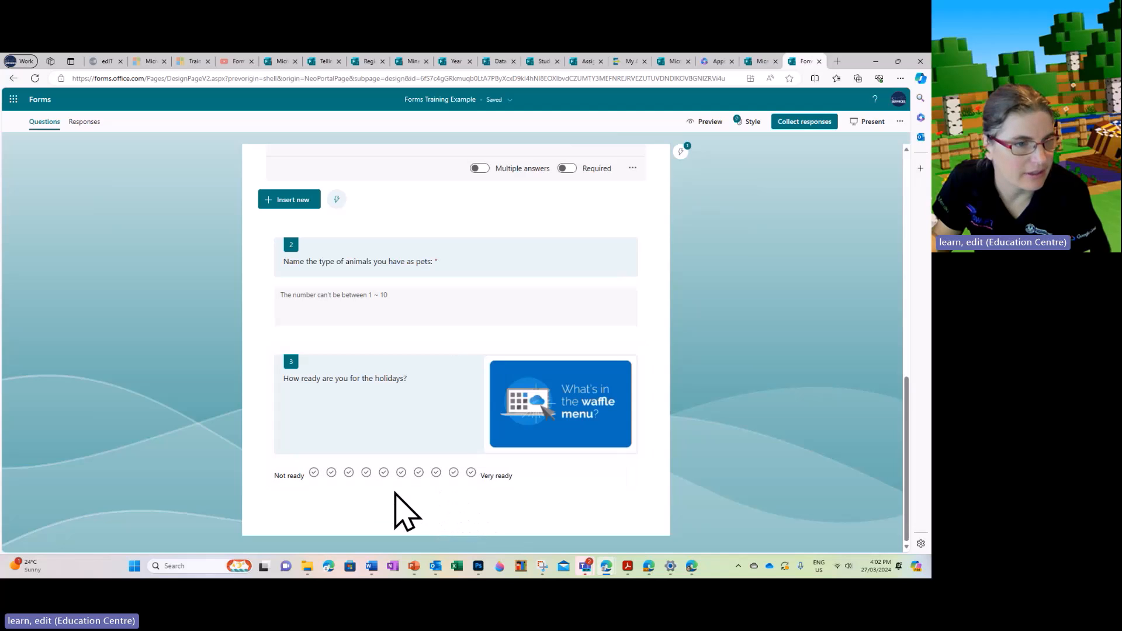
left_click(412, 483)
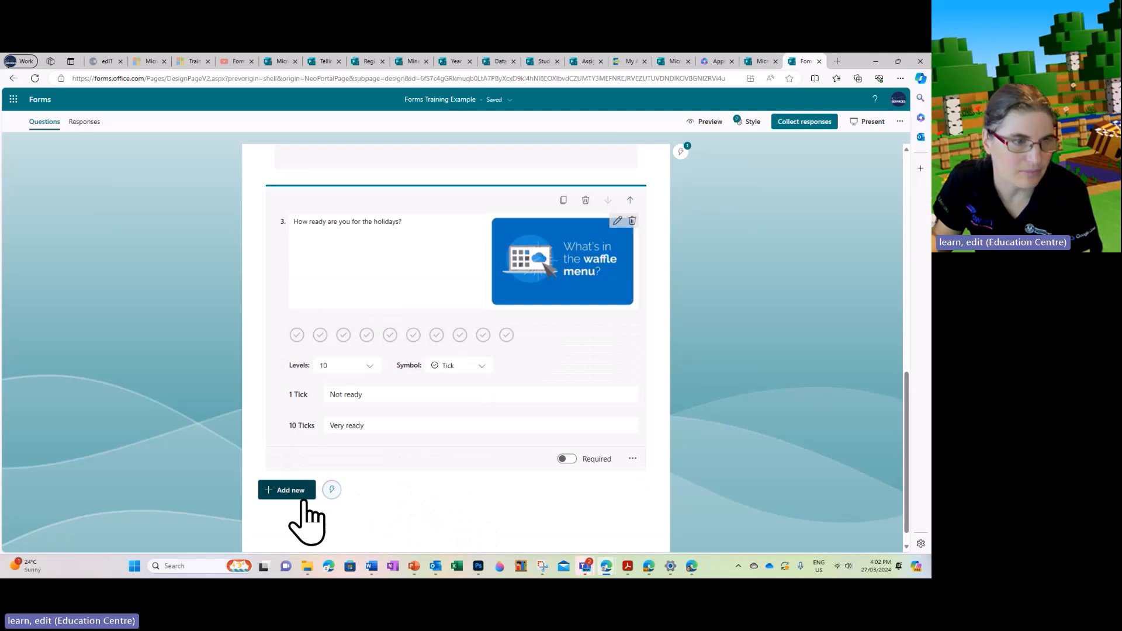
left_click(290, 489)
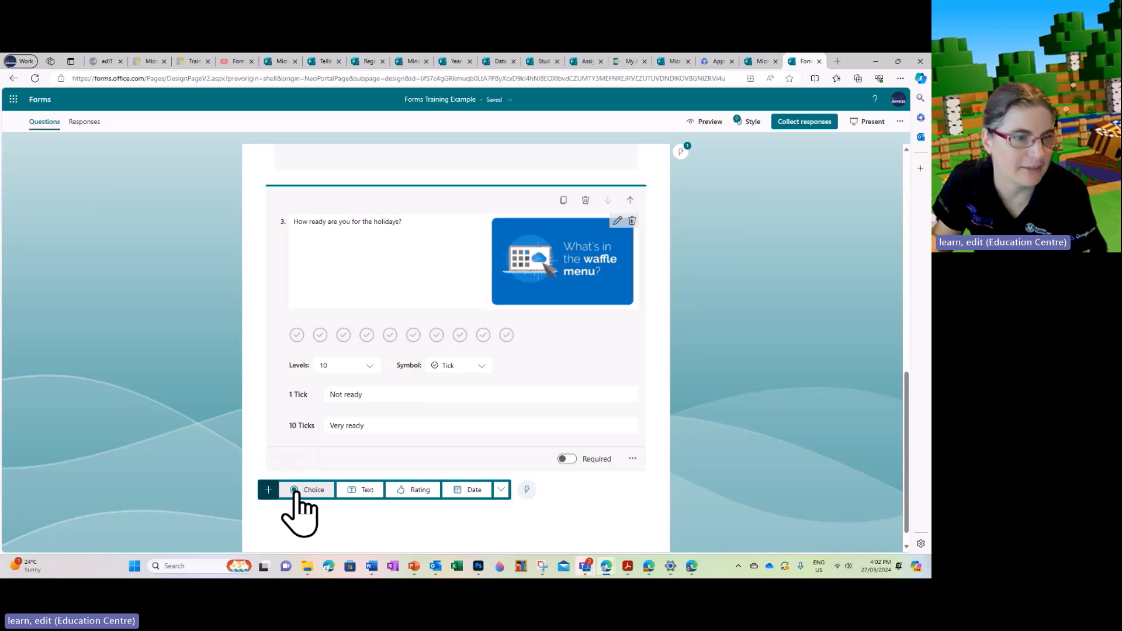
left_click(467, 491)
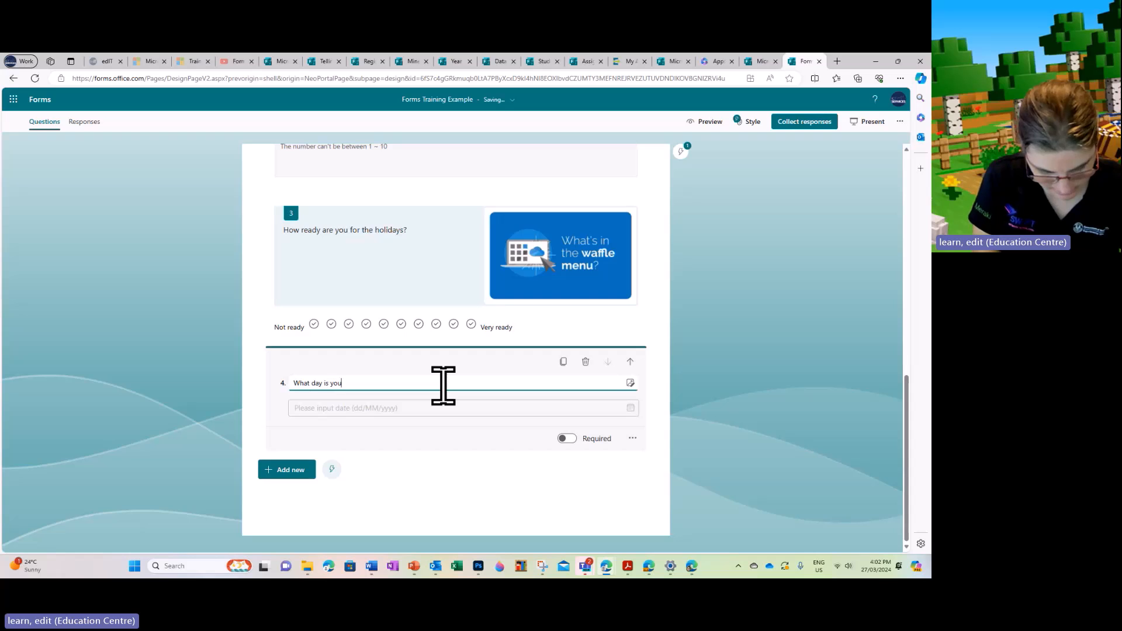
type("What day is your birthday?")
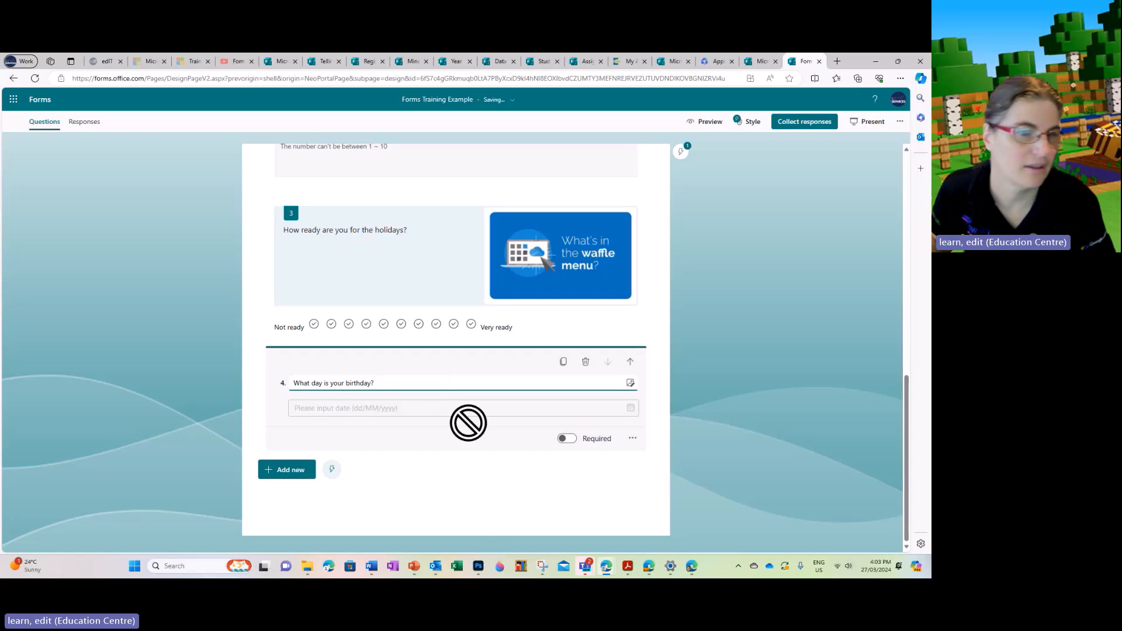
left_click(493, 505)
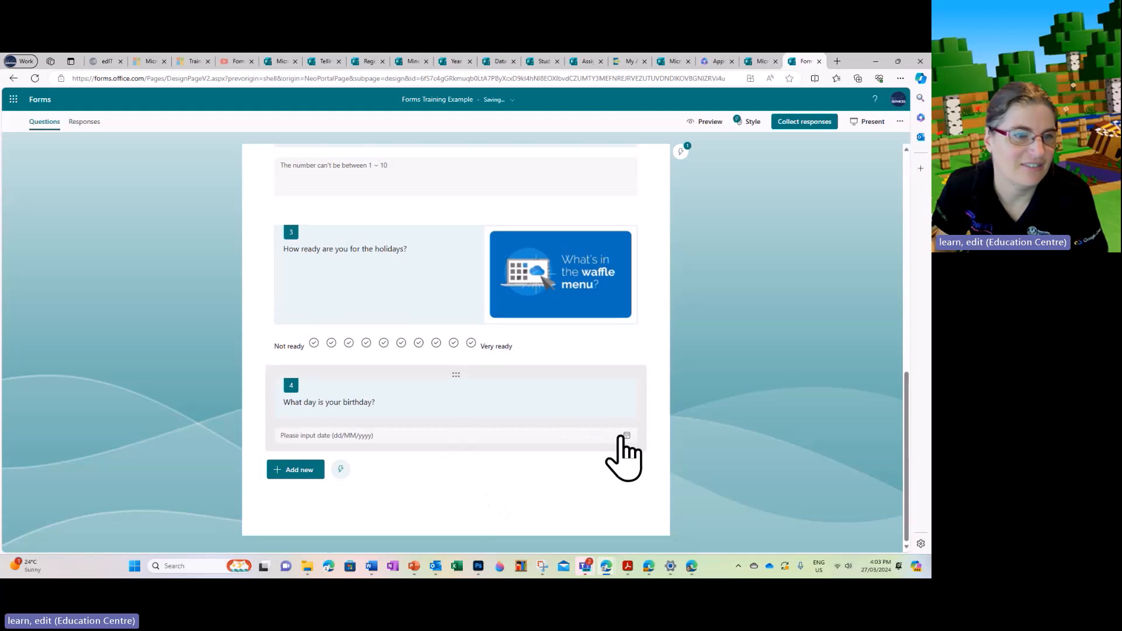
- Reopen the birthday question and examine its additional settings
left_click(566, 435)
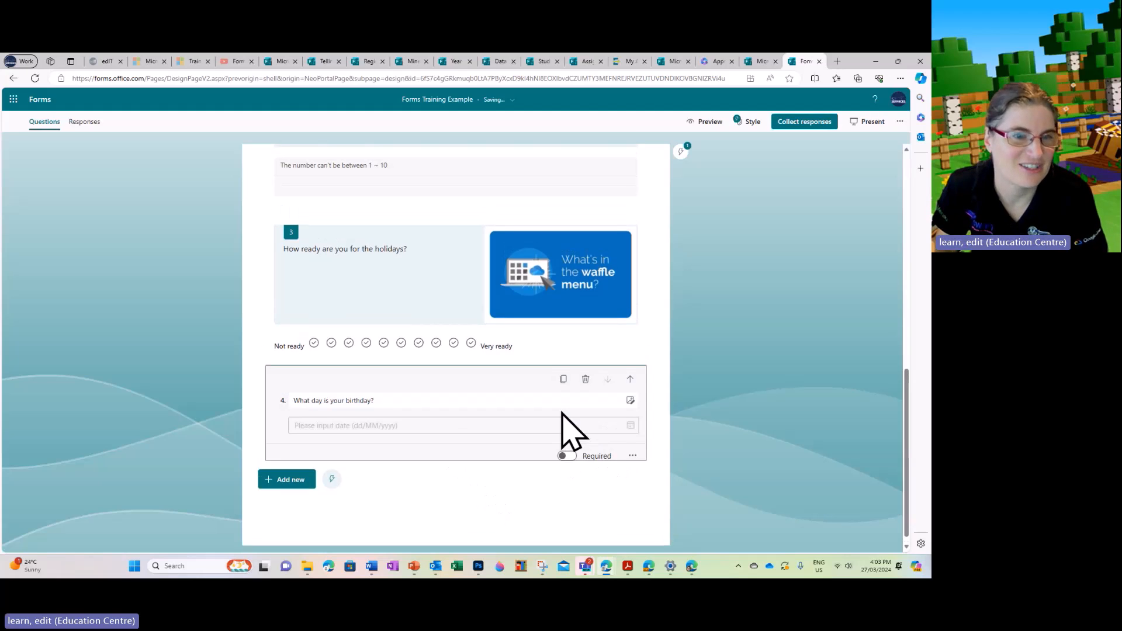
left_click(633, 458)
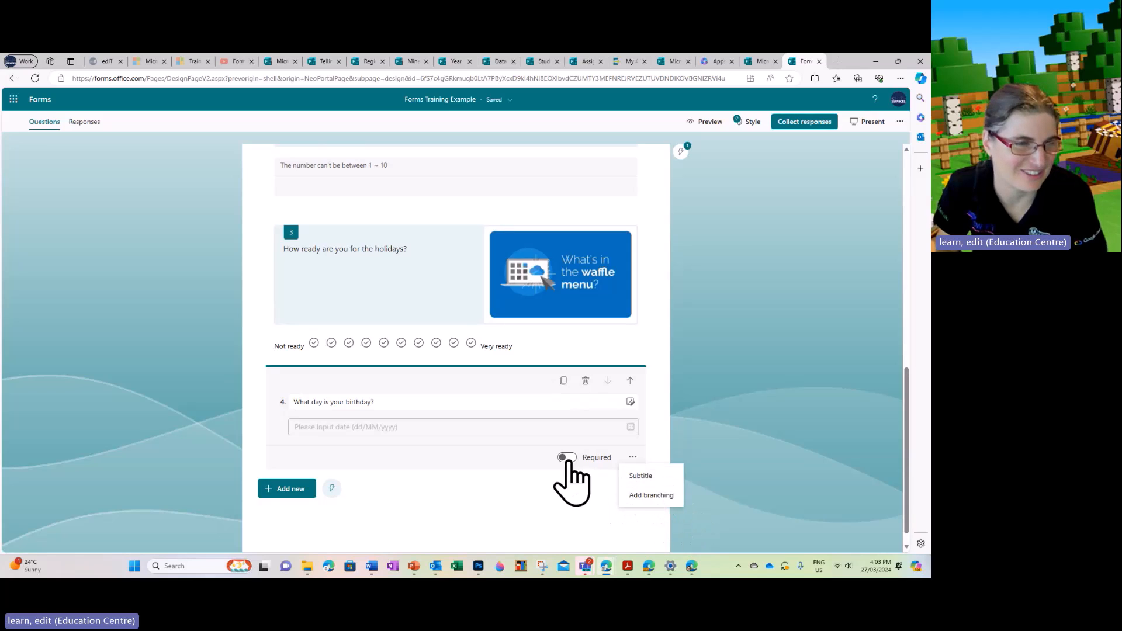
left_click(533, 487)
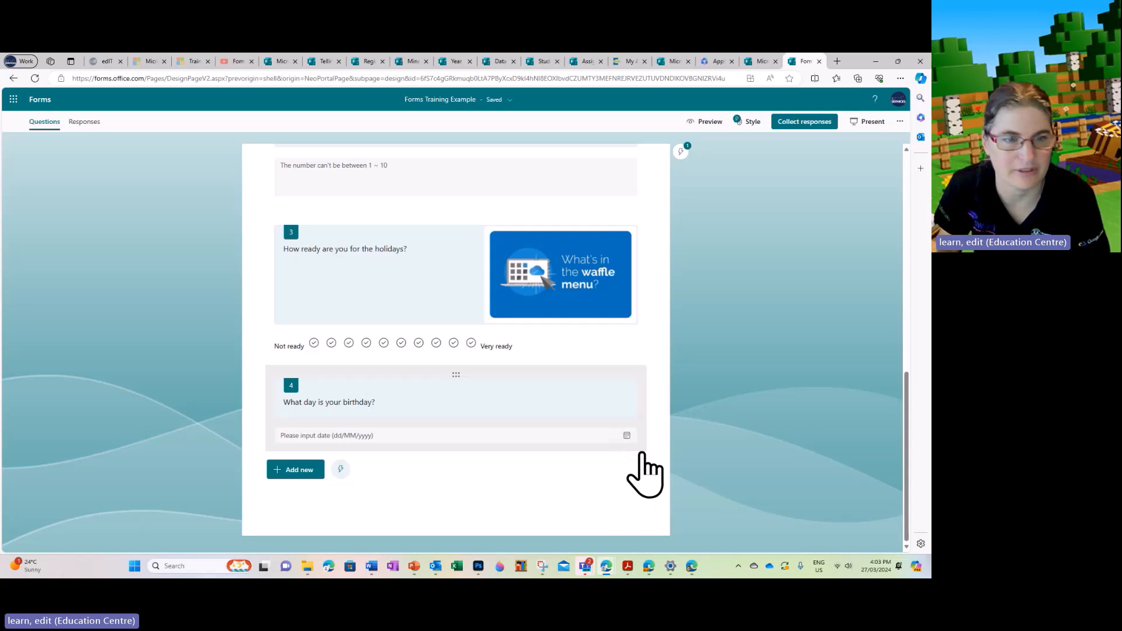
- Add a Ranking question after the birthday question with the text "Rank your favourite colours"
left_click(291, 473)
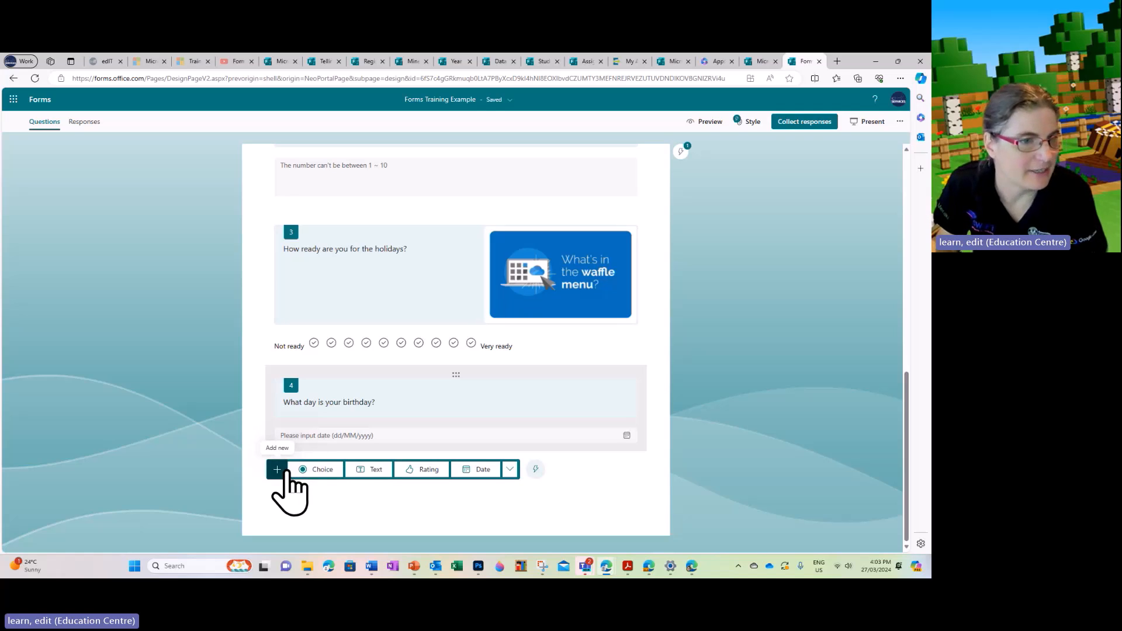
left_click(511, 471)
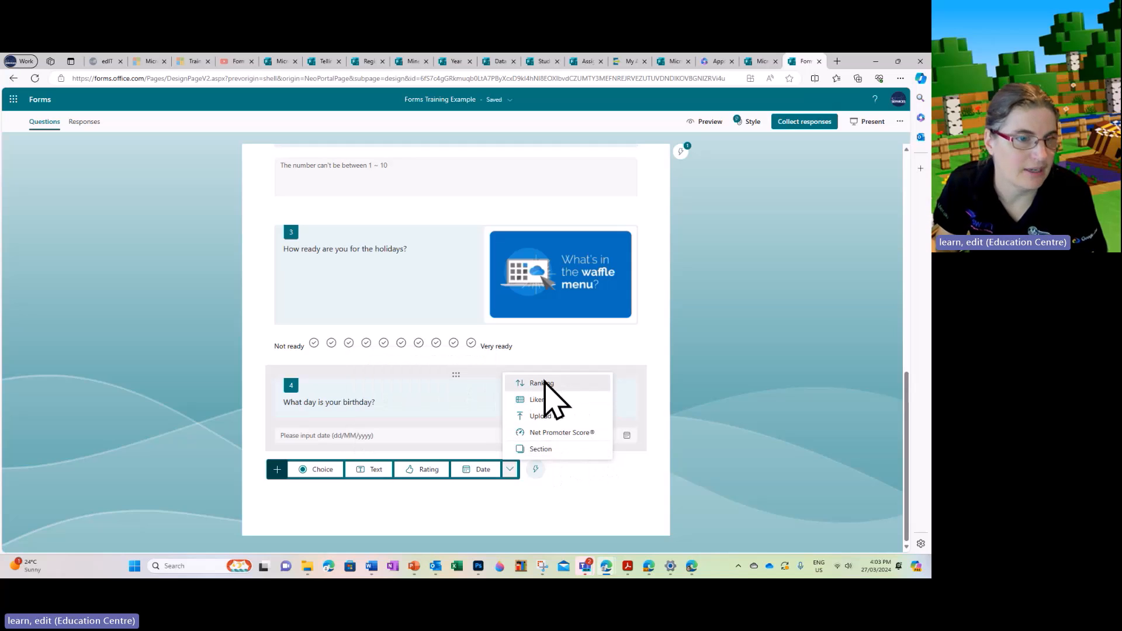
left_click(570, 384)
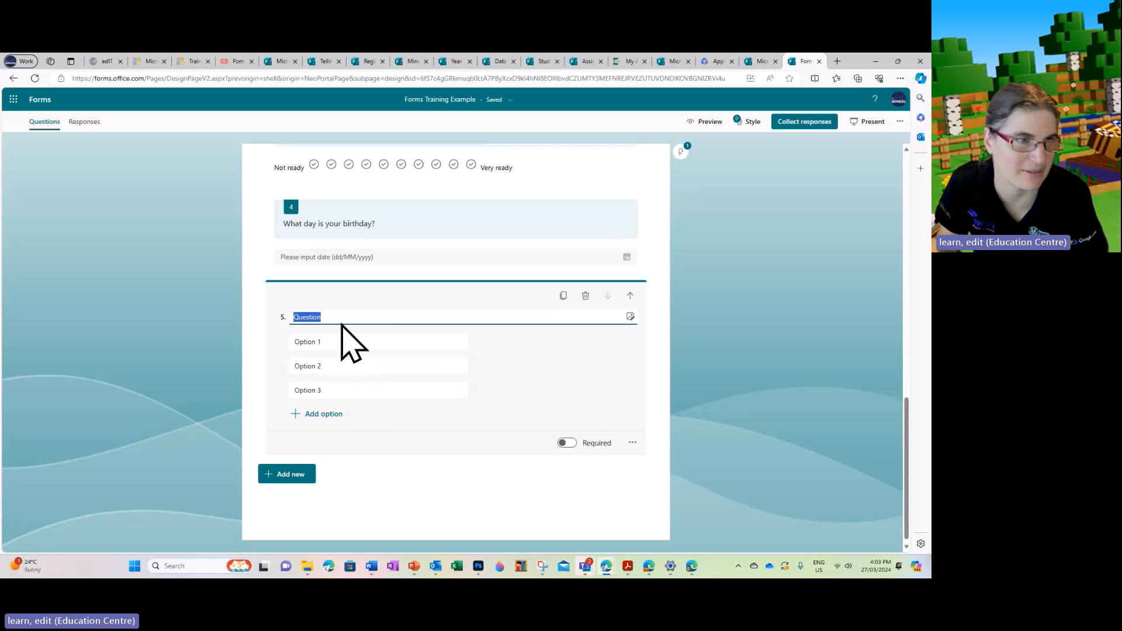
left_click_drag(339, 317, 274, 328)
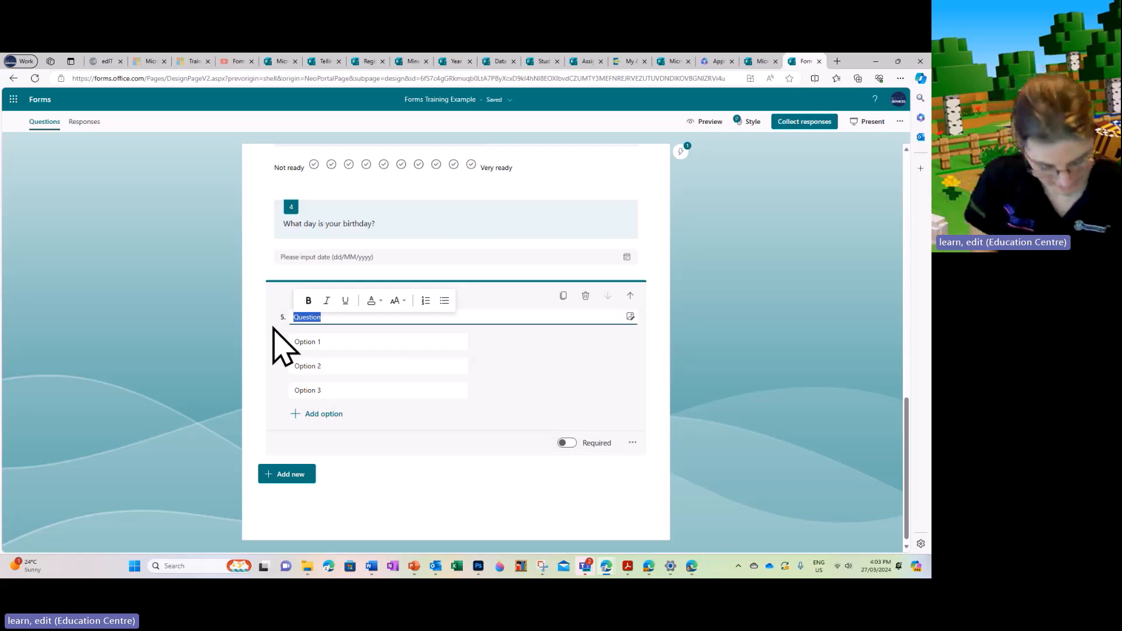
type("Rank your favou")
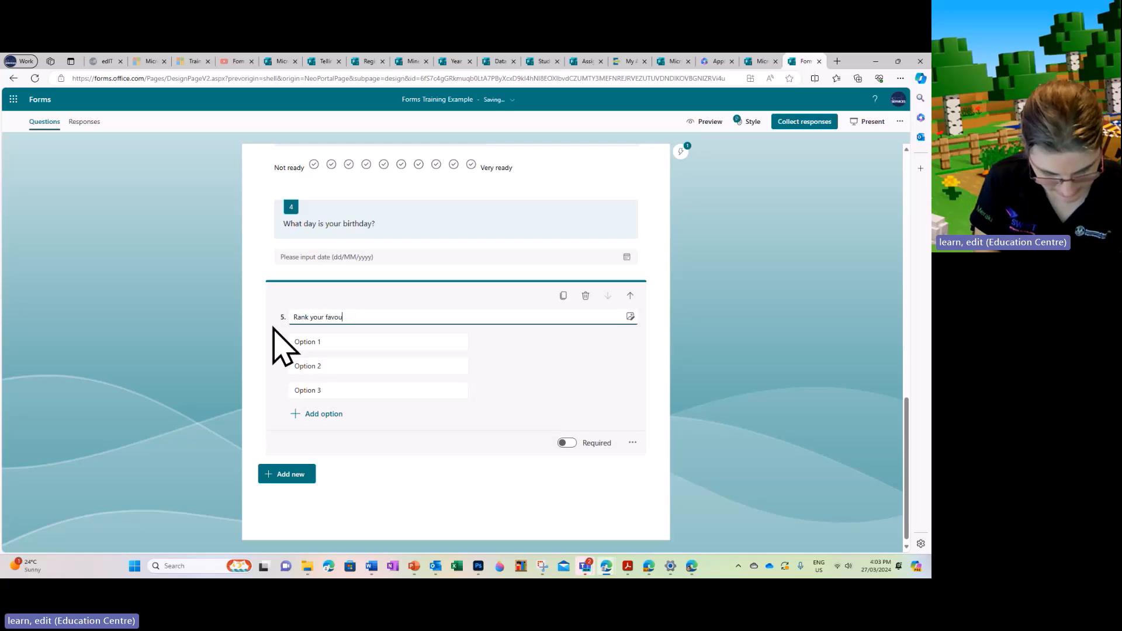
type("colous")
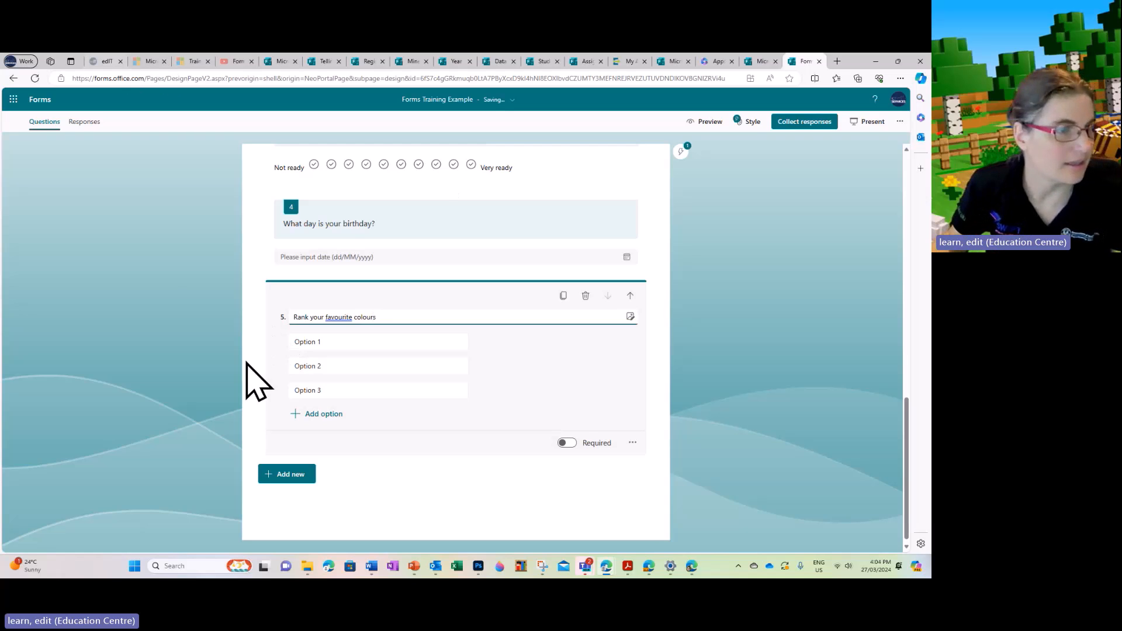
- Fill in the ranking question's three options as "red", "blue" and "green"
left_click(321, 342)
type("red")
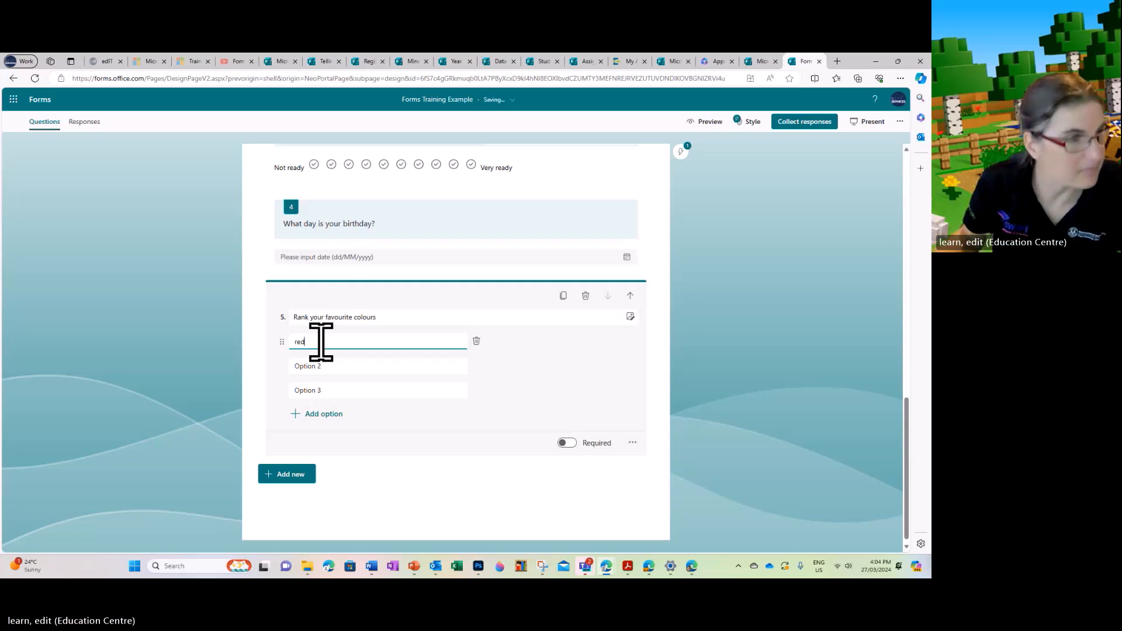
left_click(349, 364)
type("b")
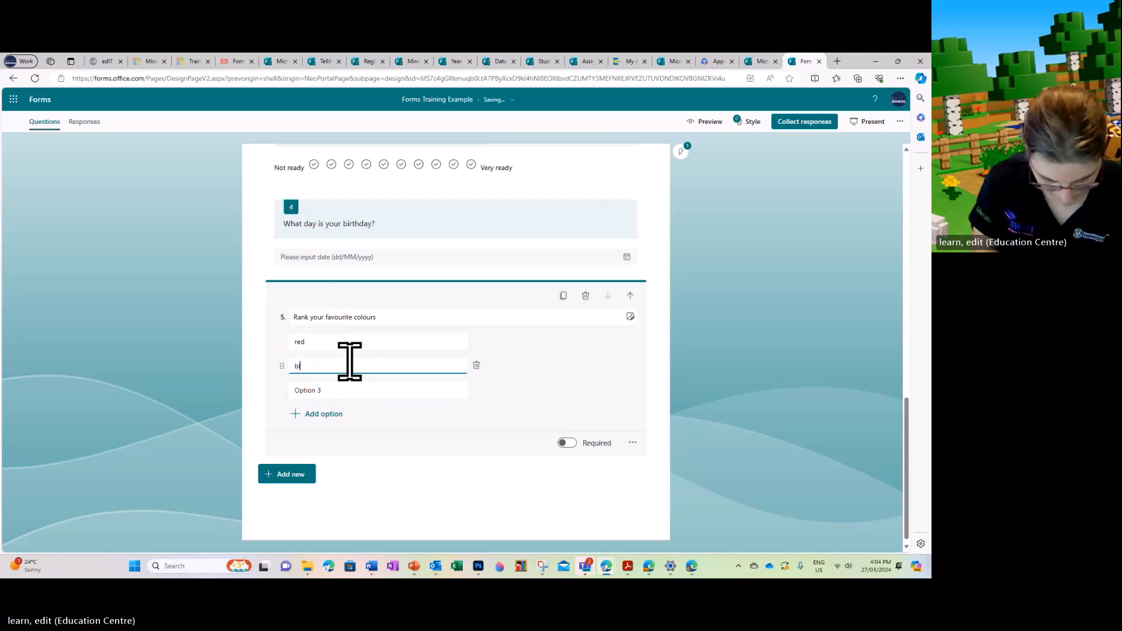
type("lue")
left_click(345, 392)
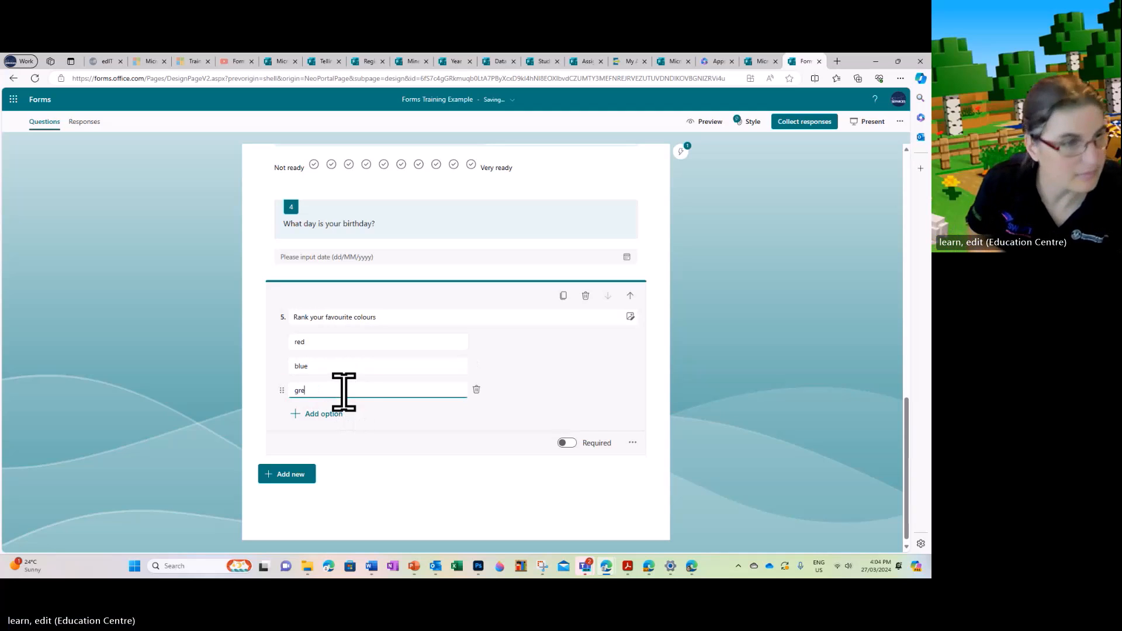
left_click(535, 372)
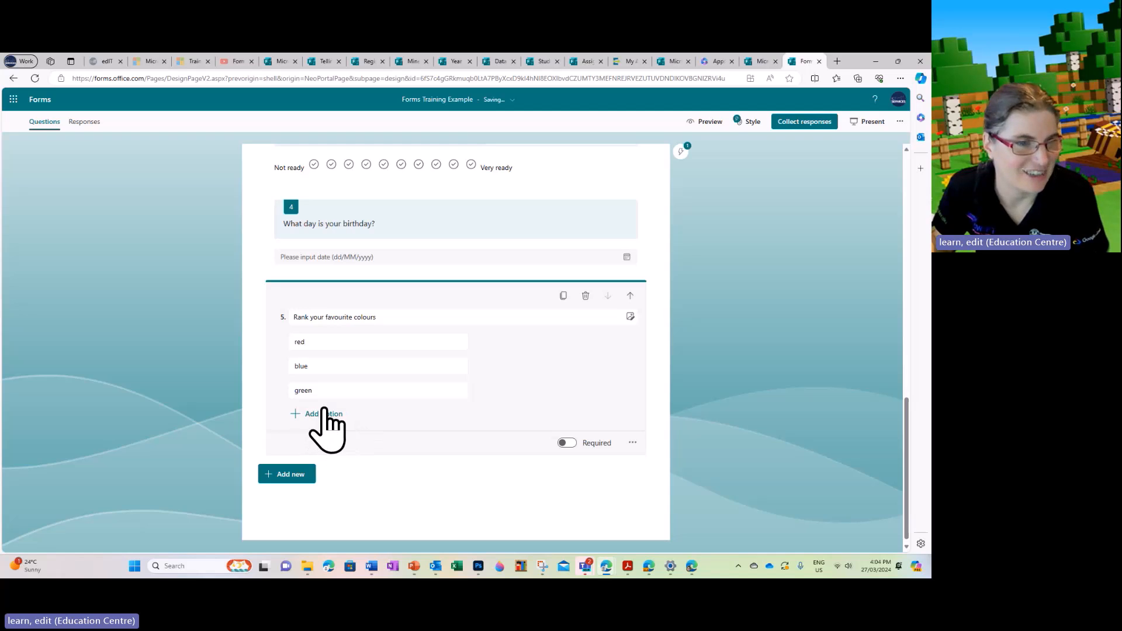
- Preview the form and examine how the colour ranking question appears to respondents
left_click(710, 121)
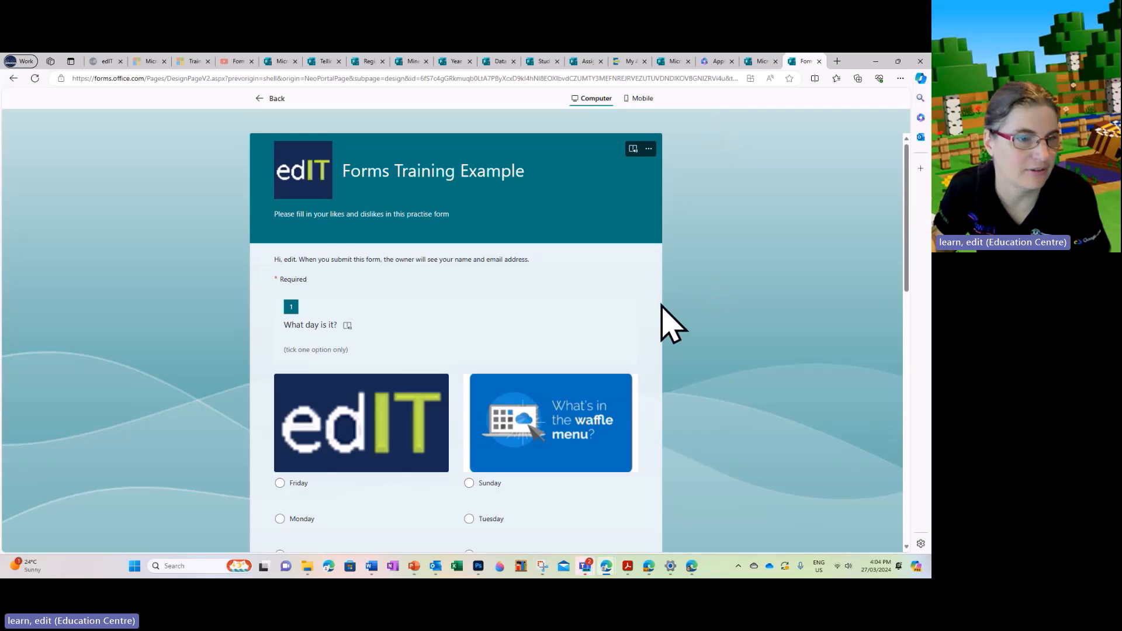
scroll(659, 321, "down", 7)
scroll(665, 323, "down", 7)
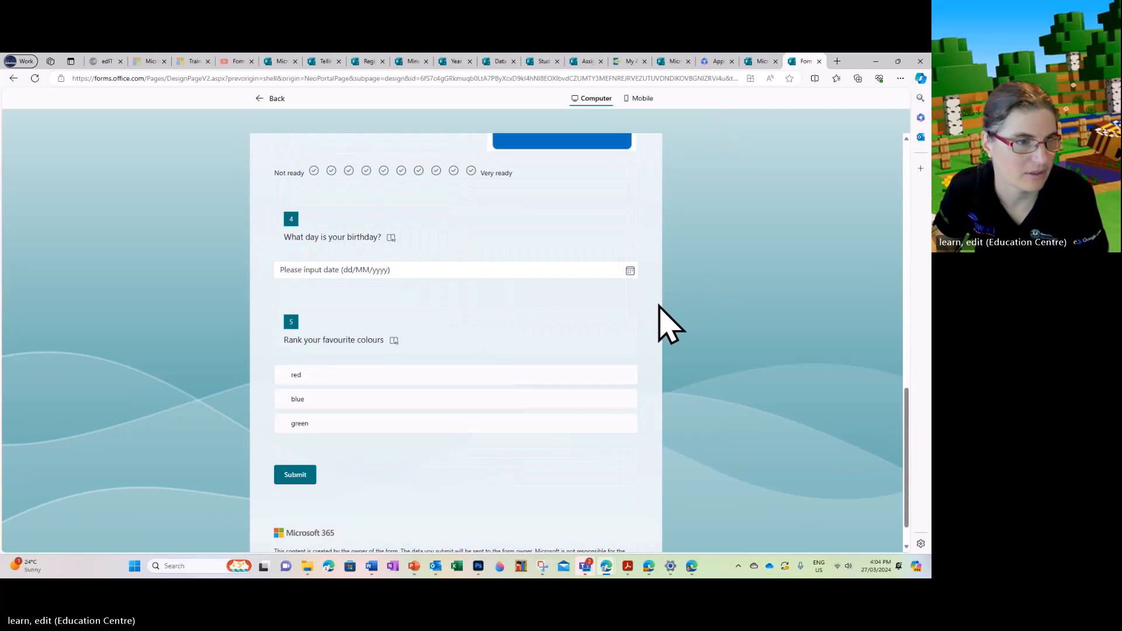
- Try the colour ranking question in the preview by reordering its options to green, blue, red, and return to editing
mouse_move(487, 355)
left_mouse_down()
mouse_move(472, 409)
mouse_move(498, 358)
mouse_move(495, 369)
left_mouse_up()
left_click(495, 374)
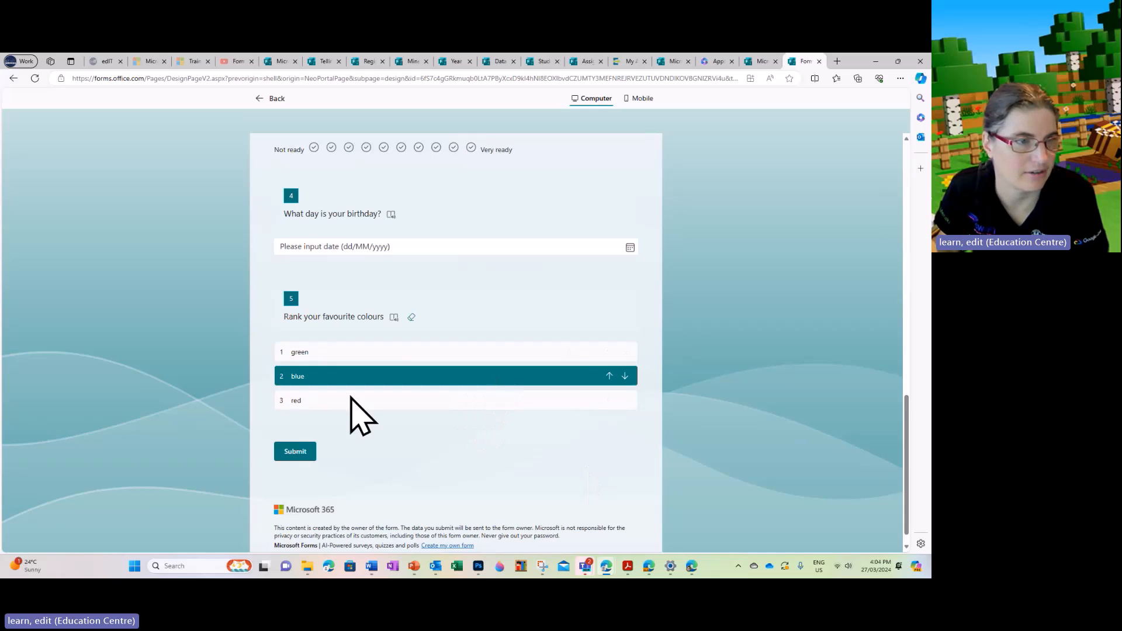
left_click(261, 98)
- Examine the additional settings available for the "Rank your favourite colours" question without changing any of them
scroll(690, 430, "down", 15)
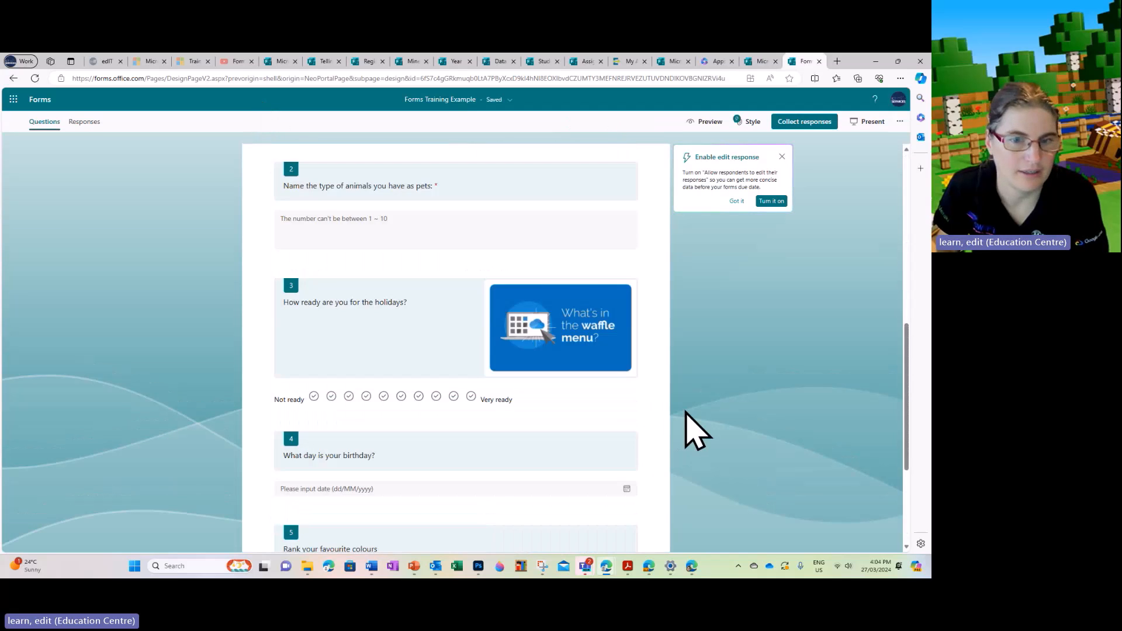
left_click(599, 424)
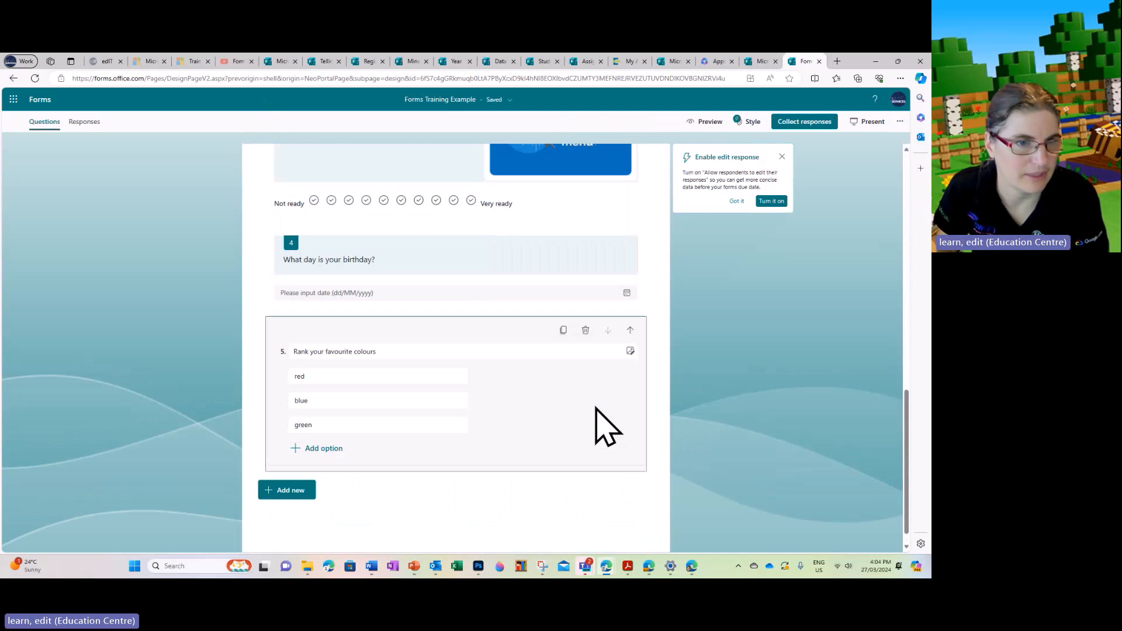
left_click(633, 479)
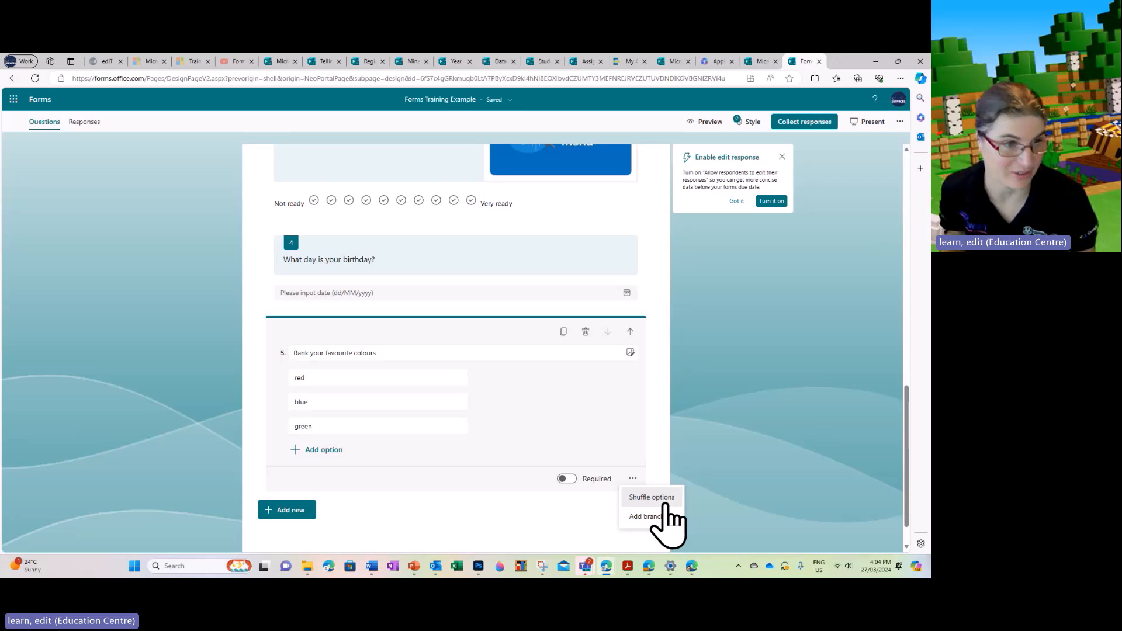
left_click(739, 459)
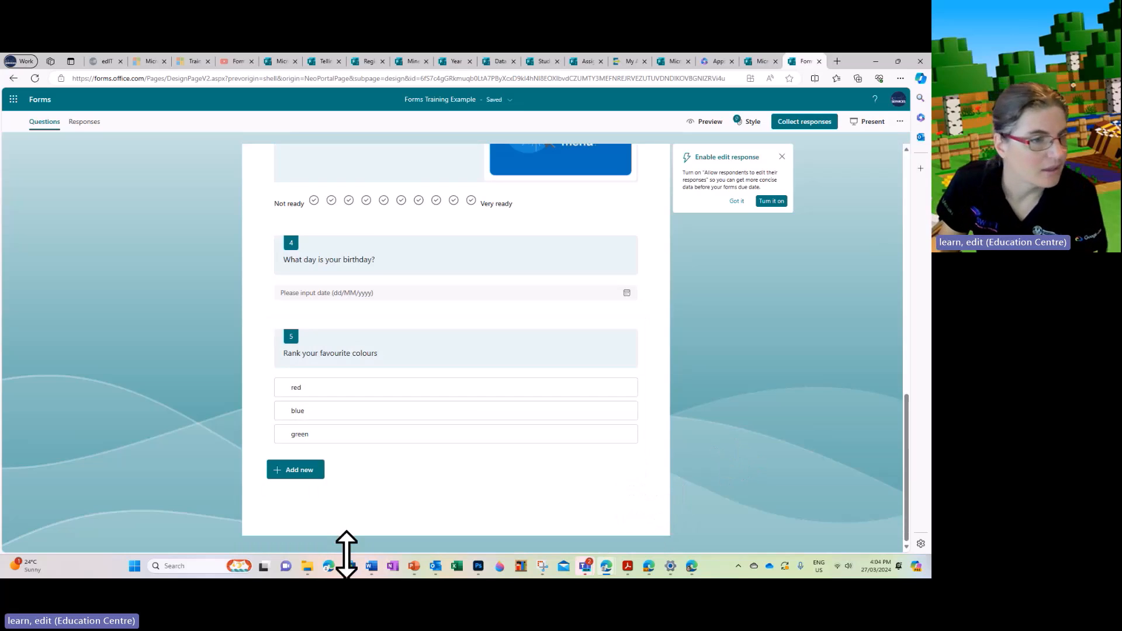
- Add a Likert question after the colour ranking question and title it "How tired are you?"
left_click(299, 471)
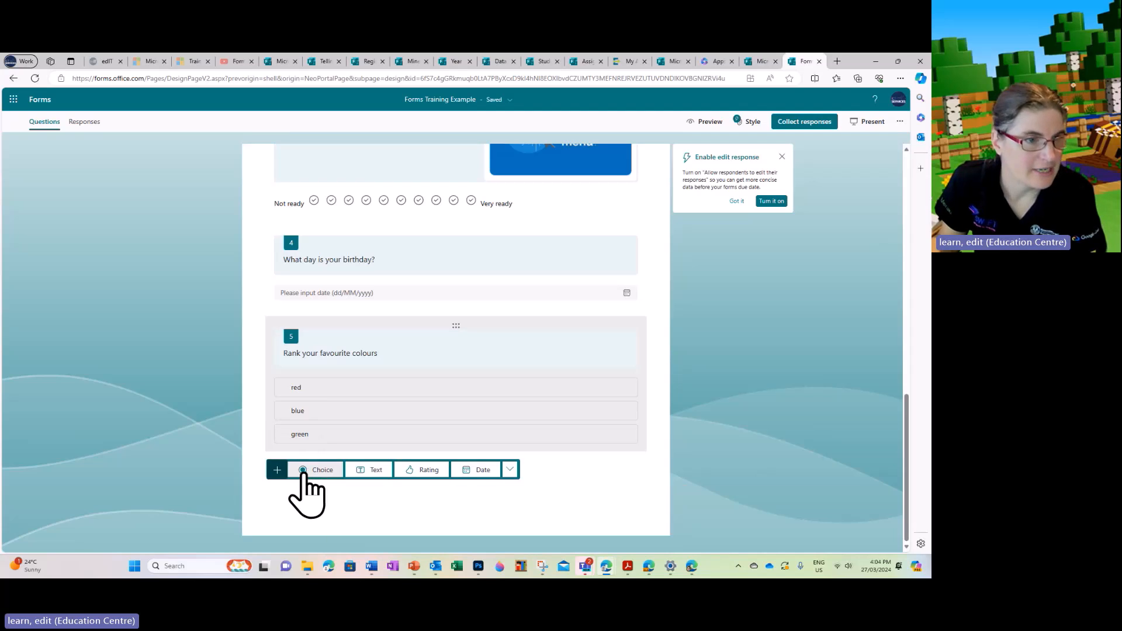
left_click(509, 470)
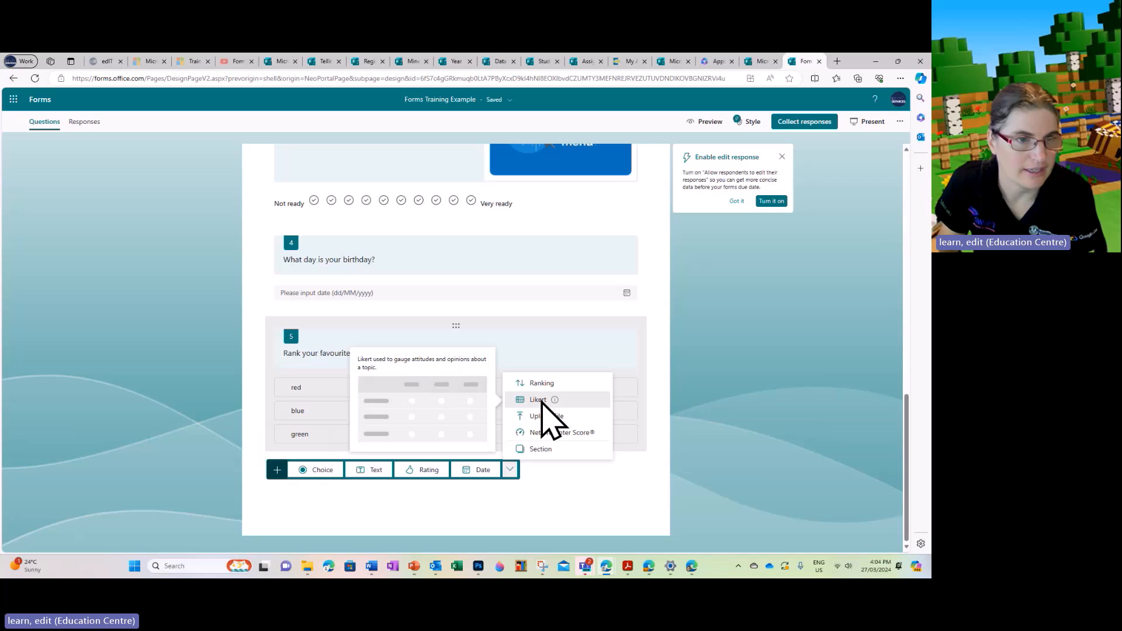
left_click(538, 399)
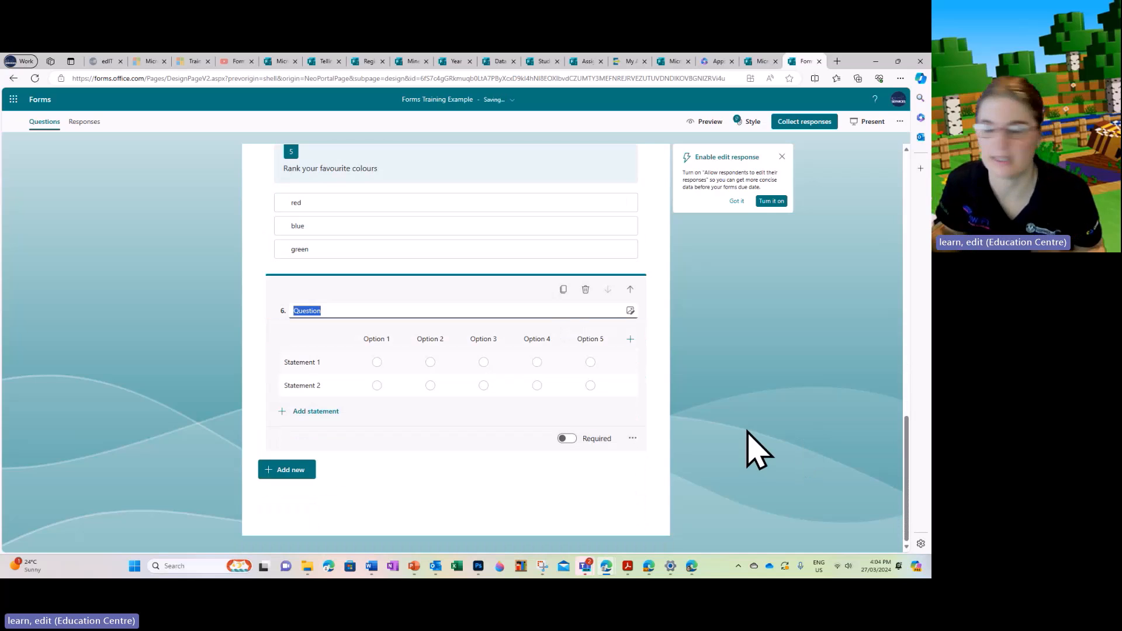
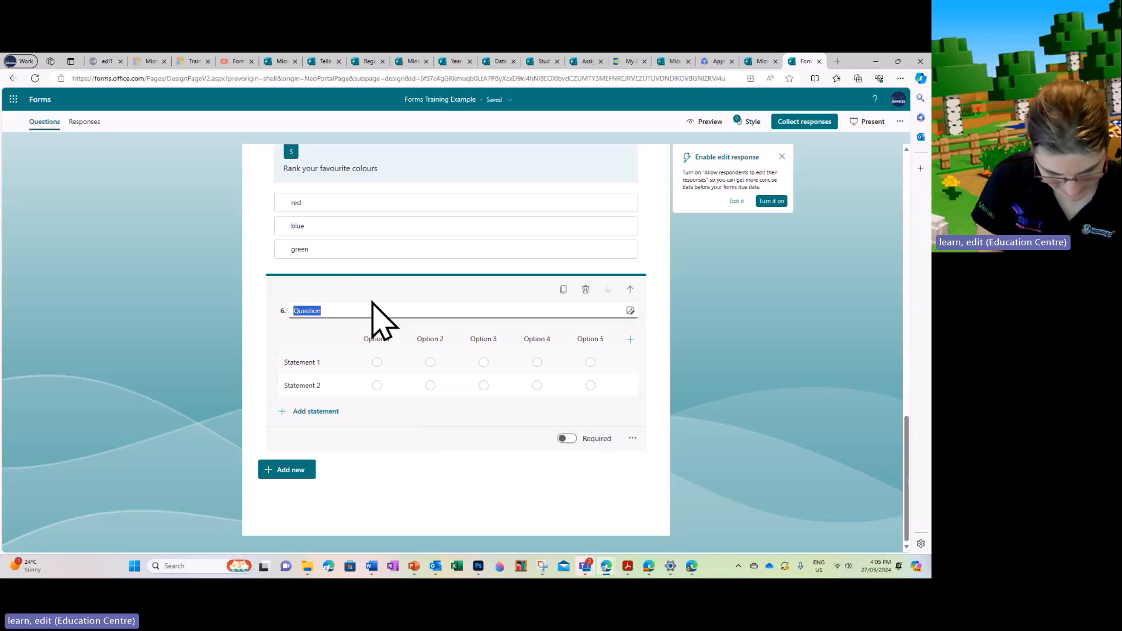
type("H")
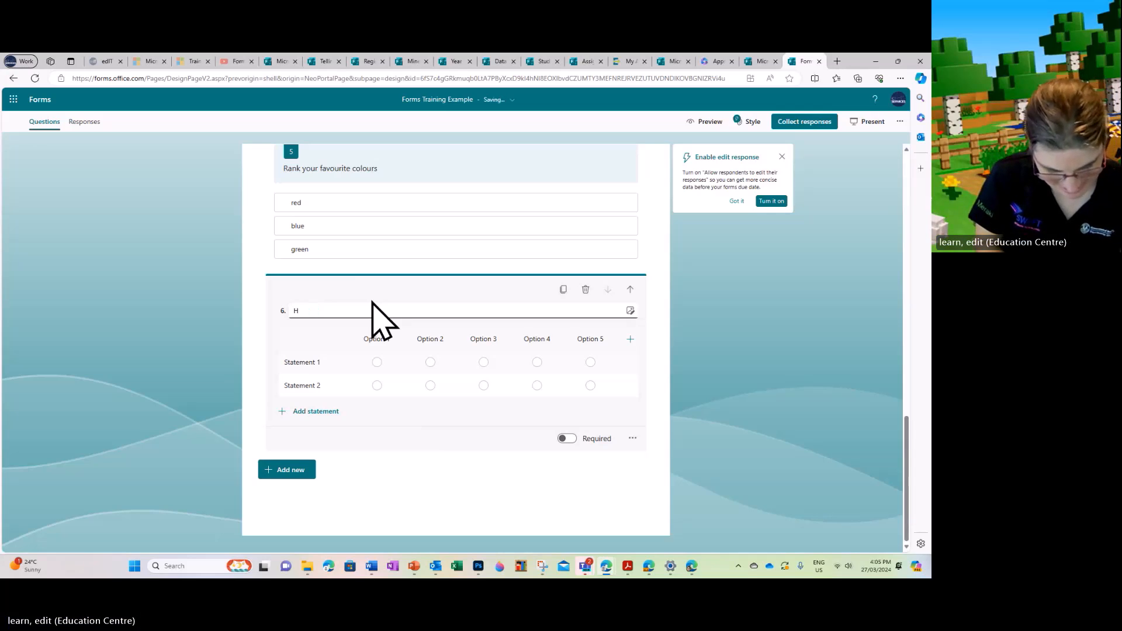
type("ow tired are you?")
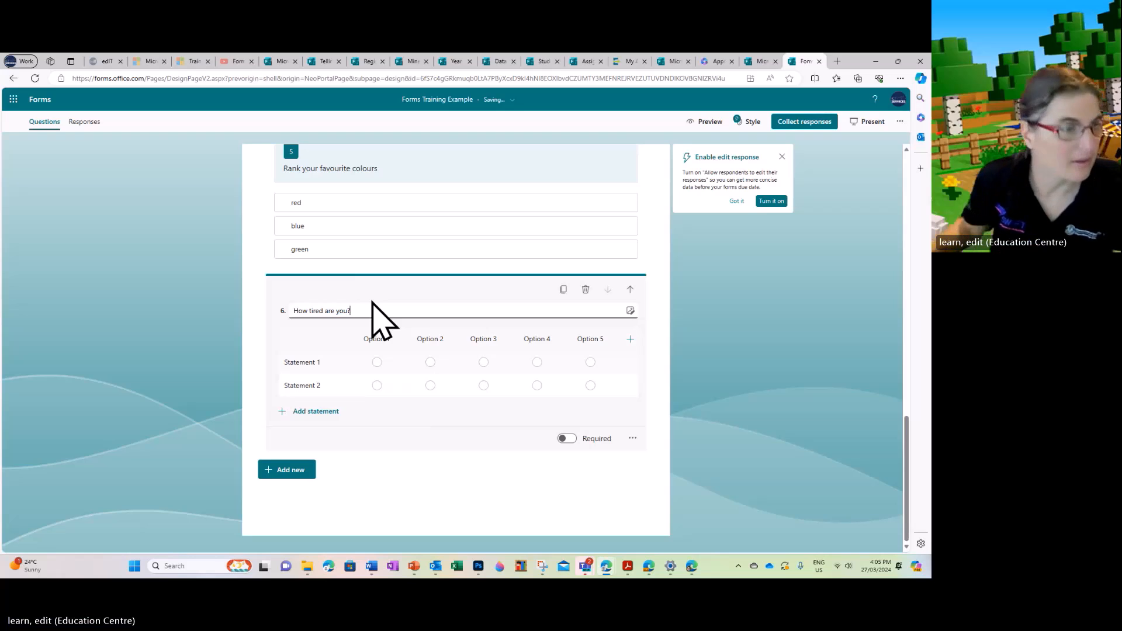
- Rename the first two statements of the Likert question to "at 9am" and "at 12pm"
left_click(315, 363)
type("at 9am")
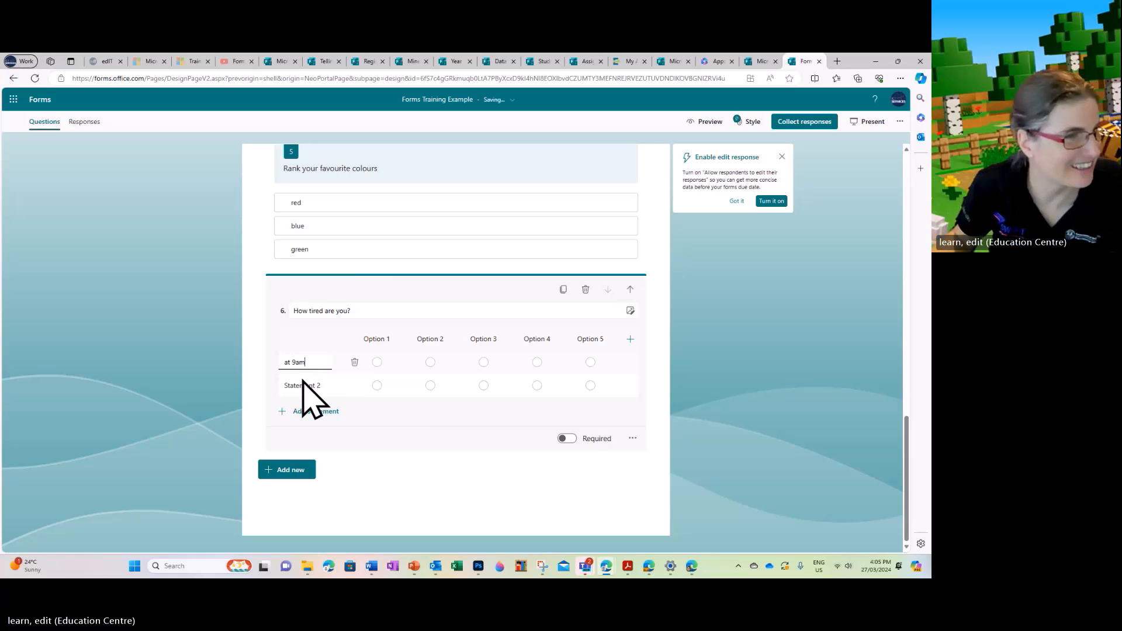
left_click(301, 385)
type("at ")
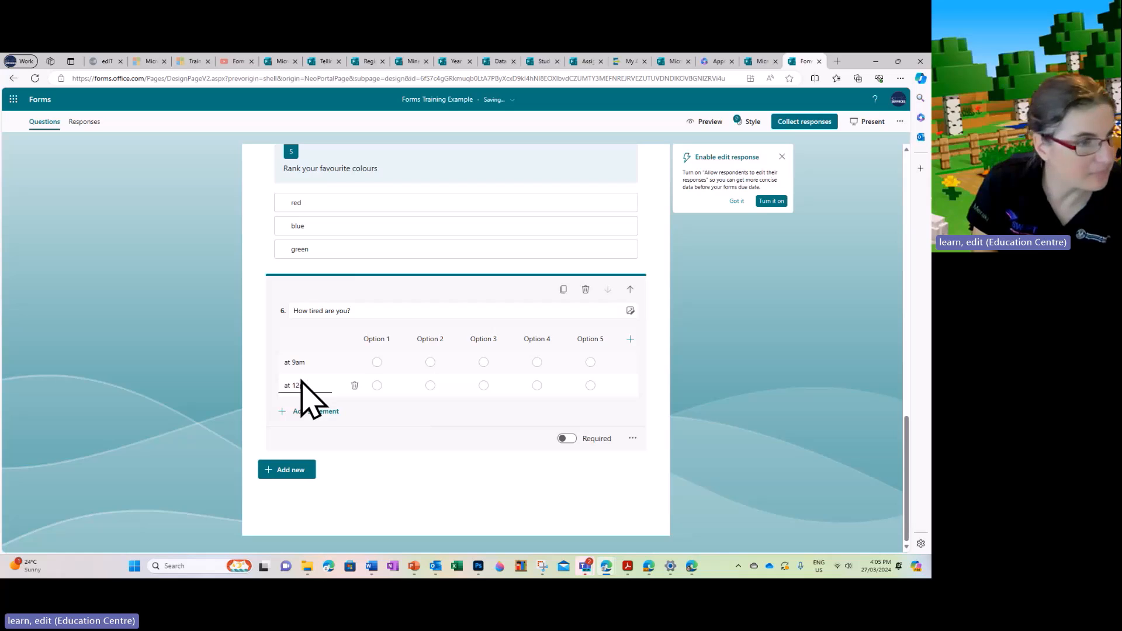
type("12pm")
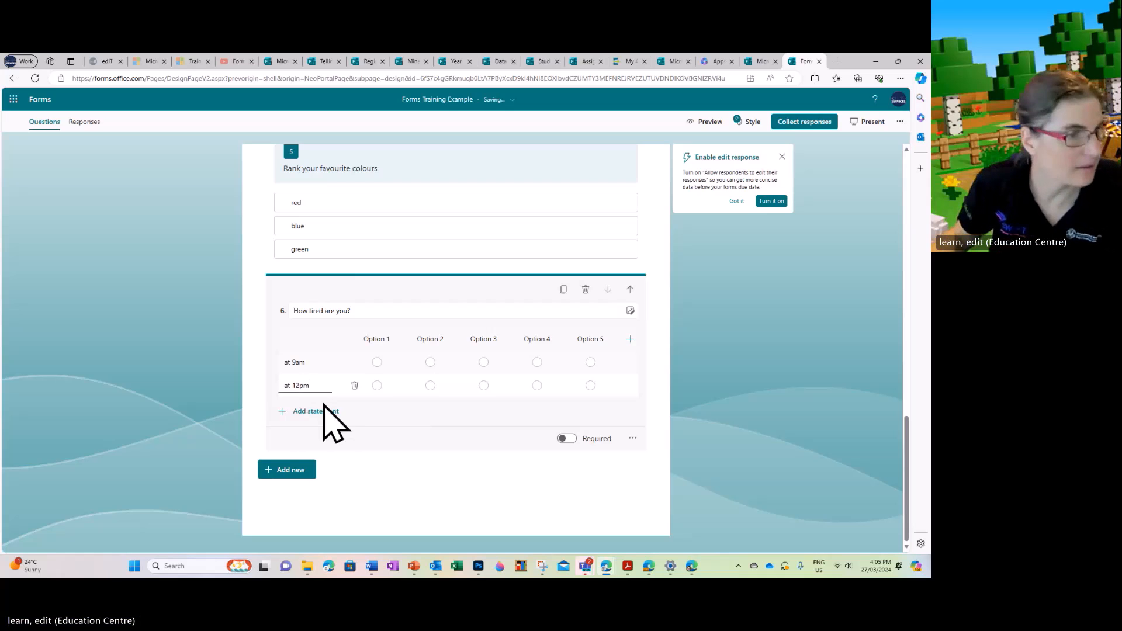
- Add two more statements to the Likert question, "at 3pm" and "at 12am"
left_click(310, 412)
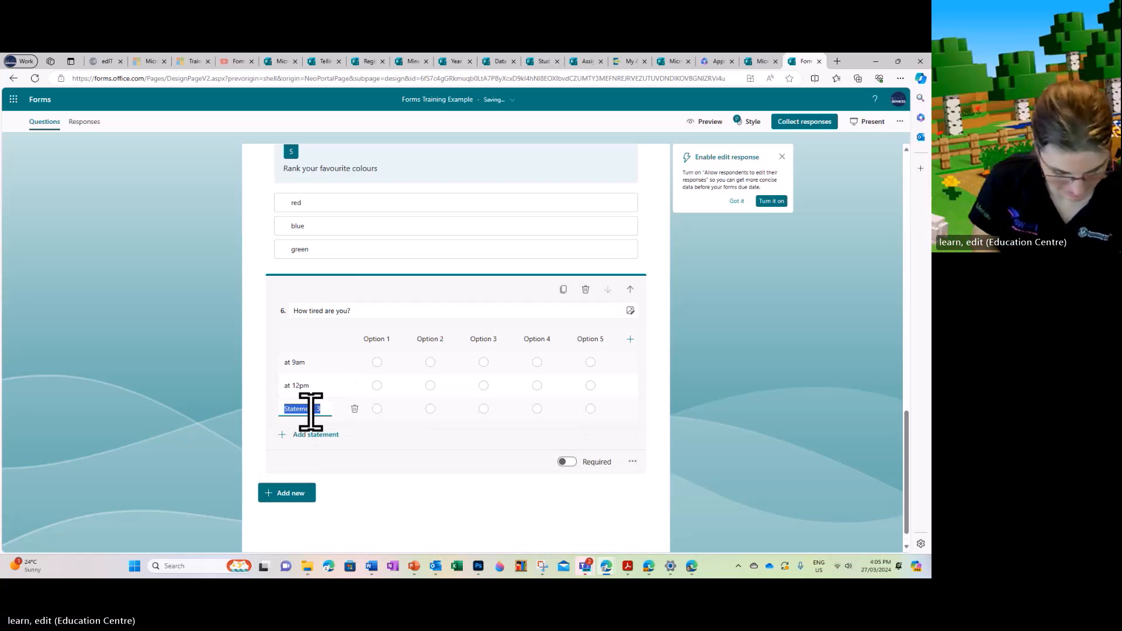
type("at 3pm")
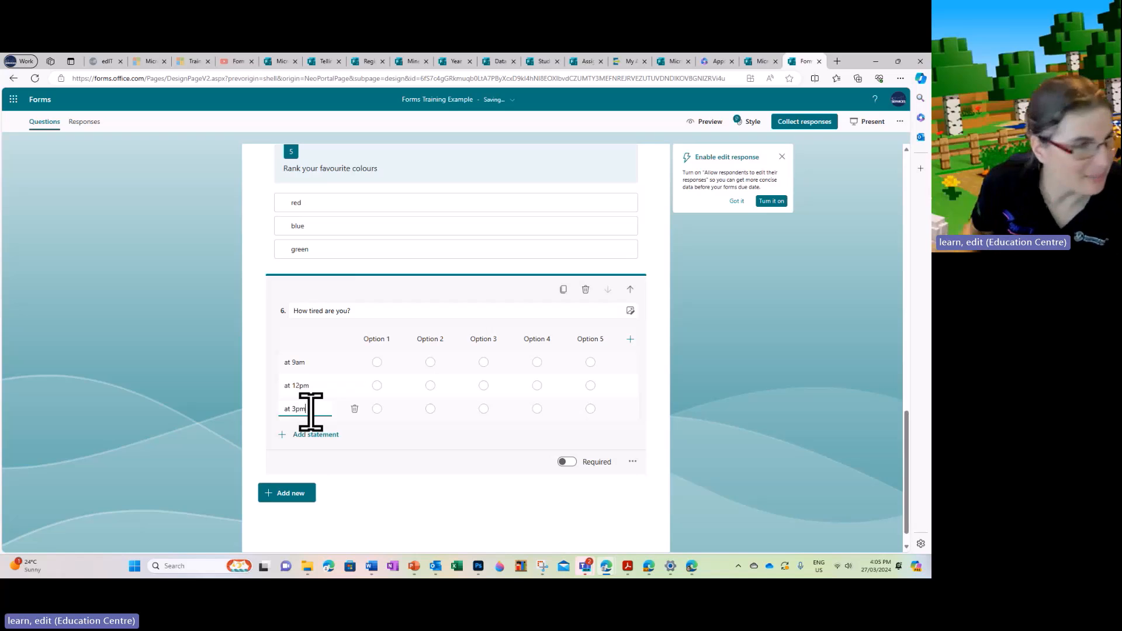
left_click(310, 434)
type("at 12am")
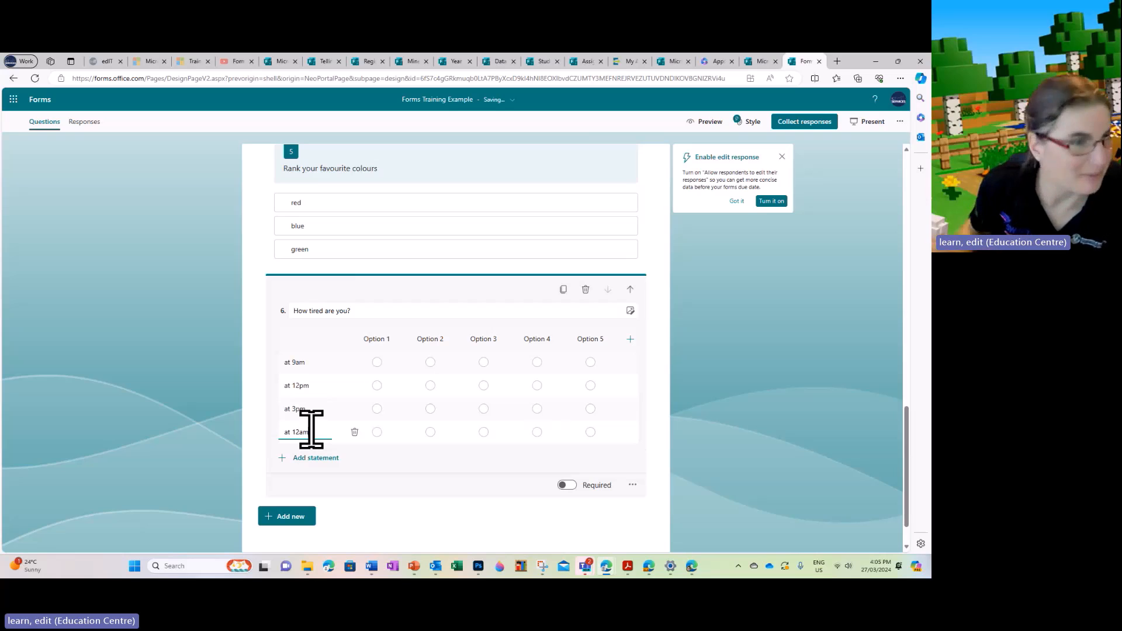
- Rename the first two Likert options to "a little" and "a lot"
left_click(372, 339)
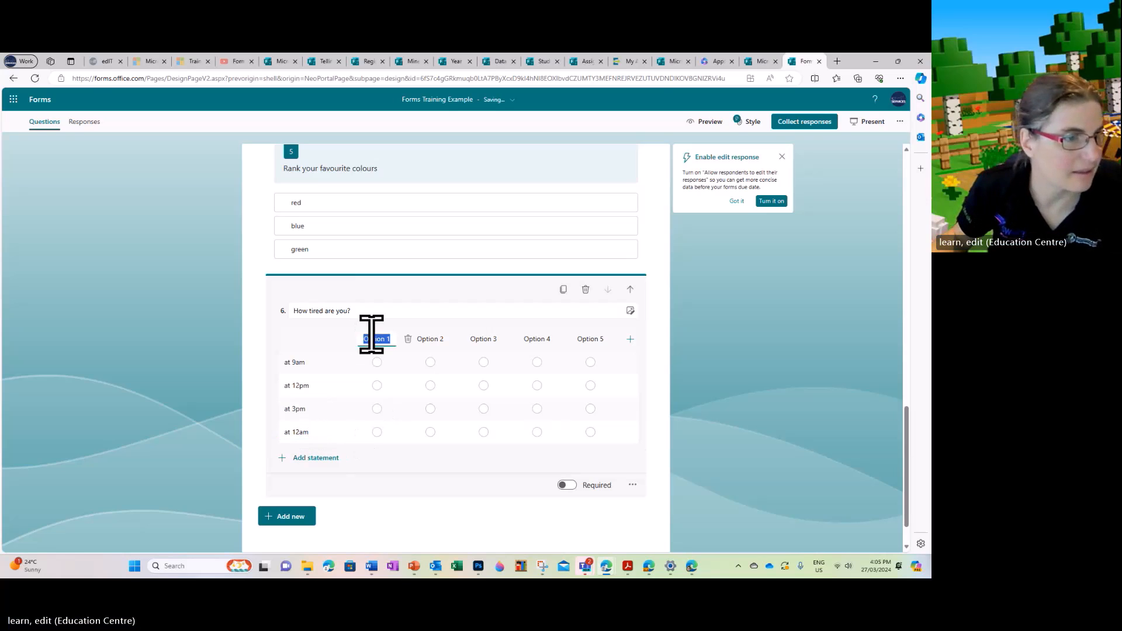
type("a little")
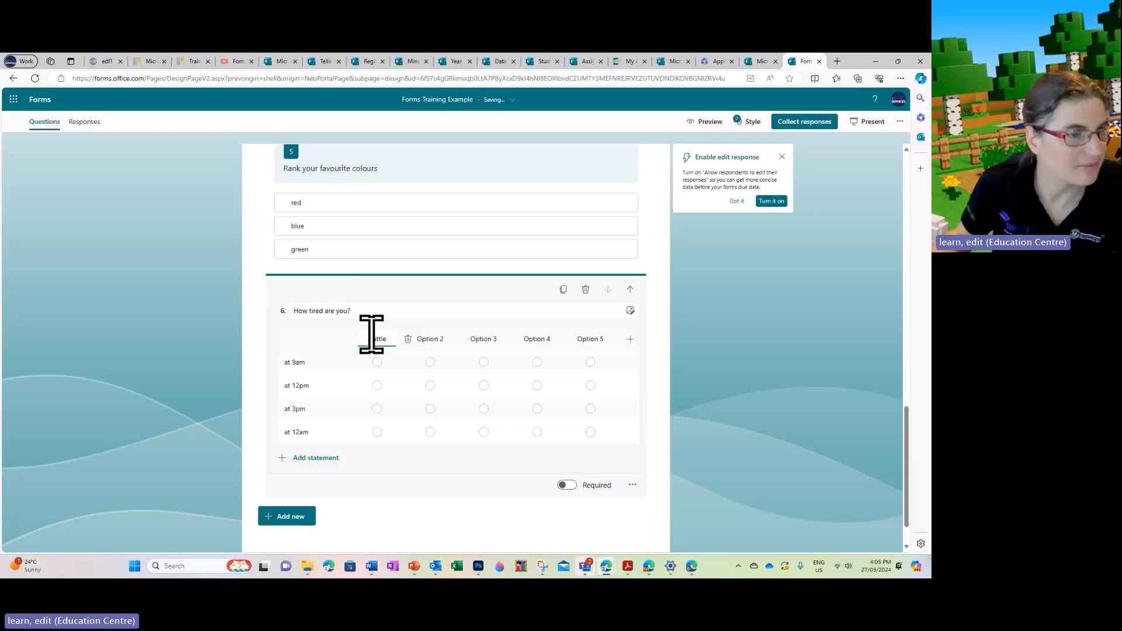
left_click(427, 342)
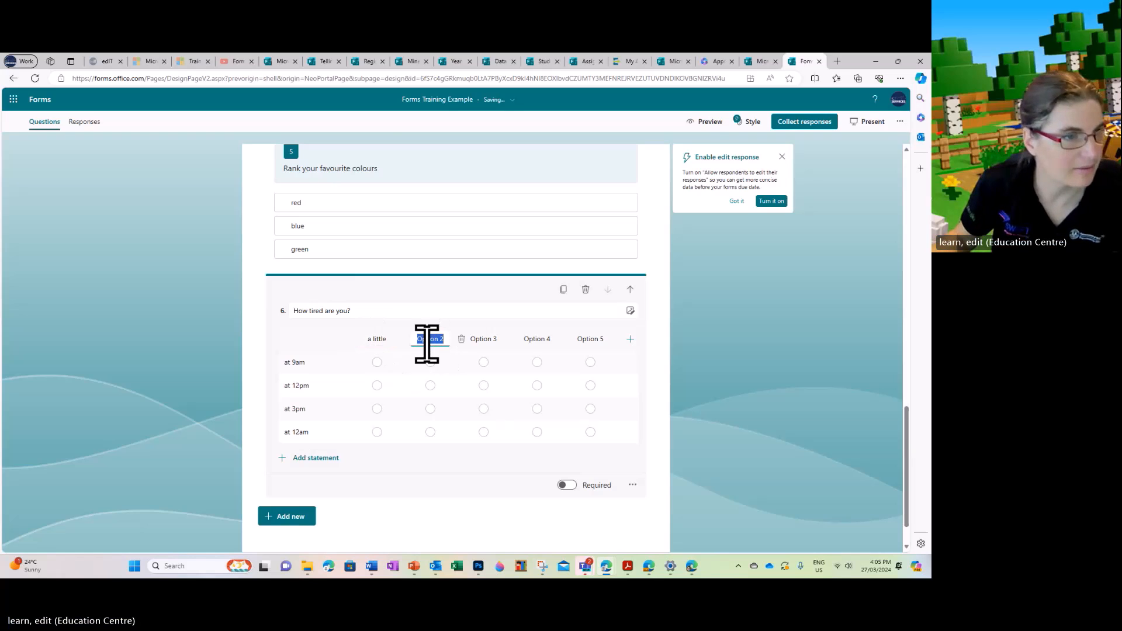
type("a lot")
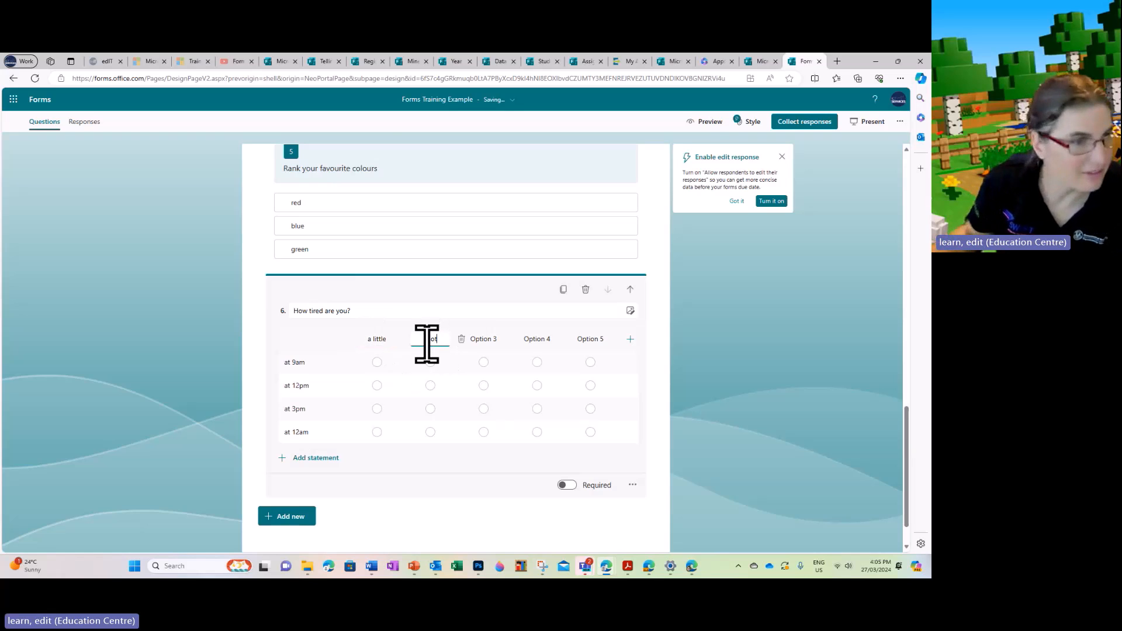
- Rename the third Likert option to "asleep already", correcting its spelling
left_click(479, 341)
type("aslee")
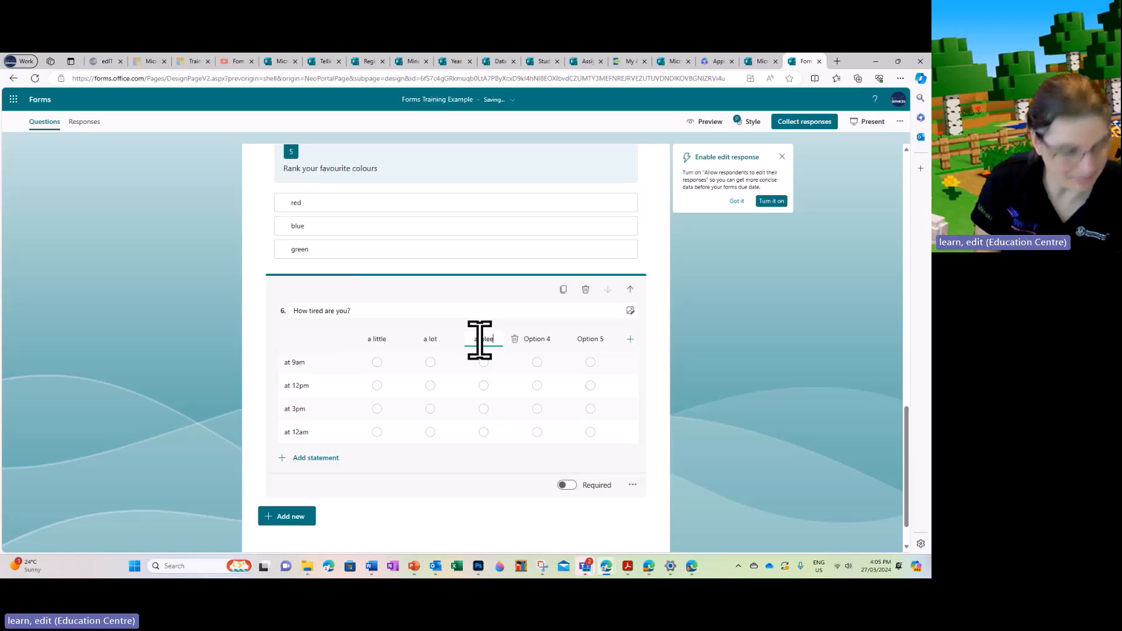
type("p already")
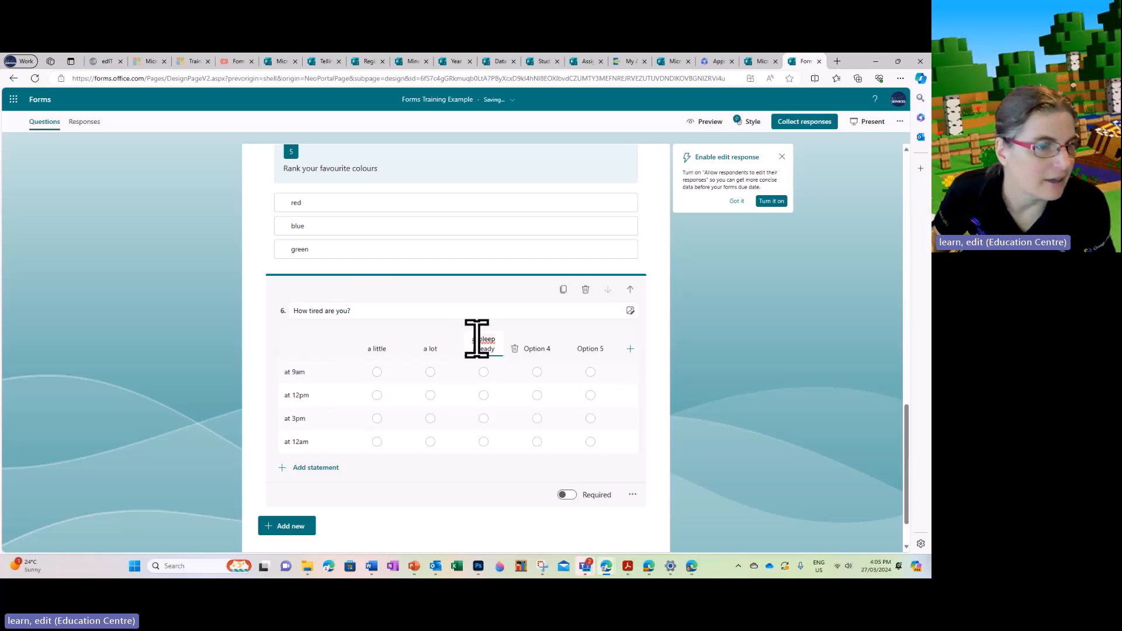
left_click(476, 339)
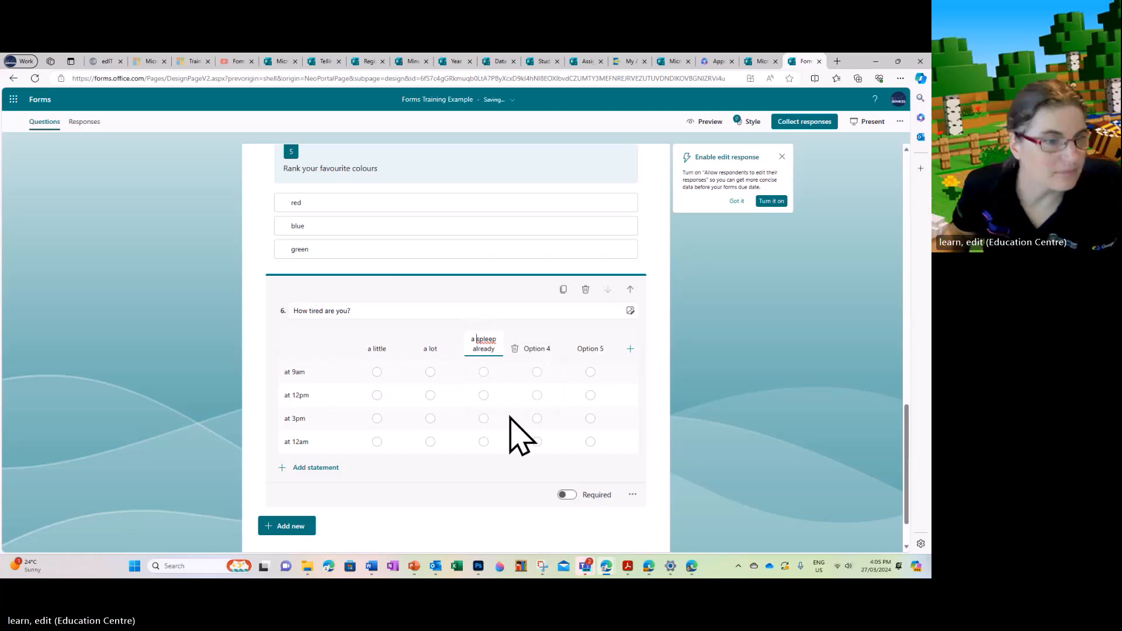
right_click(485, 339)
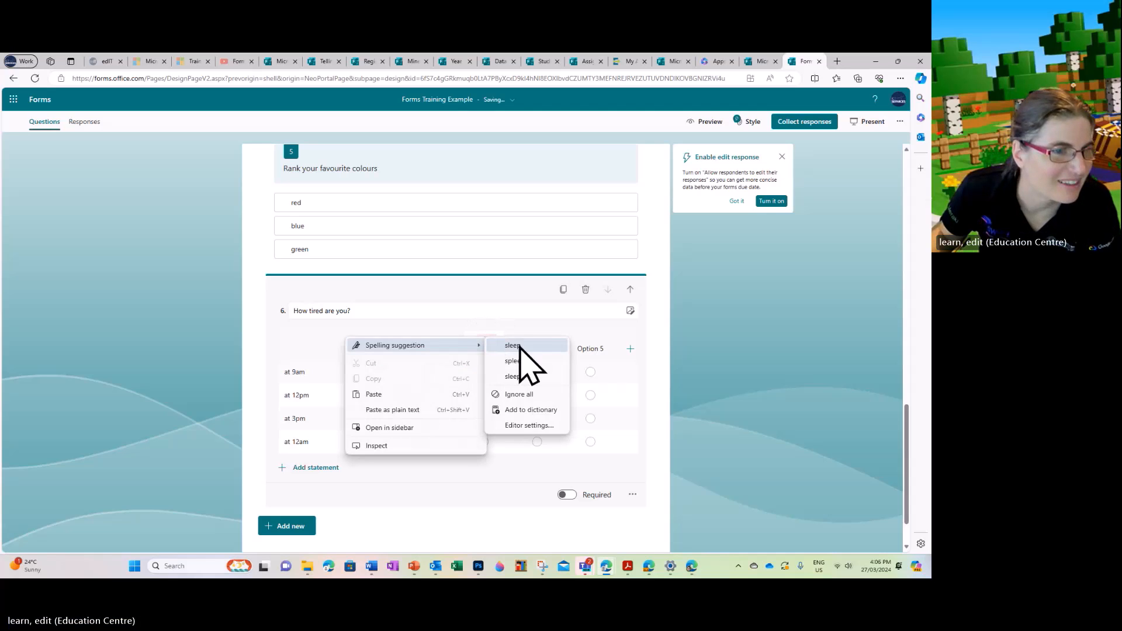
left_click(514, 346)
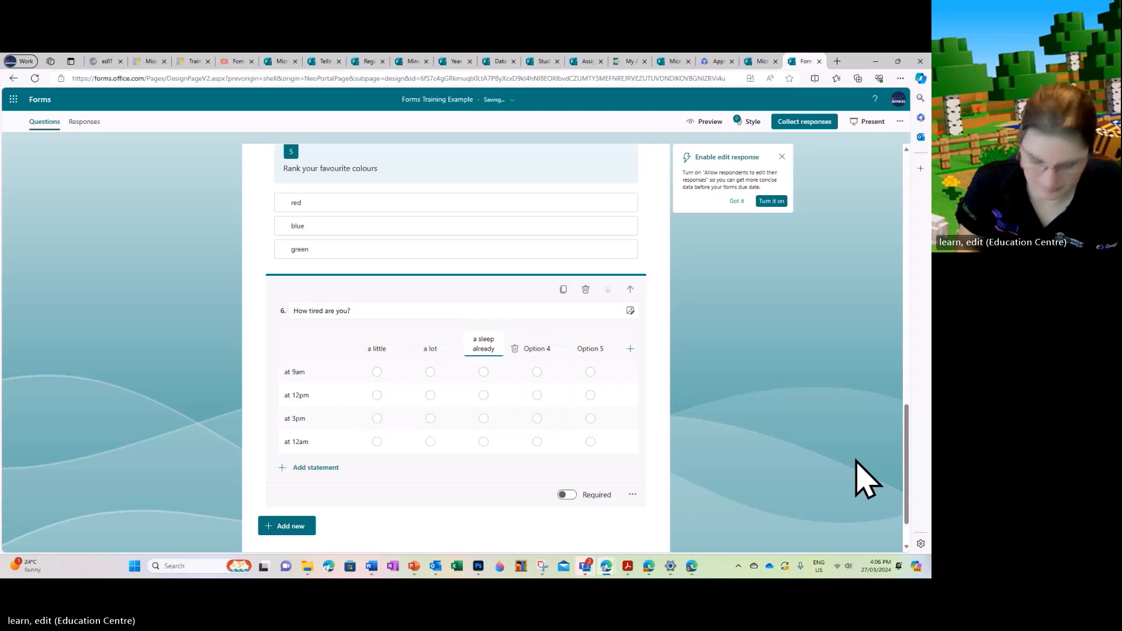
left_click(674, 439)
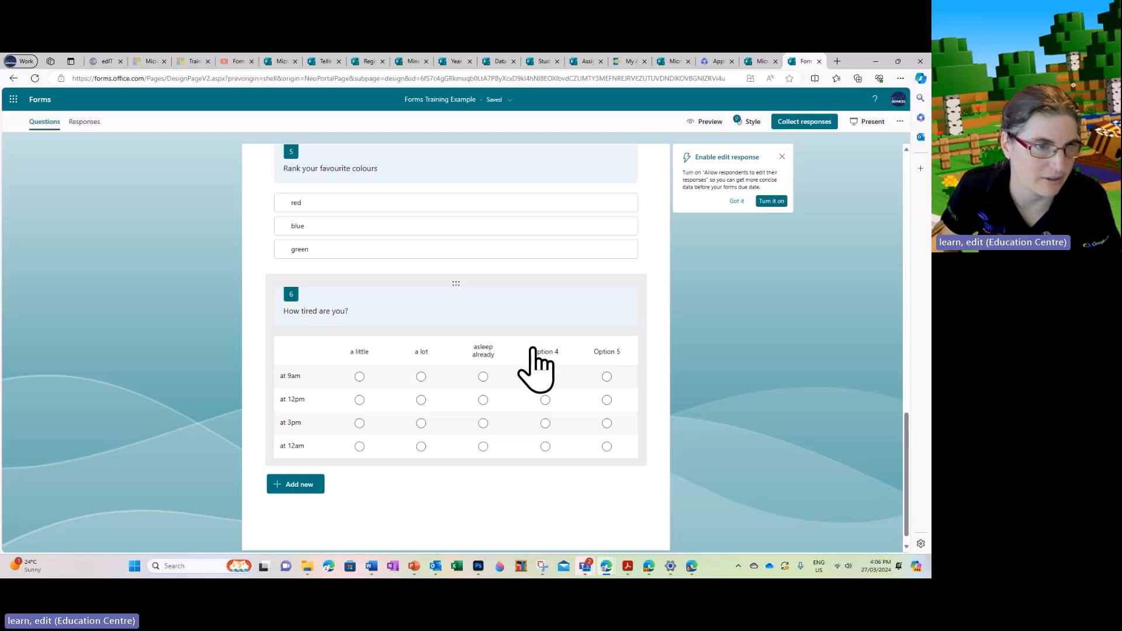
- Delete the unused Option 4 and Option 5 columns from the "How tired are you?" question
left_click(556, 368)
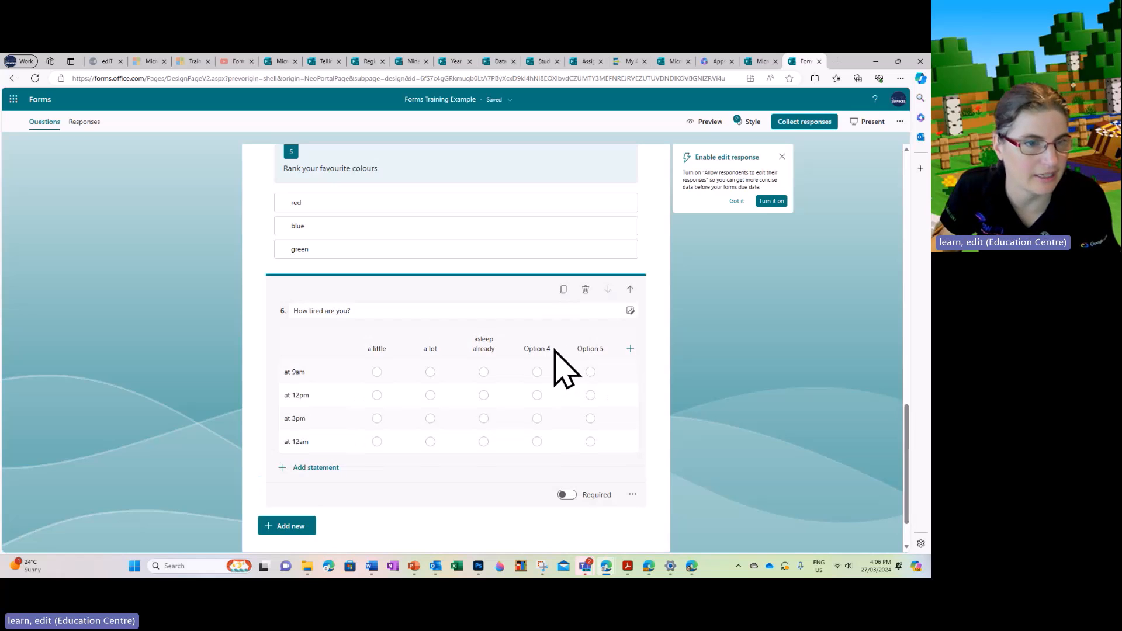
left_click(536, 349)
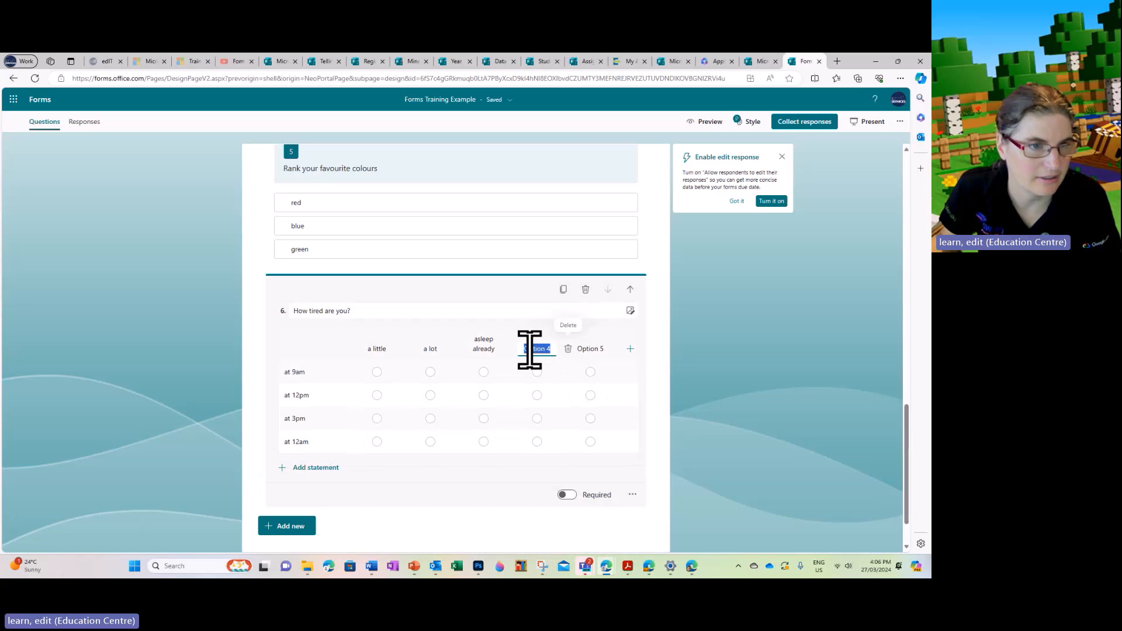
left_click(568, 348)
left_click(584, 349)
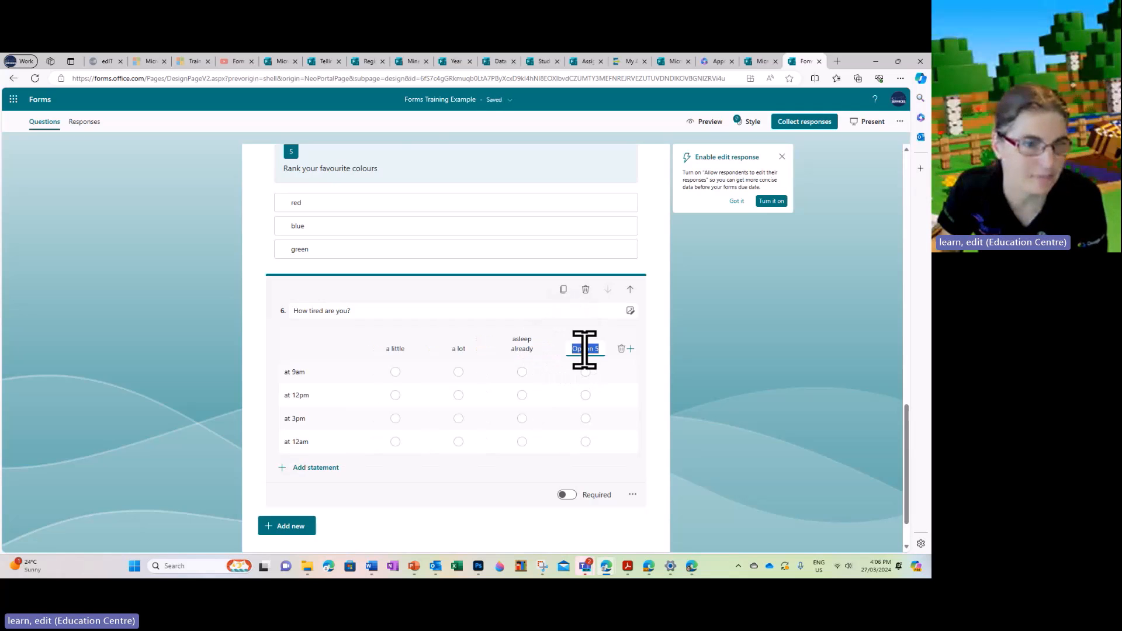
left_click(621, 349)
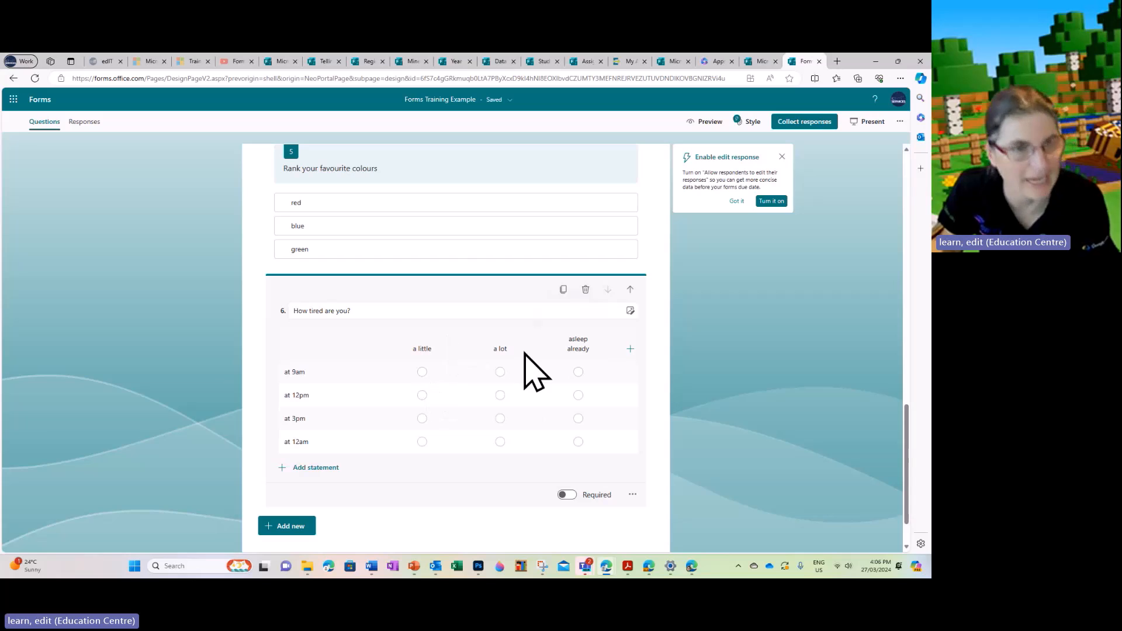
- Add four placeholder options and a fifth blank statement to the "How tired are you?" question
left_click(631, 349)
left_click(631, 349)
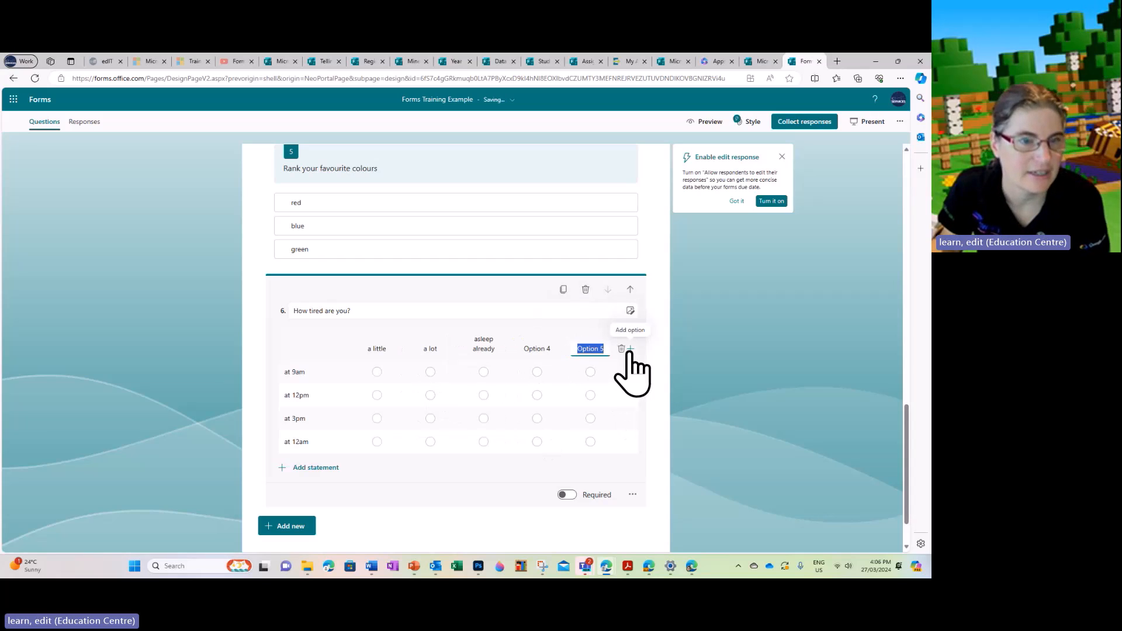
left_click(630, 349)
left_click(630, 349)
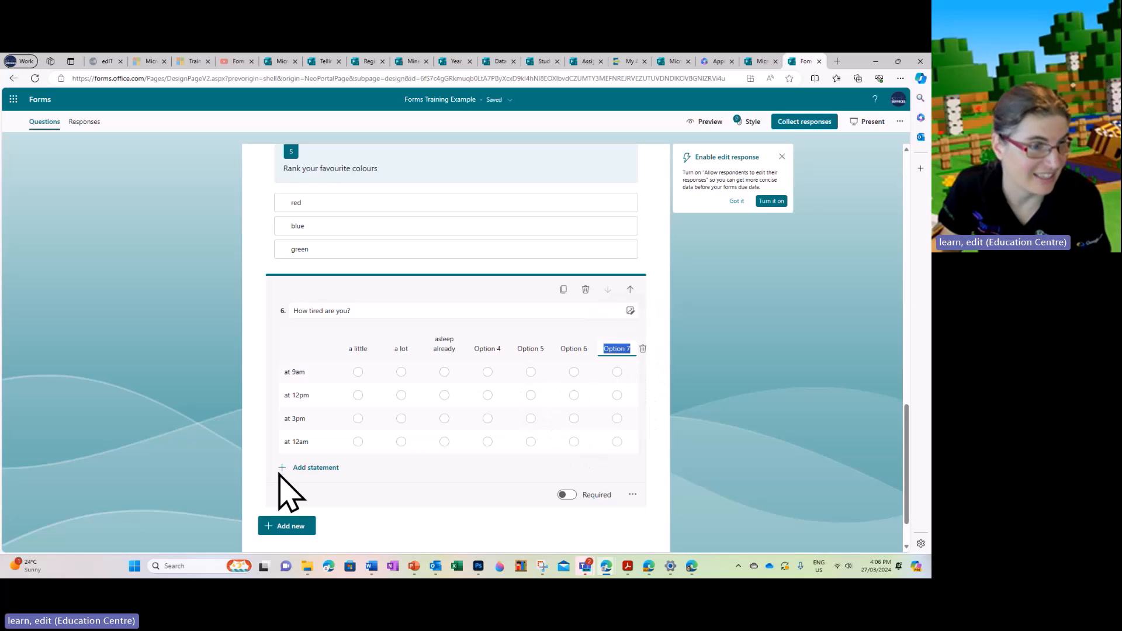
left_click(316, 468)
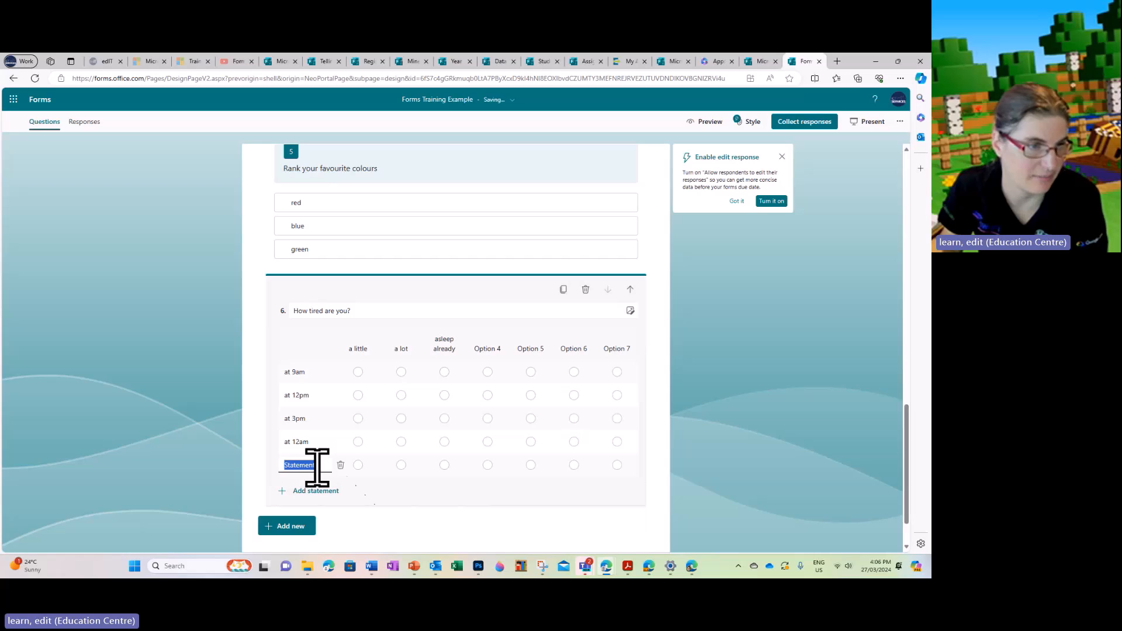
- Delete the blank fifth statement and the placeholder Option 4 to Option 7 columns from the "How tired are you?" question
left_click(340, 465)
left_click(615, 350)
left_click(642, 350)
left_click(604, 348)
left_click(622, 349)
left_click(589, 349)
left_click(621, 349)
left_click(582, 349)
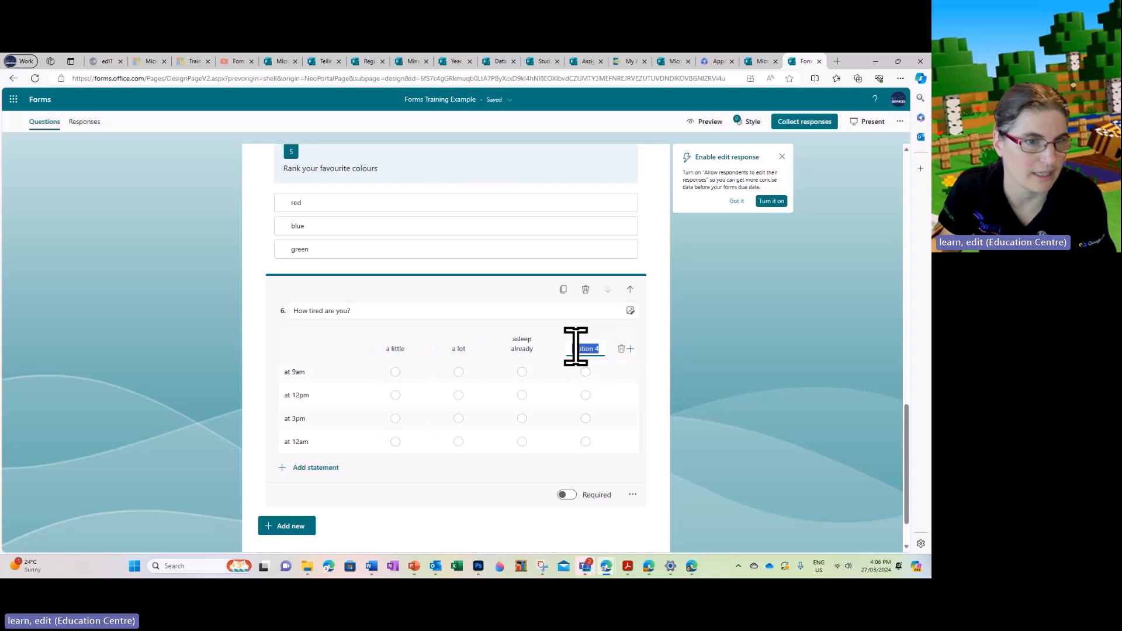
left_click(621, 349)
- Check which additional settings are available for the "How tired are you?" question
left_click(579, 500)
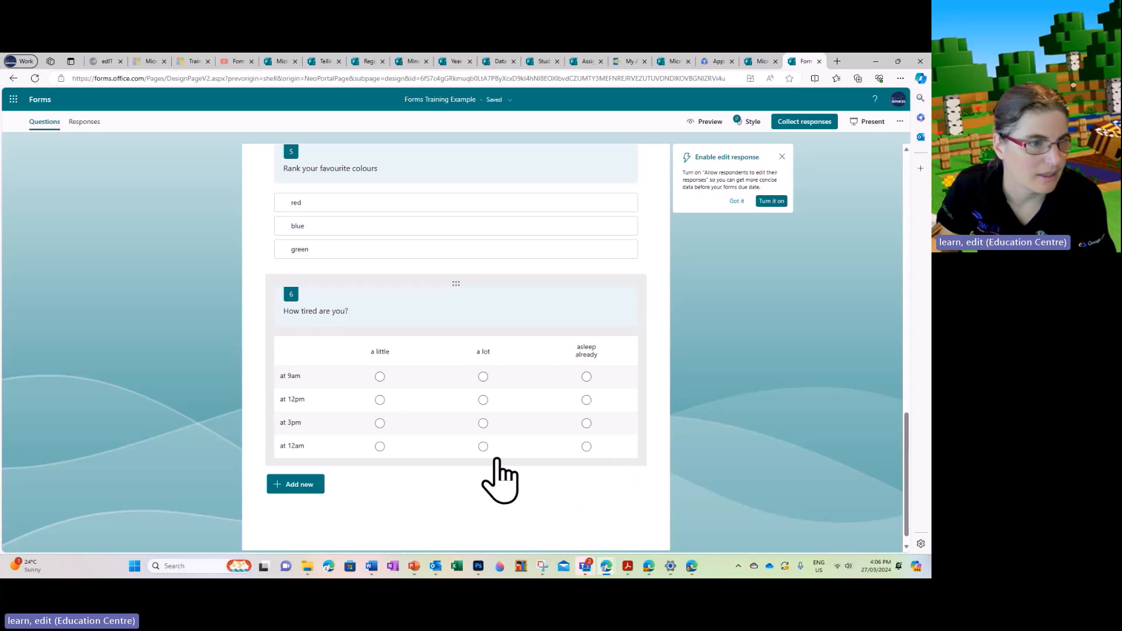
left_click(464, 414)
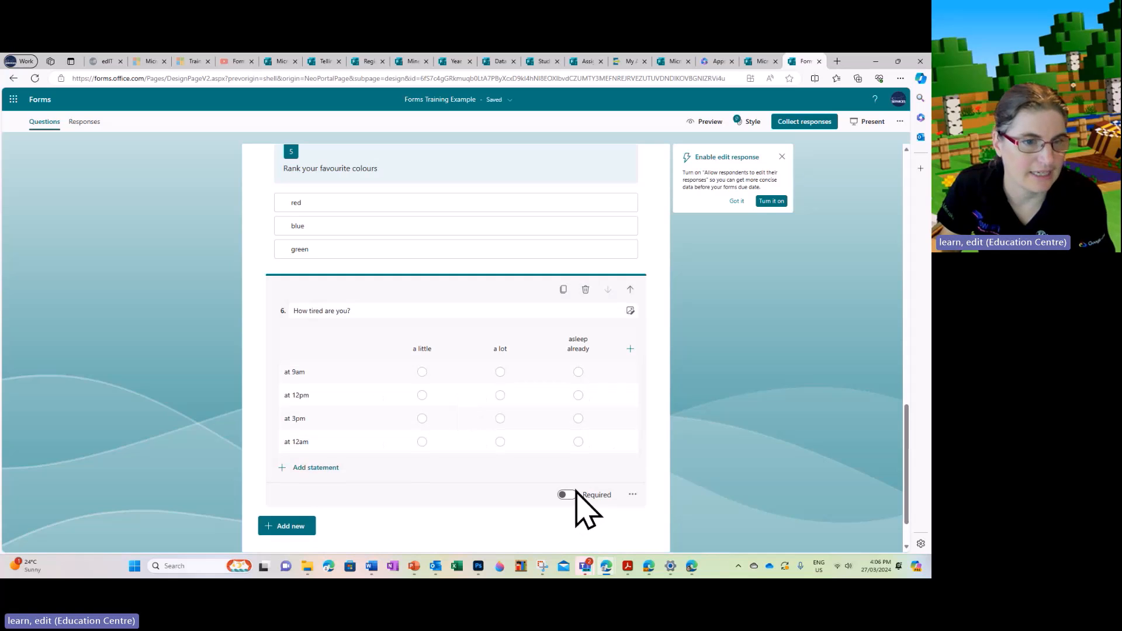
left_click(634, 496)
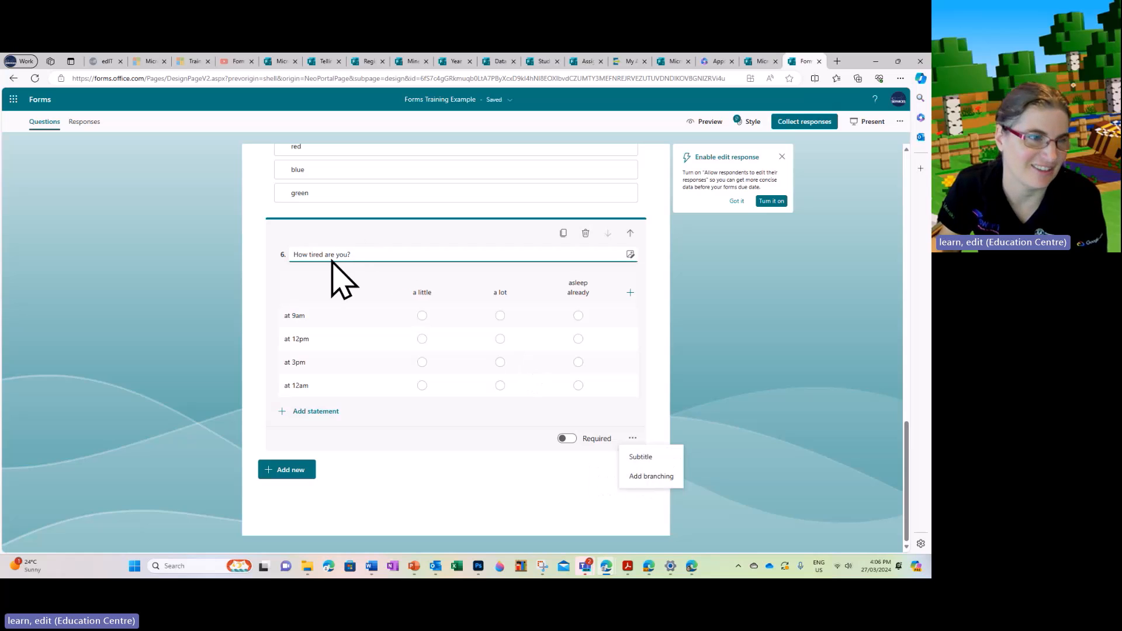
left_click(560, 497)
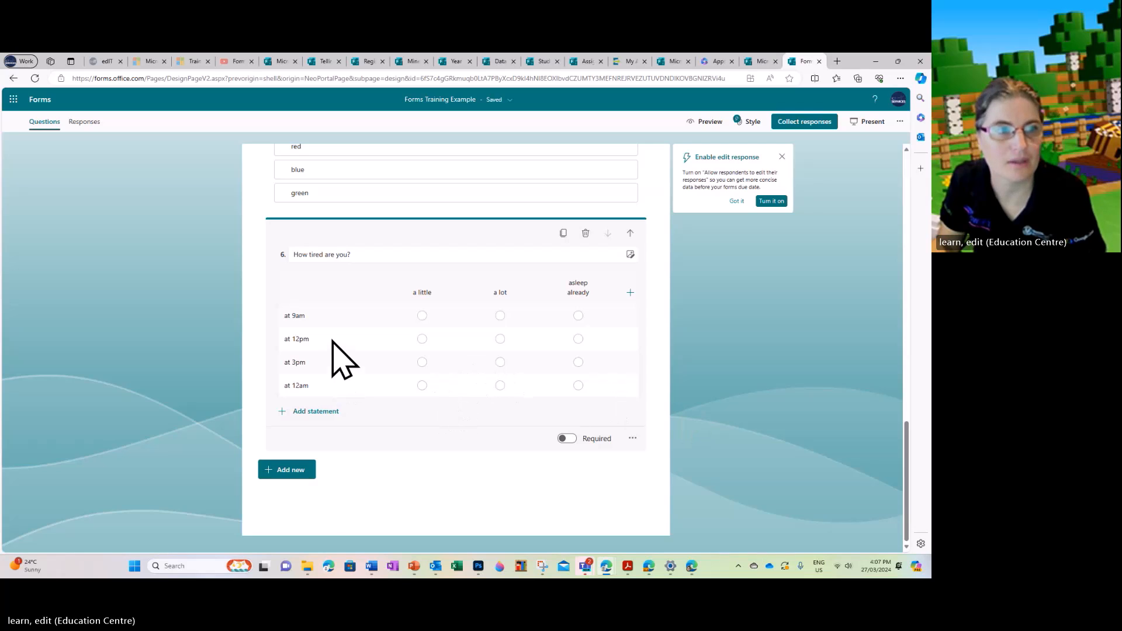
- Remove the number restriction from question 2, "Name the type of animals you have as pets"
scroll(364, 356, "up", 2)
scroll(363, 357, "down", 1)
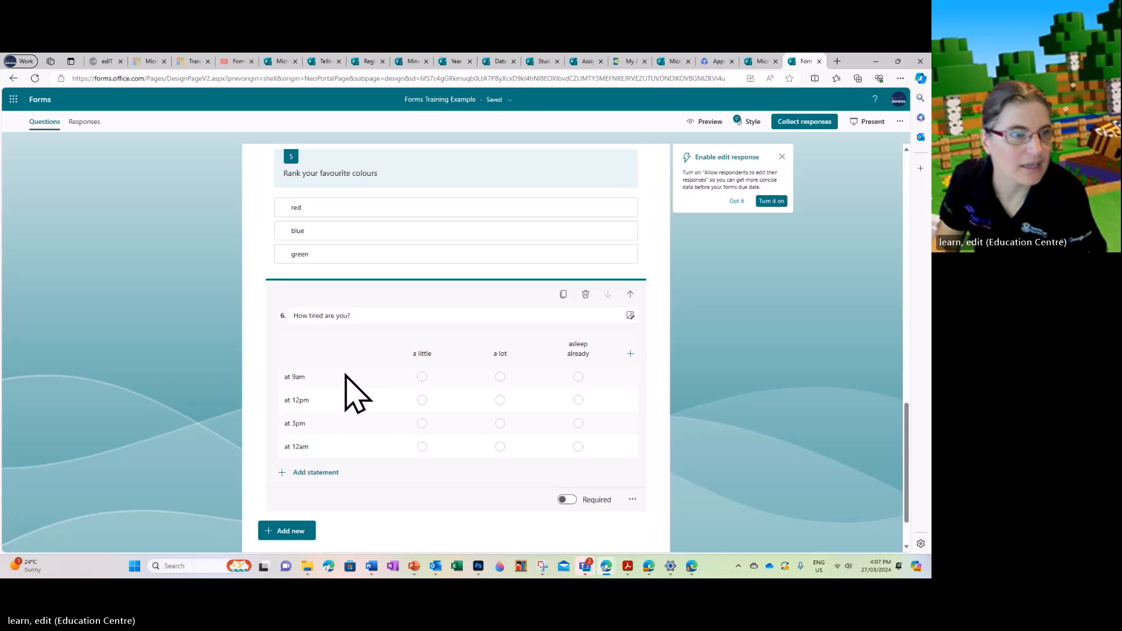
scroll(346, 377, "up", 3)
scroll(345, 377, "down", 4)
scroll(346, 377, "up", 2)
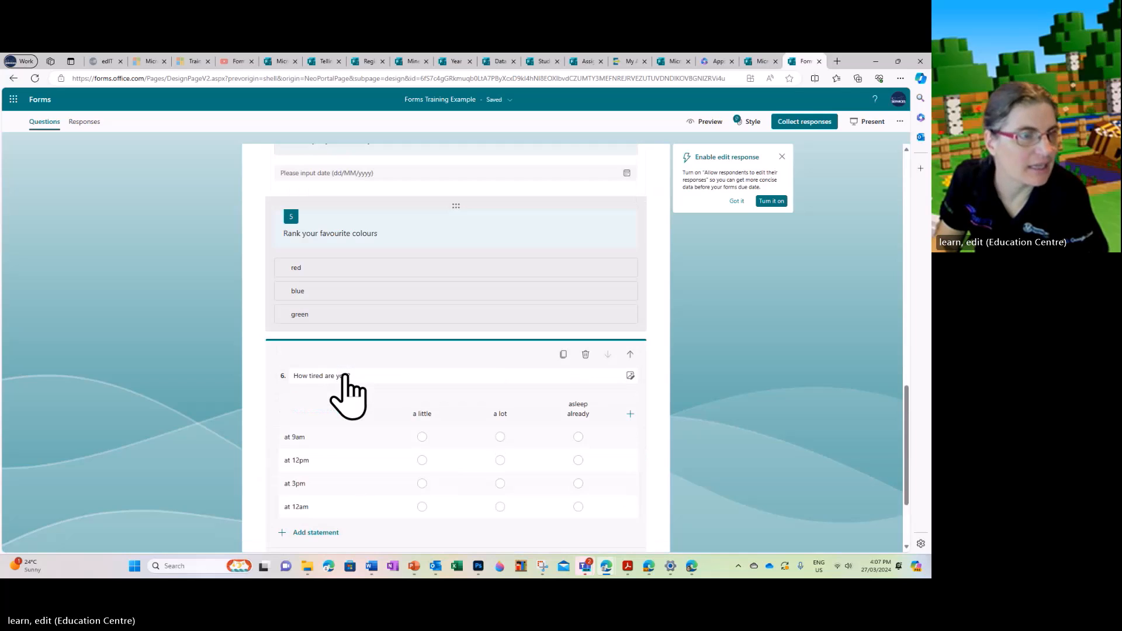
scroll(345, 377, "up", 5)
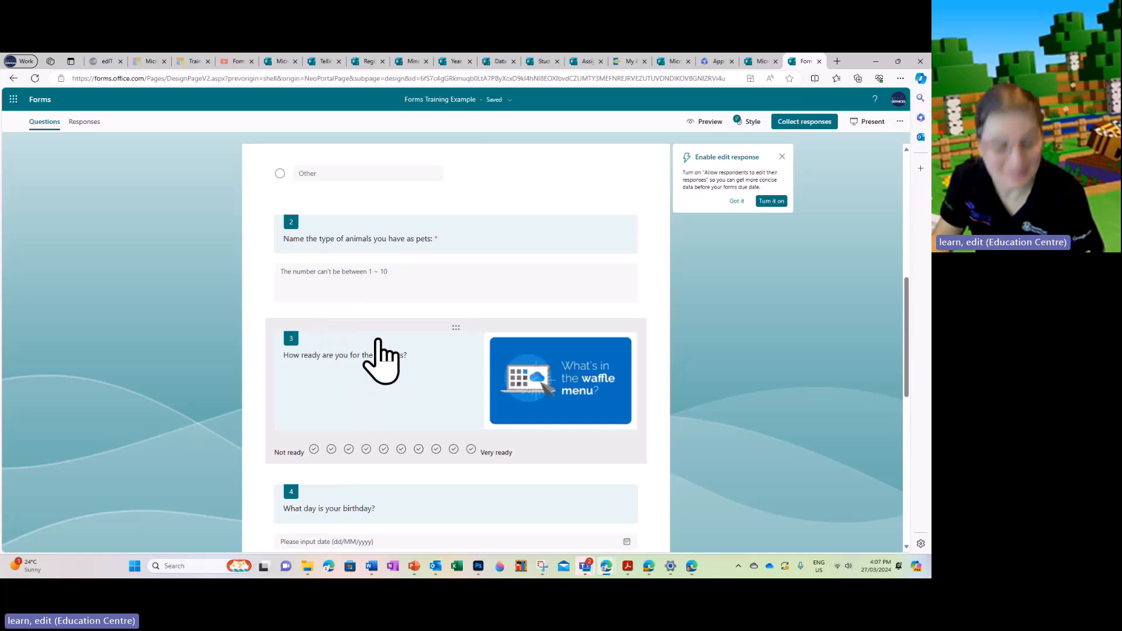
left_click(401, 288)
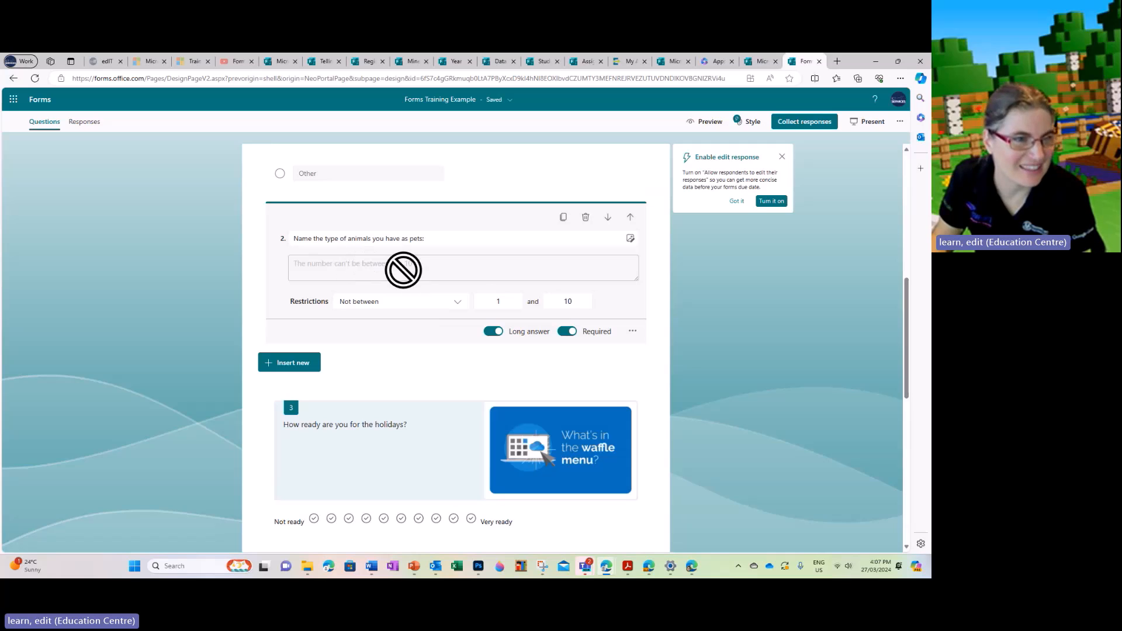
left_click(633, 332)
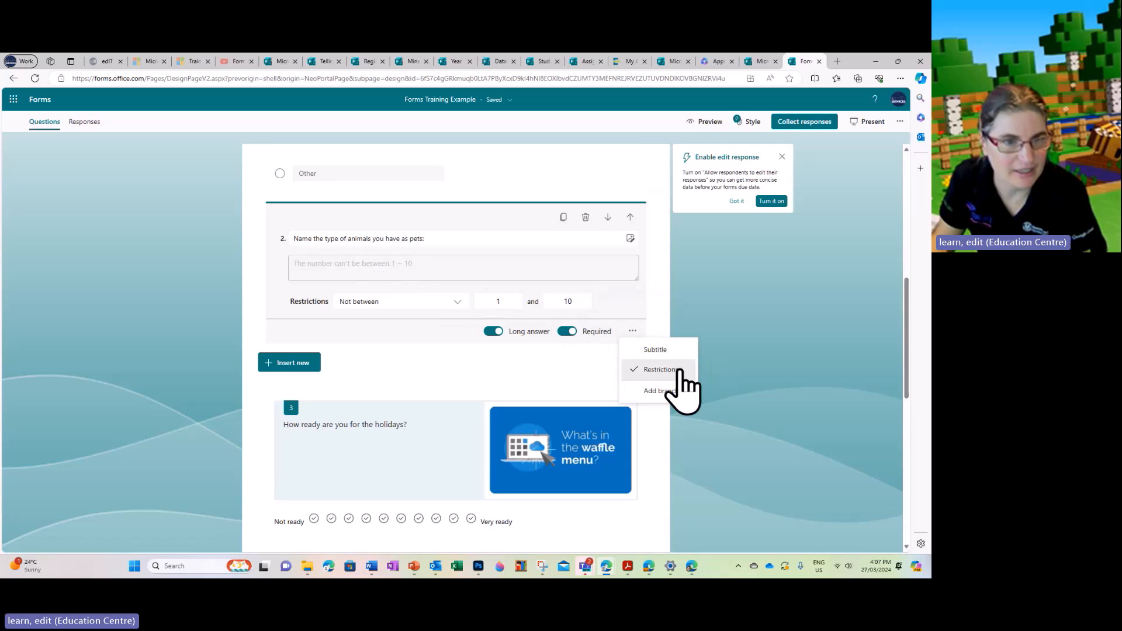
left_click(638, 370)
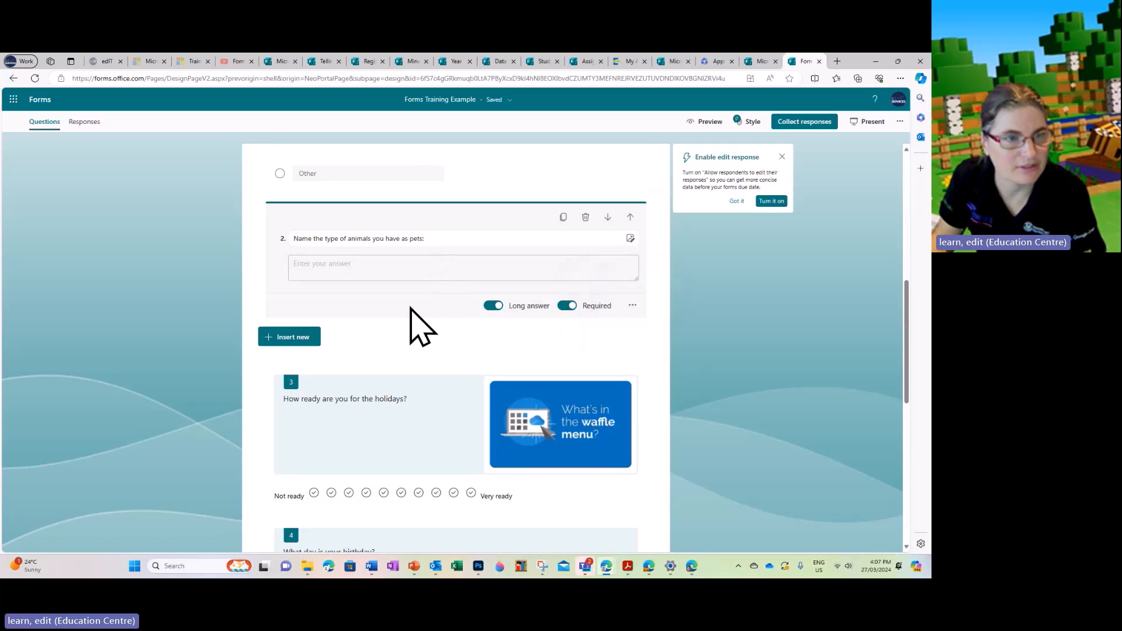
- Turn the restriction on question 2 back on and remove it again
left_click(633, 305)
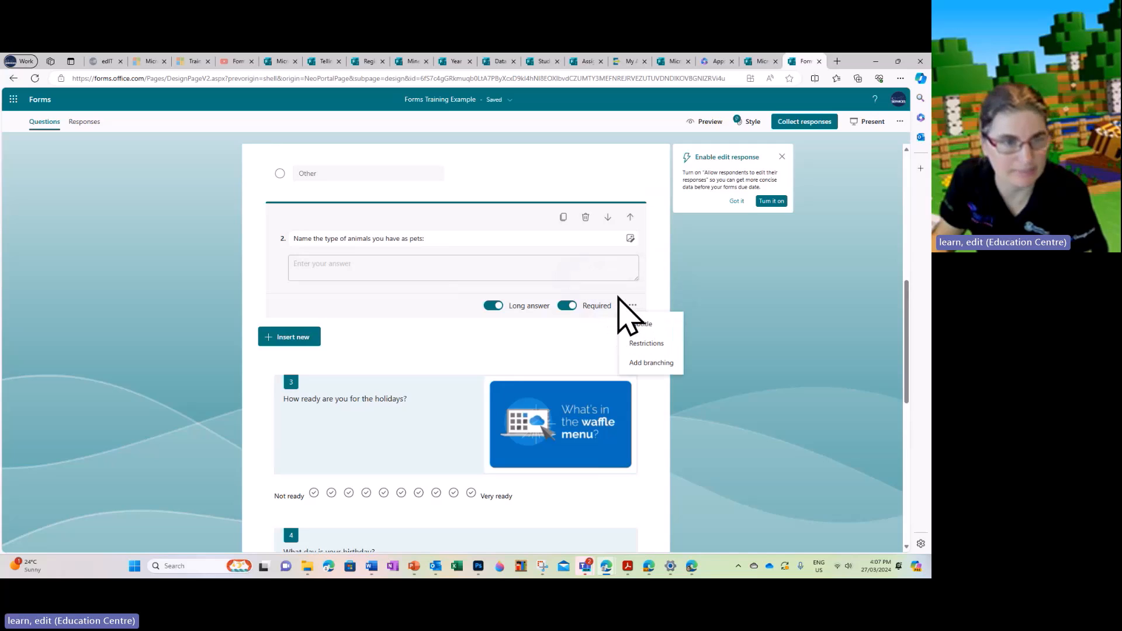
left_click(659, 347)
left_click(632, 329)
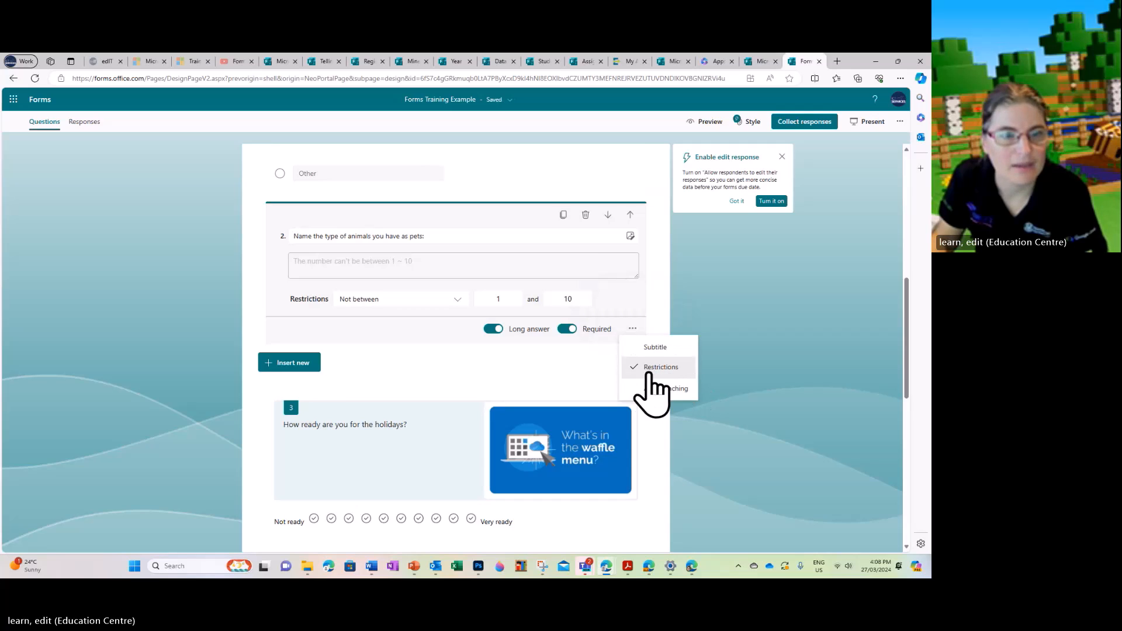
left_click(639, 368)
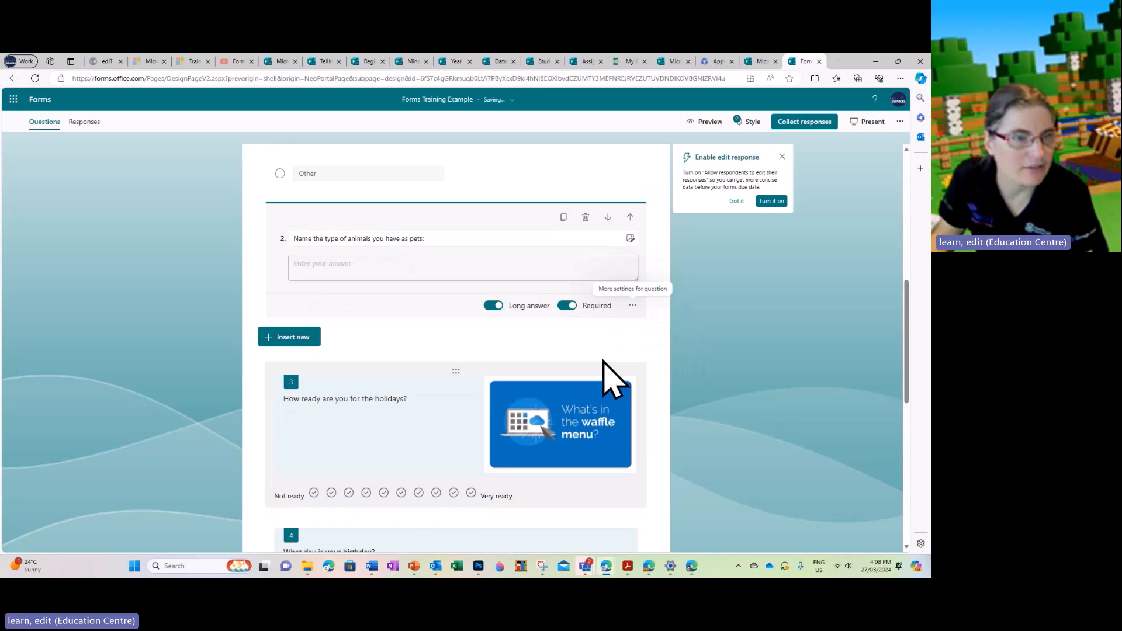
- Turn off the long answer setting for question 2 and look over its additional settings and the insertable question types
left_click(490, 307)
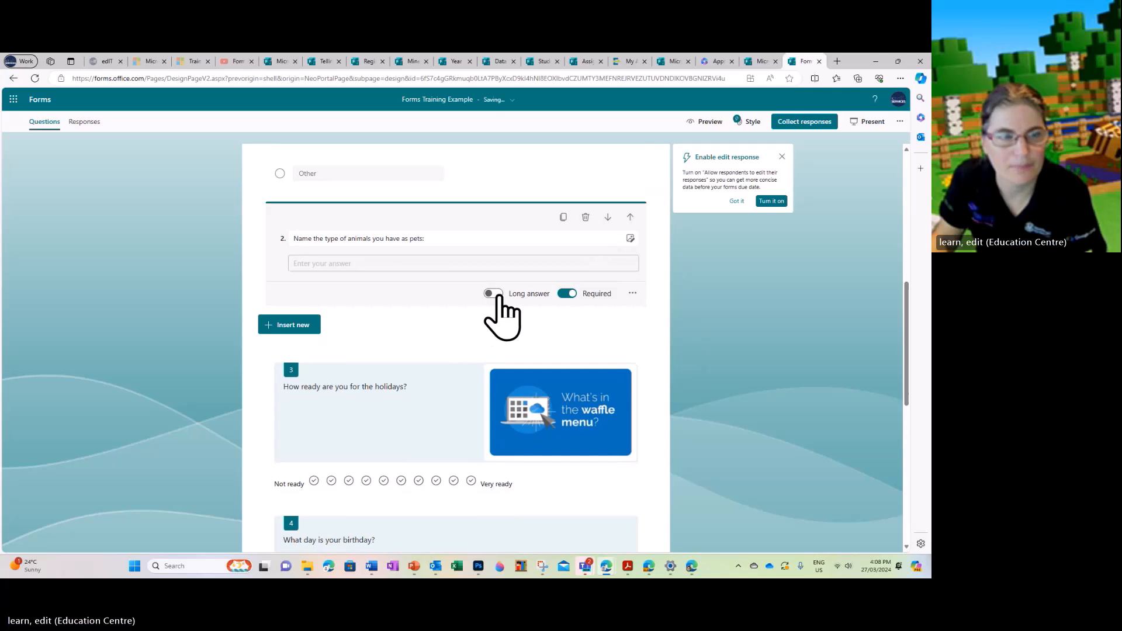
left_click(632, 293)
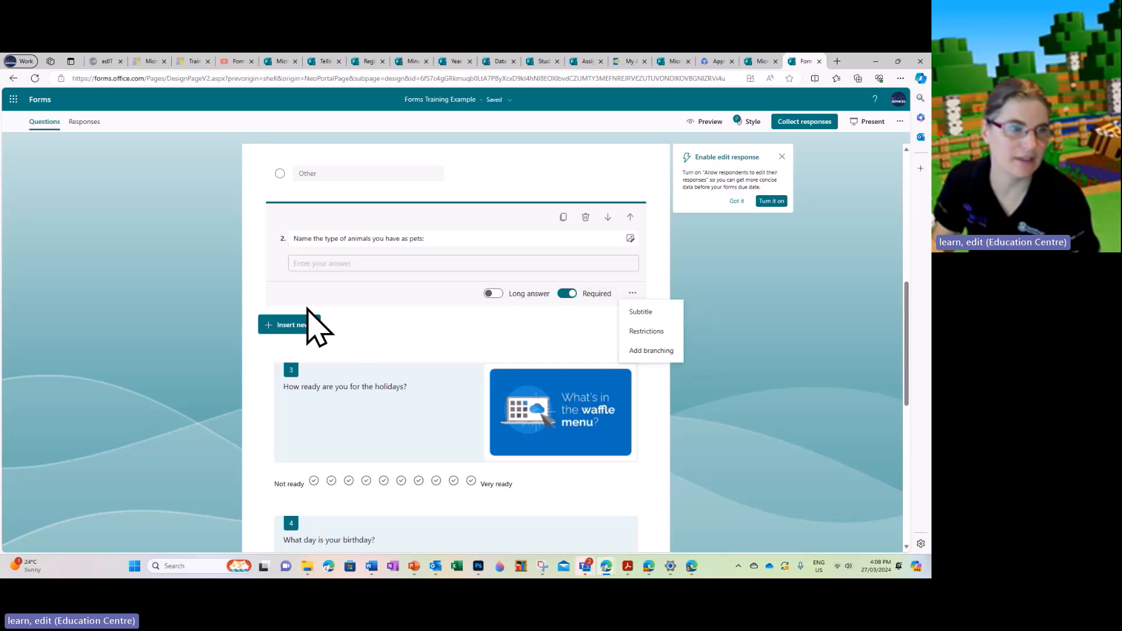
left_click(307, 325)
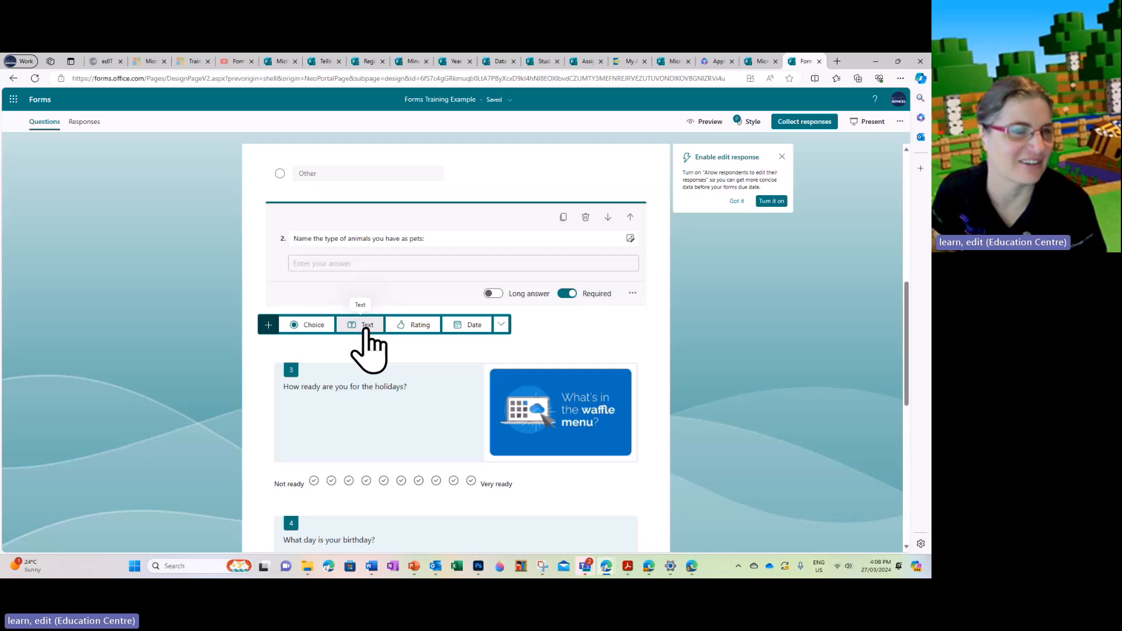
left_click(727, 354)
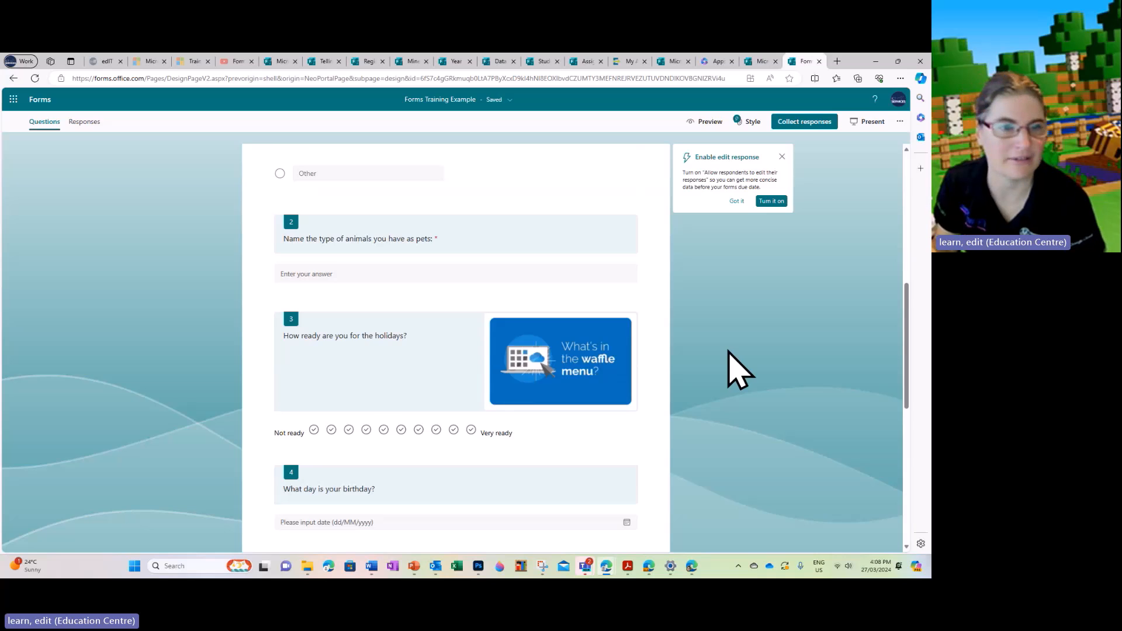
- Add an Upload File question at the end of the form, after the "How tired are you?" question
scroll(729, 352, "down", 7)
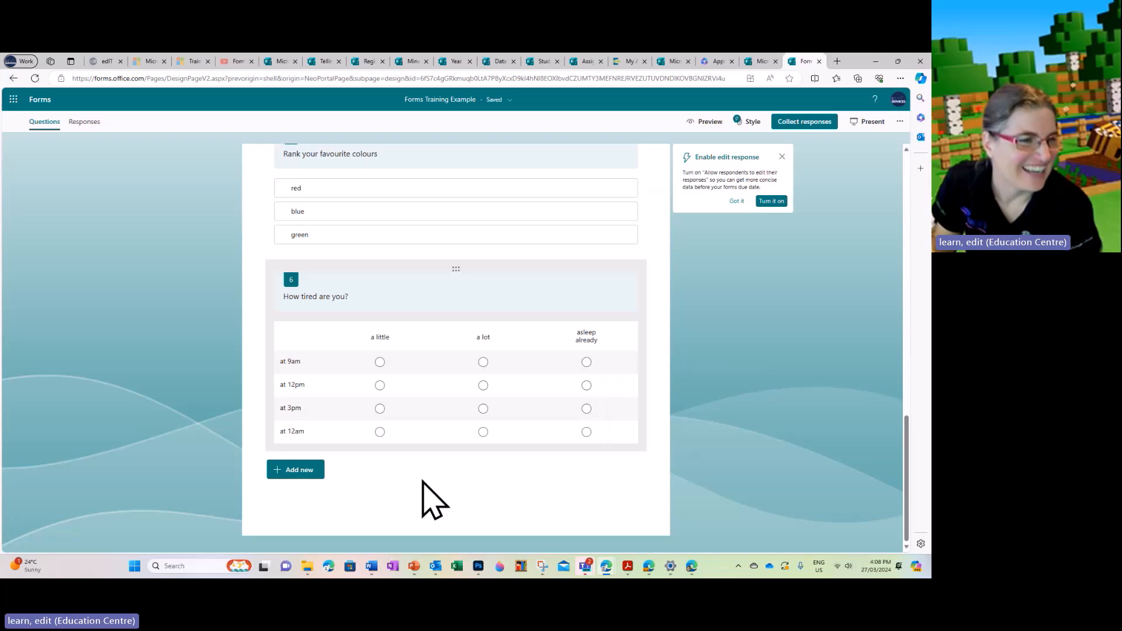
left_click(315, 472)
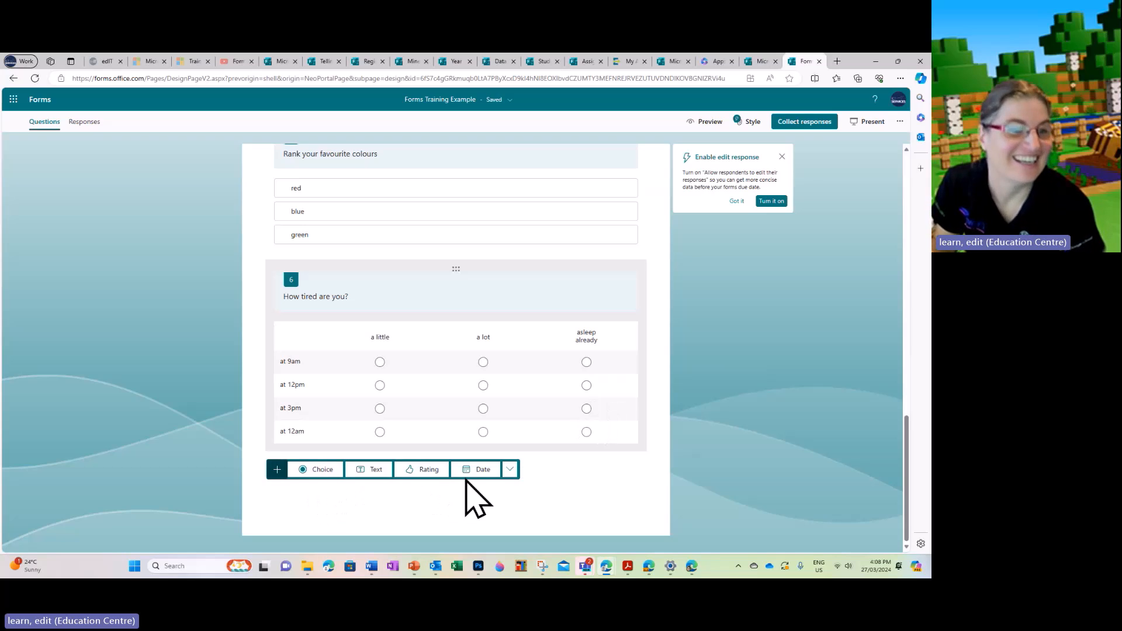
left_click(509, 470)
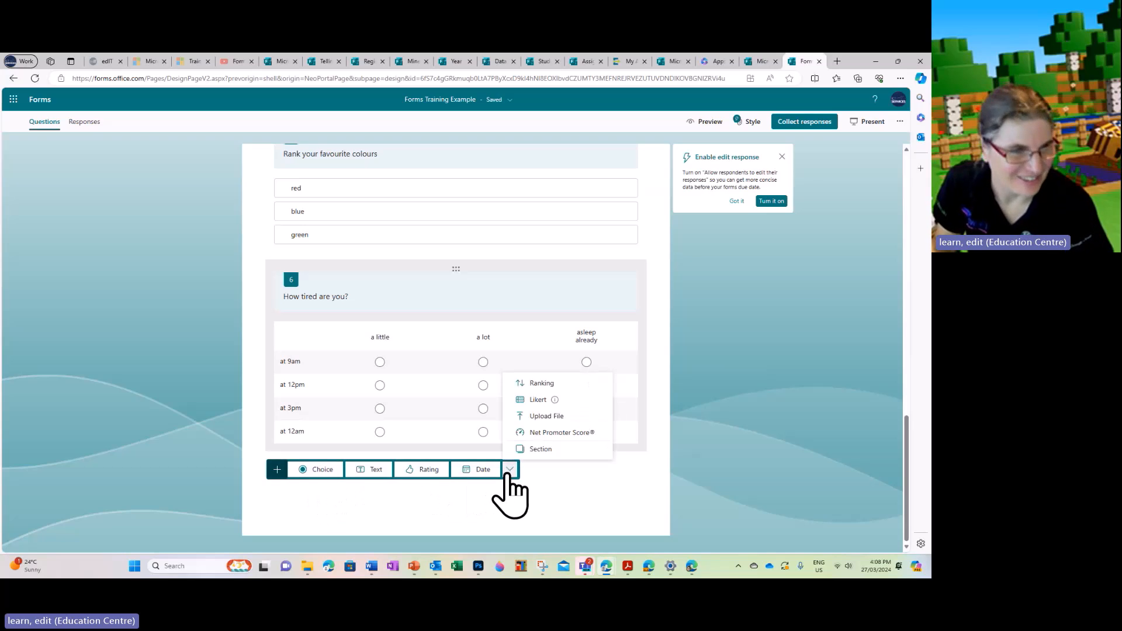
left_click(544, 416)
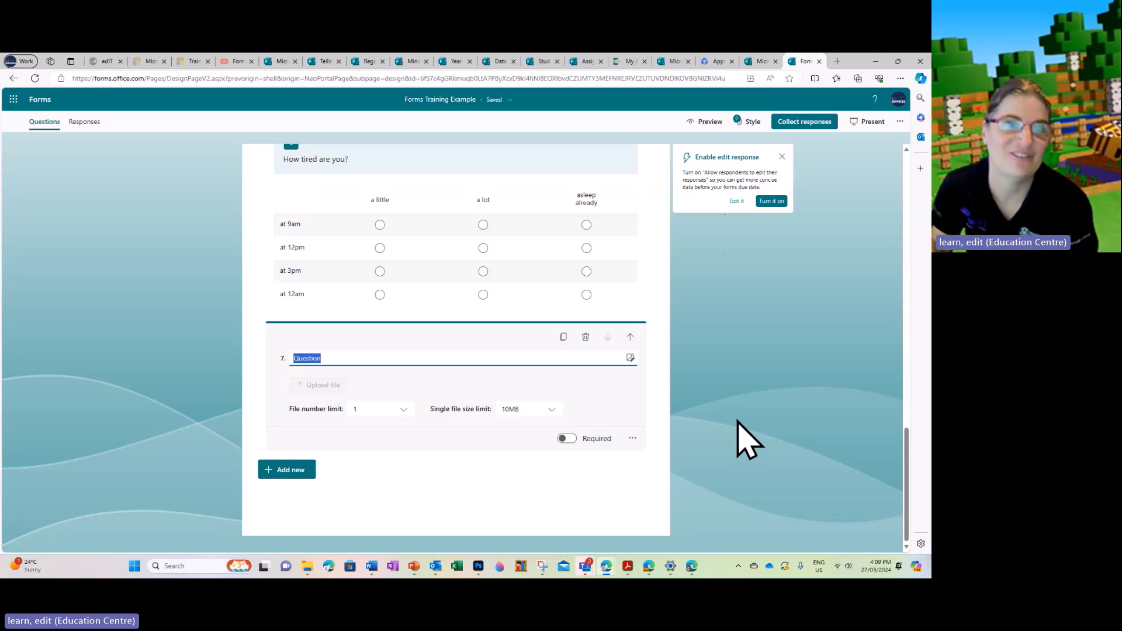
- View the details of the signed-in account
left_click(898, 102)
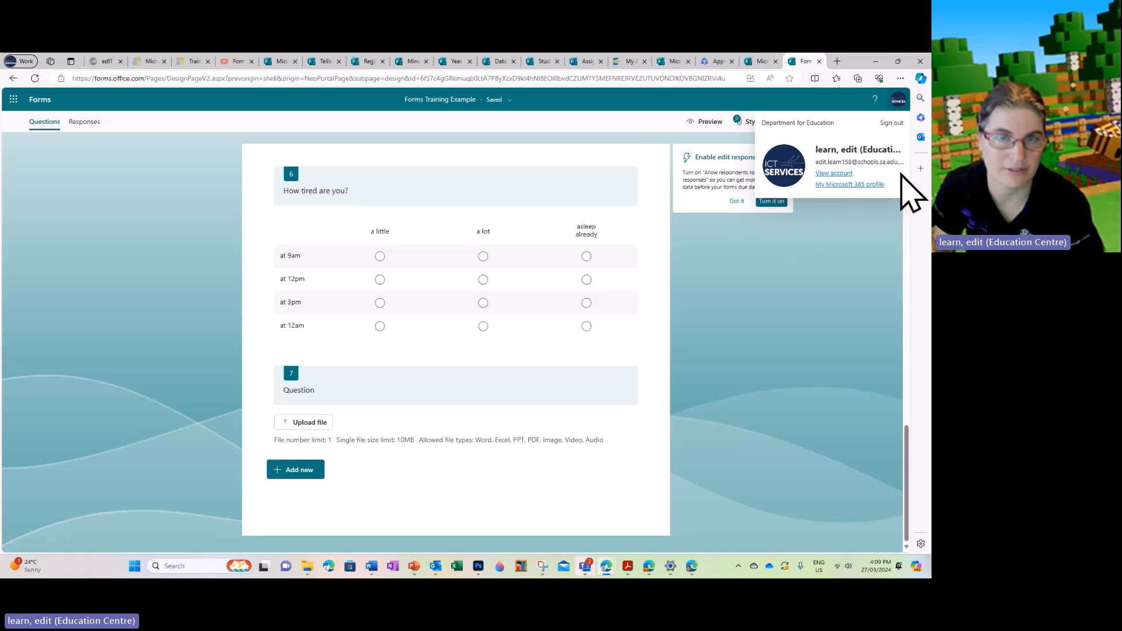
left_click(848, 336)
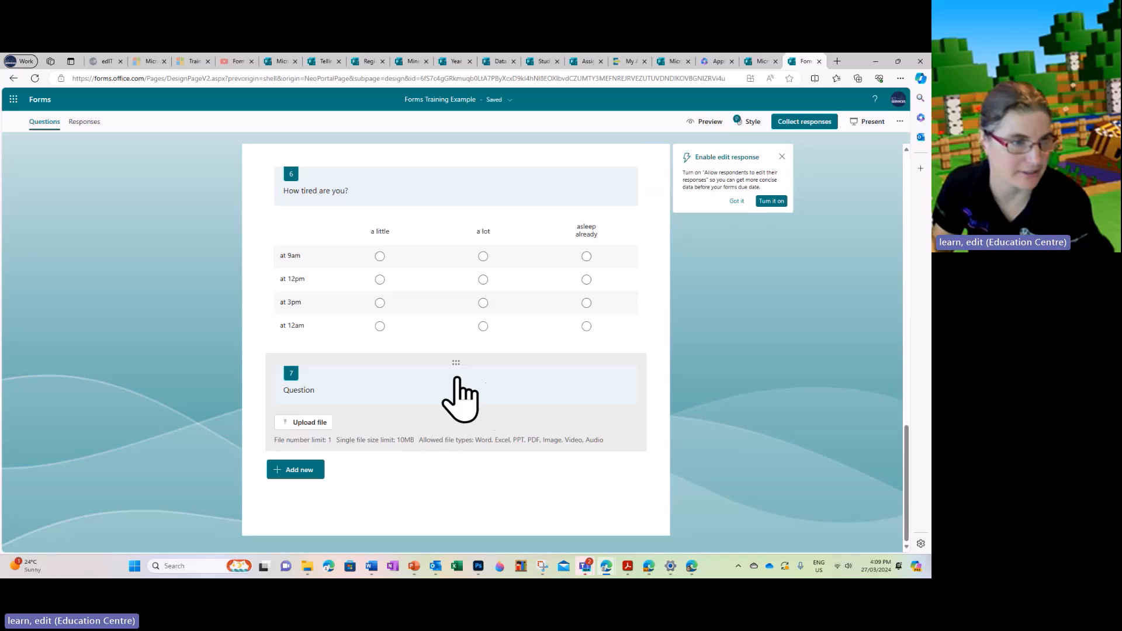
- Set the file number limit of the file upload question to 3
left_click(395, 413)
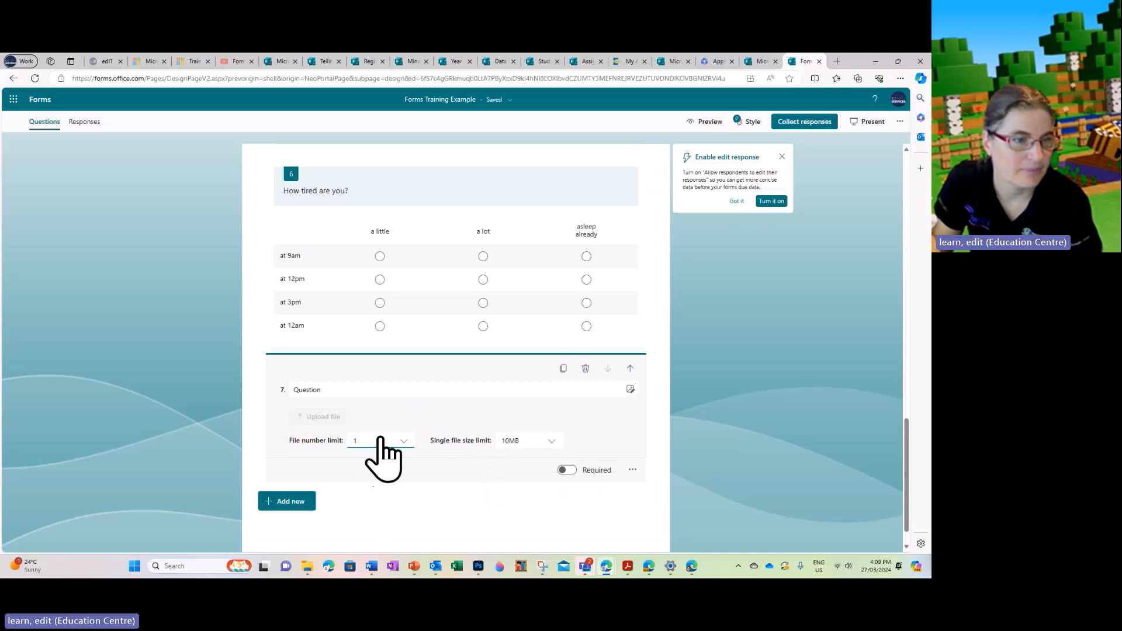
left_click(402, 442)
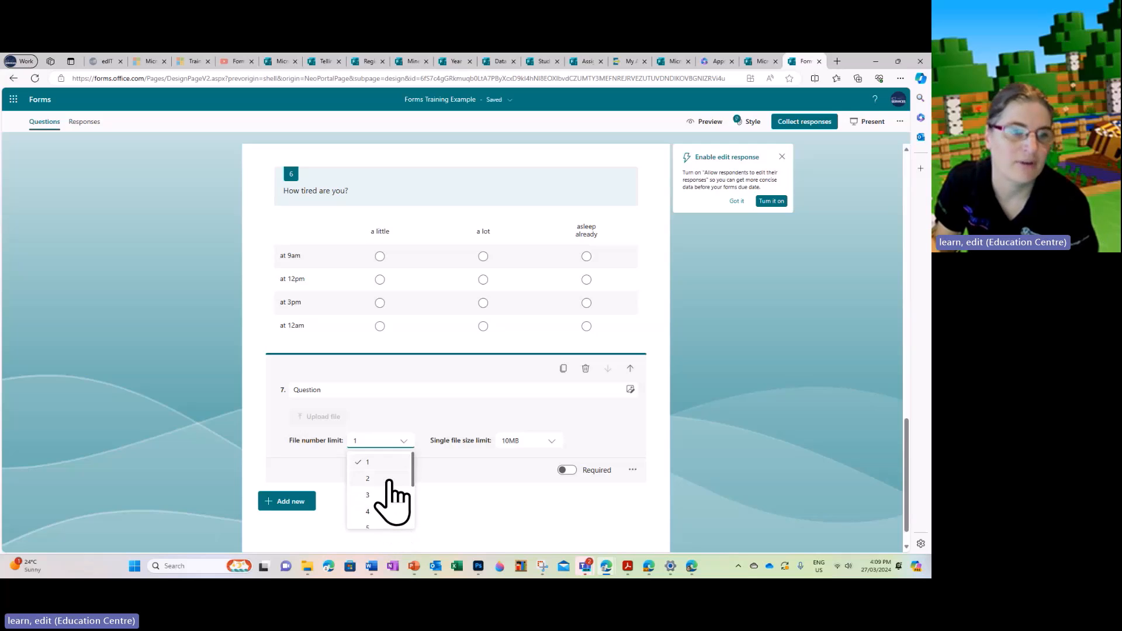
left_click(386, 495)
- Title question 7 "Upload 3 pictures of your favourite hobbies", correcting the spelling of "Upload"
left_click(373, 388)
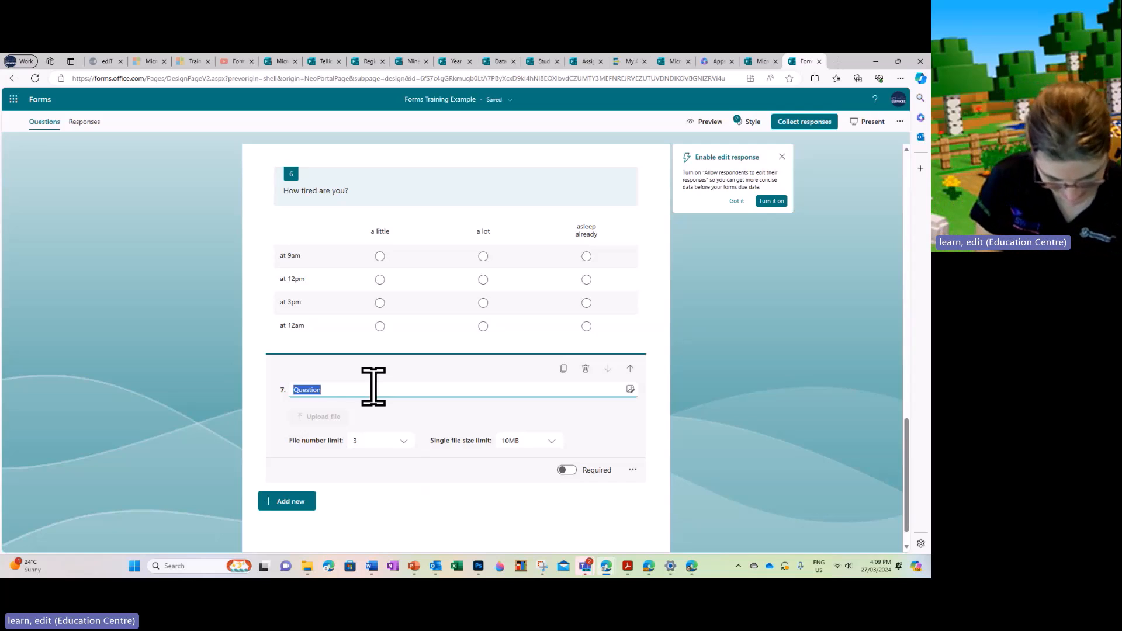
type("Upoload 3 pictures of your favour")
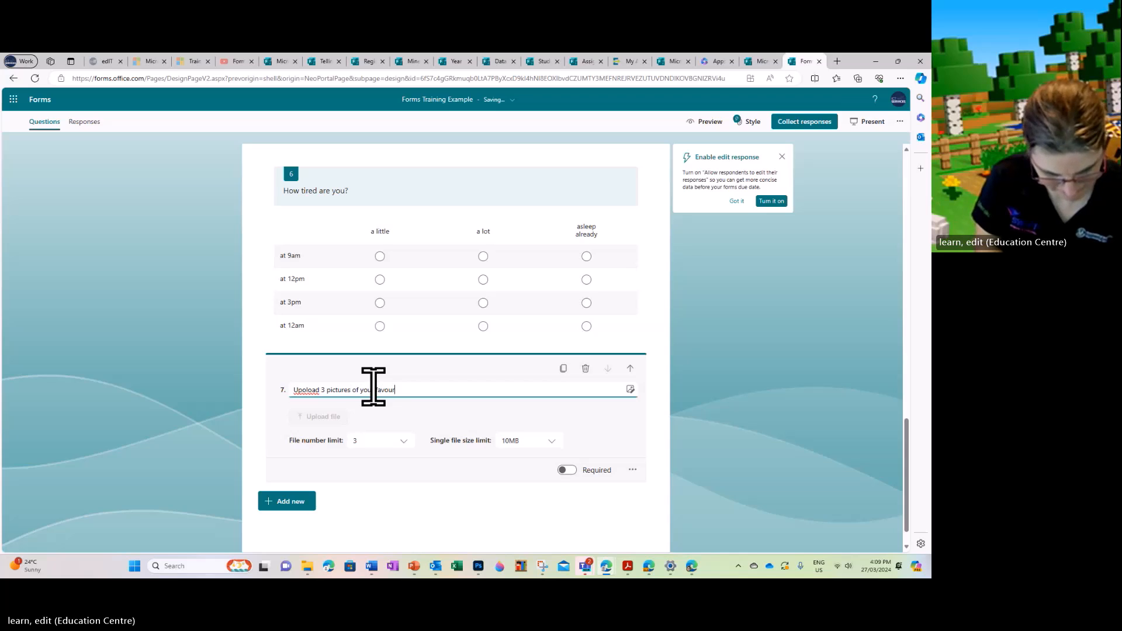
key("BackSpace")
type("hobbies")
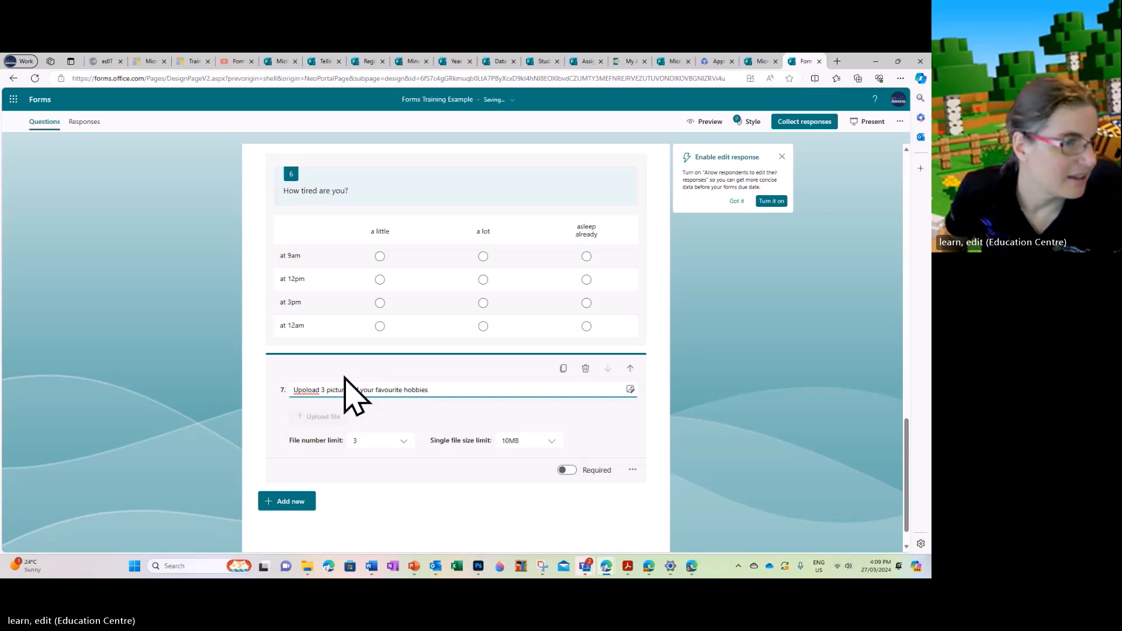
right_click(309, 390)
left_click(328, 397)
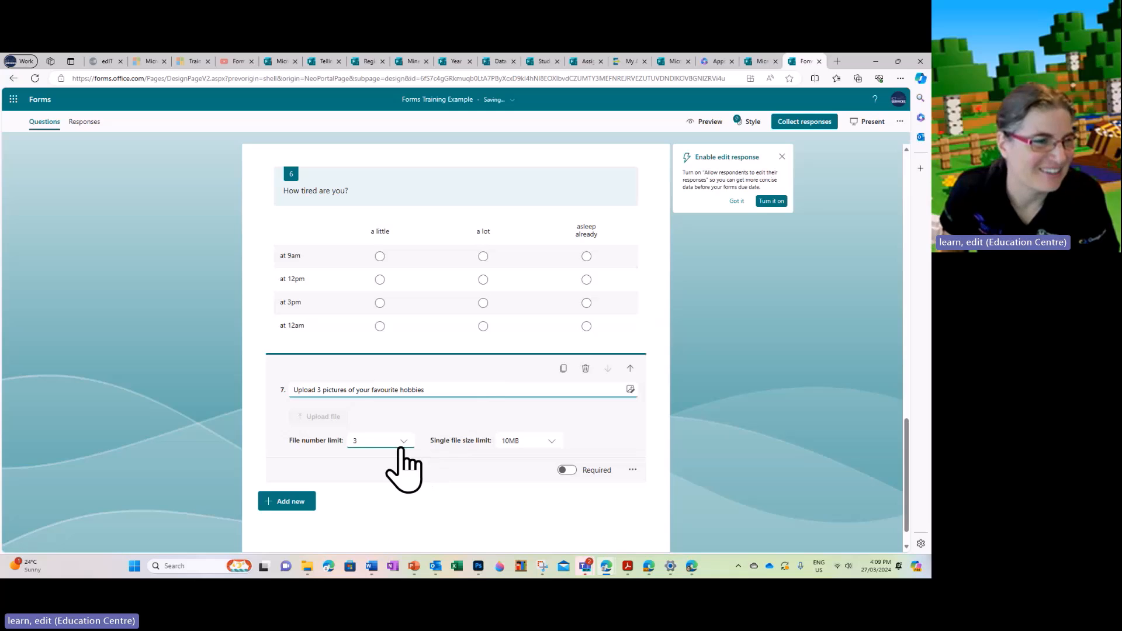
- Check the file number limits on offer for question 7 and set its single file size limit to 1GB
left_click(391, 442)
scroll(383, 504, "down", 1)
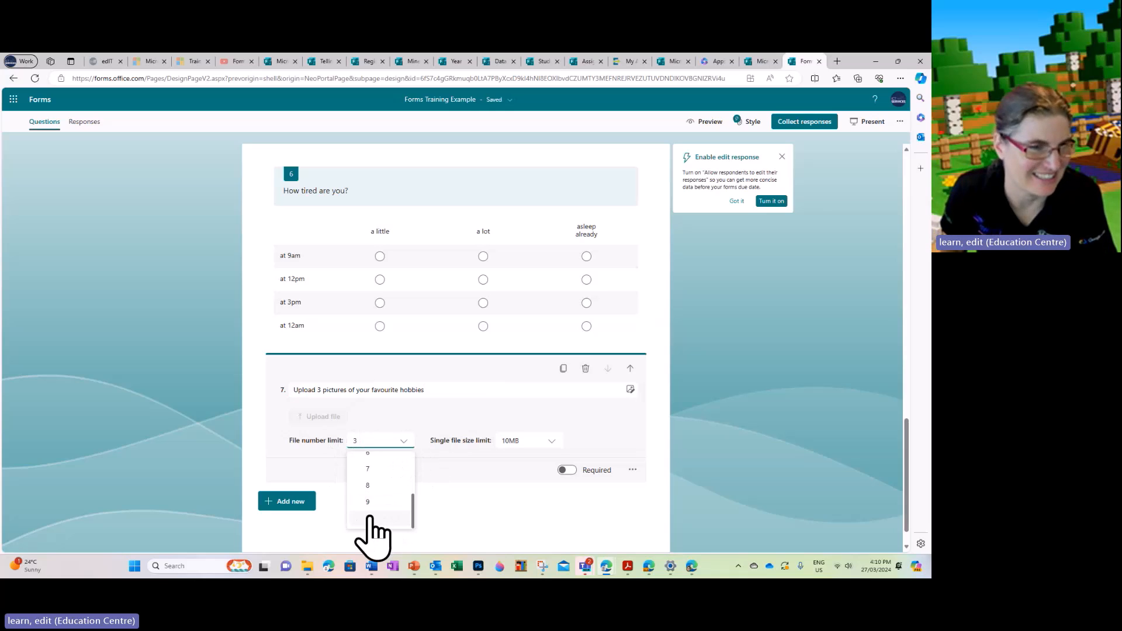
left_click(462, 422)
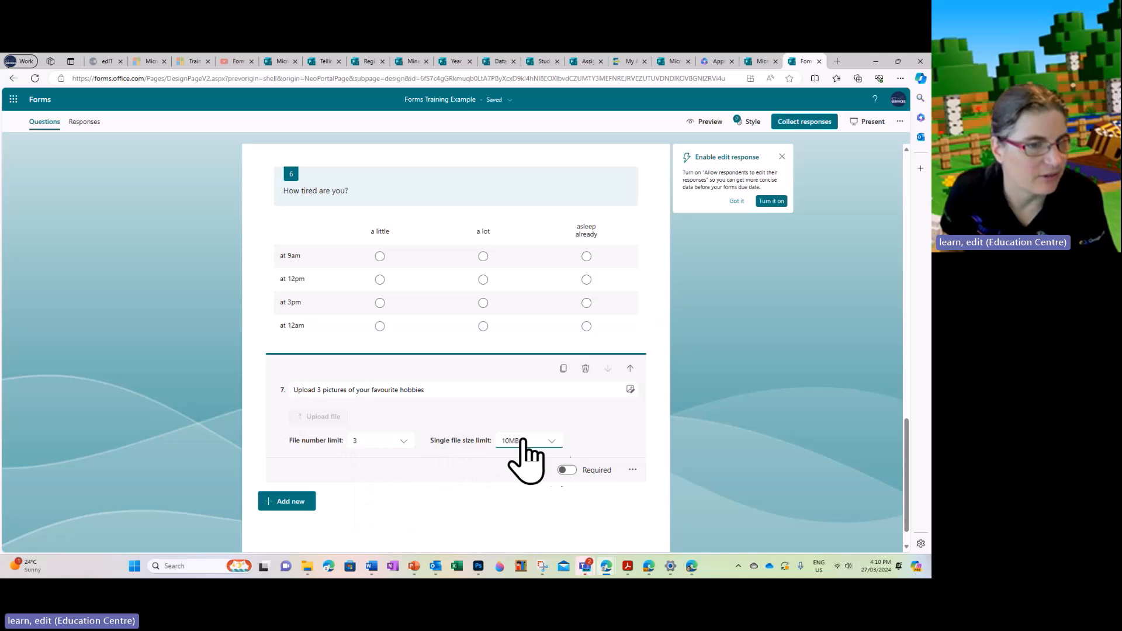
left_click(555, 442)
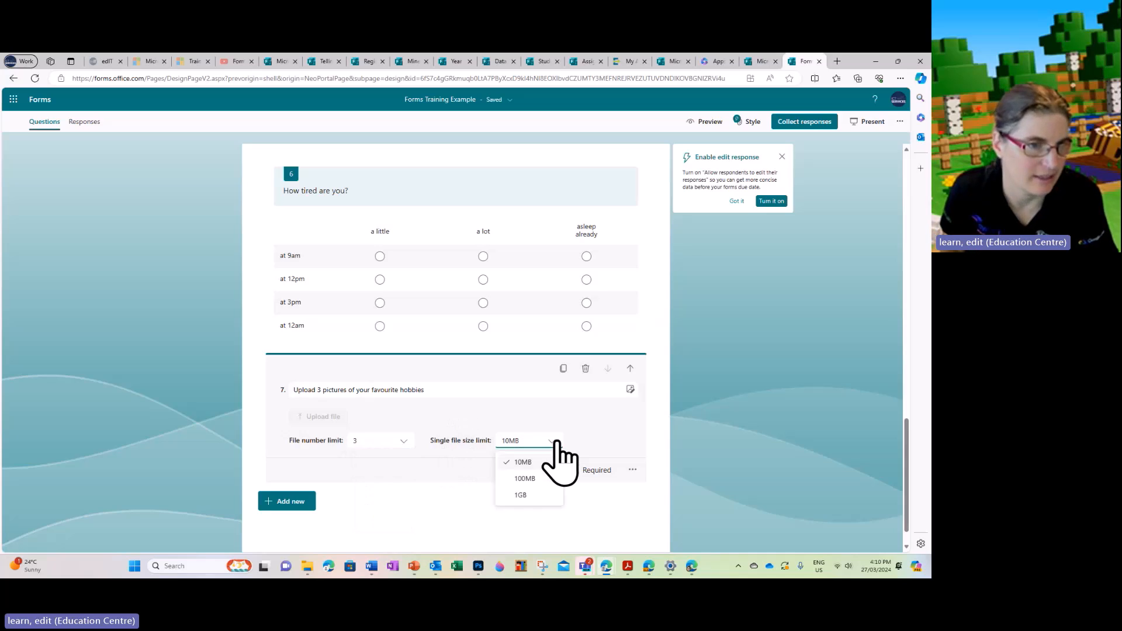
left_click(523, 495)
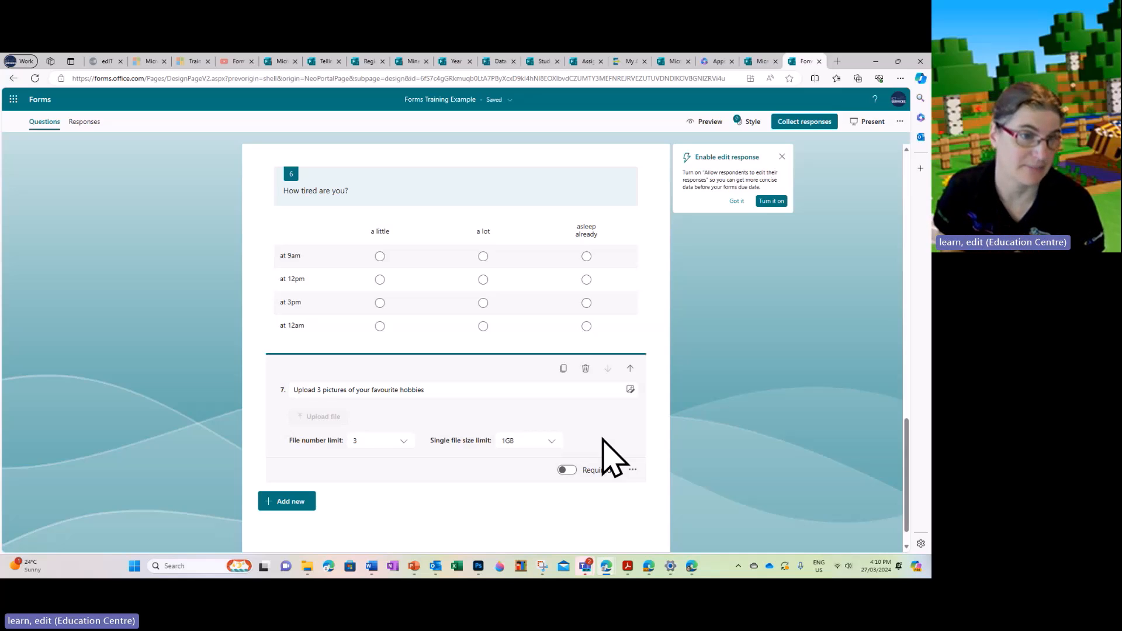
- Restrict the file types accepted by question 7 to Image only, excluding Word, Excel, PPT, PDF, Video and Audio
left_click(632, 470)
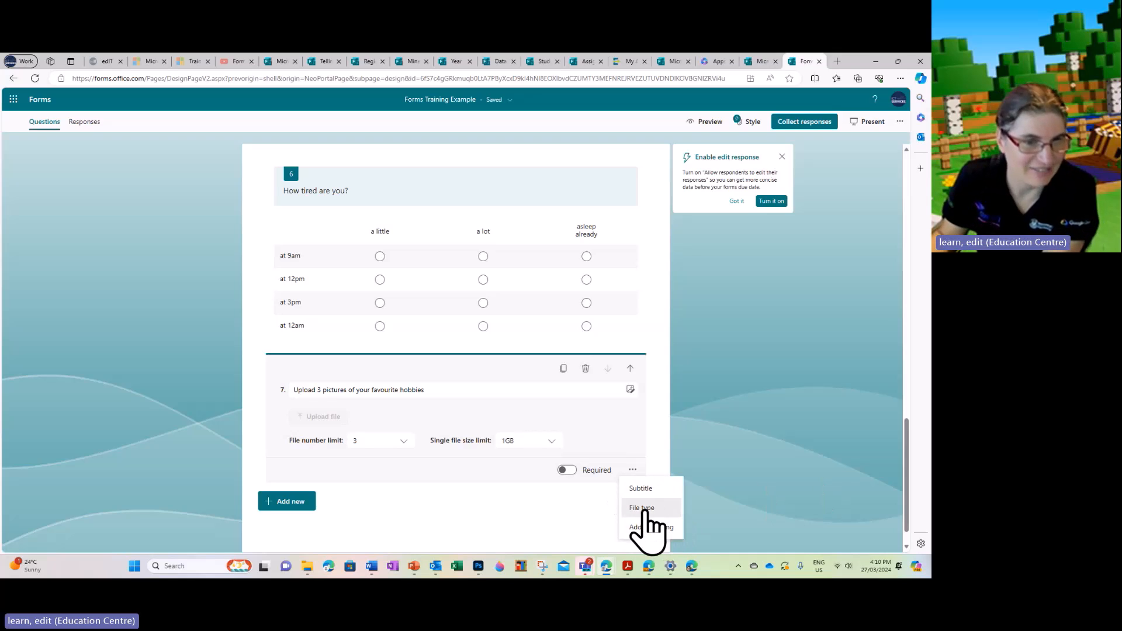
left_click(650, 508)
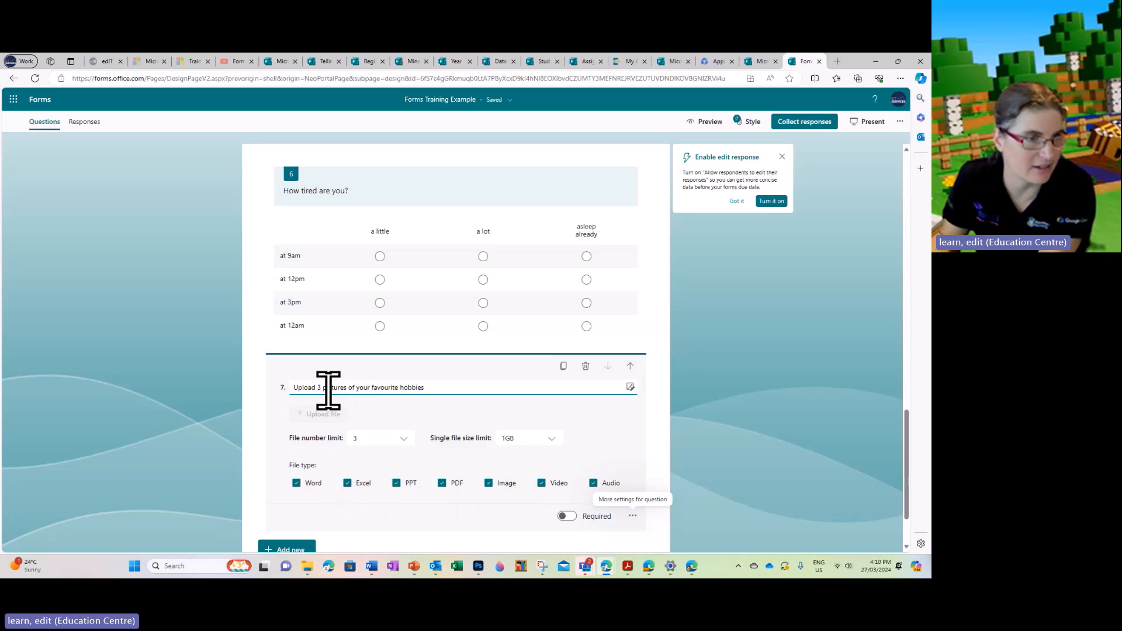
left_click(298, 484)
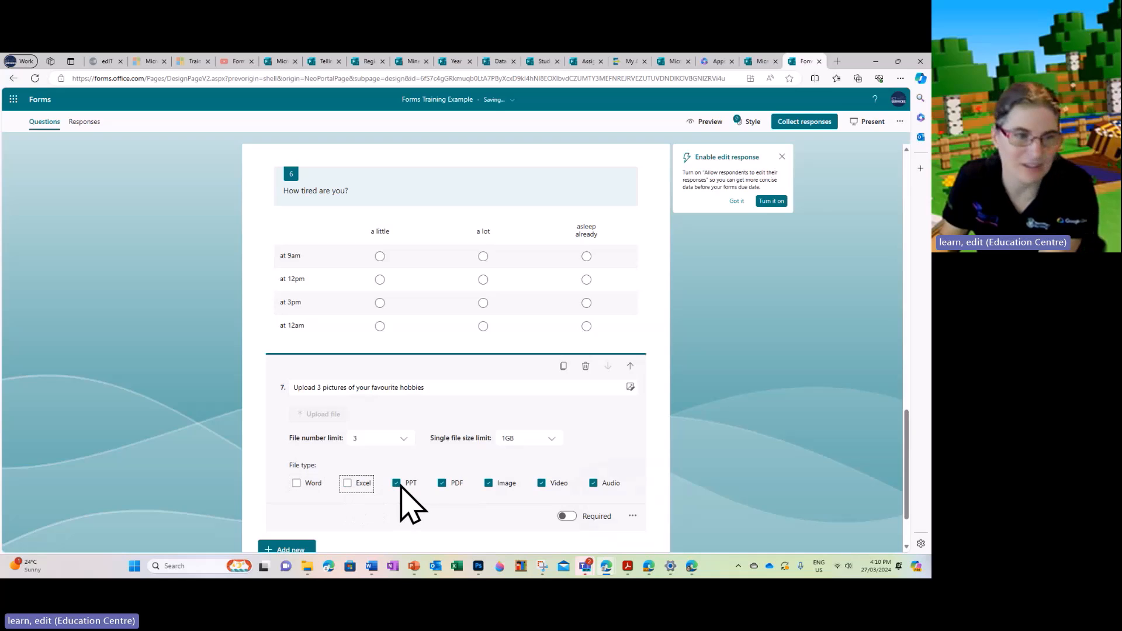
left_click(442, 484)
left_click(541, 484)
left_click(594, 484)
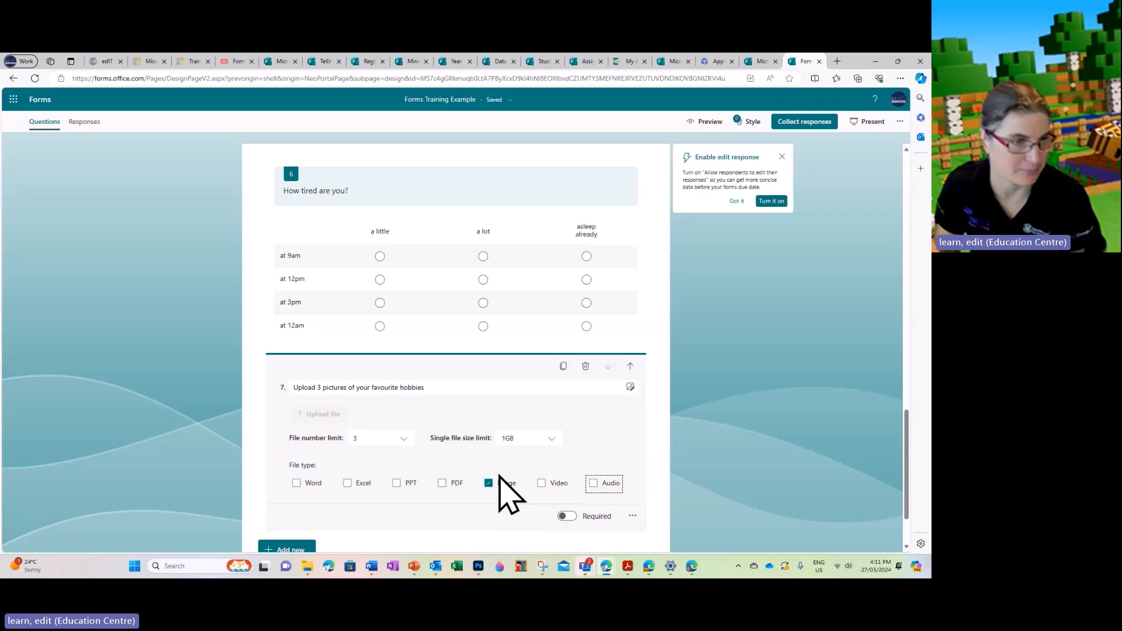
scroll(620, 475, "down", 1)
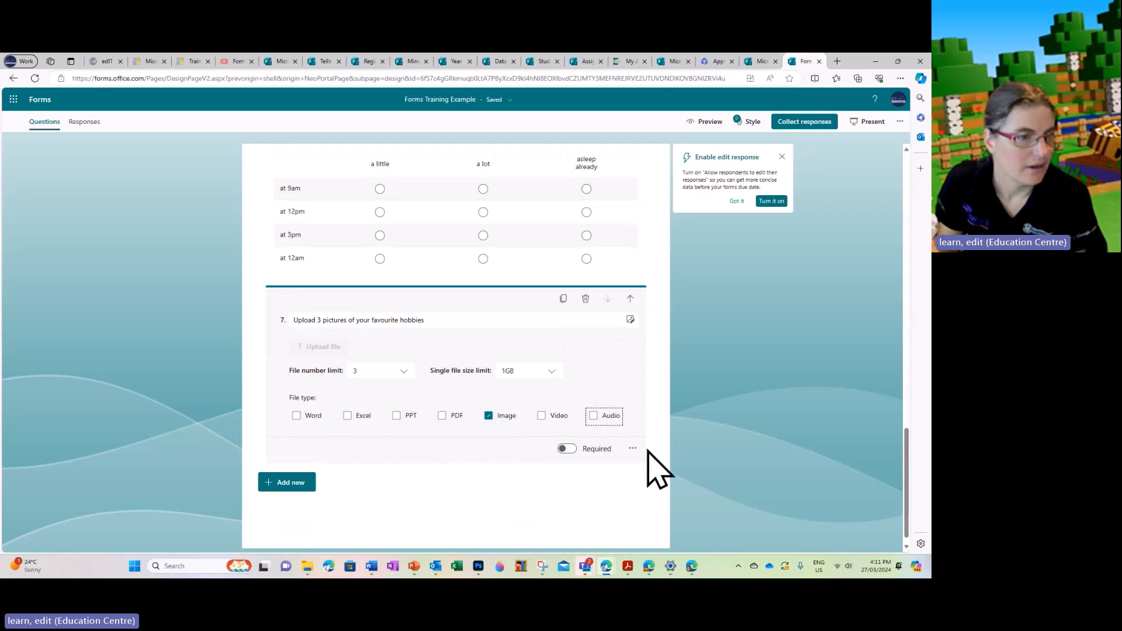
scroll(377, 497, "down", 1)
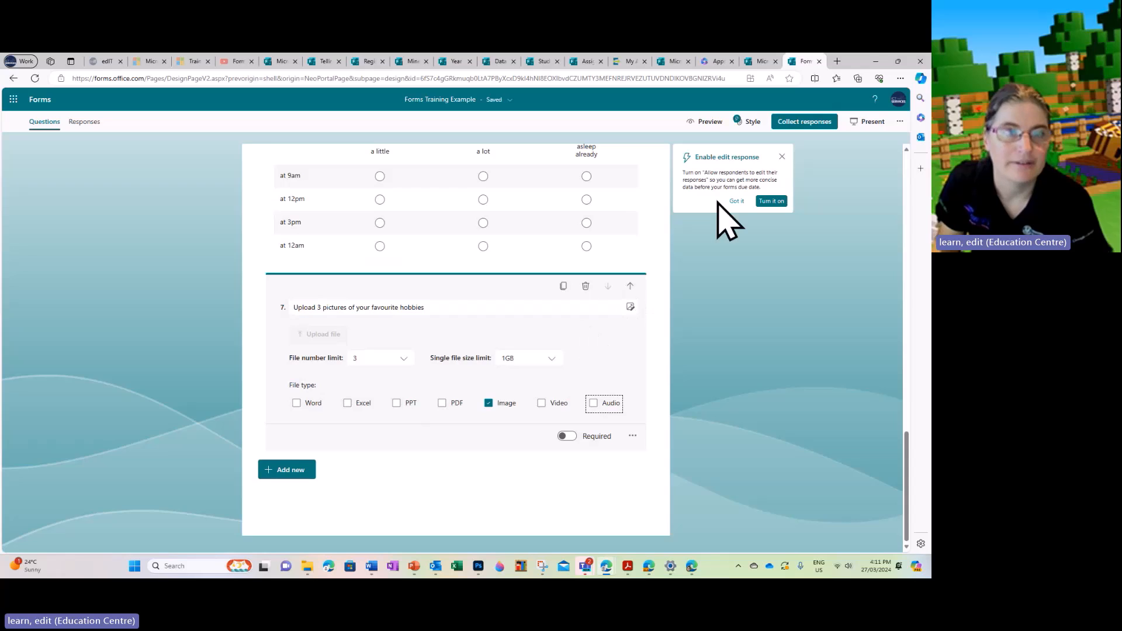
- Dismiss the suggestion to enable edit response and look at who can respond in the form's response collection settings
left_click(783, 158)
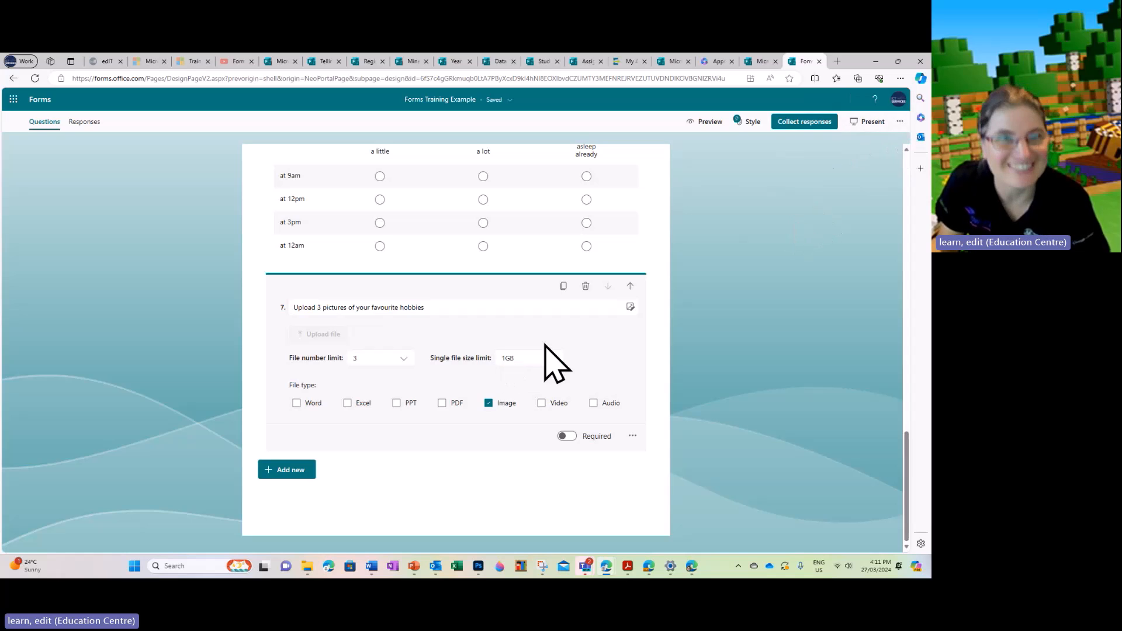
left_click(799, 127)
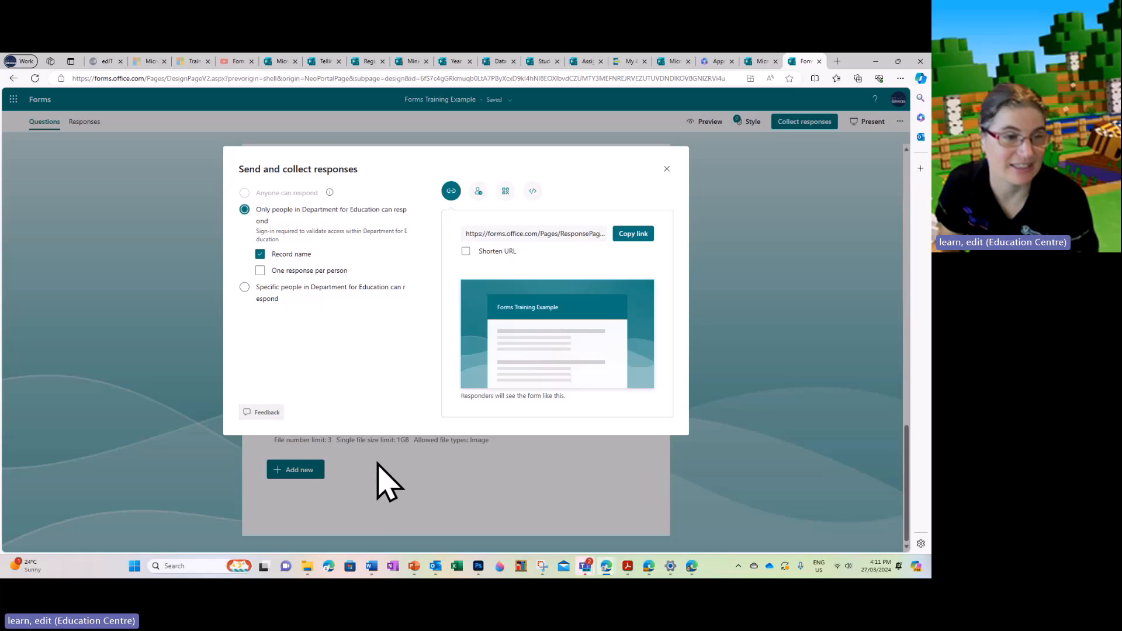
left_click(667, 169)
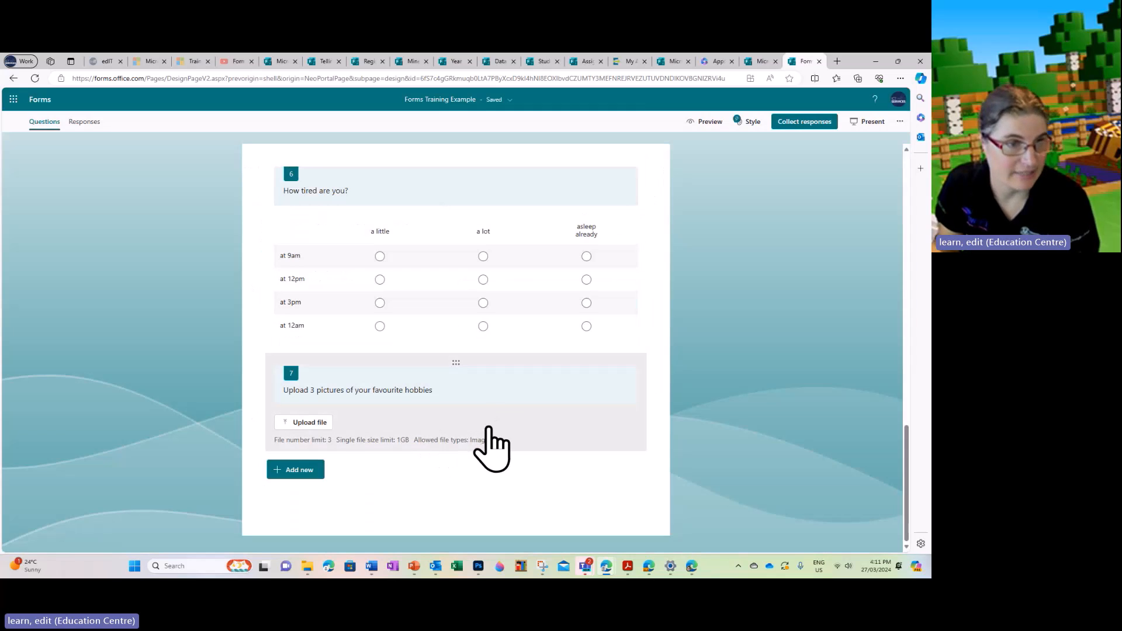
- Delete question 7, the file upload question about favourite hobbies
left_click(488, 431)
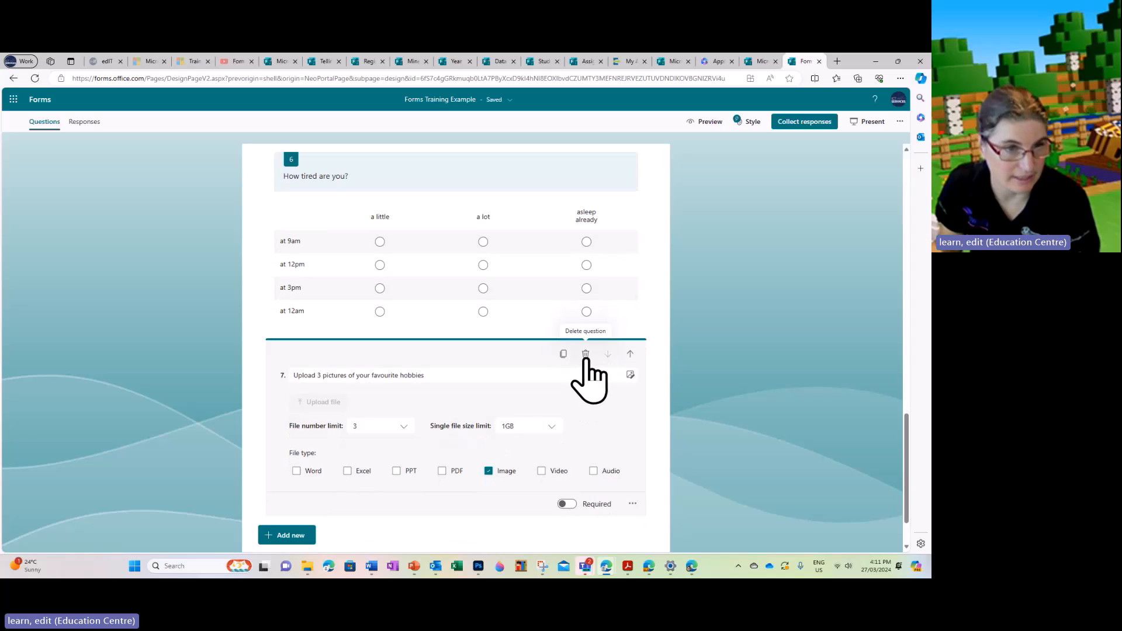
left_click(585, 353)
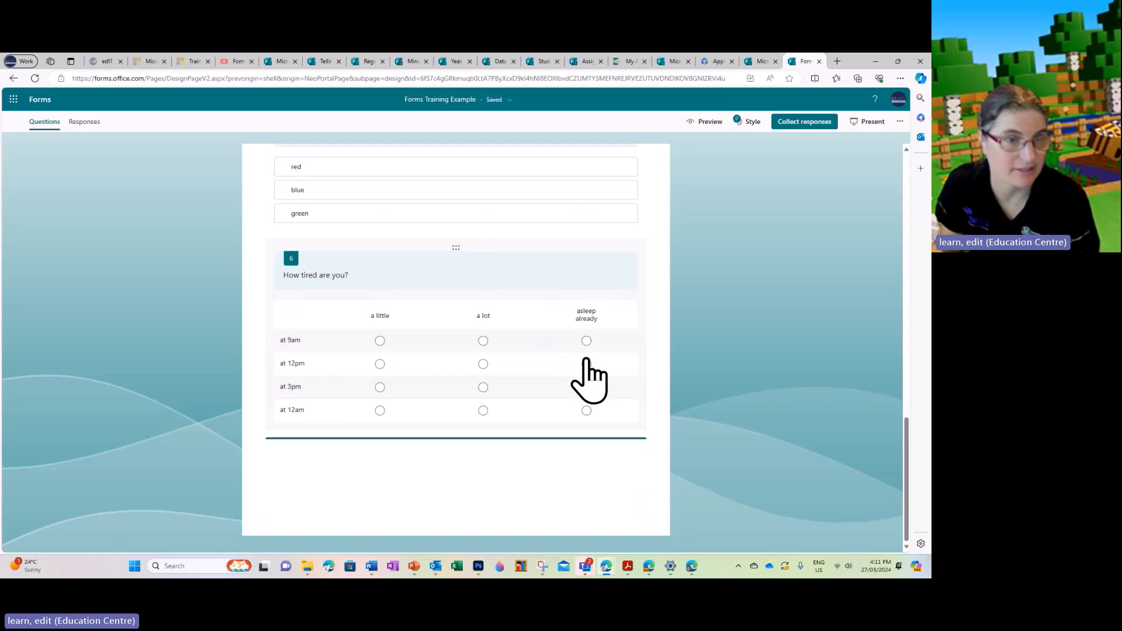
- Try the "Anyone can respond" audience for collecting responses and restore "Only people in Department for Education can respond"
left_click(813, 123)
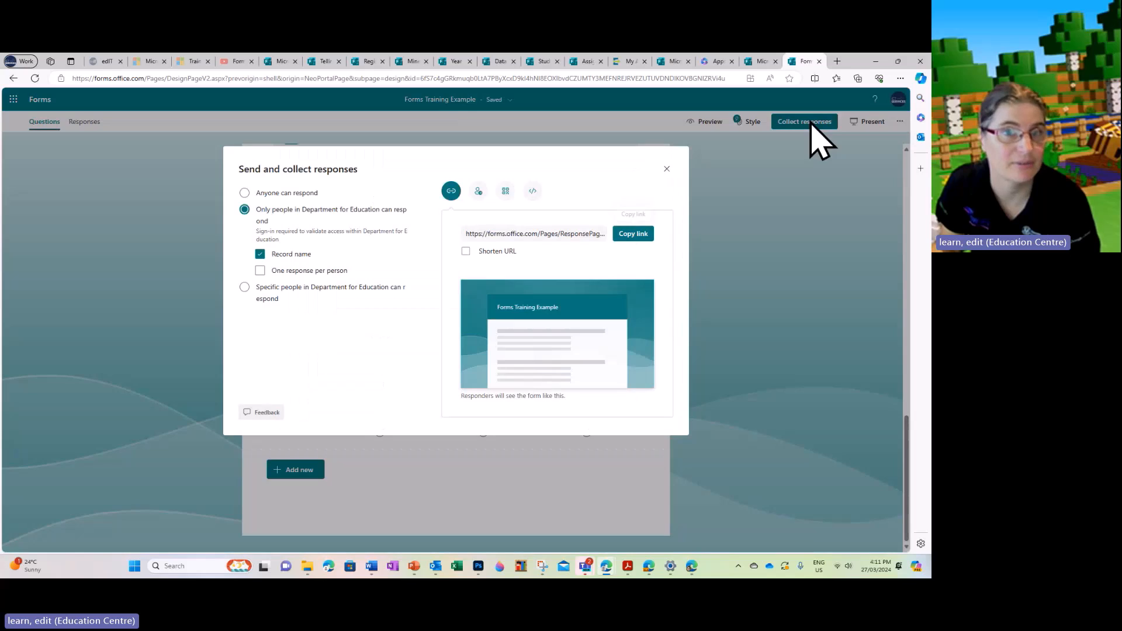
left_click(294, 194)
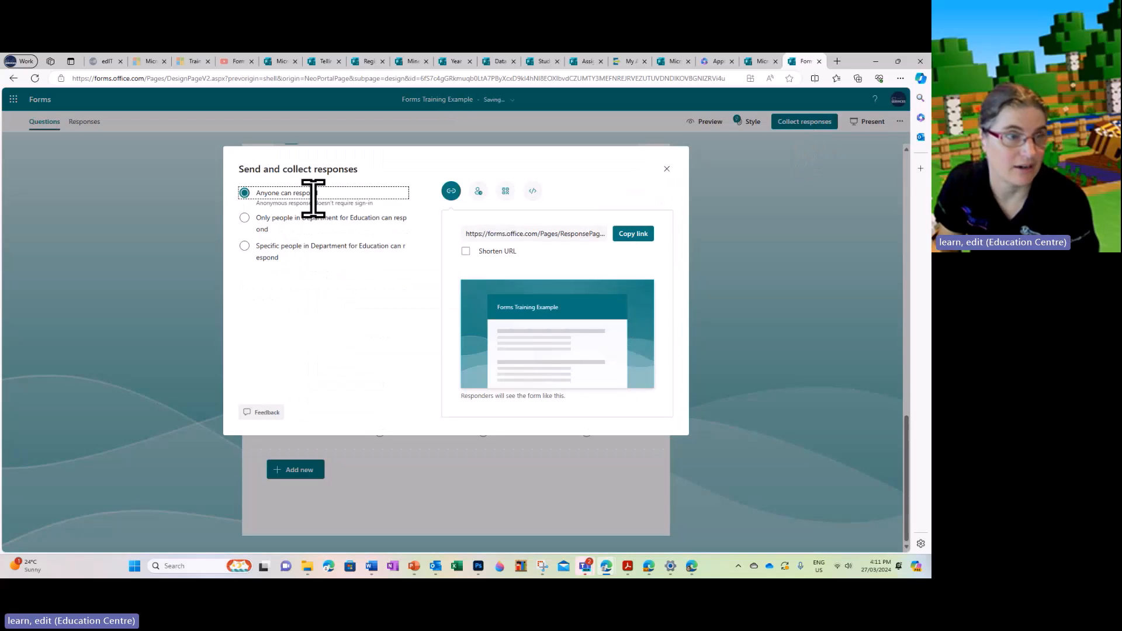
left_click(248, 219)
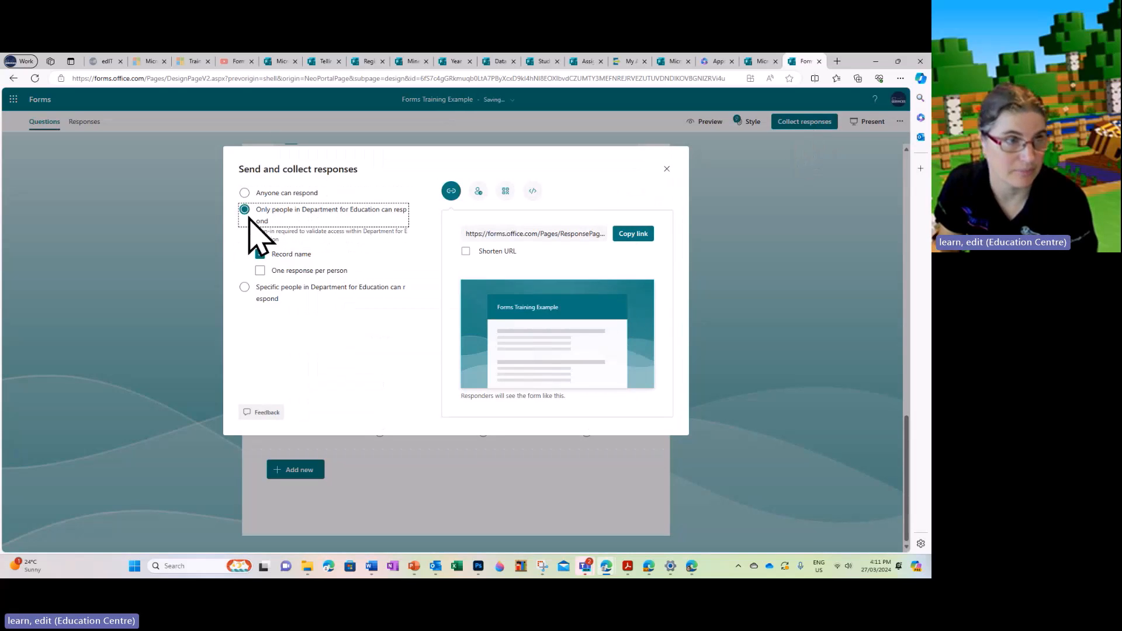
left_click(667, 169)
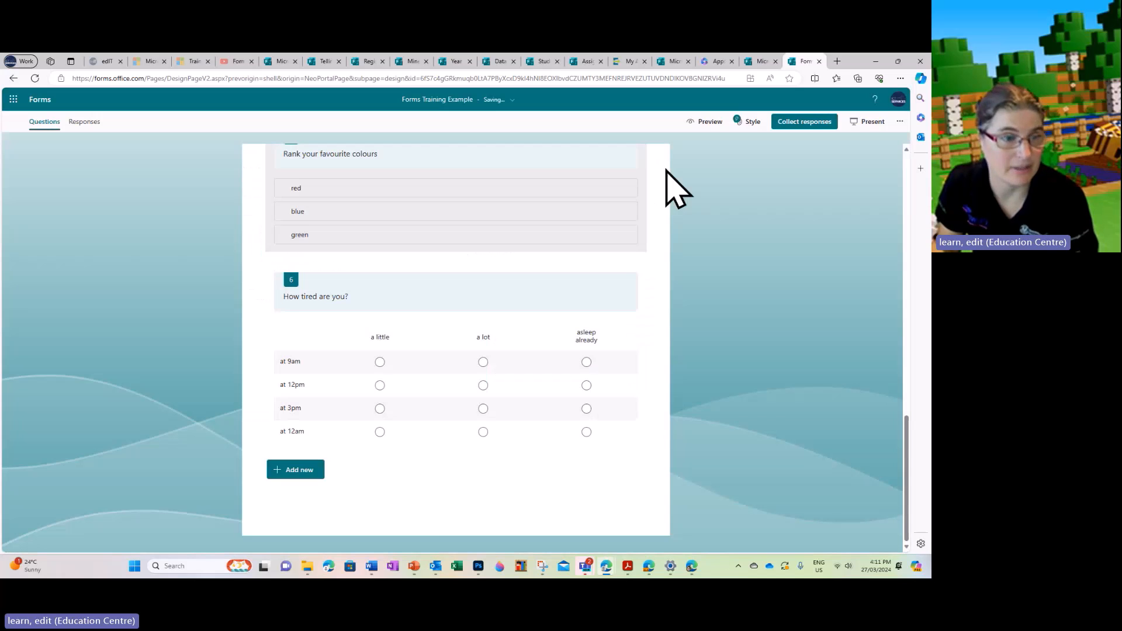
- Add a new Upload File question at the end of the form with its default title and limits
left_click(294, 472)
left_click(508, 471)
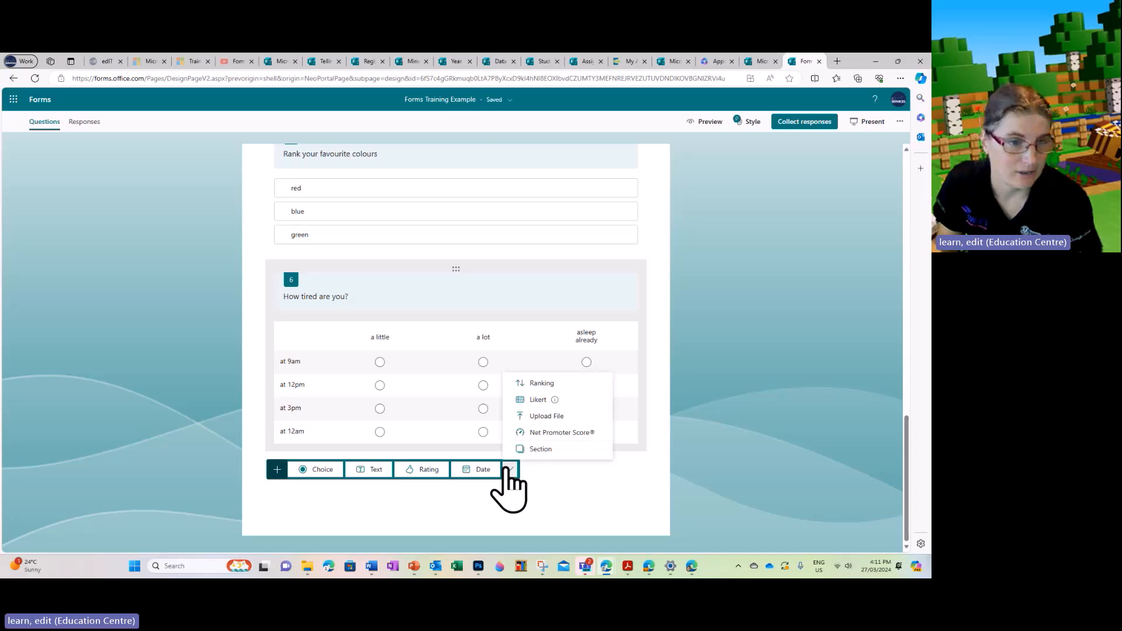
left_click(546, 416)
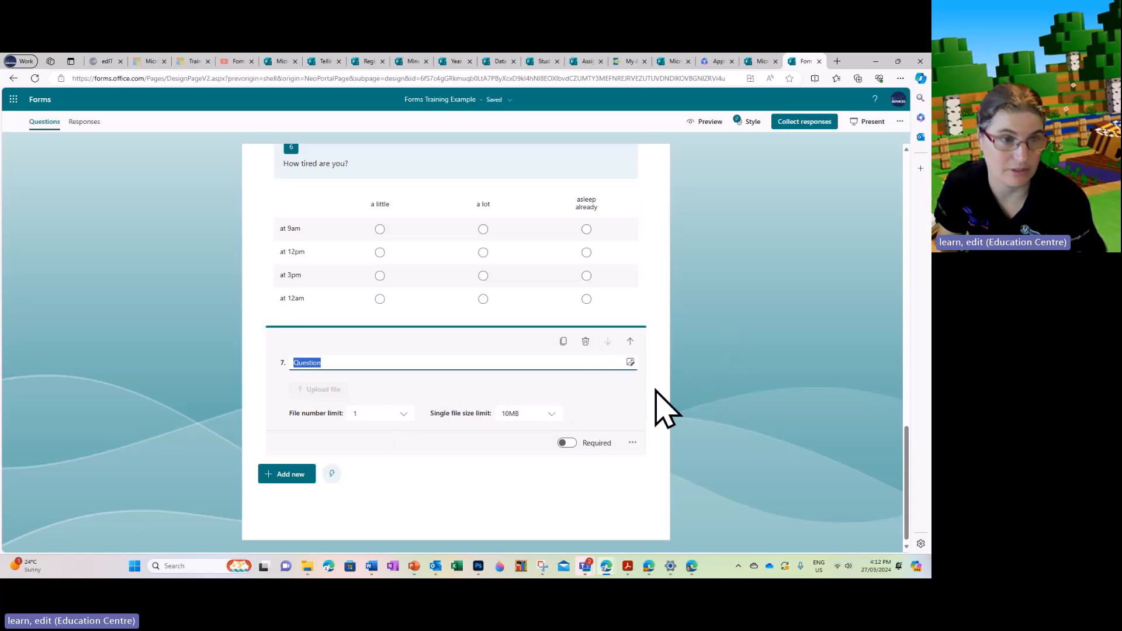
left_click(569, 503)
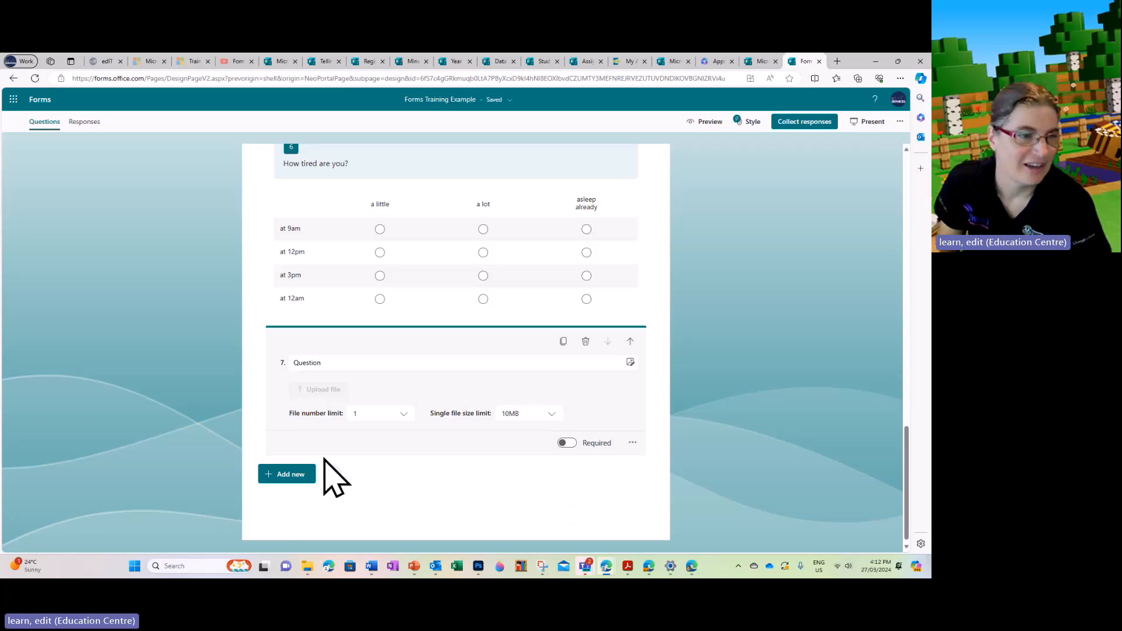
- Add a Net Promoter Score question after the file upload question, keeping its default wording and scale labels
left_click(281, 474)
left_click(501, 469)
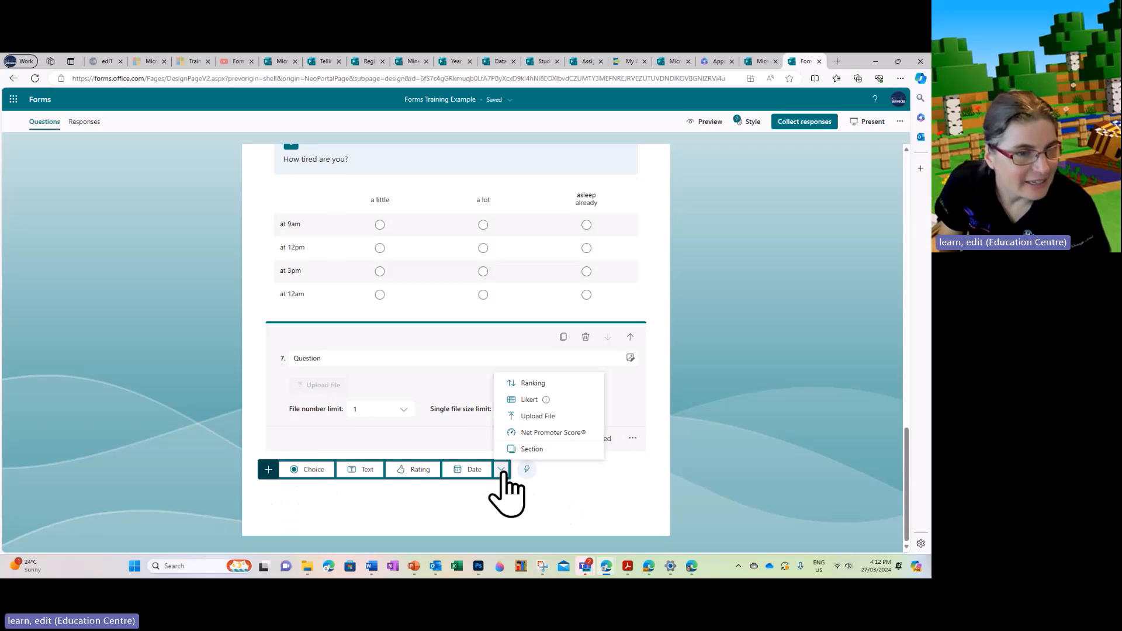
left_click(545, 433)
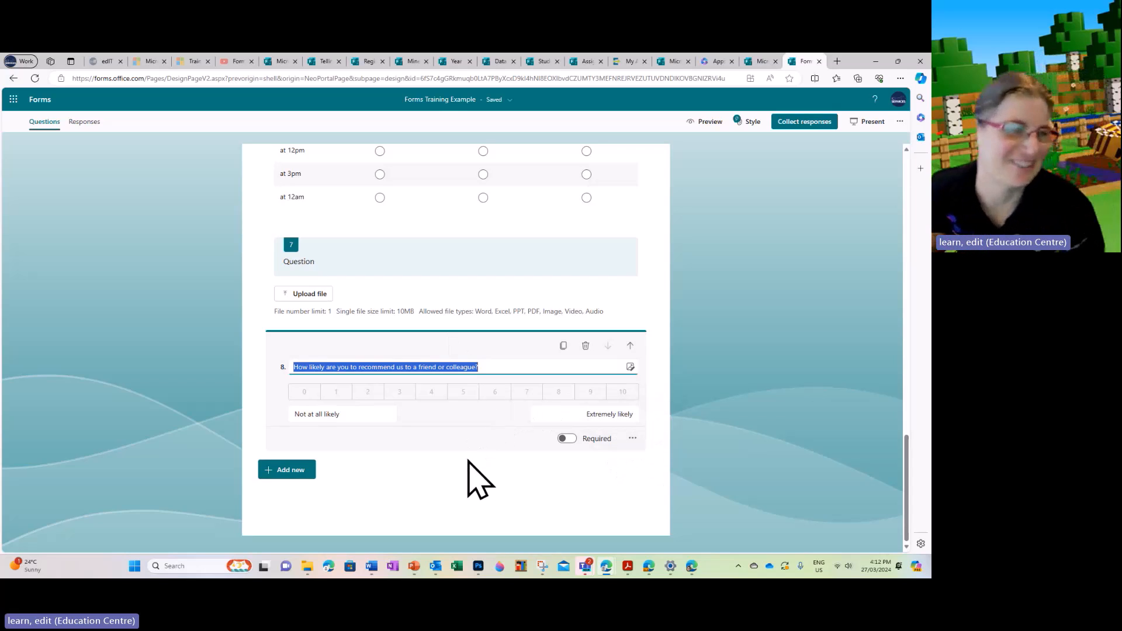
left_click(450, 441)
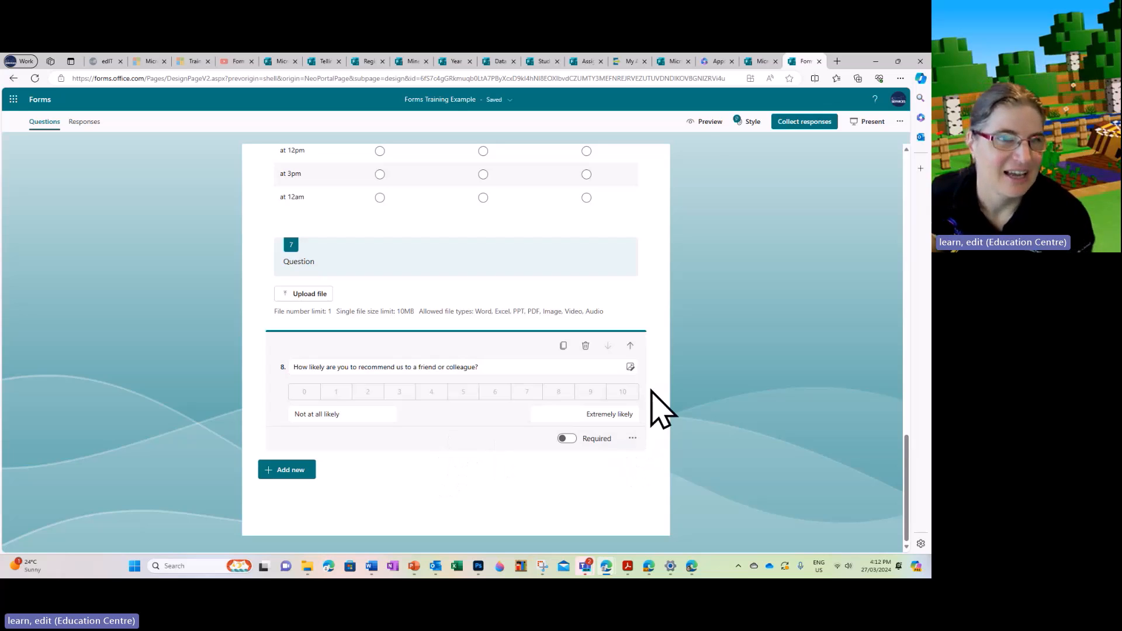
- Preview the form, try several scores on the recommendation question and settle on 8
left_click(709, 125)
scroll(654, 461, "down", 15)
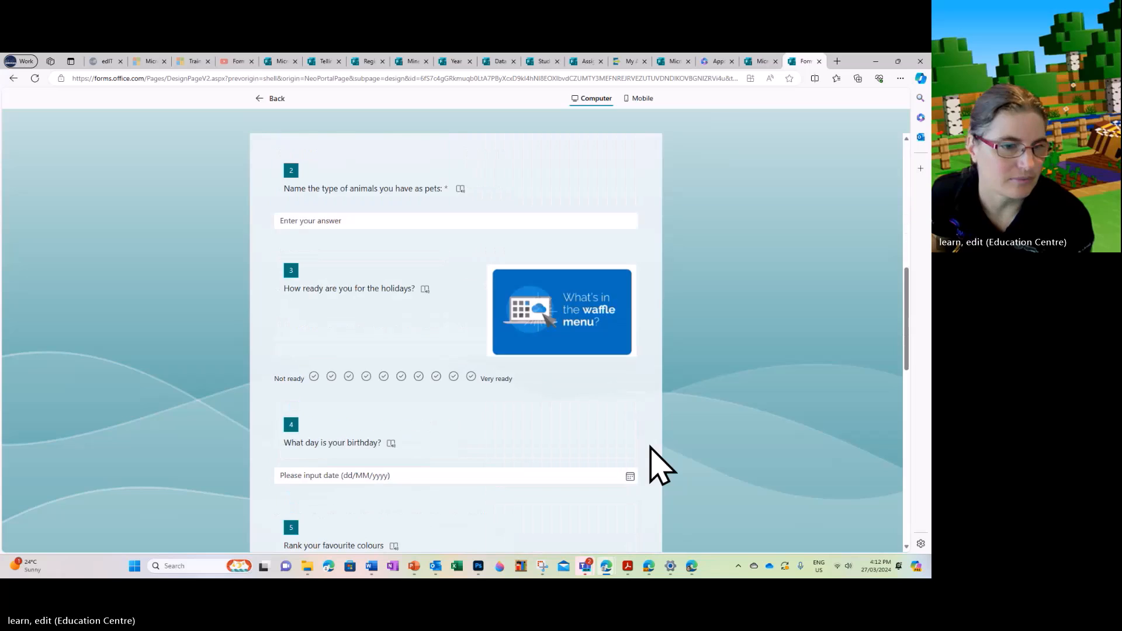
scroll(660, 464, "down", 4)
left_click(592, 376)
left_click(522, 376)
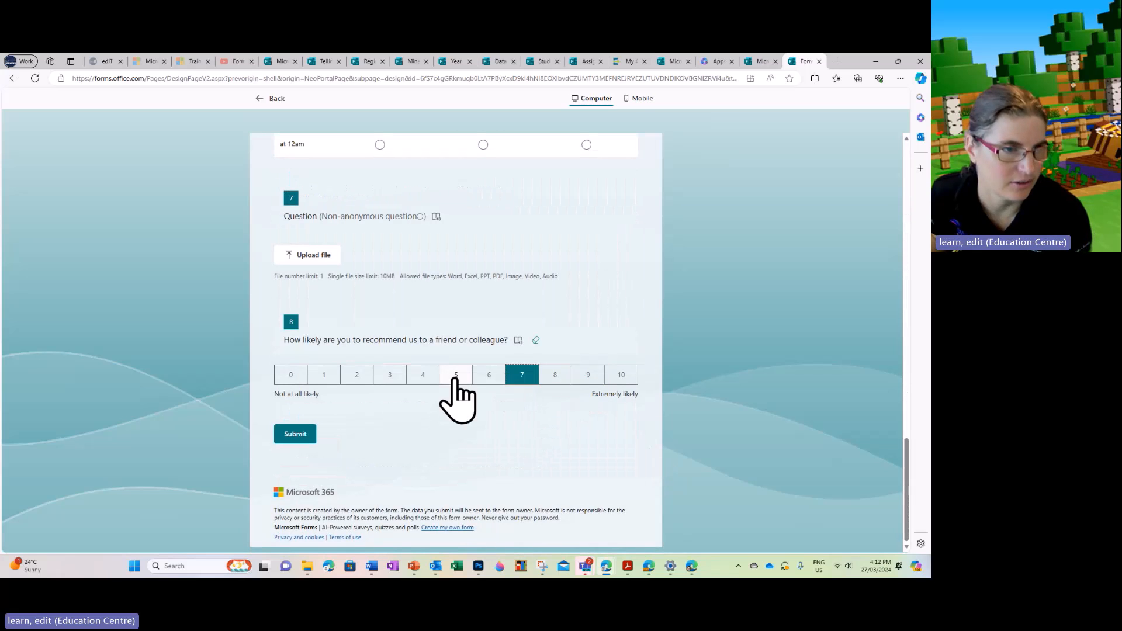
left_click(455, 377)
left_click(358, 377)
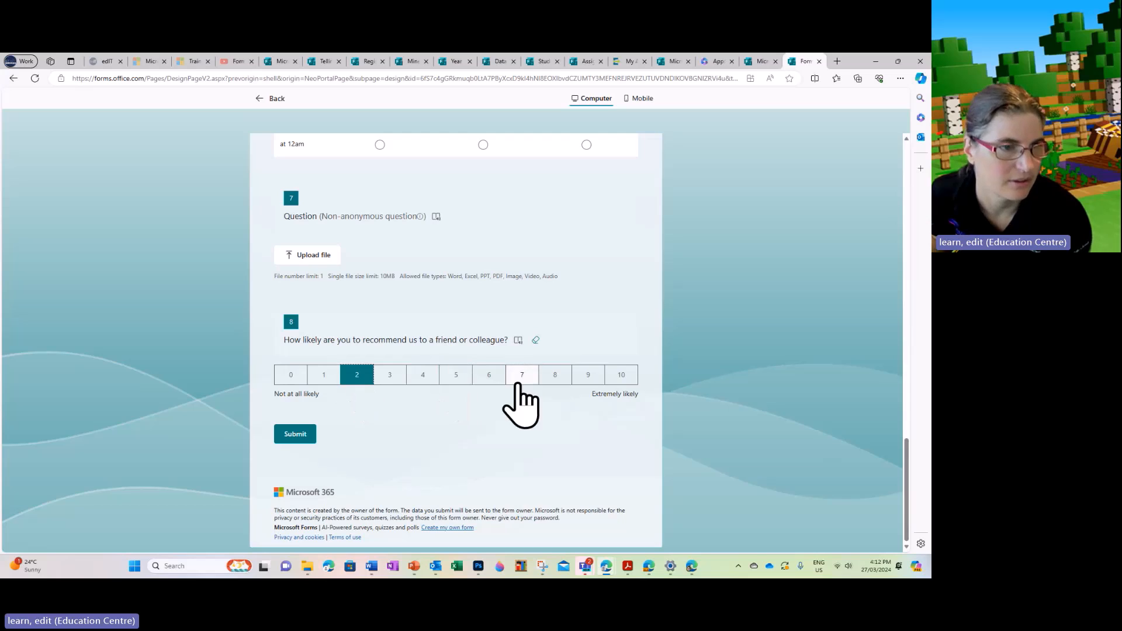
left_click(559, 376)
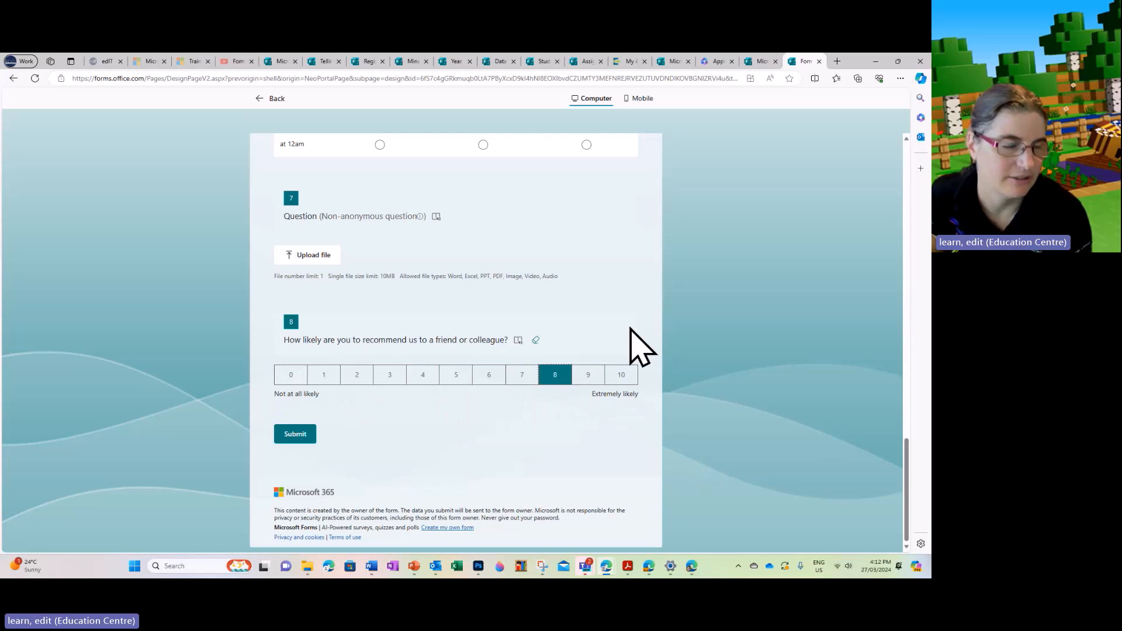
- Answer "What day is it?" with Friday and rate the holiday readiness question 9 in the preview
scroll(443, 360, "up", 4)
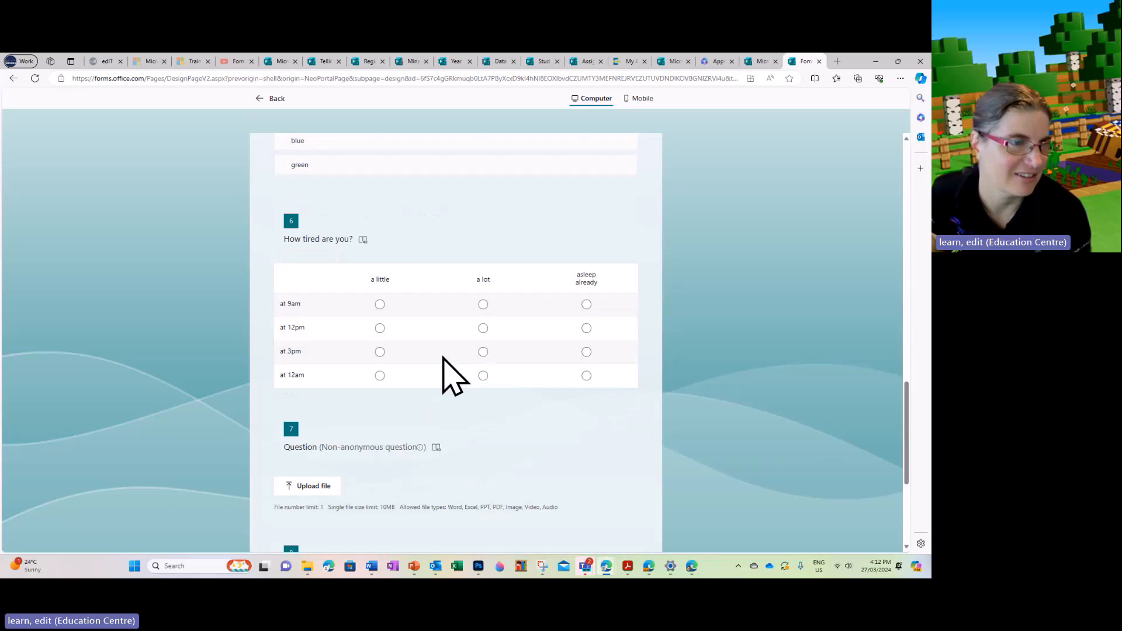
scroll(444, 359, "up", 15)
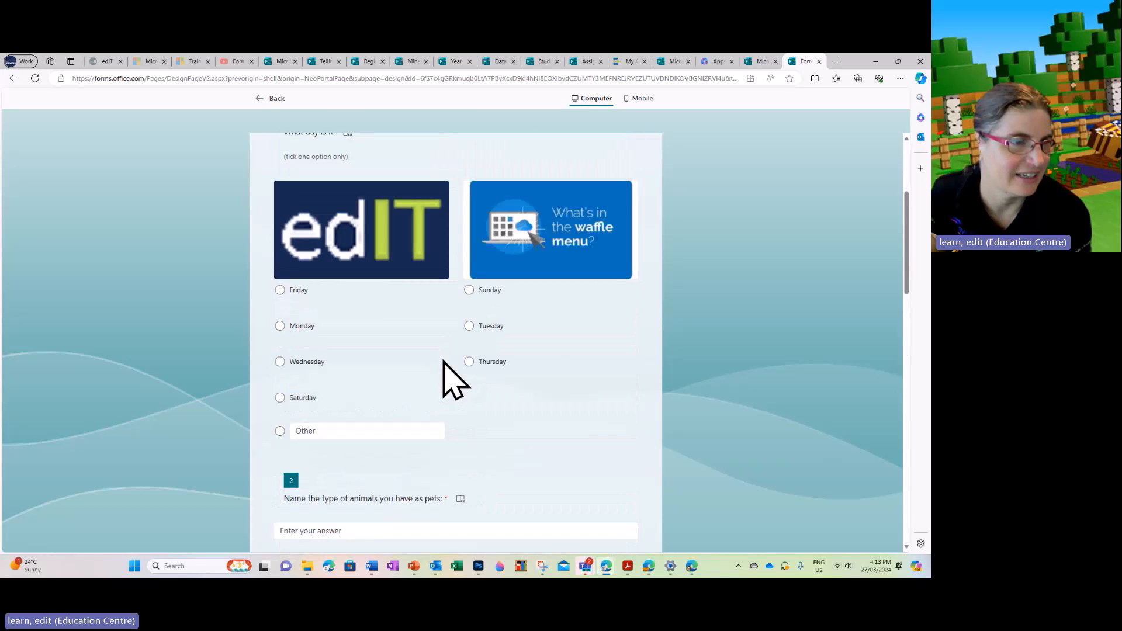
scroll(443, 362, "up", 2)
scroll(443, 362, "down", 1)
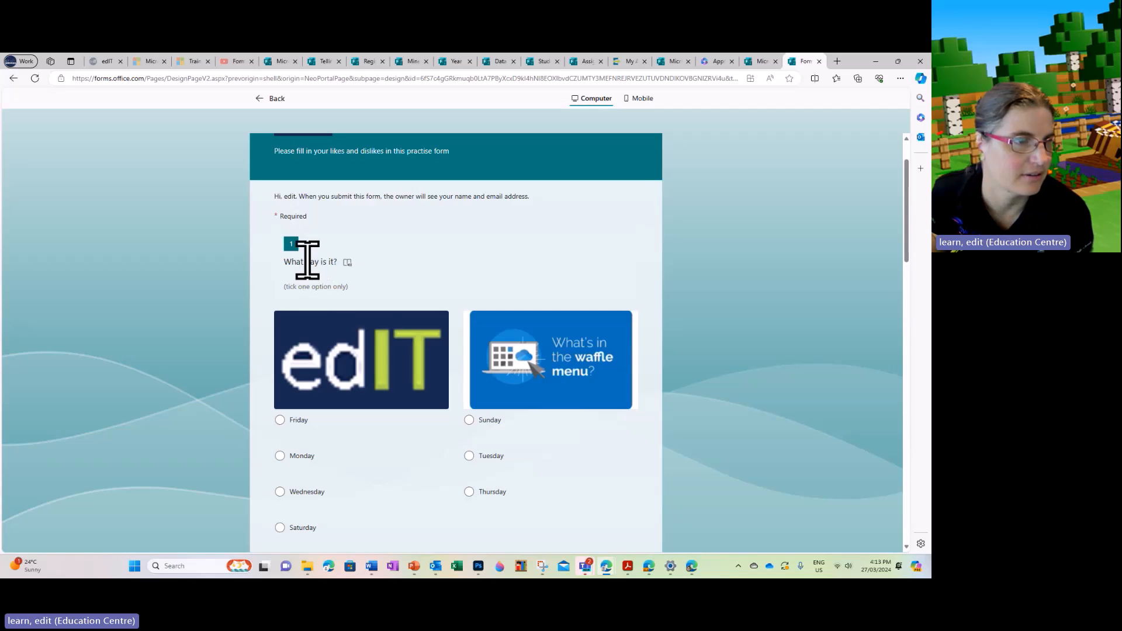
scroll(377, 316, "down", 1)
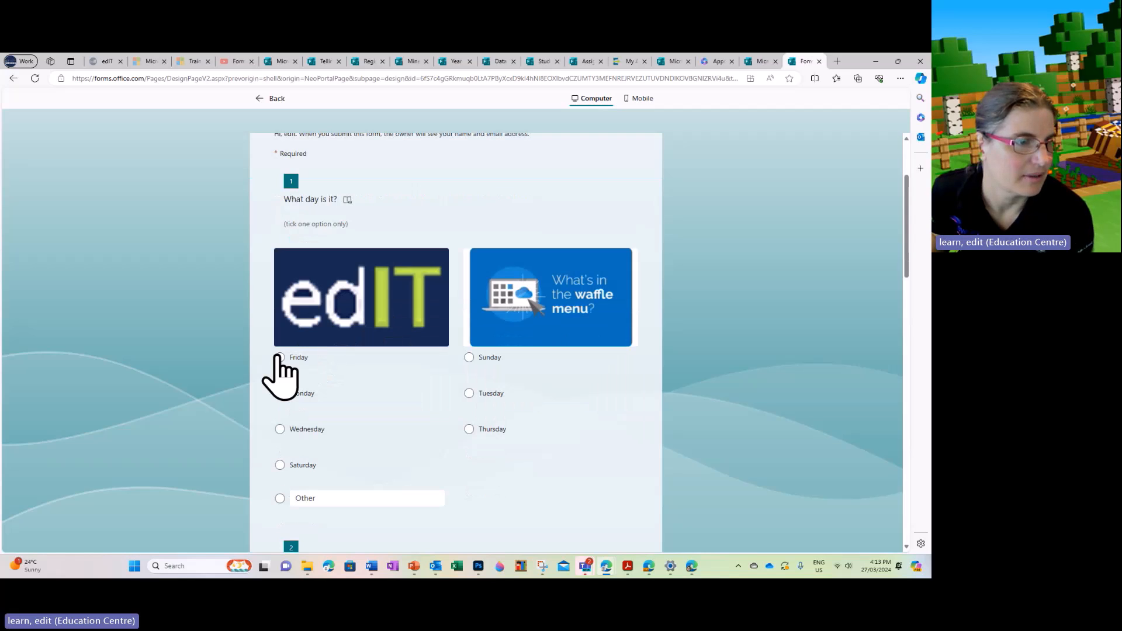
scroll(451, 376, "down", 15)
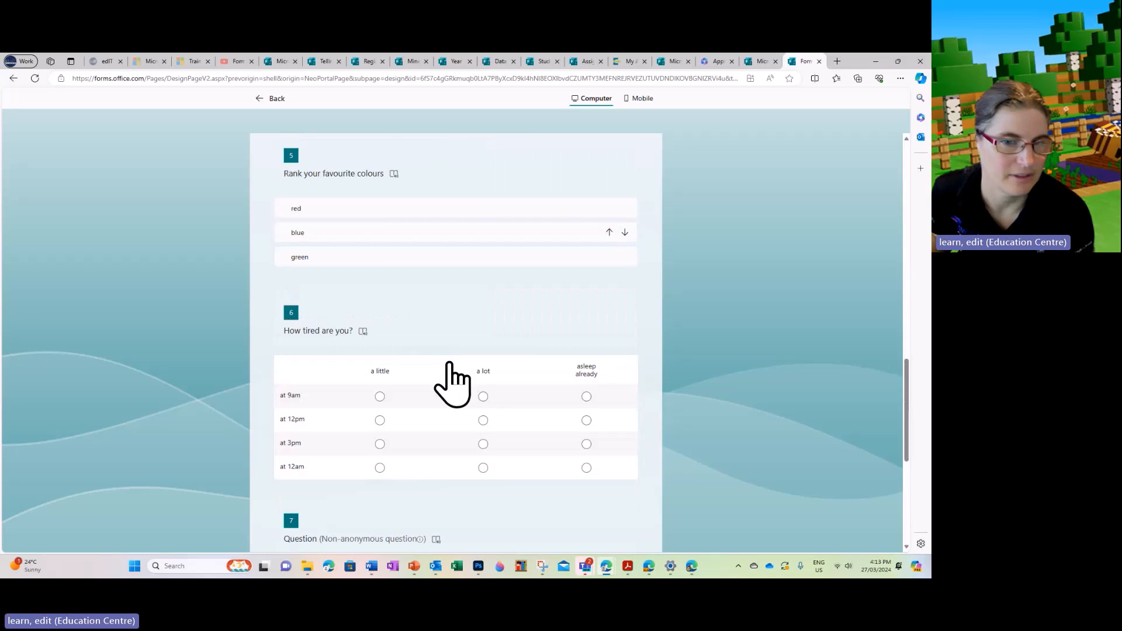
scroll(409, 415, "down", 1)
- Answer the required pets question with "hjkhjk", submit the test response and return to the form editor
left_click(296, 434)
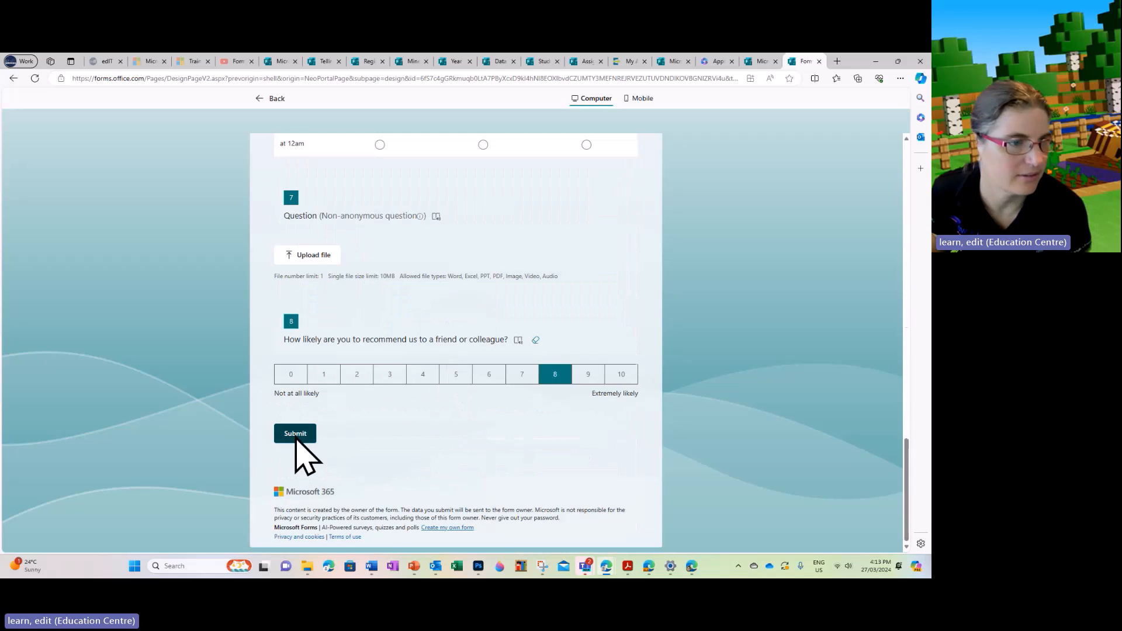
left_click(402, 376)
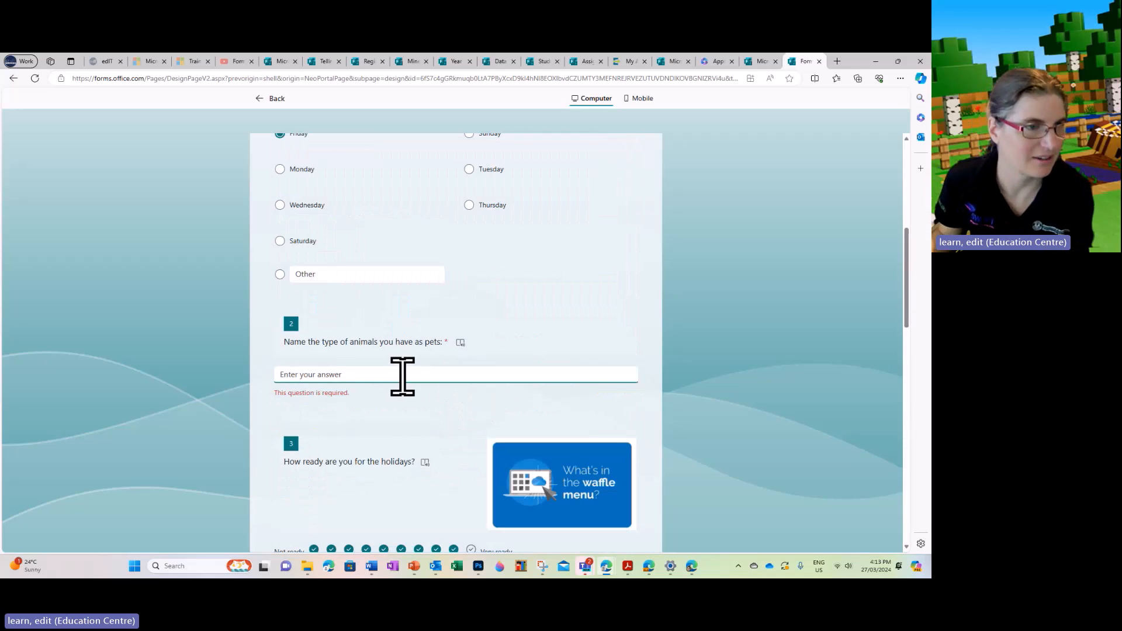
type("hjkhjk")
scroll(403, 380, "down", 14)
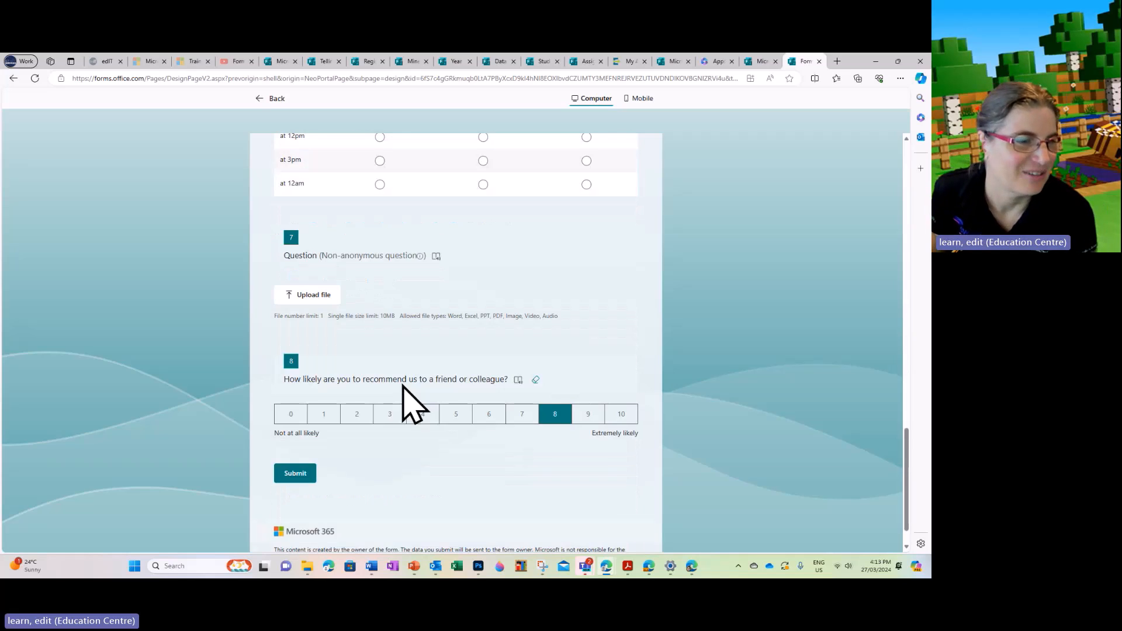
left_click(303, 435)
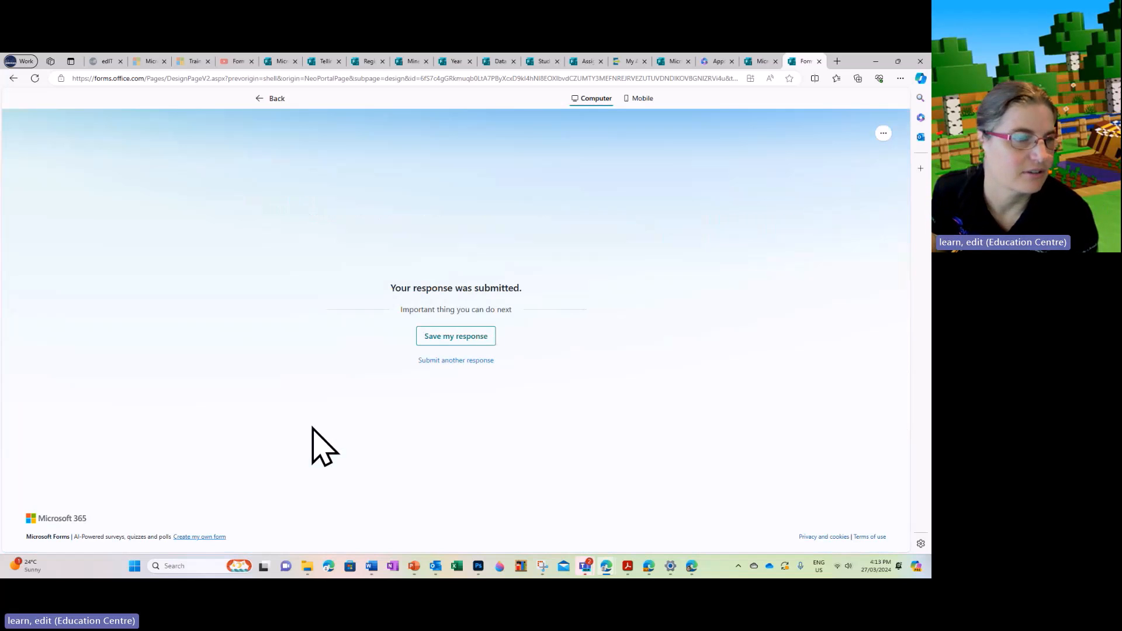
left_click(271, 100)
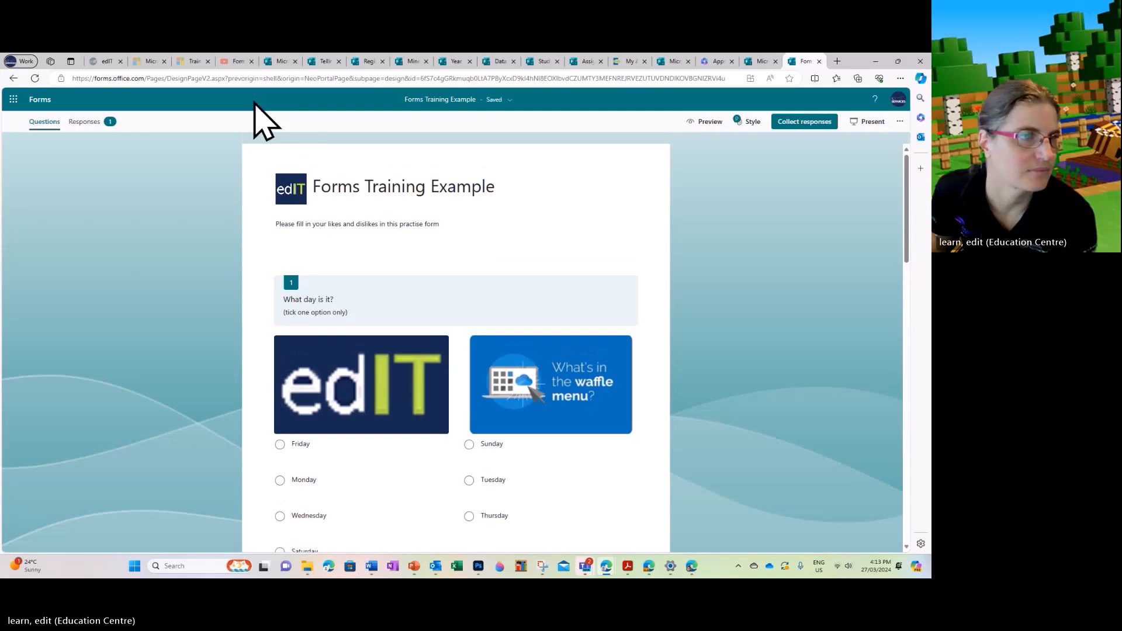
- Review the results summary for all questions, down to the recommendation score, and return to the form's questions
left_click(94, 126)
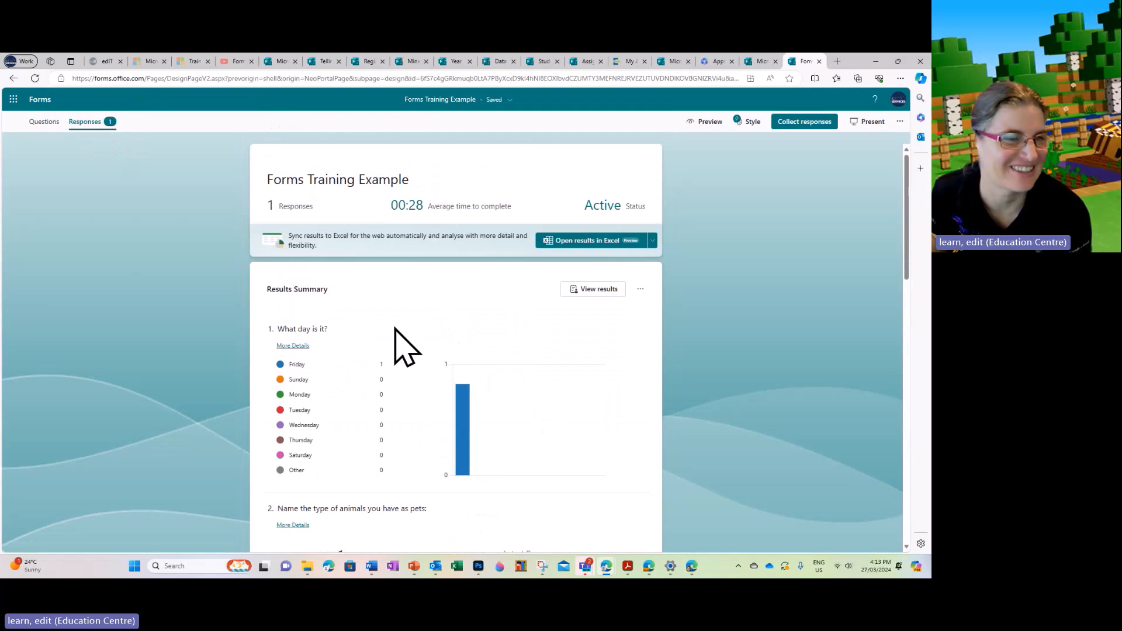
scroll(704, 334, "down", 15)
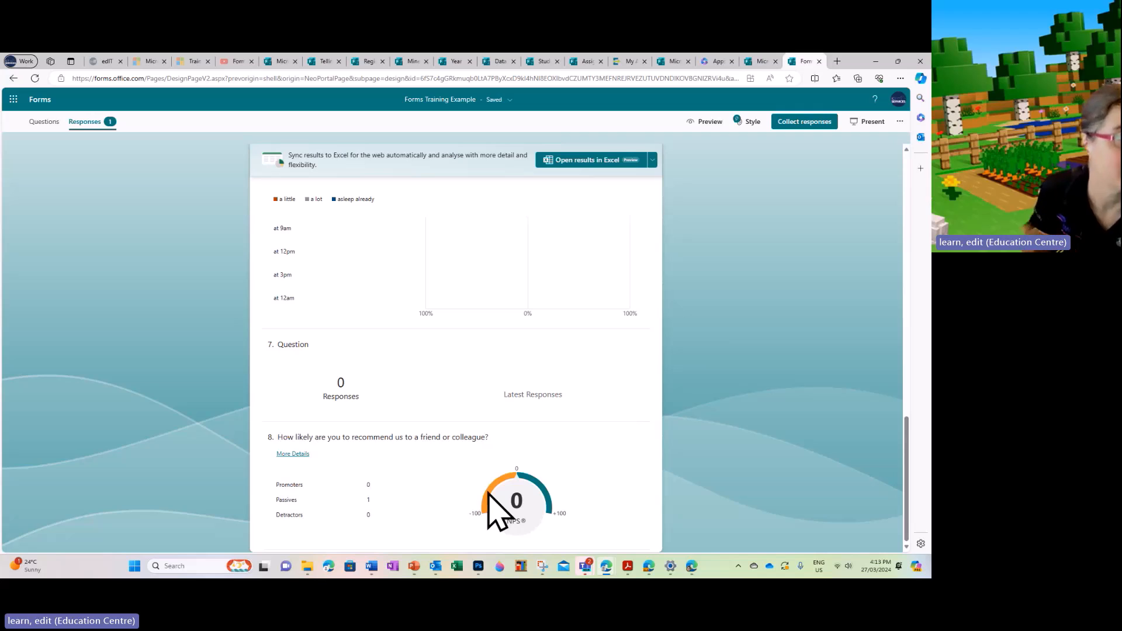
left_click(44, 122)
- Add a new section after the recommendation question and title it "Likes"
scroll(664, 376, "down", 3)
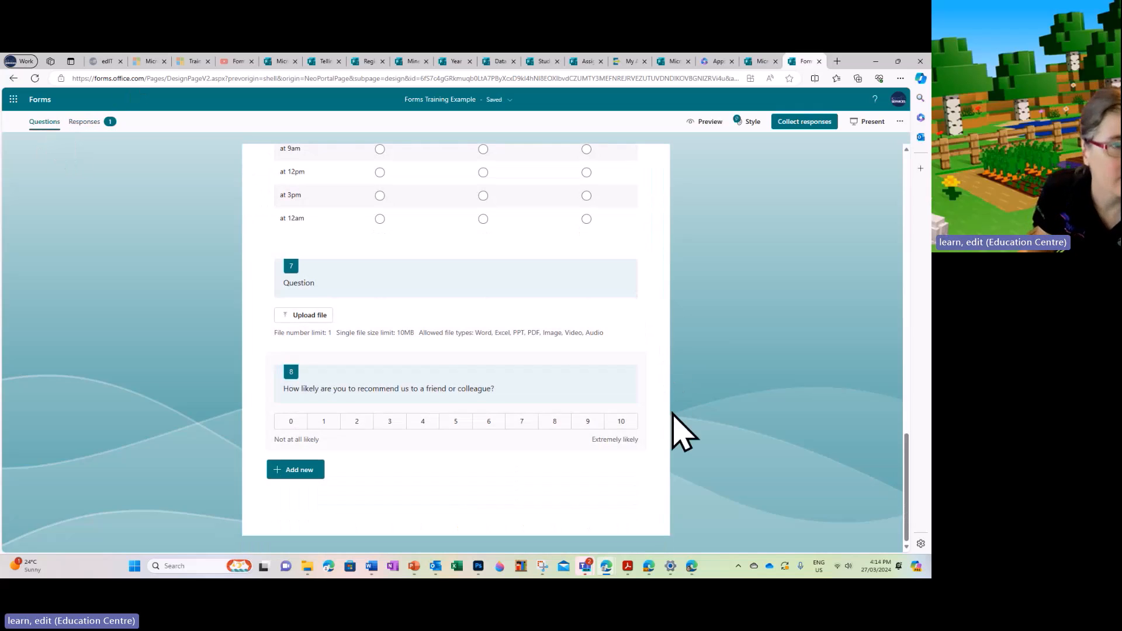
left_click(297, 474)
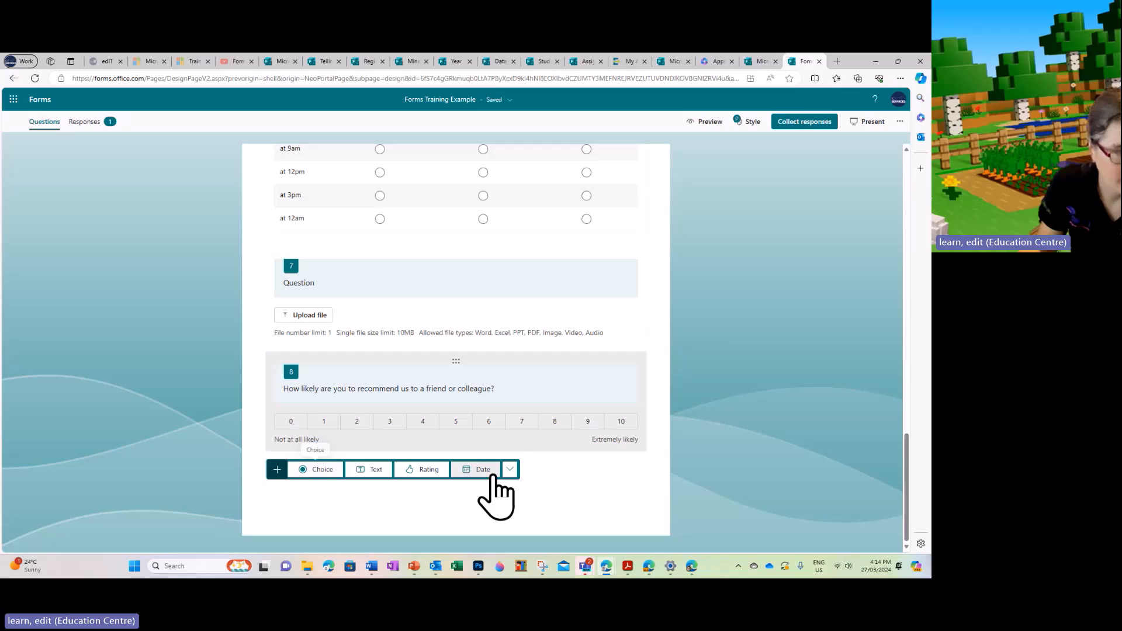
left_click(511, 470)
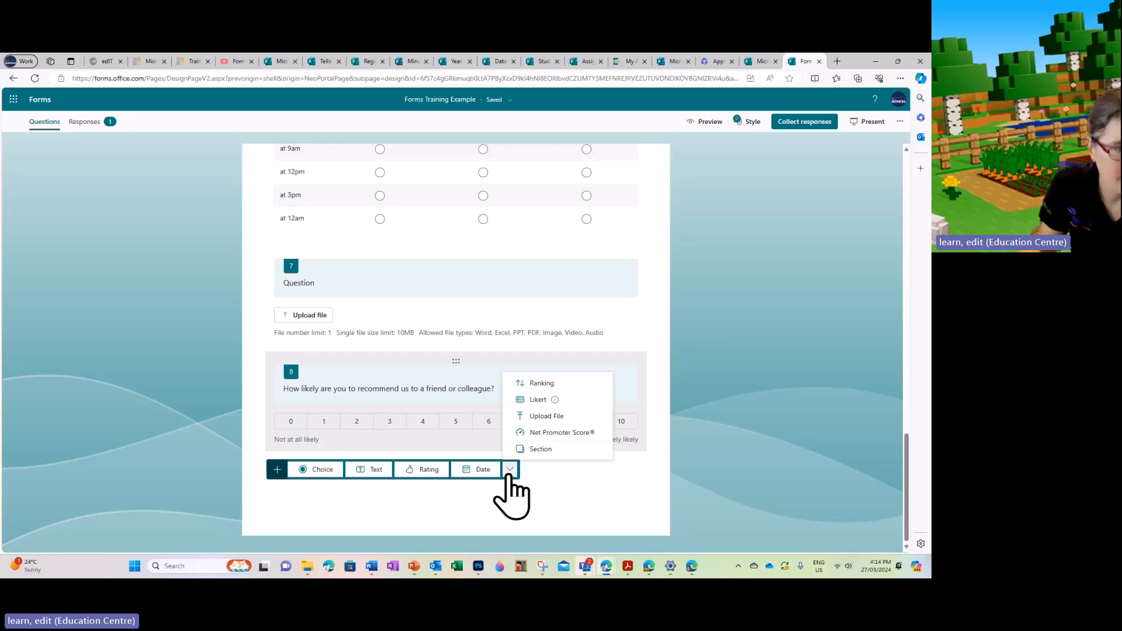
left_click(536, 450)
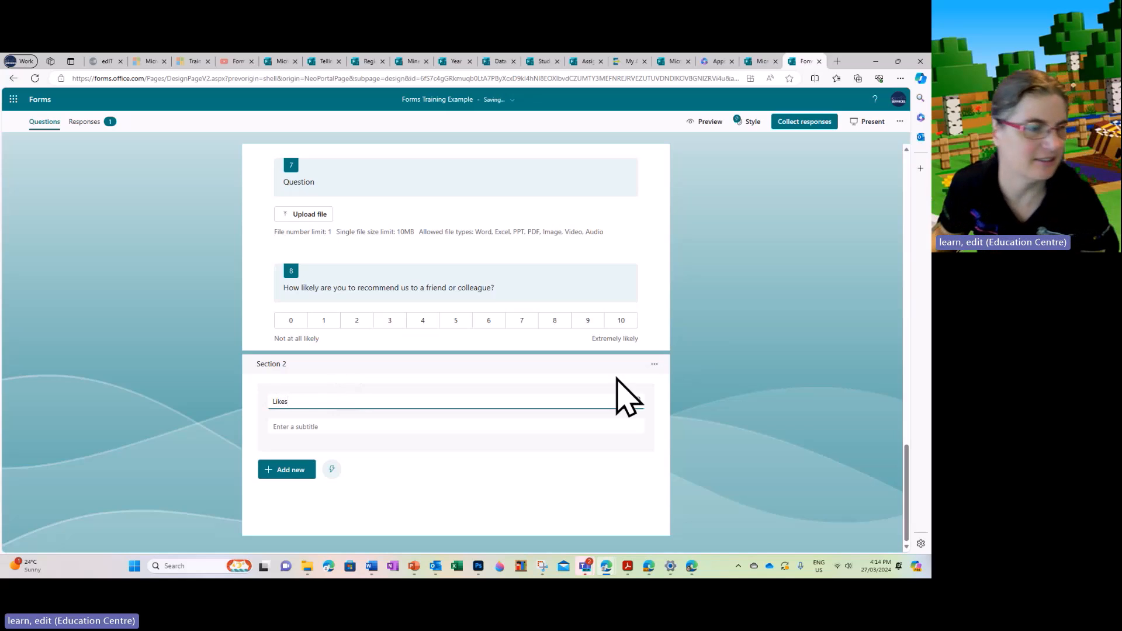
left_click(740, 406)
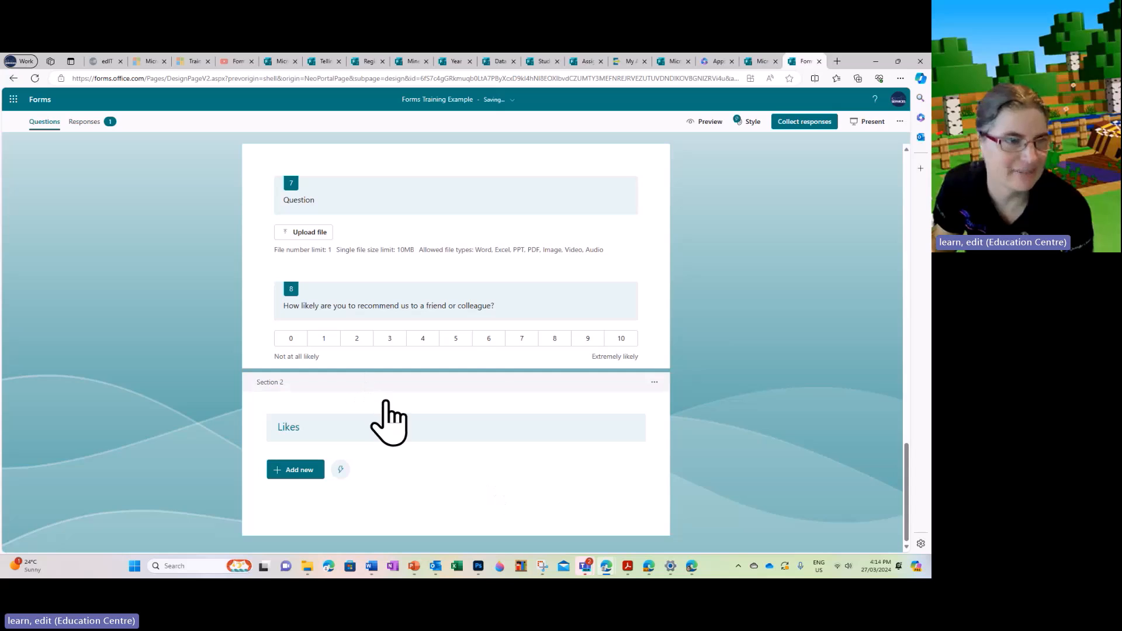
- Move the recommendation question into the Likes section
scroll(607, 262, "up", 1)
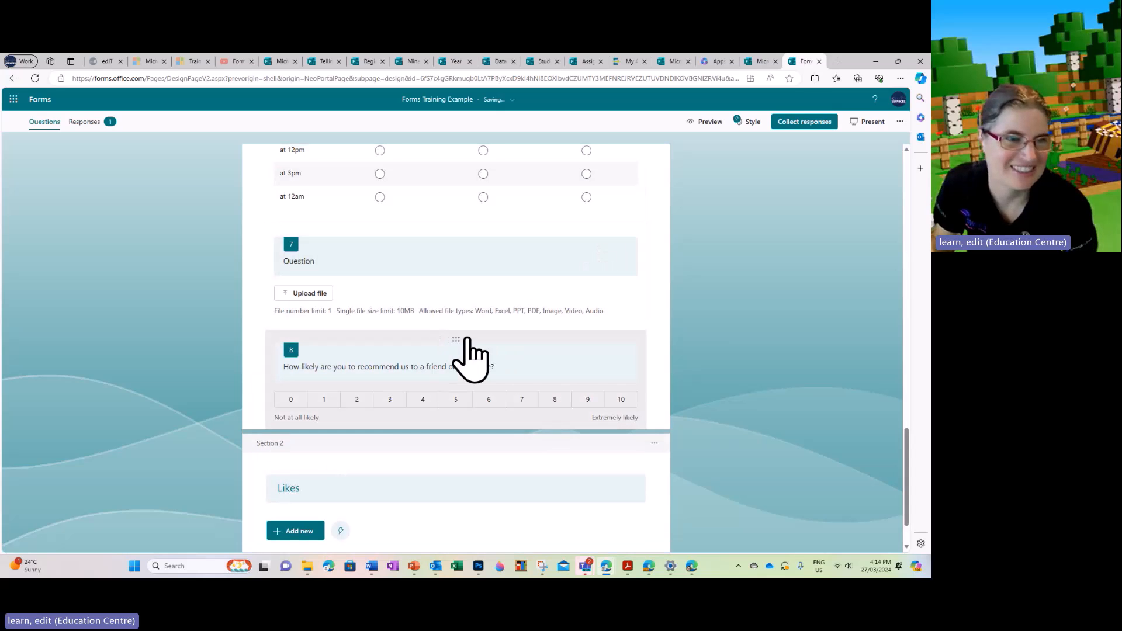
scroll(719, 351, "down", 1)
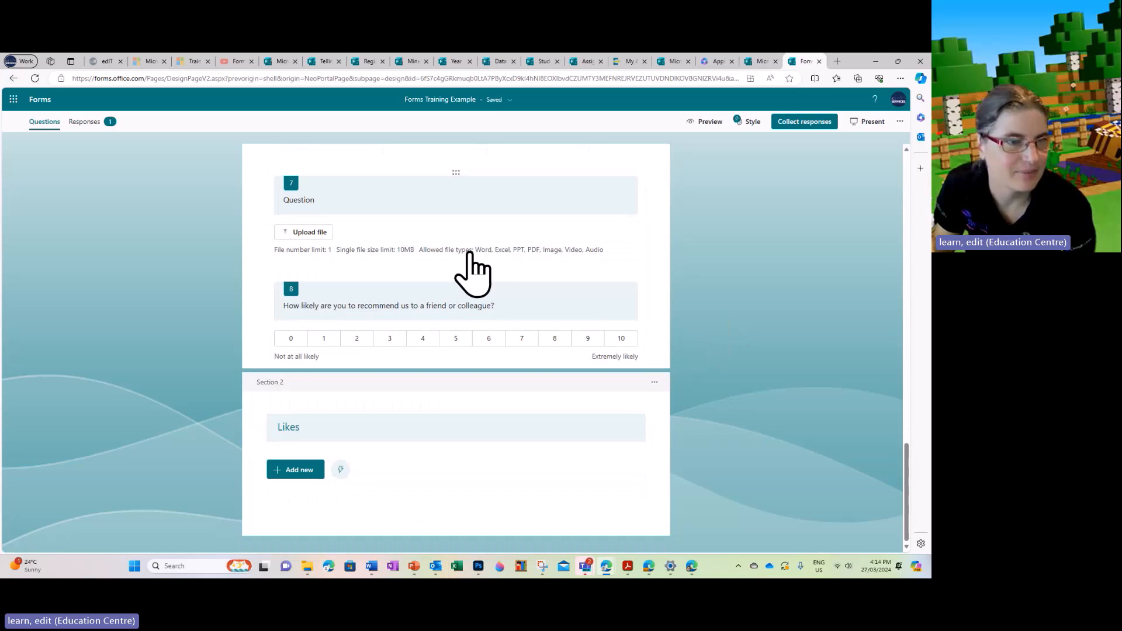
left_click_drag(454, 283, 455, 359)
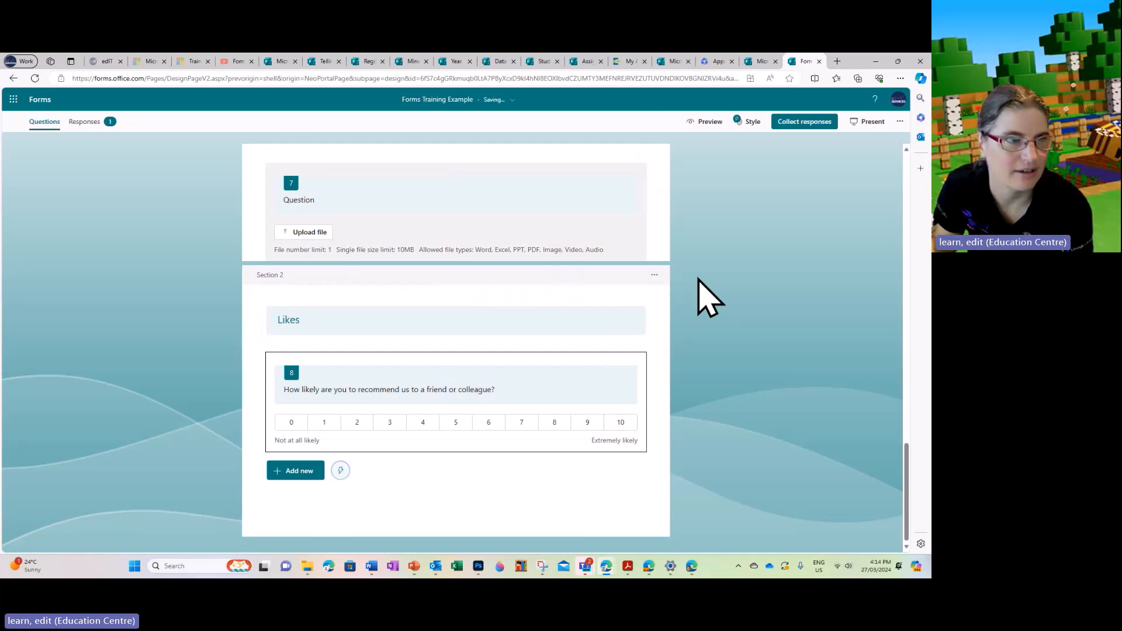
- Move the file upload question into the Likes section, below the recommendation question
scroll(707, 299, "up", 2)
scroll(709, 298, "up", 3)
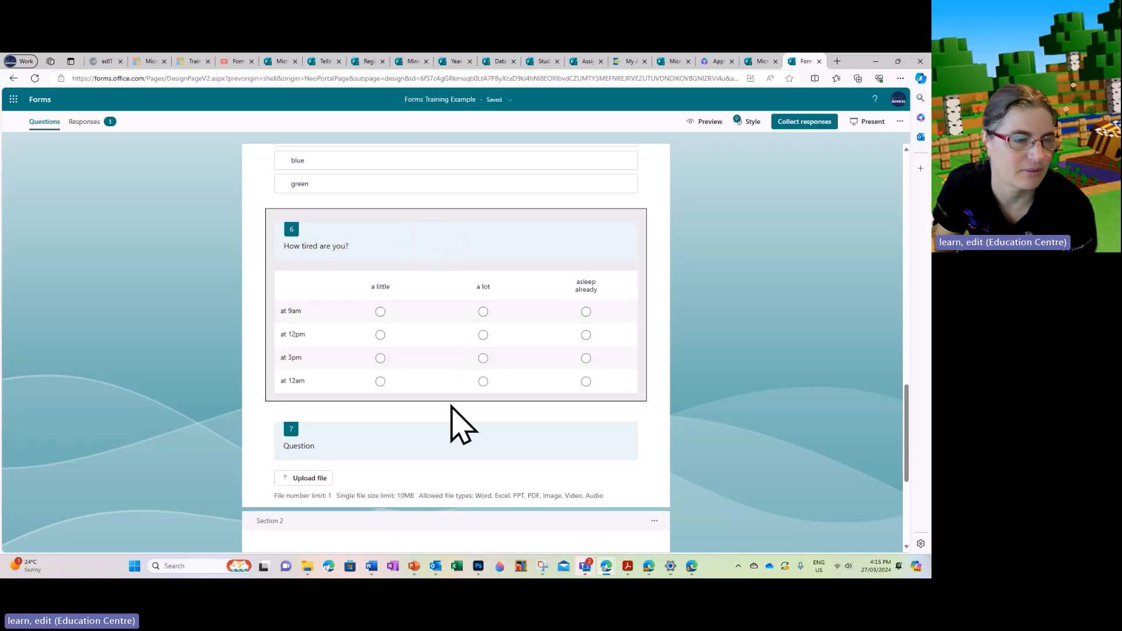
left_click(471, 307)
scroll(595, 386, "down", 3)
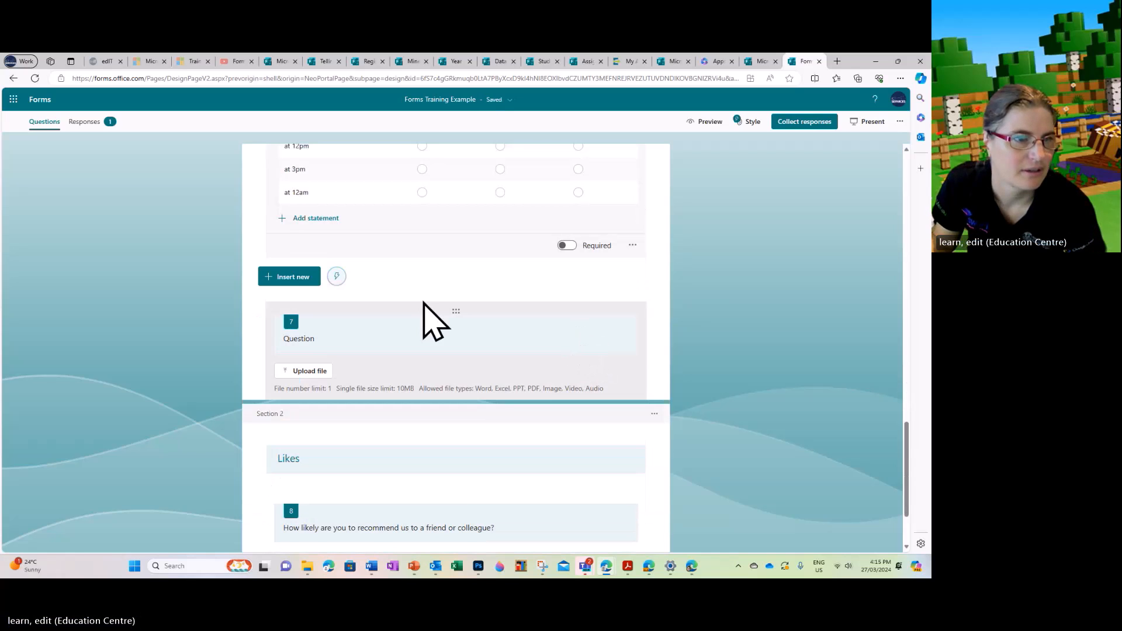
left_click_drag(453, 308, 459, 408)
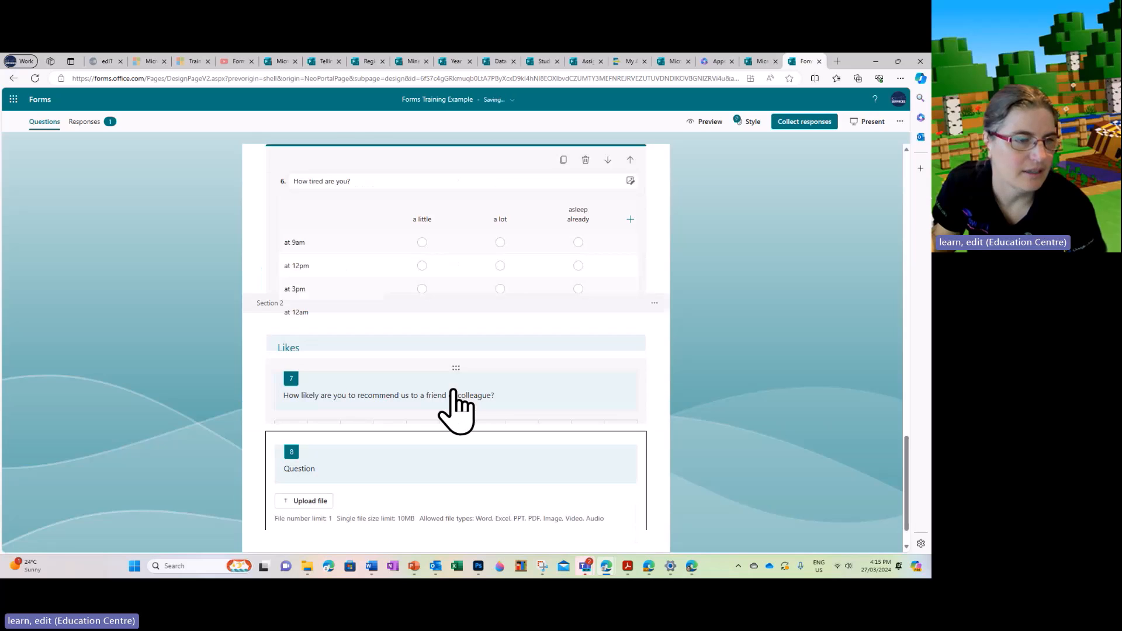
- Preview the form and look through the questions on its first section page
scroll(372, 357, "up", 3)
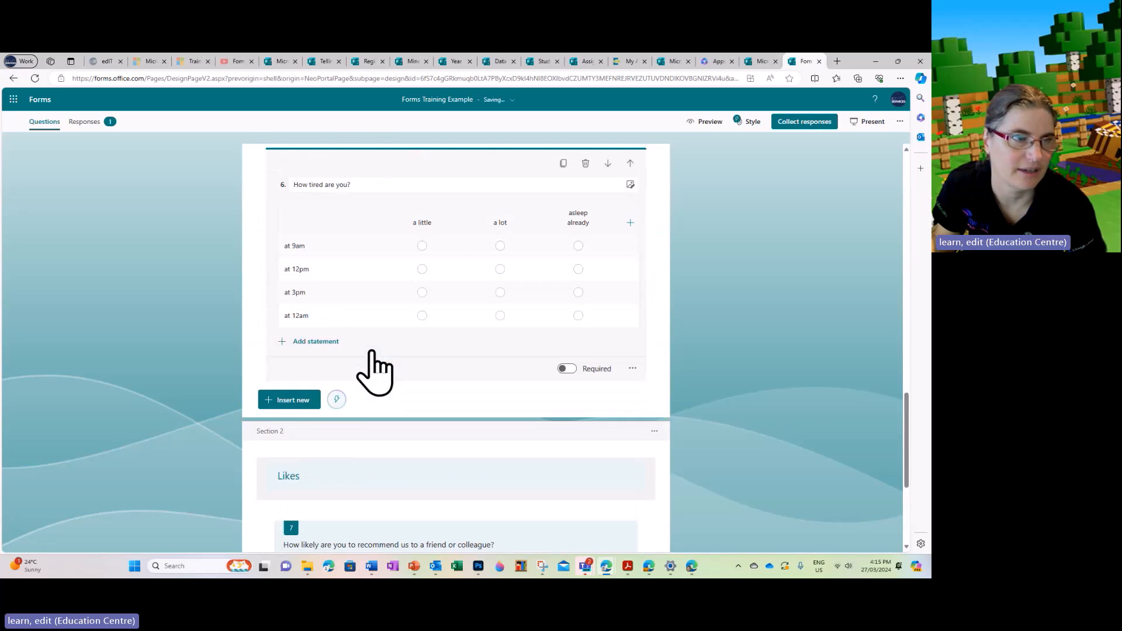
scroll(375, 371, "up", 7)
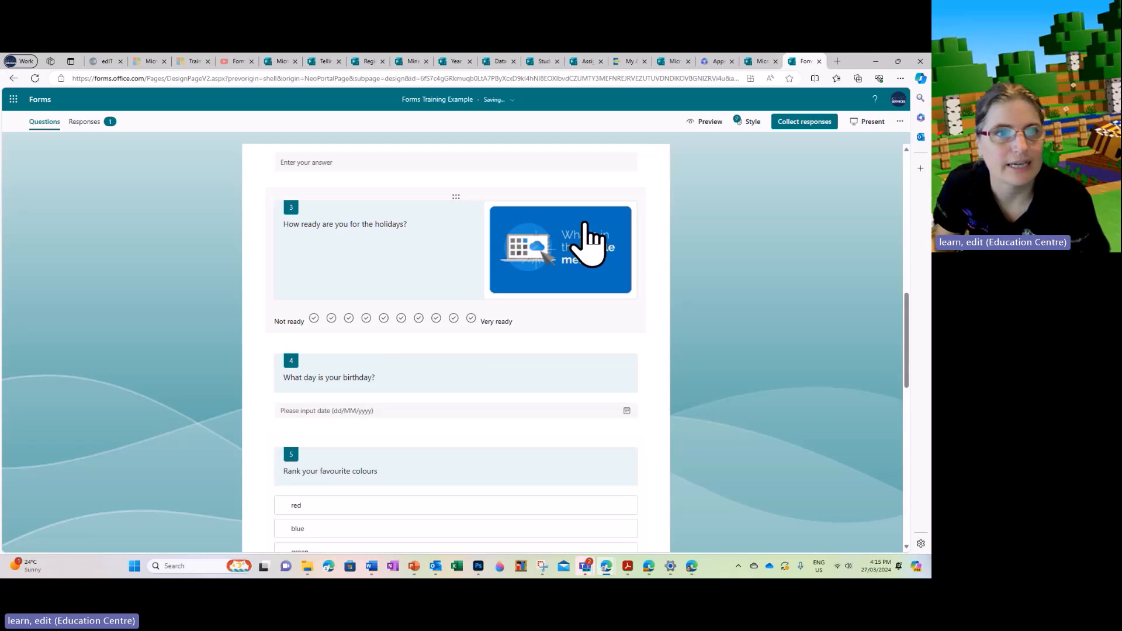
left_click(701, 124)
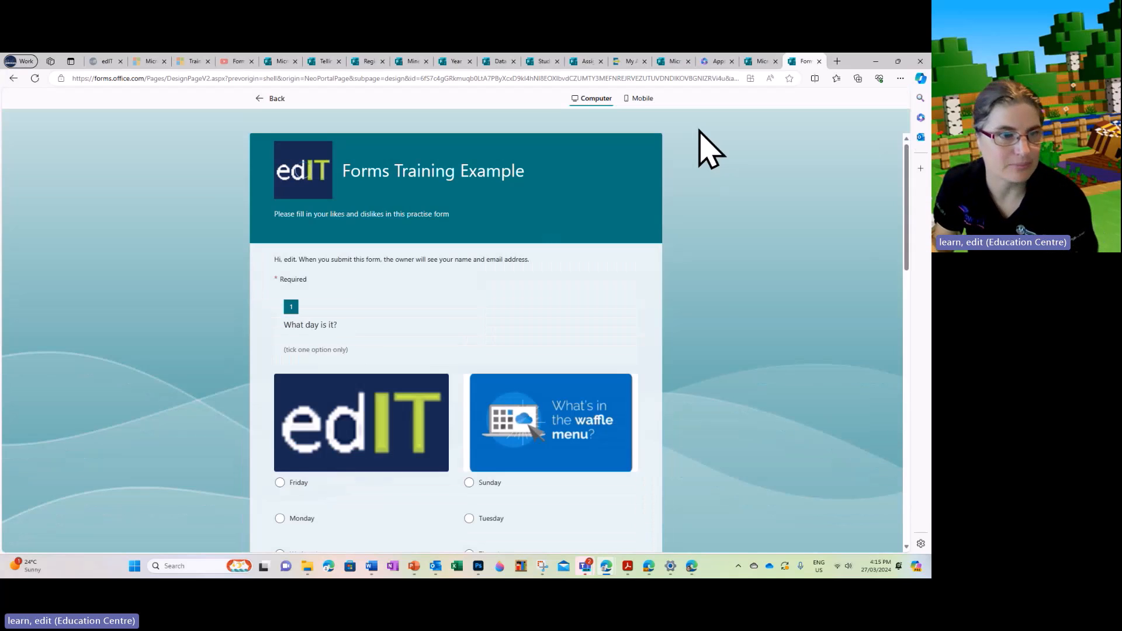
scroll(734, 296, "down", 6)
scroll(734, 296, "down", 10)
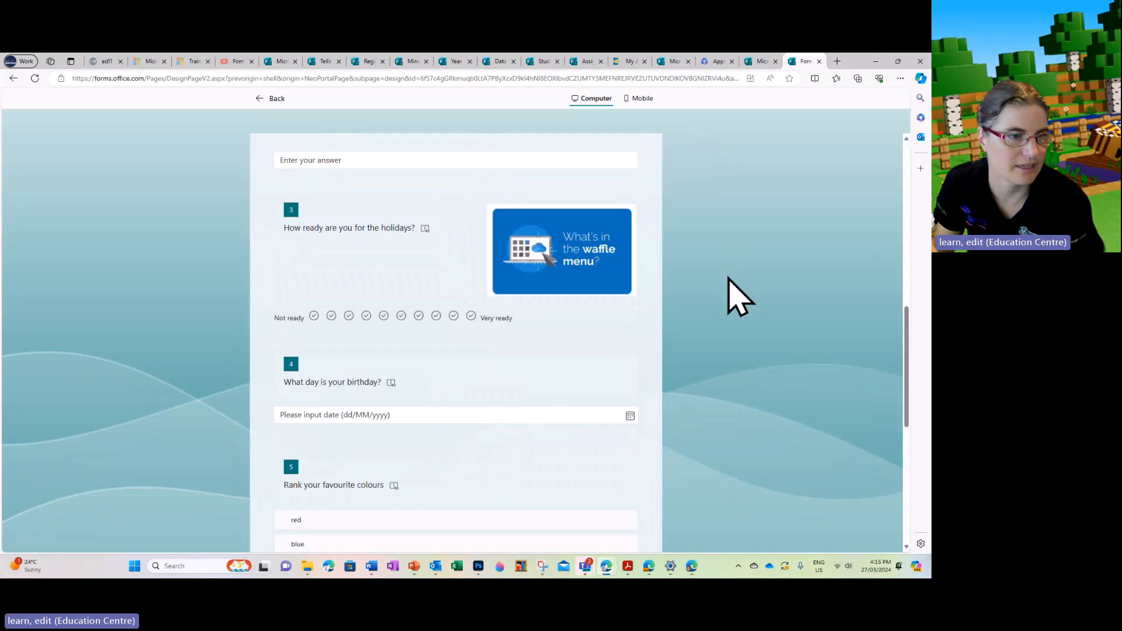
scroll(738, 297, "up", 15)
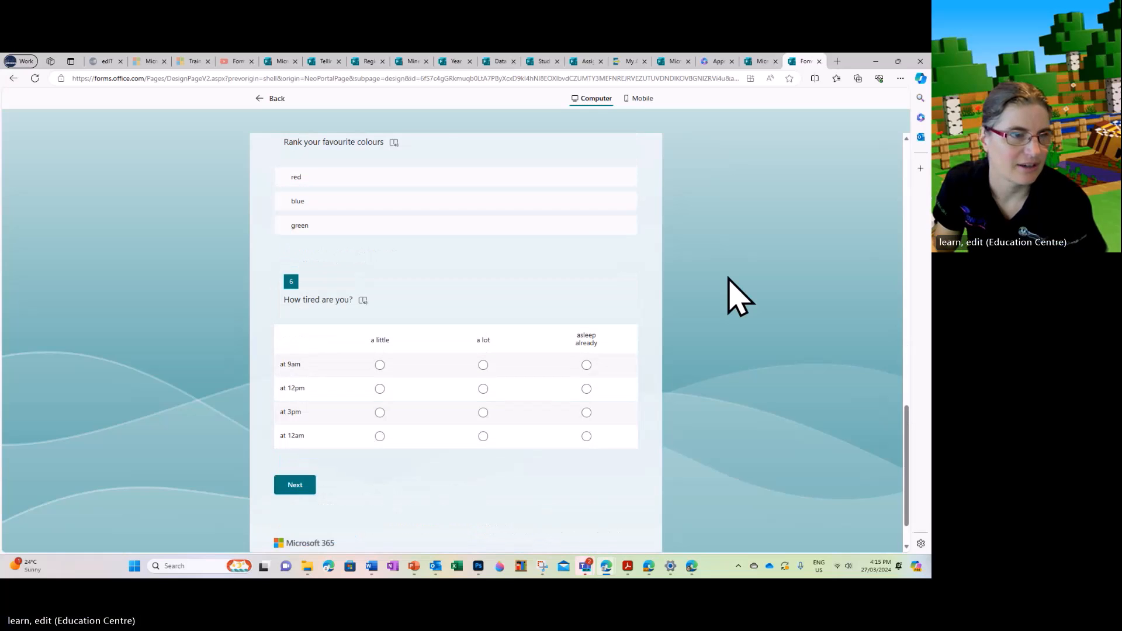
scroll(737, 297, "up", 1)
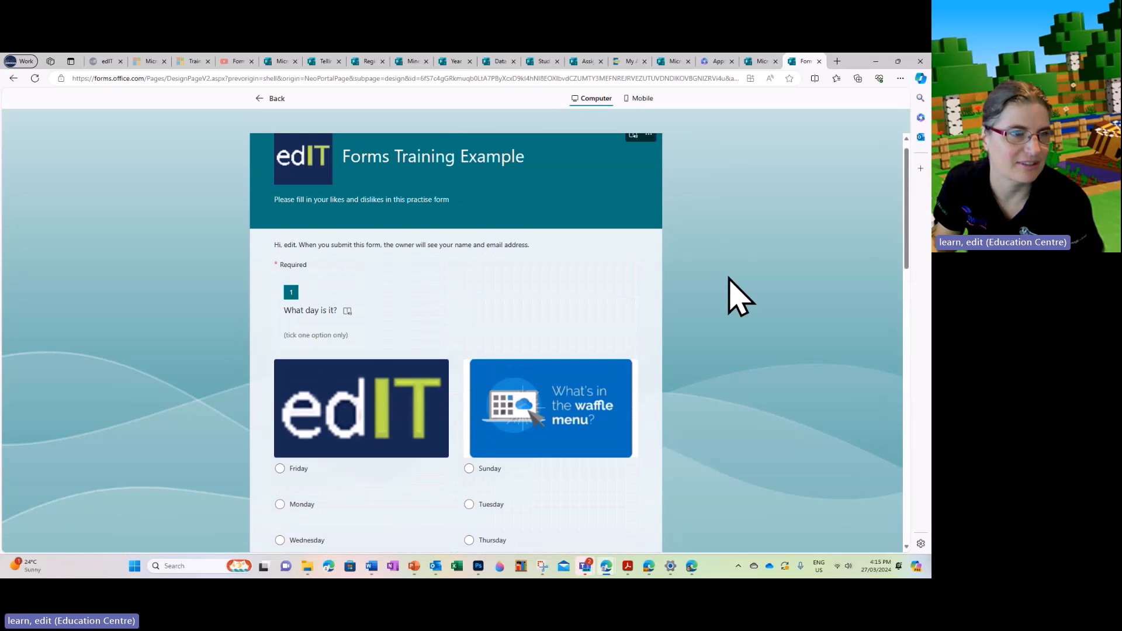
scroll(738, 297, "down", 2)
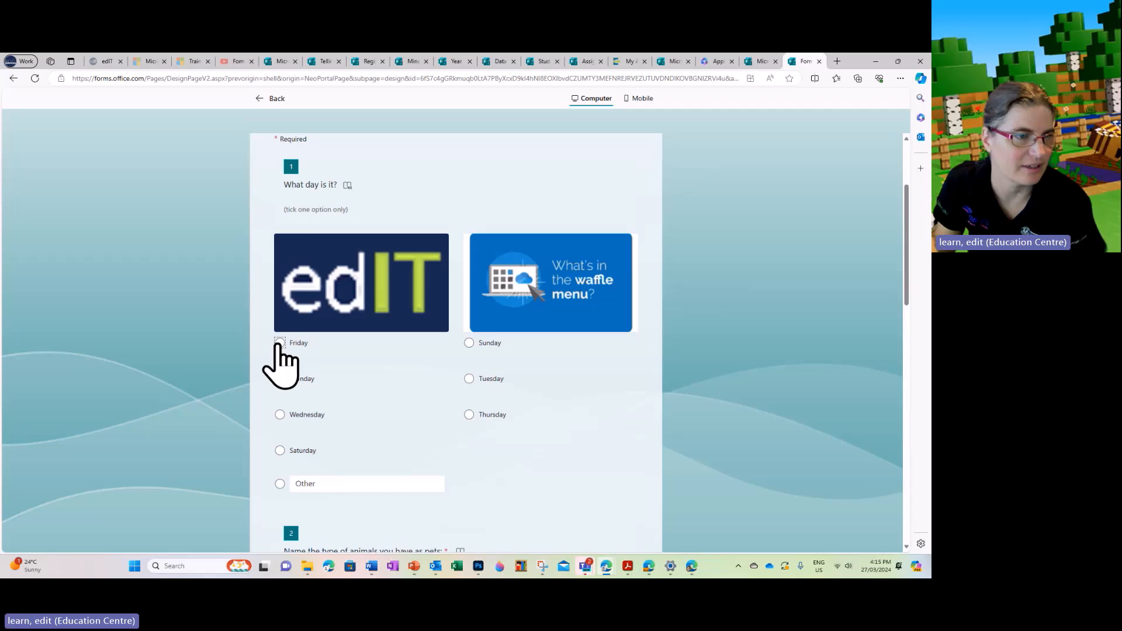
- Answer Friday and the required pets question in the preview to reach the Likes section, and return to the editor
left_click(280, 343)
scroll(664, 370, "down", 5)
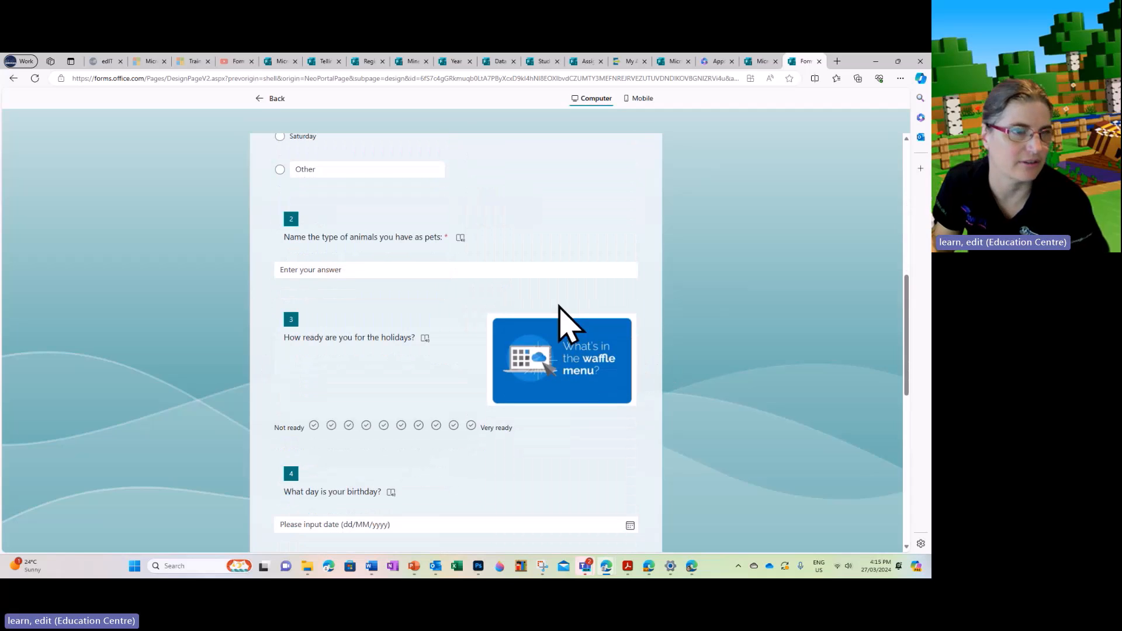
left_click(529, 269)
scroll(571, 271, "down", 8)
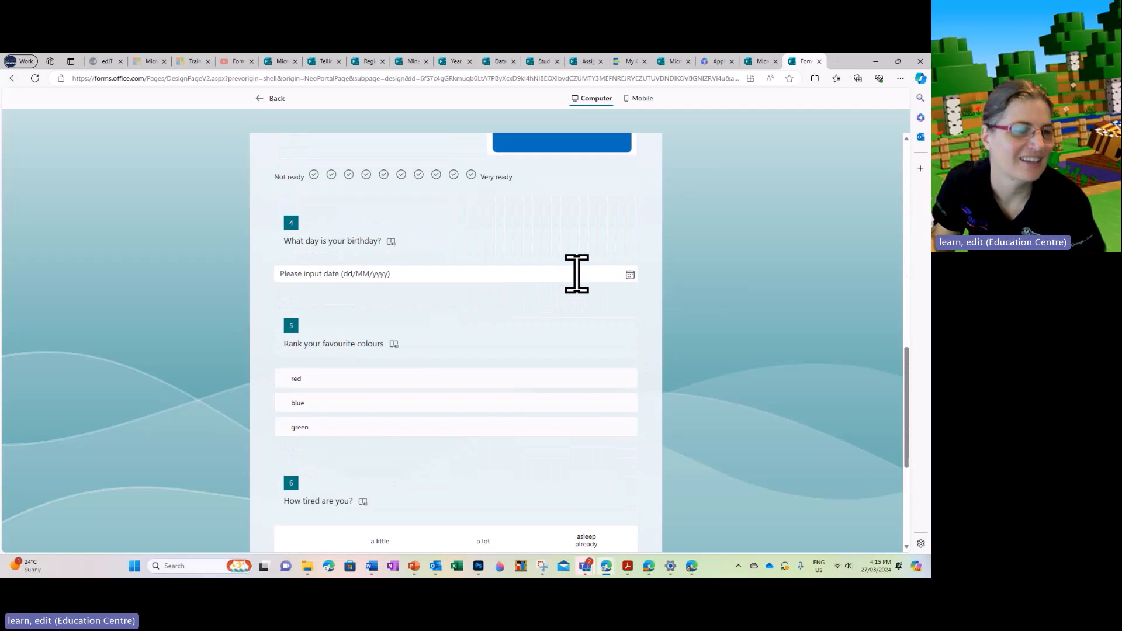
left_click(296, 435)
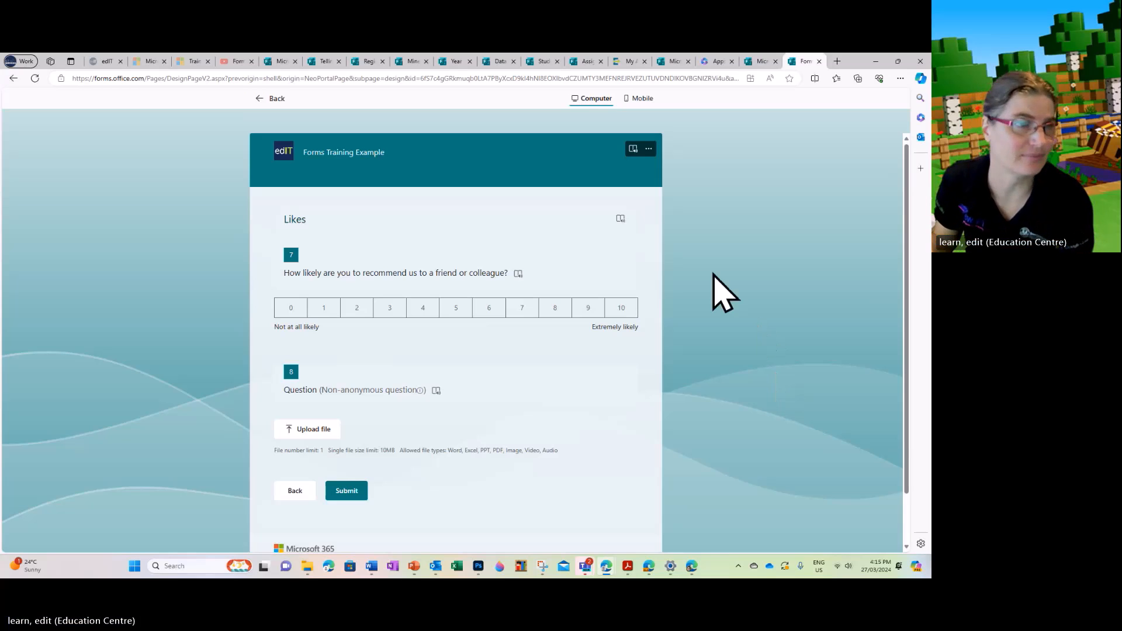
left_click(272, 98)
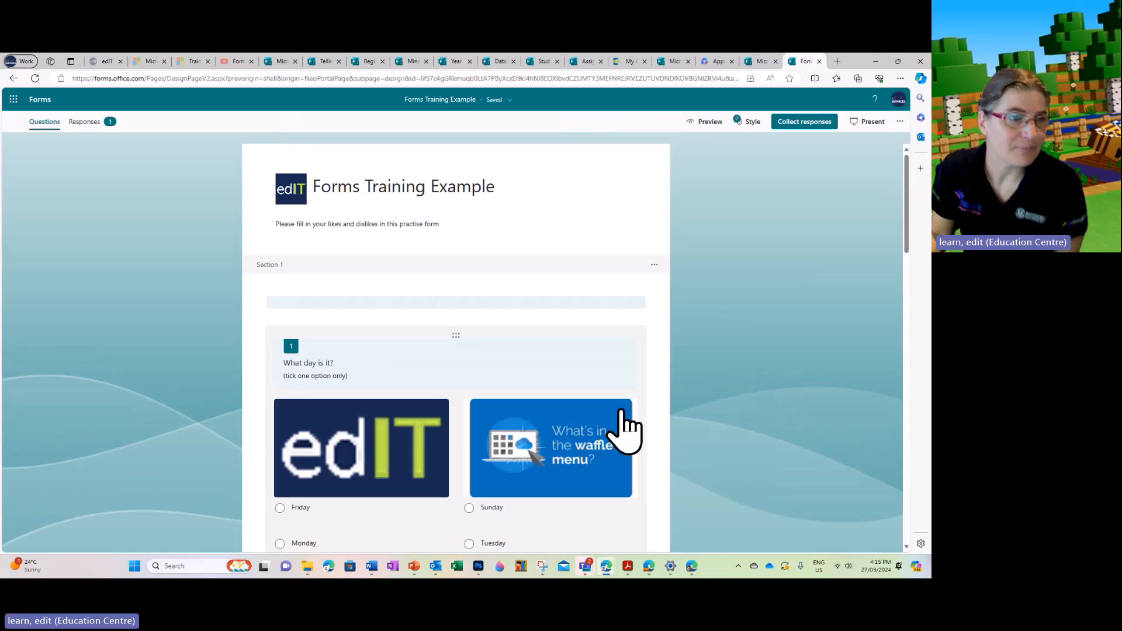
- Move the "What day is it?" question down, back up and down again to place it after the pets question
left_click(590, 353)
scroll(590, 354, "down", 3)
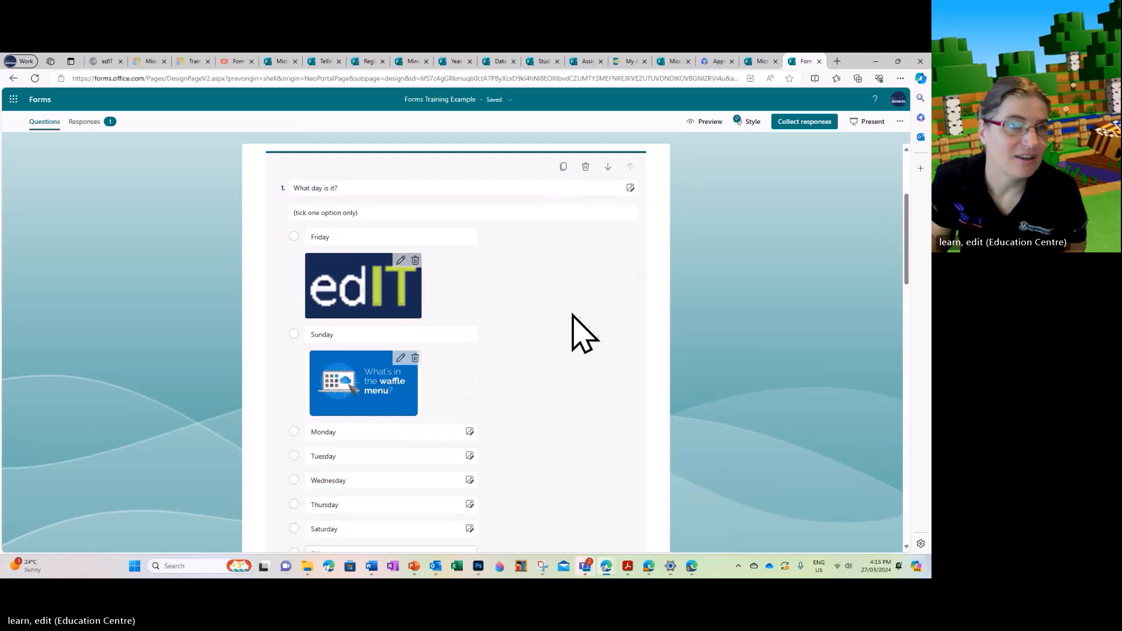
scroll(571, 315, "up", 1)
scroll(567, 317, "up", 2)
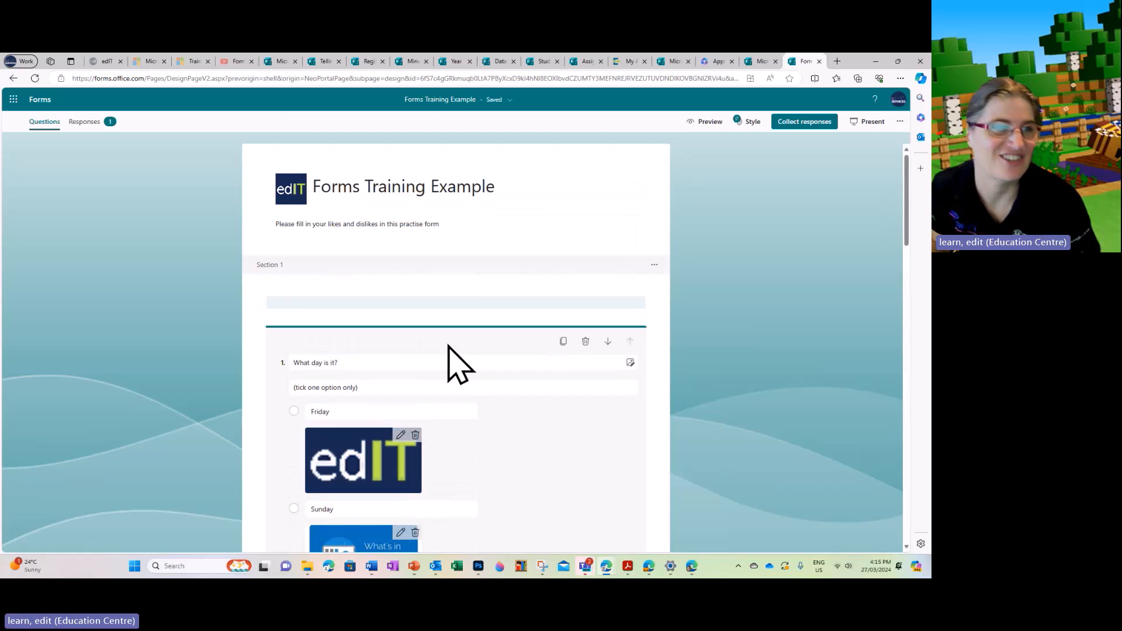
left_click(608, 342)
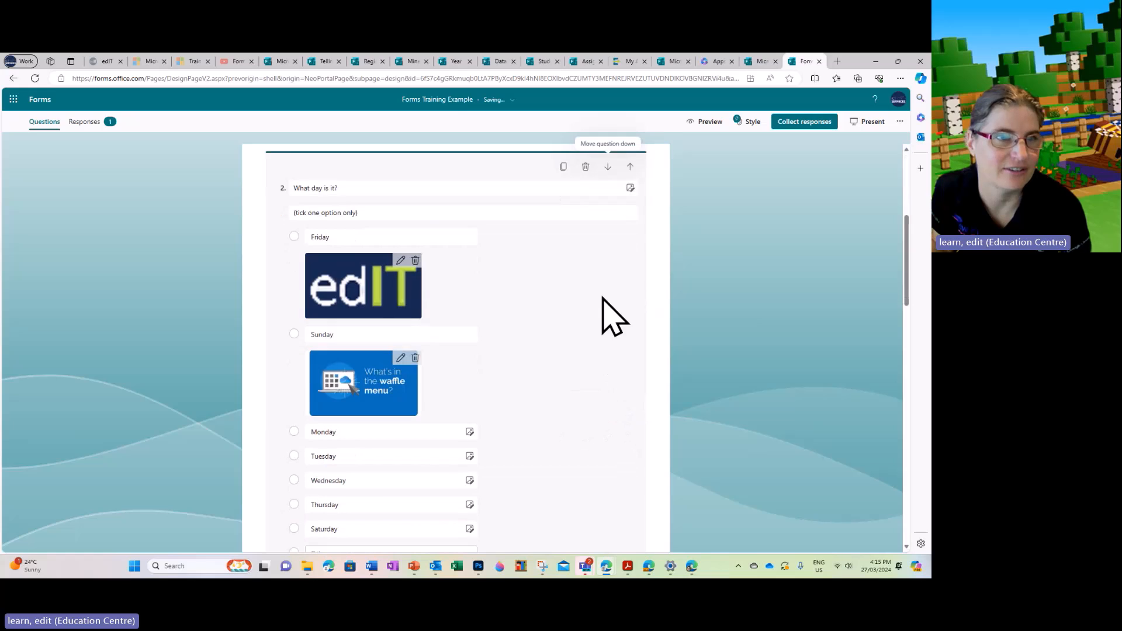
left_click(630, 167)
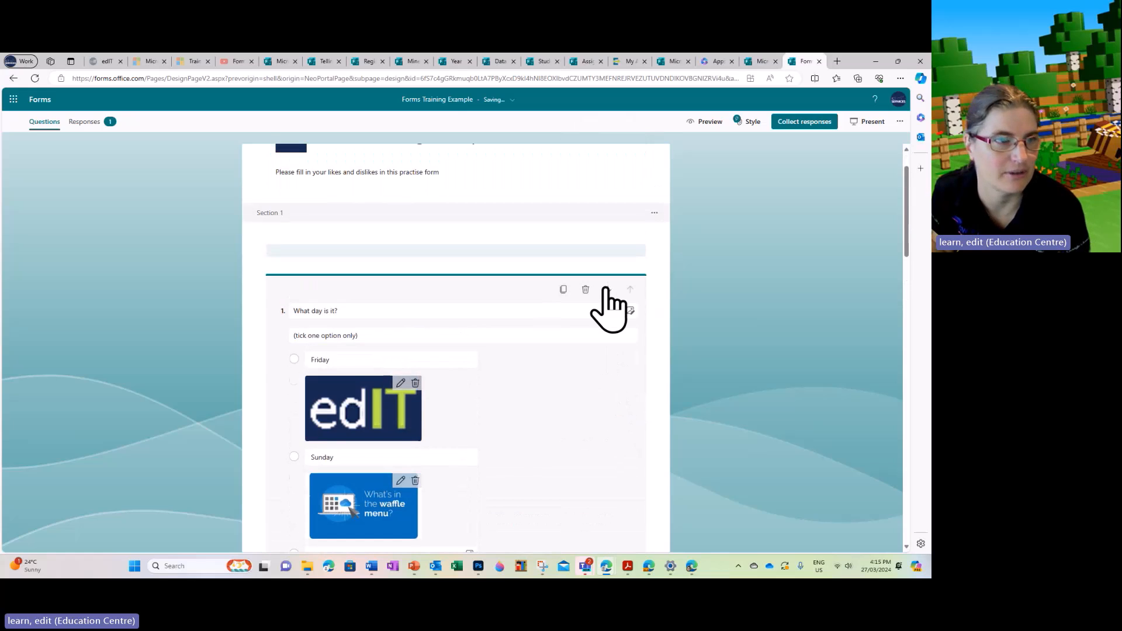
left_click(608, 282)
scroll(604, 395, "down", 10)
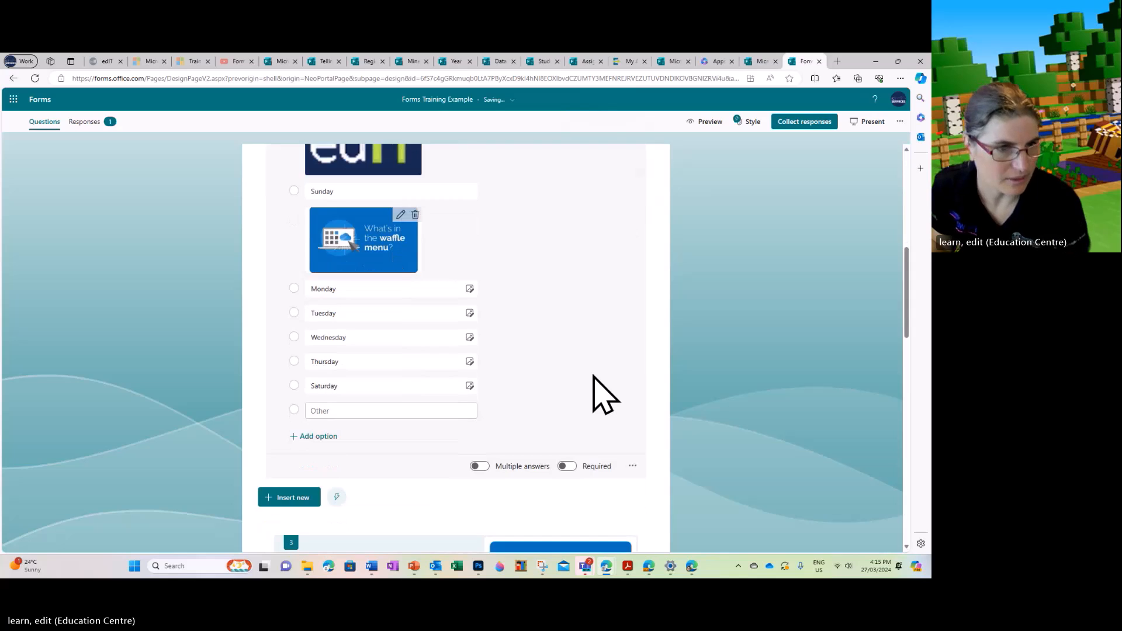
scroll(672, 401, "down", 6)
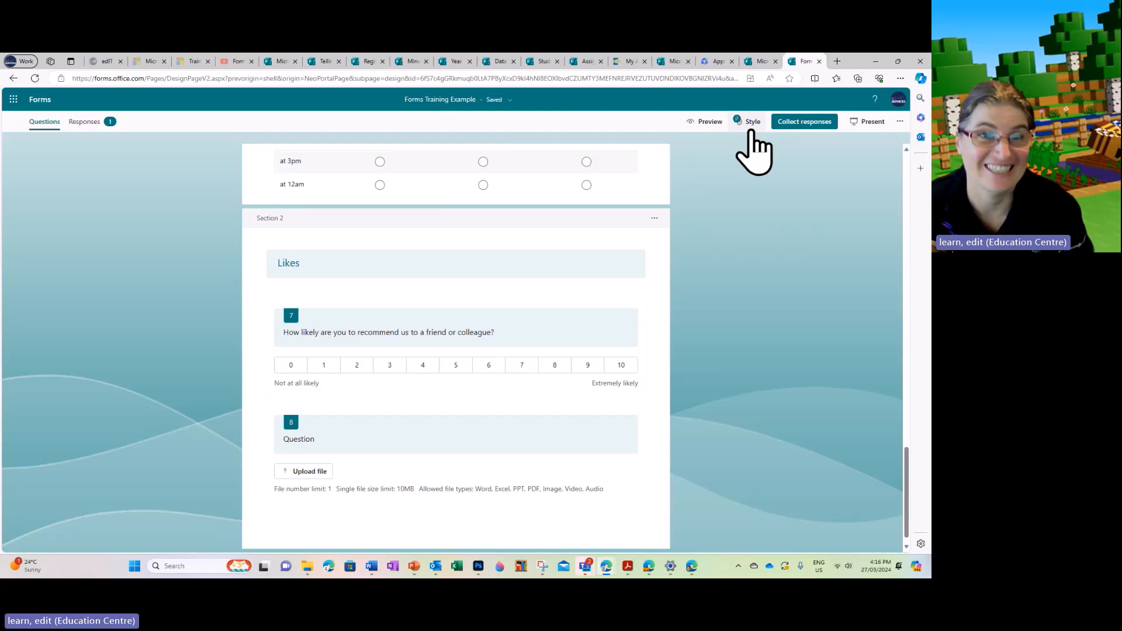
scroll(671, 324, "up", 10)
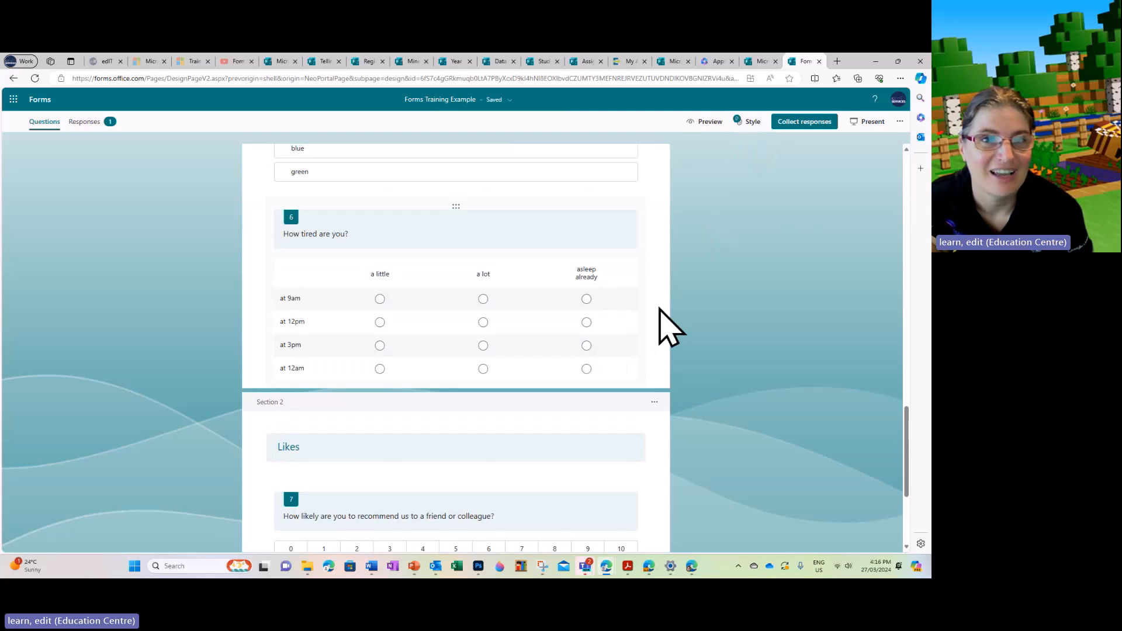
scroll(670, 300, "up", 15)
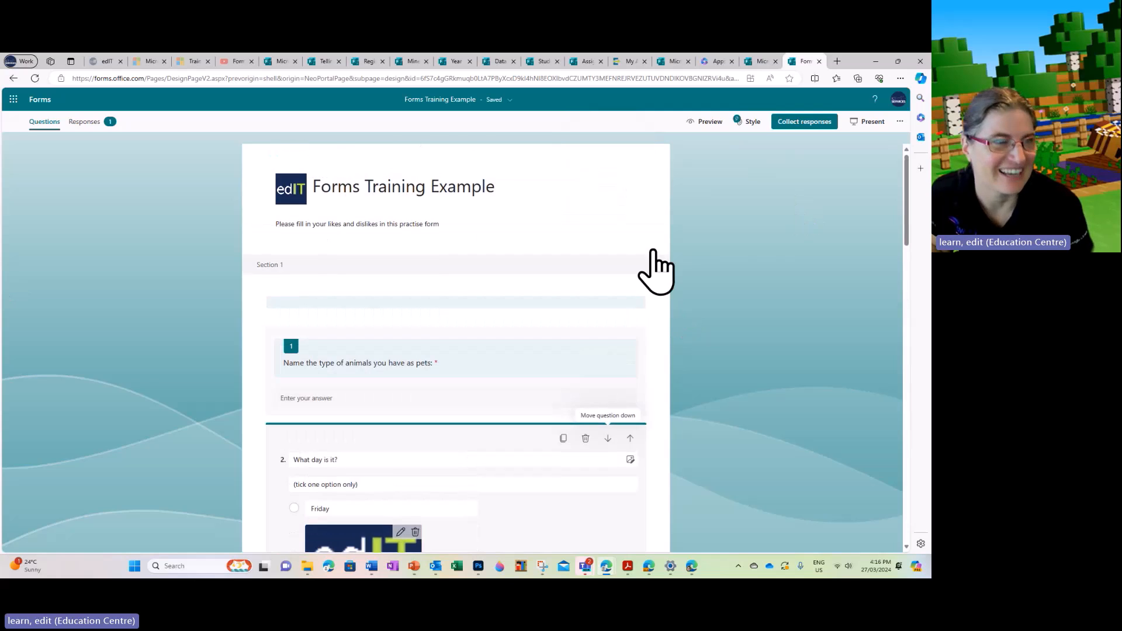
- Open the form's style options, browse the suggested designs and full theme set, and apply the coloured pencils theme
left_click(745, 127)
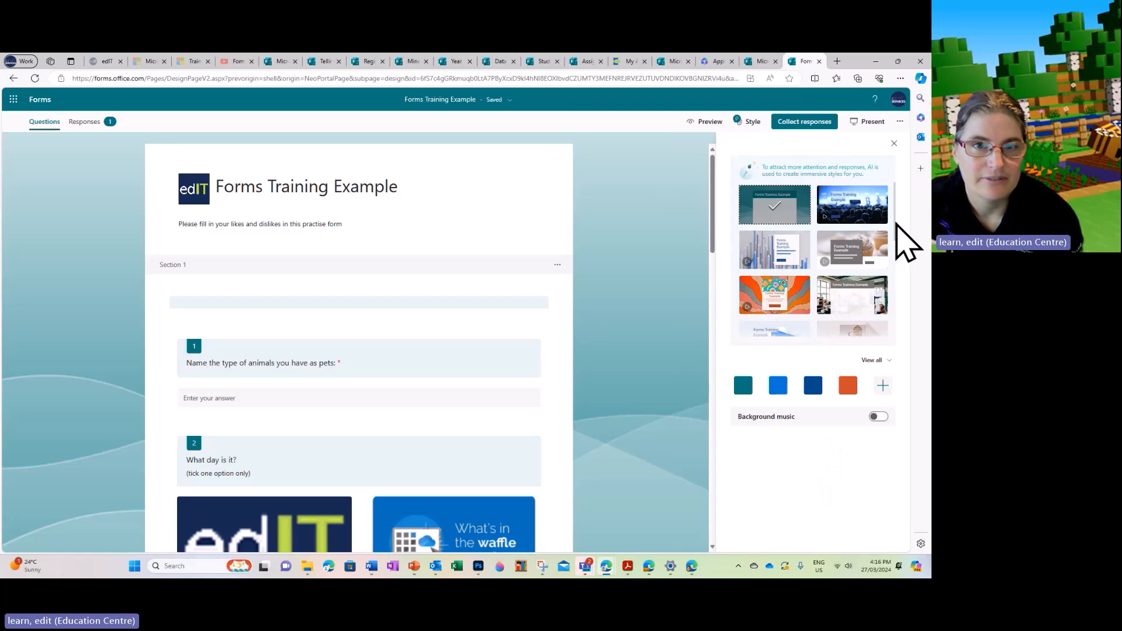
left_click_drag(897, 227, 898, 326)
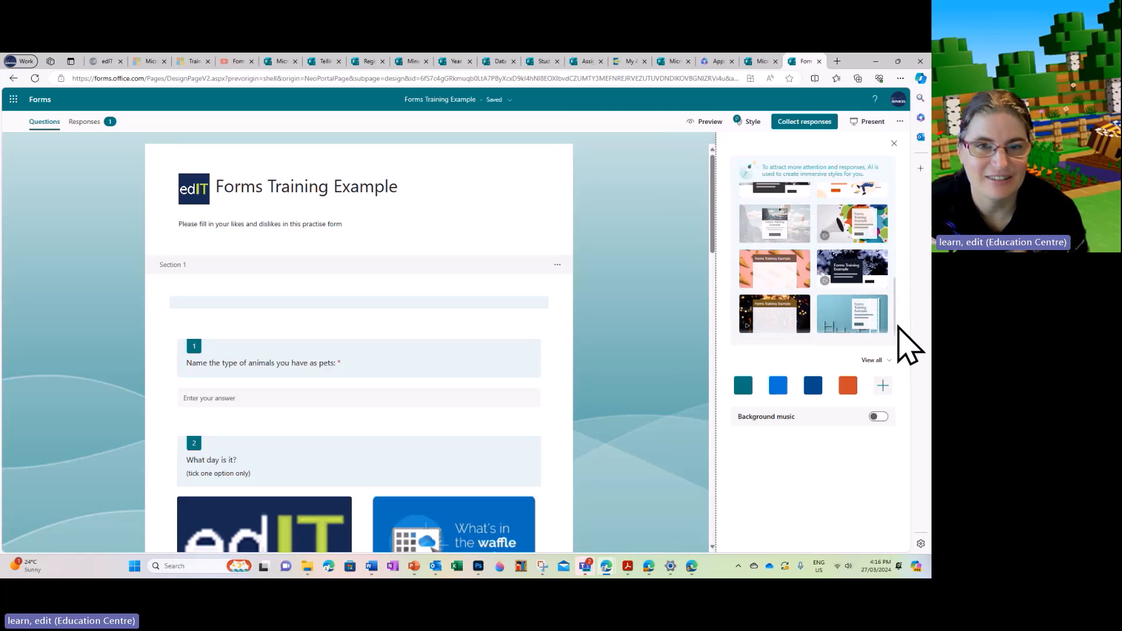
left_click(874, 361)
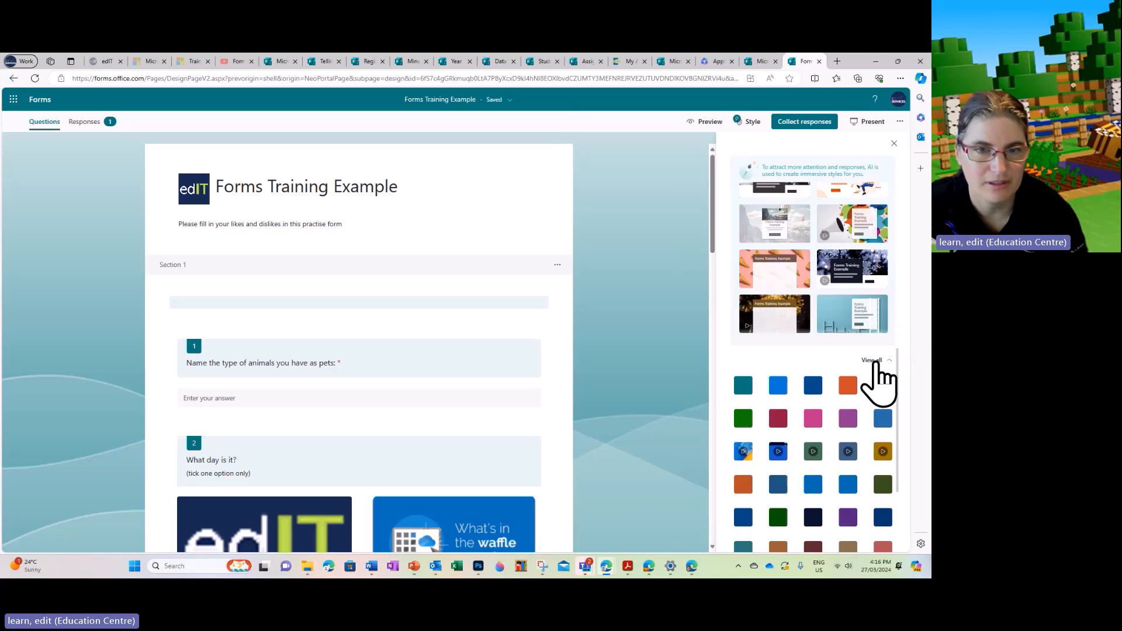
scroll(868, 393, "down", 3)
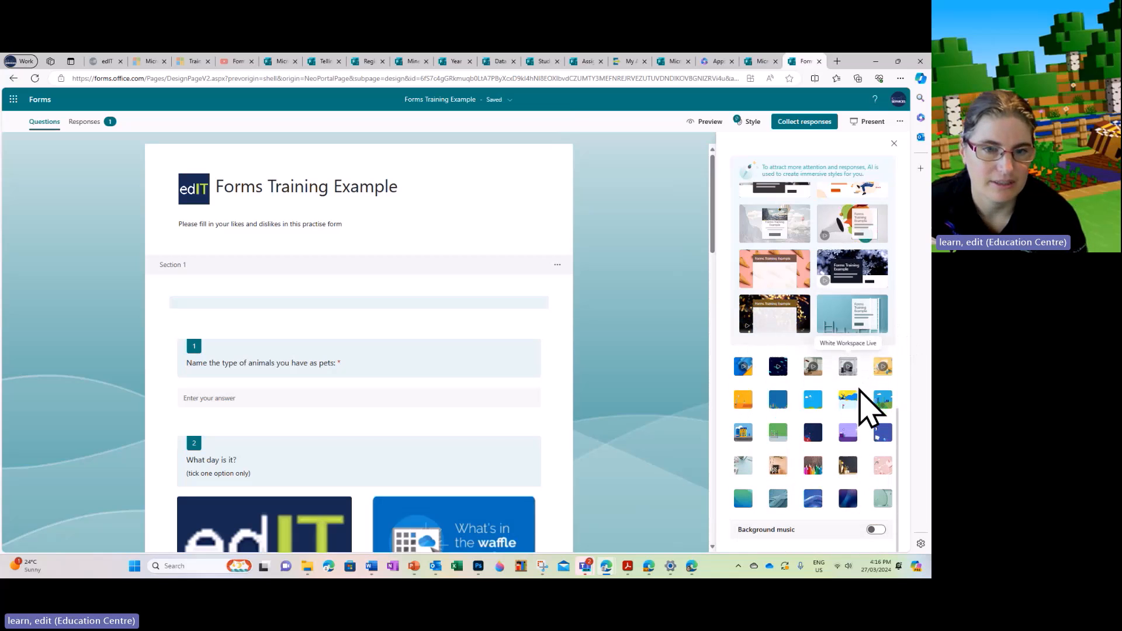
left_click(814, 466)
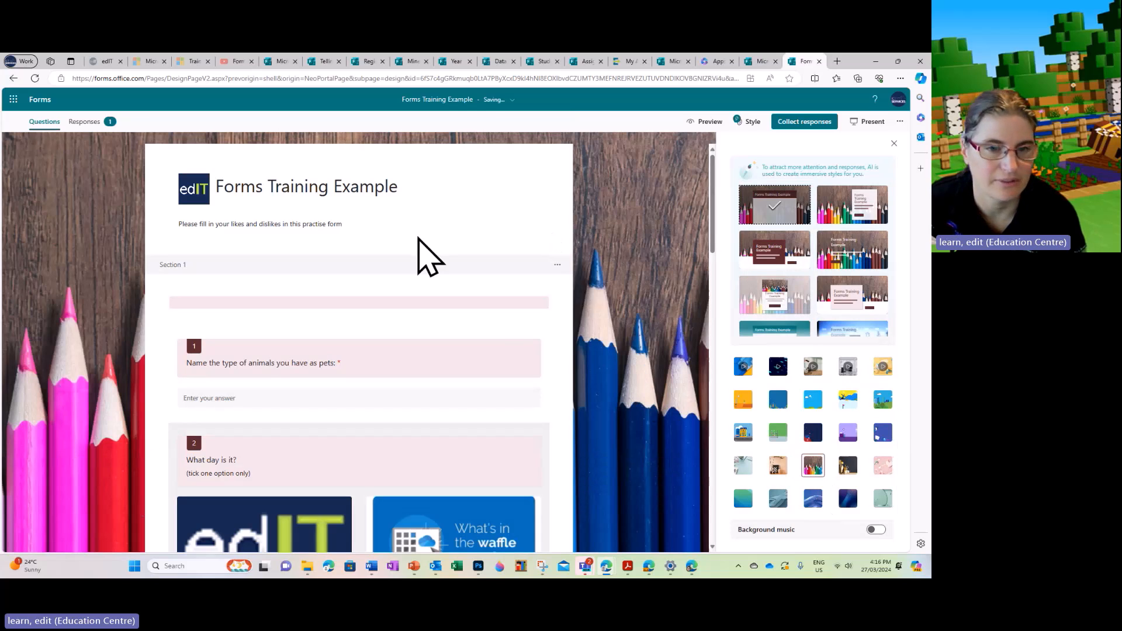
- Turn on background music for the form and choose the "Holiday at lift" track
left_click(876, 531)
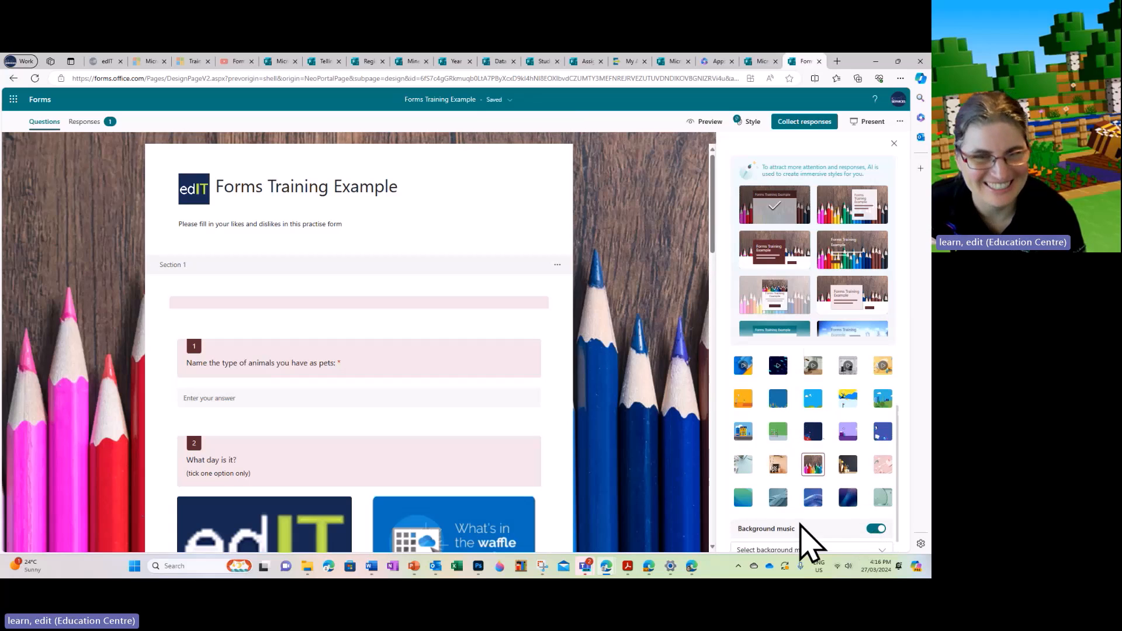
scroll(852, 550, "down", 1)
left_click(882, 536)
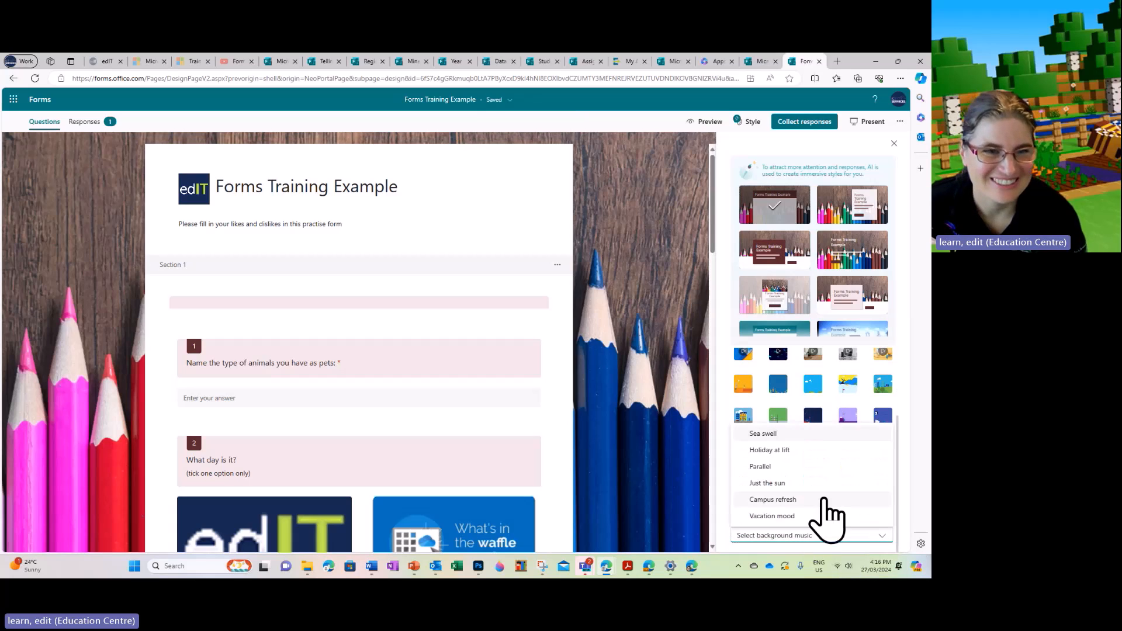
left_click(770, 451)
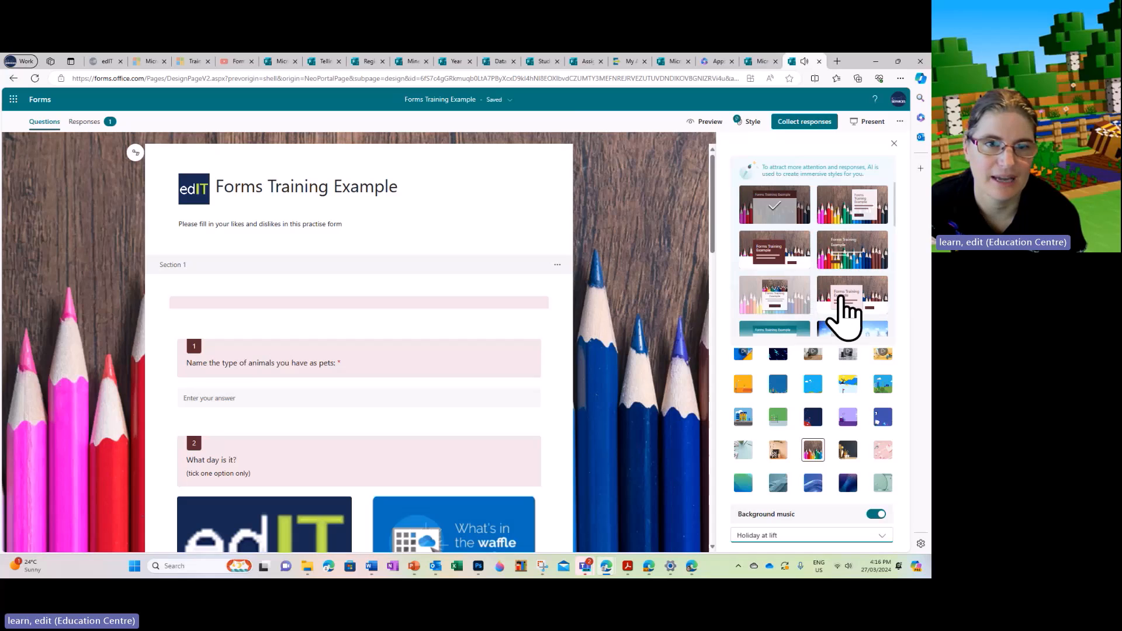
- Try the suggested cupcake style and the illustrated city street theme on the form
scroll(840, 297, "down", 3)
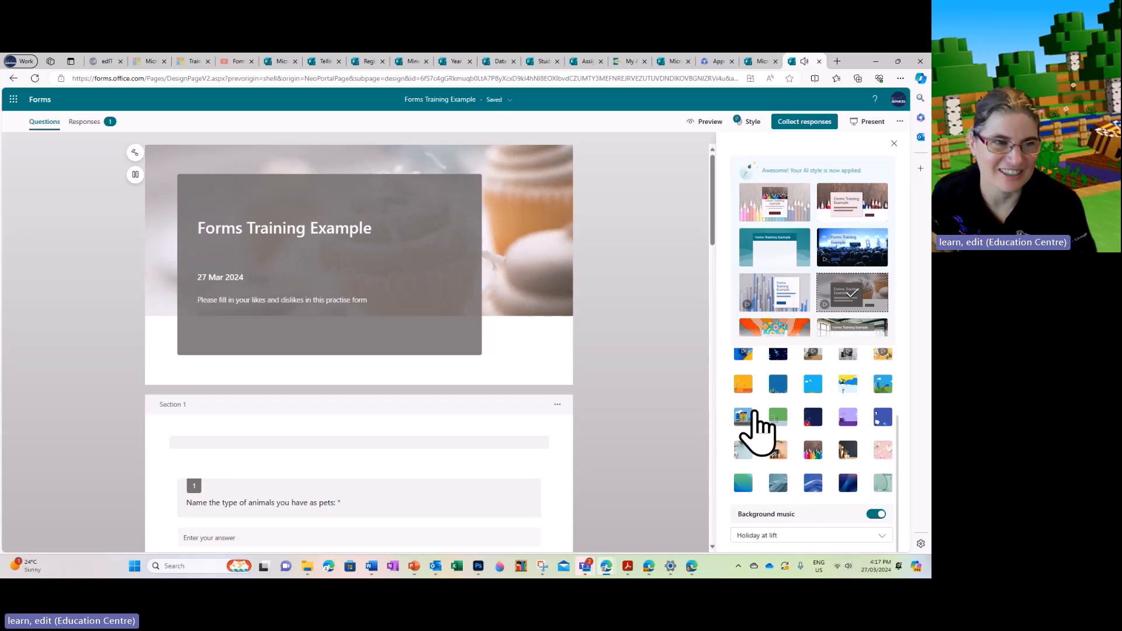
left_click(743, 416)
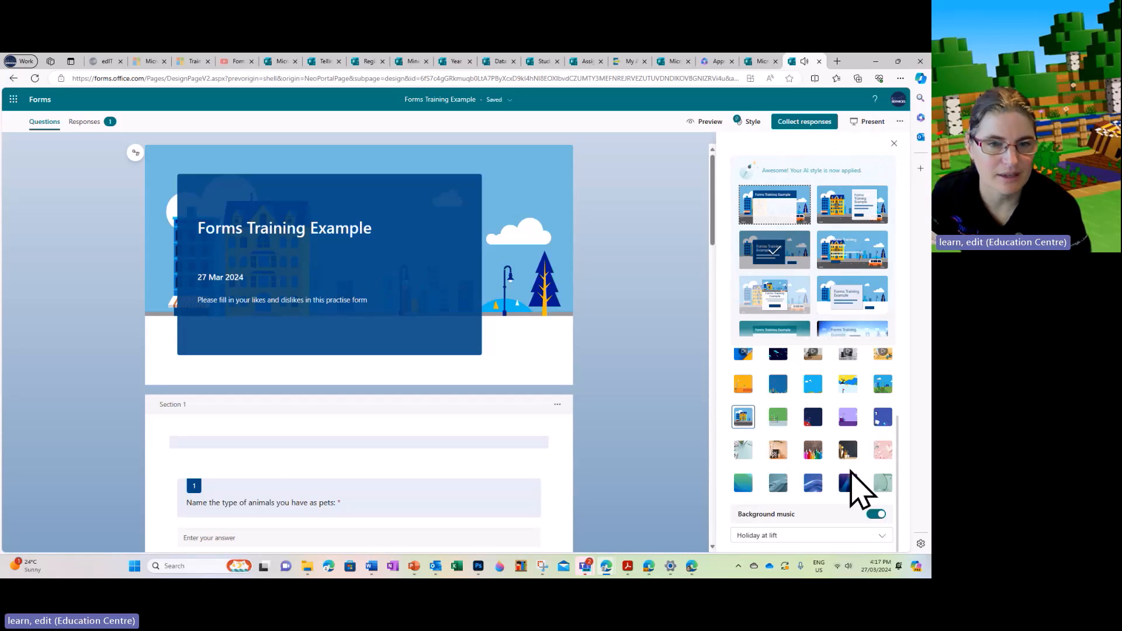
- Create a custom theme colour with the hex code 0A7982
scroll(860, 471, "up", 2)
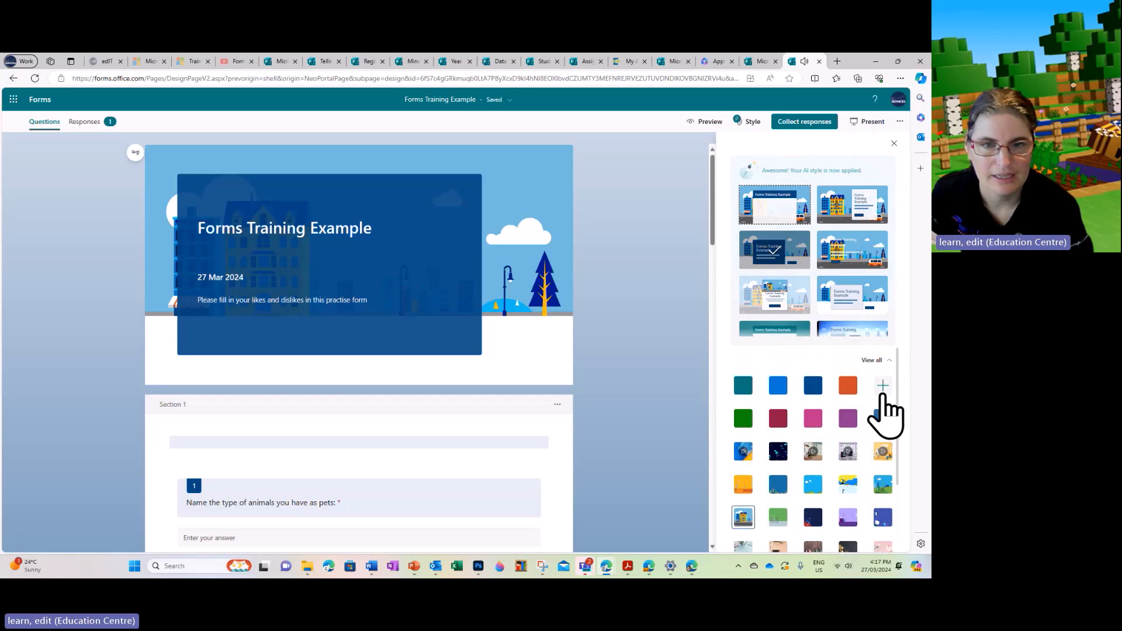
left_click(881, 386)
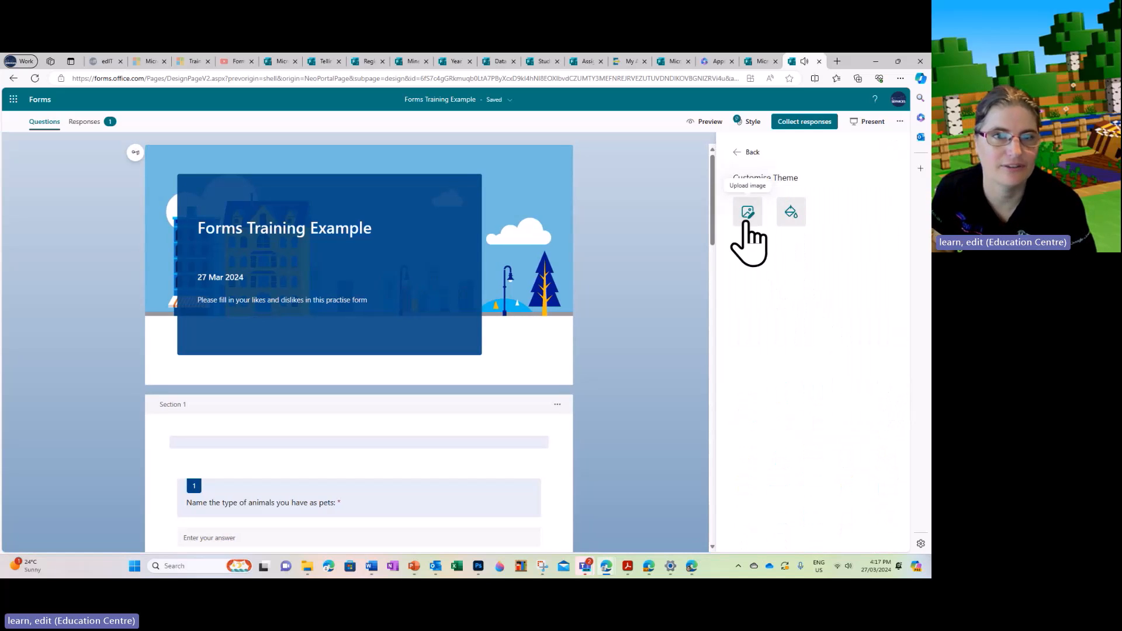
left_click(789, 214)
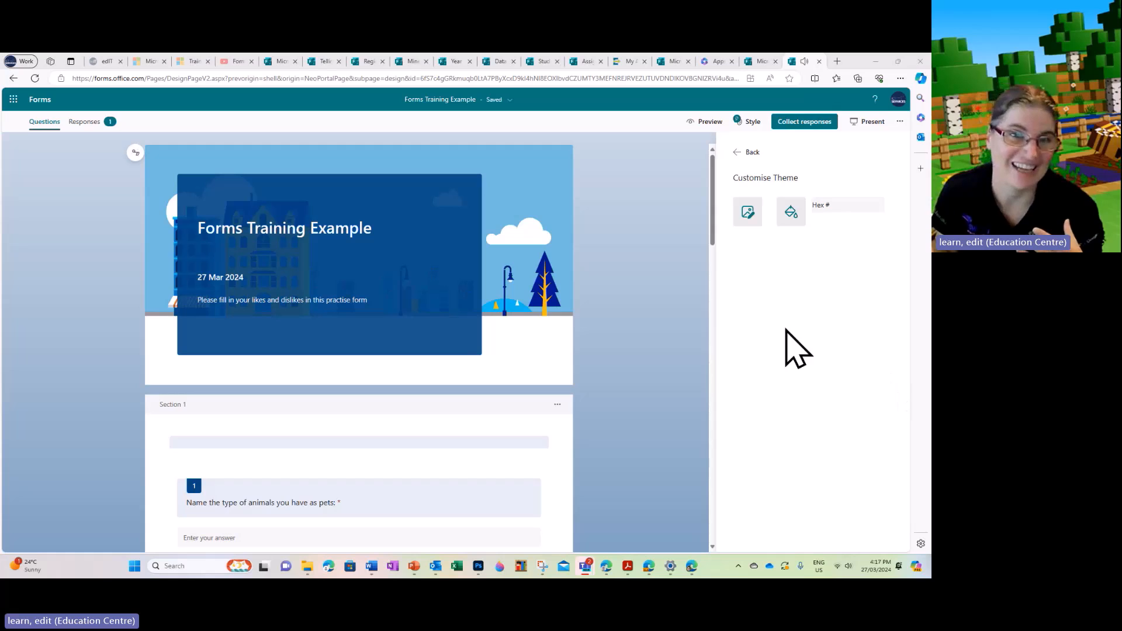
left_click(831, 209)
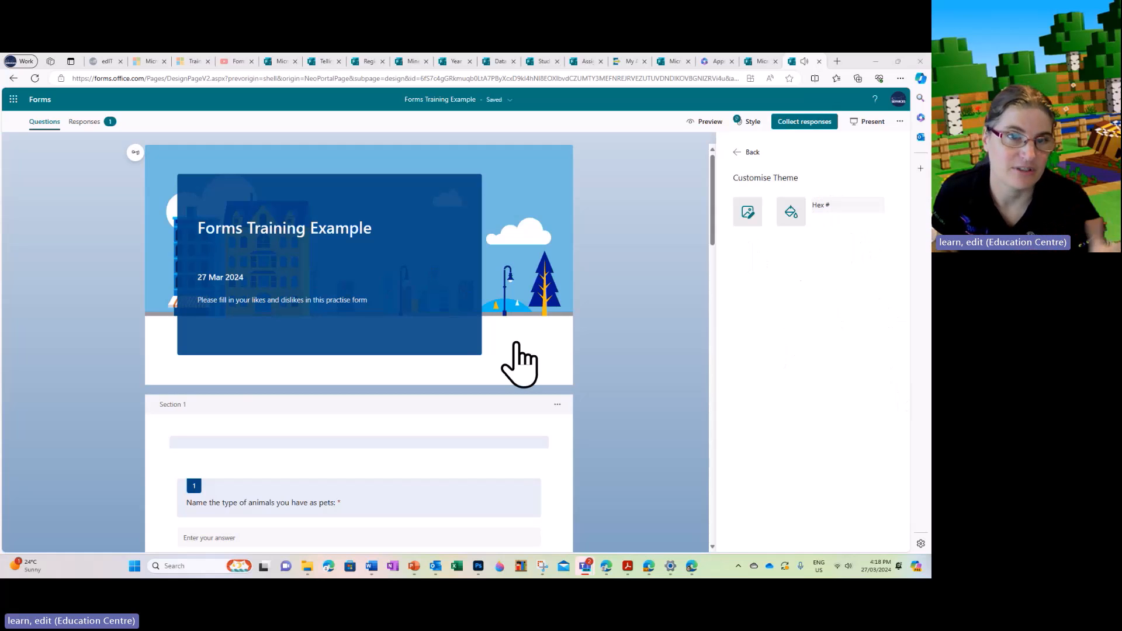
left_click(844, 208)
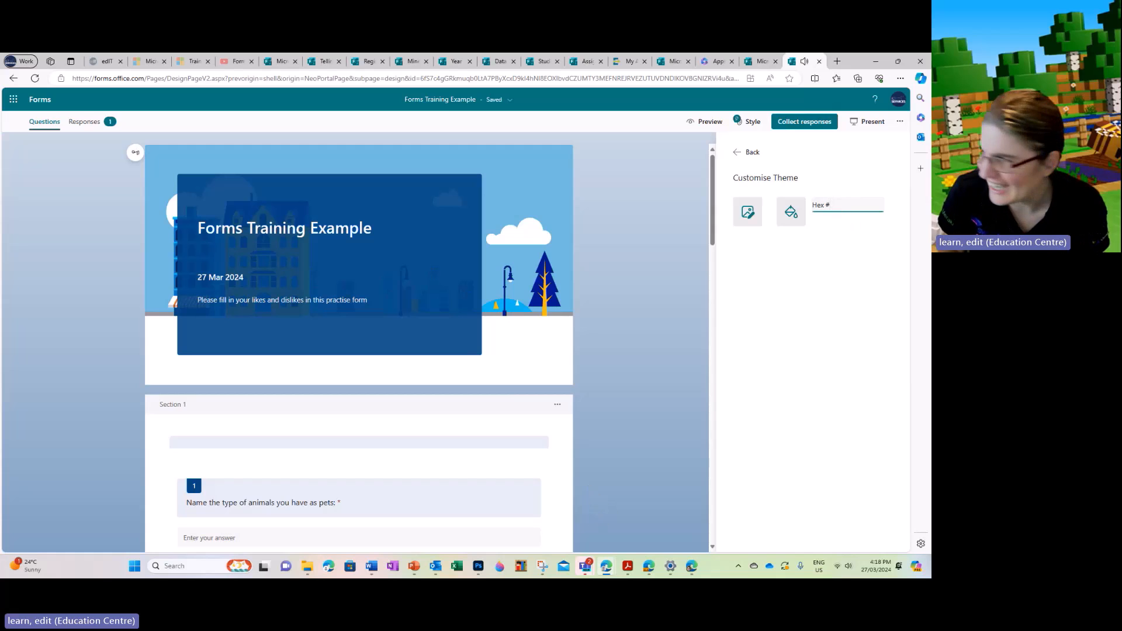
key("alt+Tab")
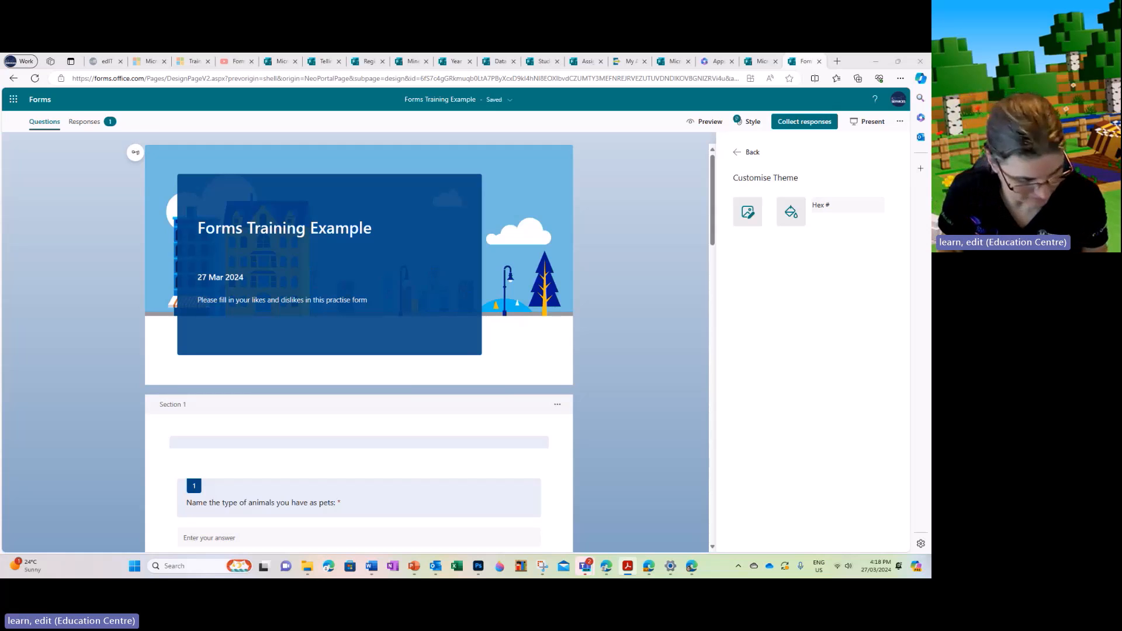
left_click(848, 206)
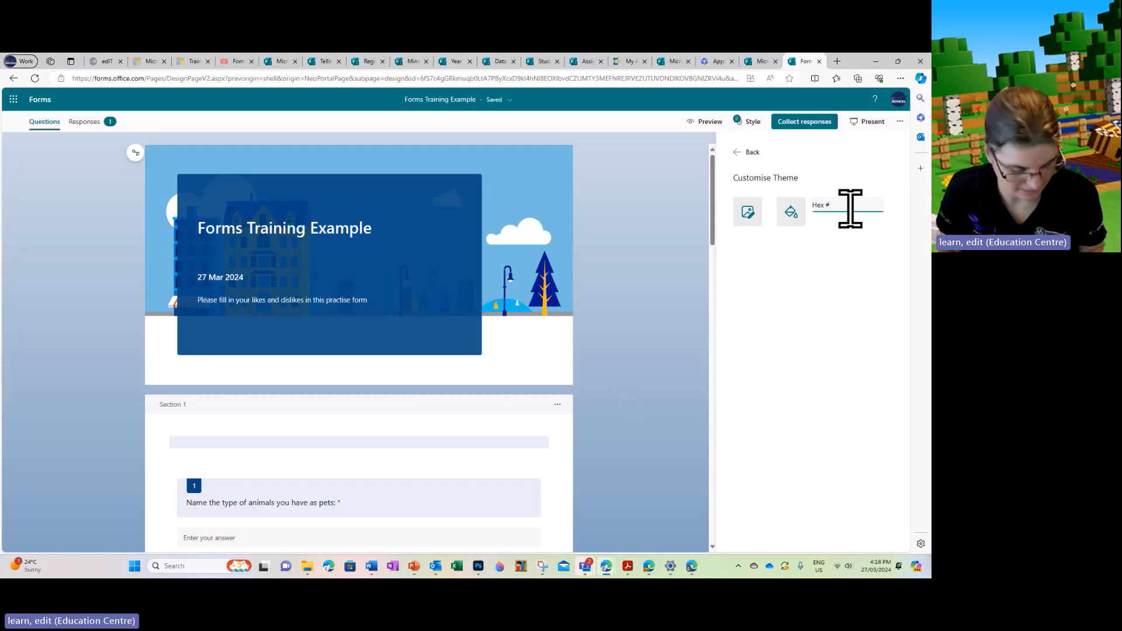
type("0A7982")
left_click(855, 250)
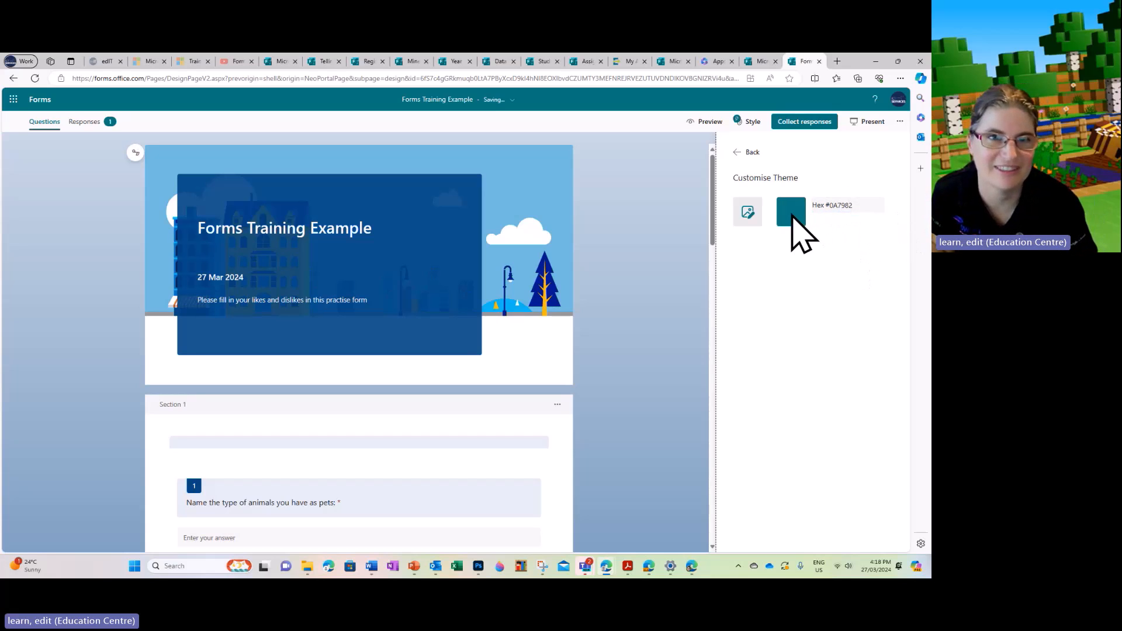
- Return to the theme set, try the preset teal theme, and apply the custom teal colour to the form
left_click(746, 153)
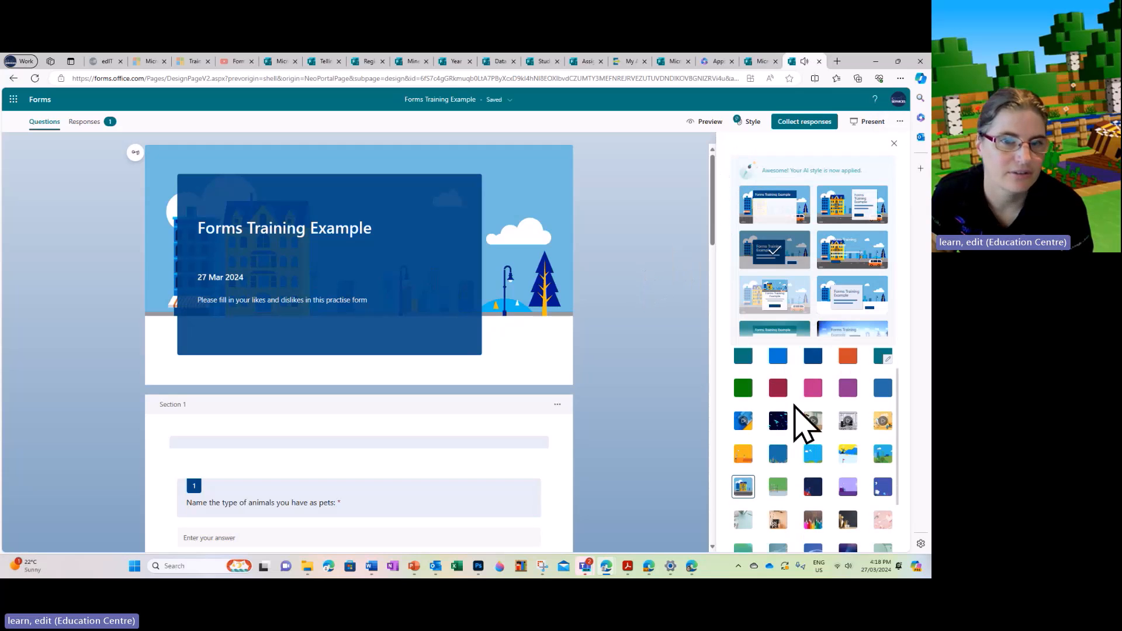
left_click(744, 387)
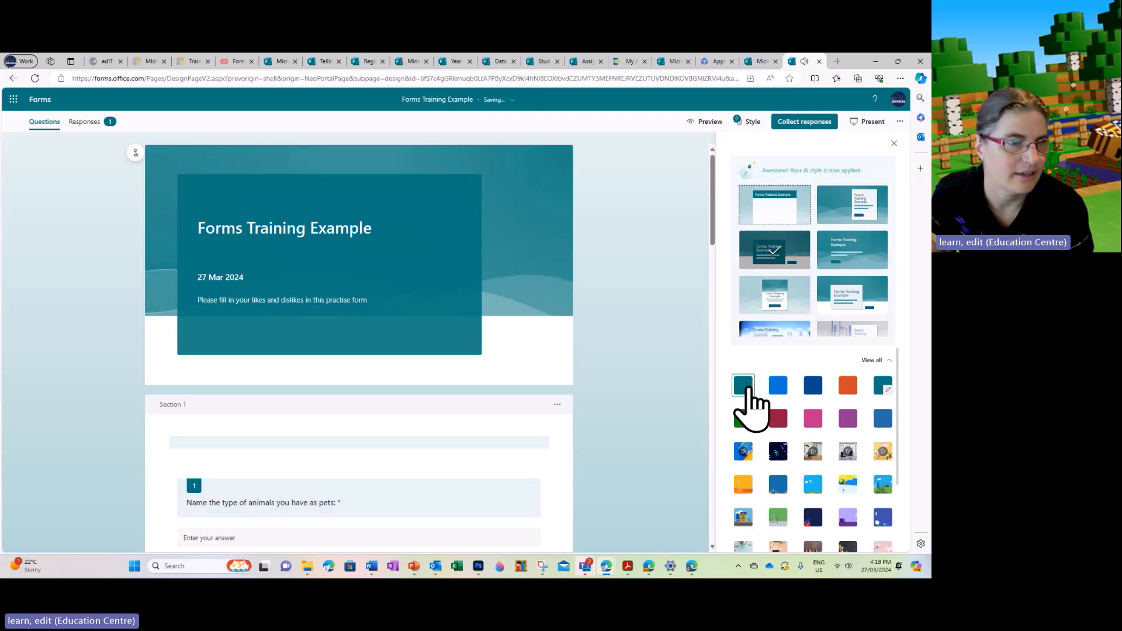
left_click(882, 387)
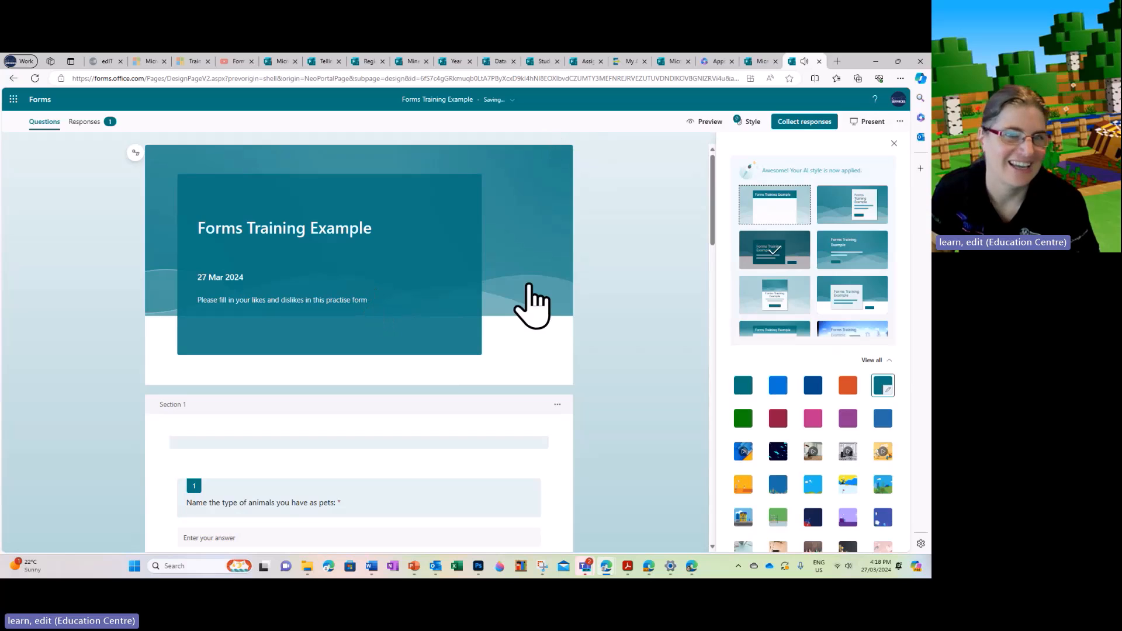
- Try the centred card cover layout, and apply the layout with a pale title card on the right of the teal wave image
scroll(862, 254, "down", 3)
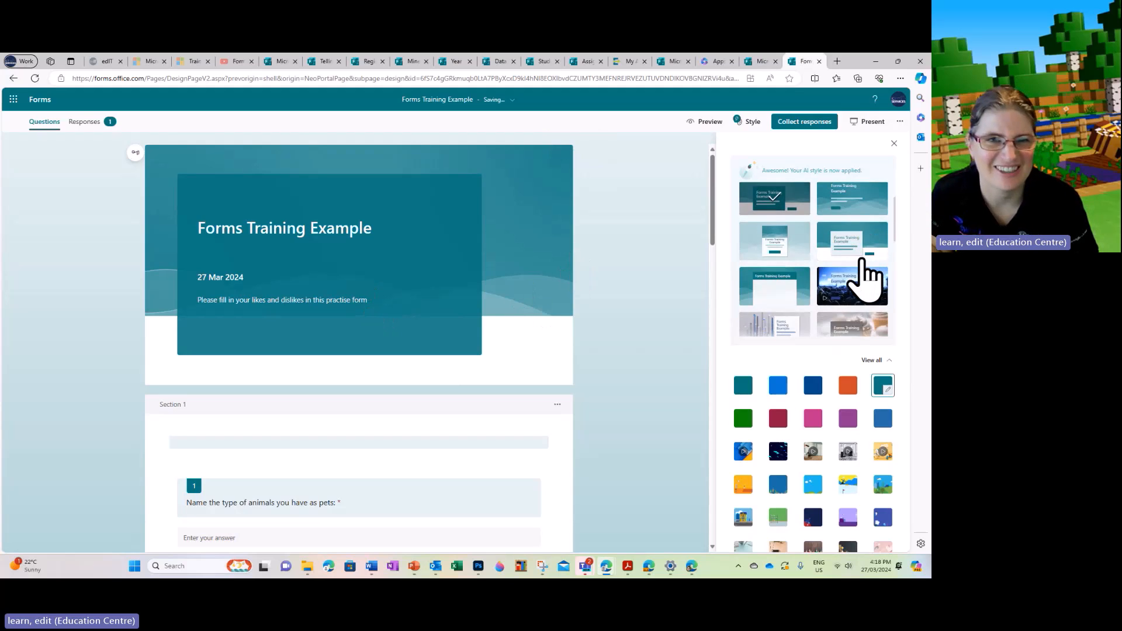
scroll(862, 275, "up", 3)
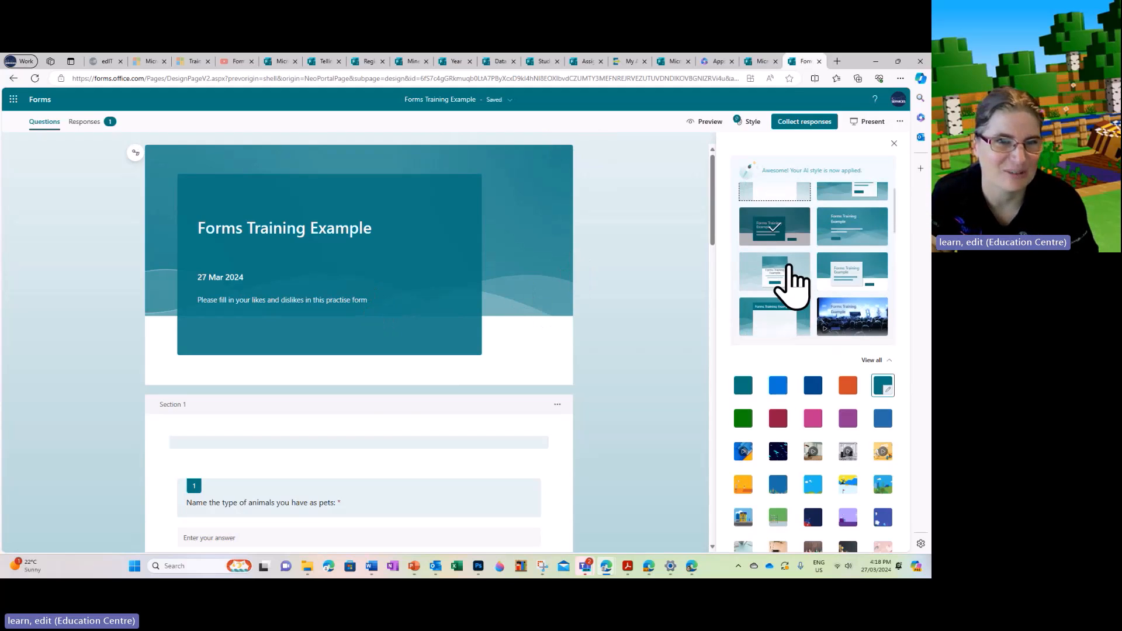
left_click(788, 276)
scroll(812, 278, "up", 1)
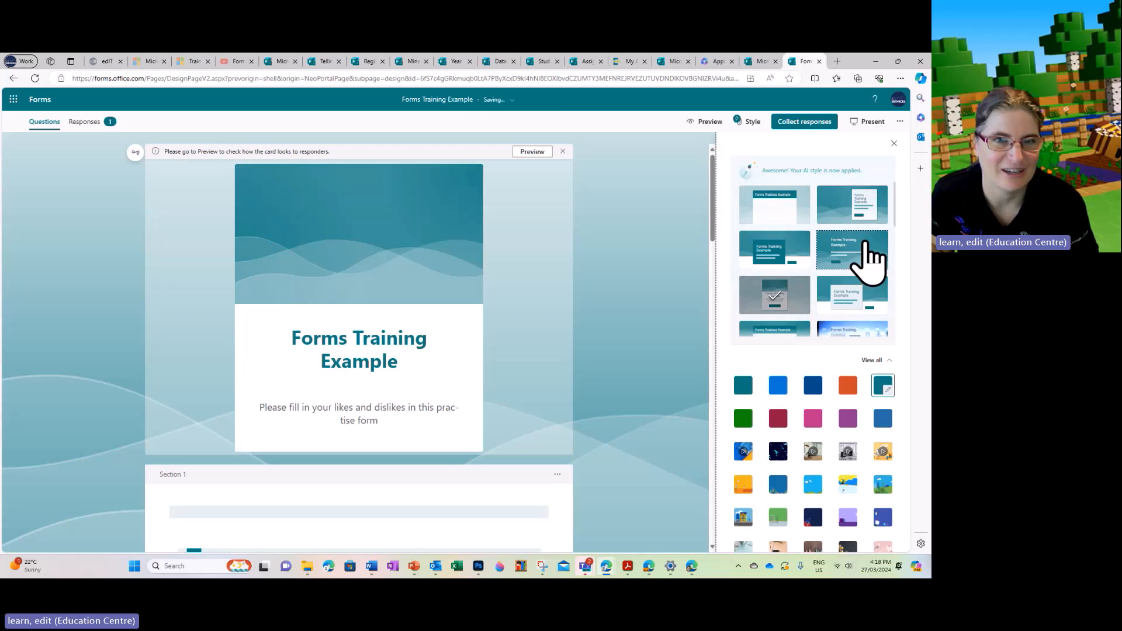
left_click(836, 210)
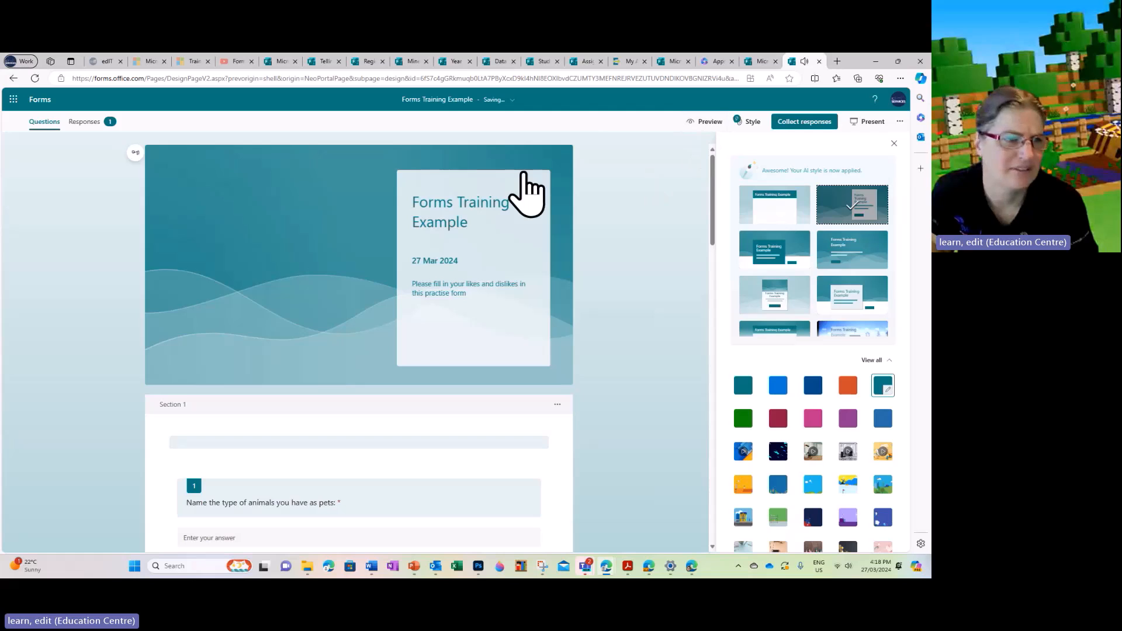
- Preview the styled form, view its title page in Immersive Reader and return to the preview
left_click(706, 122)
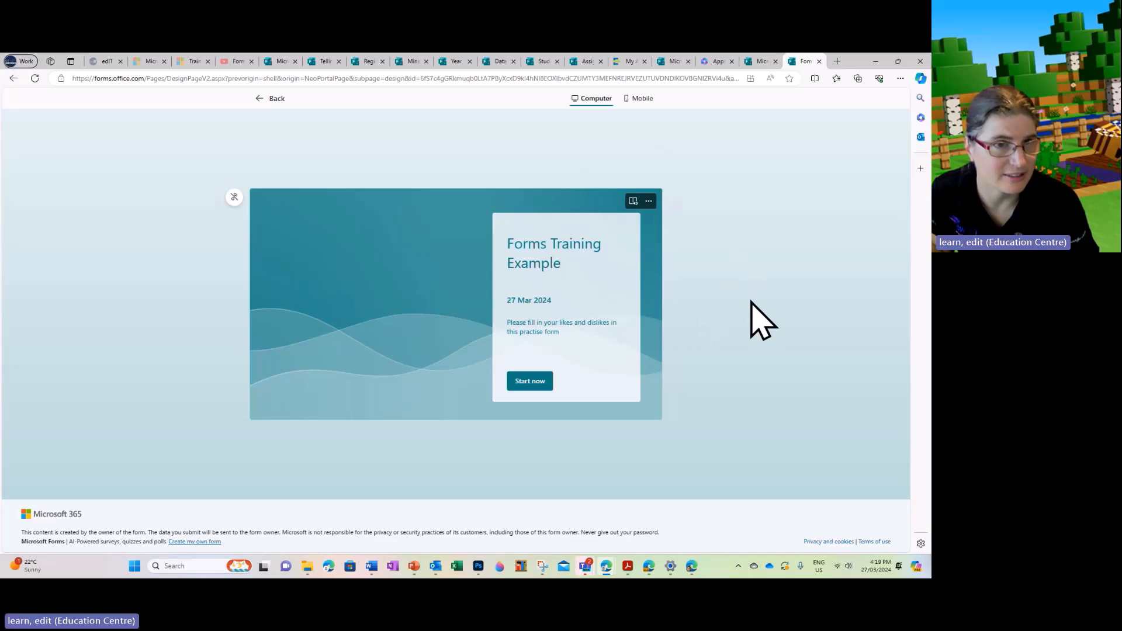
left_click(633, 201)
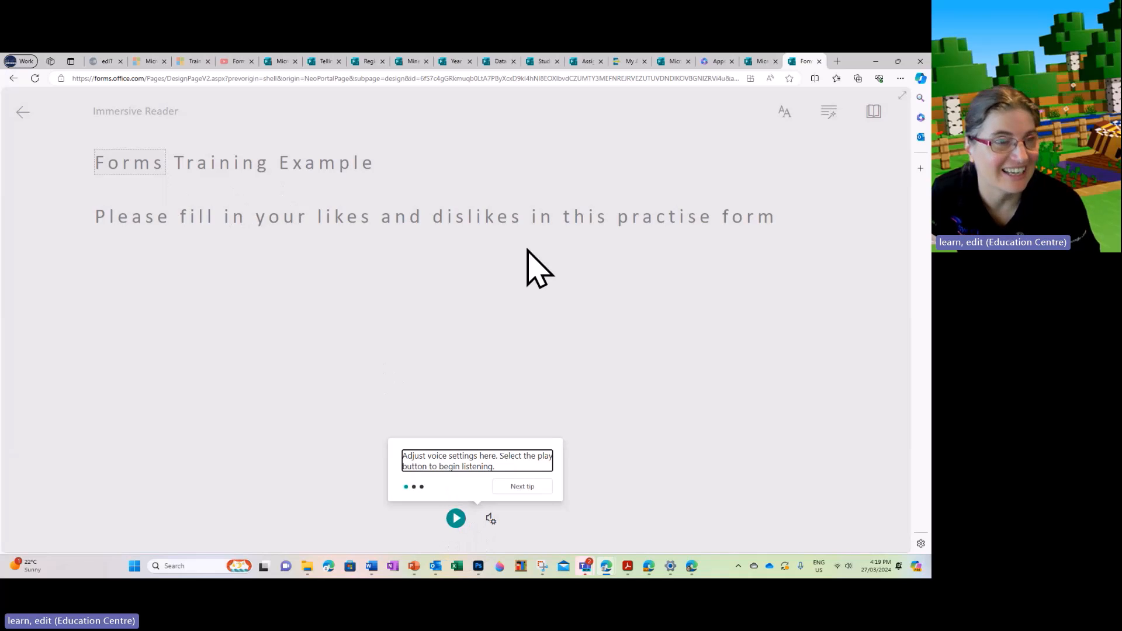
left_click(23, 112)
left_click(23, 112)
- Start the form in the preview, look over the styled first questions, and return to the editor
left_click(533, 383)
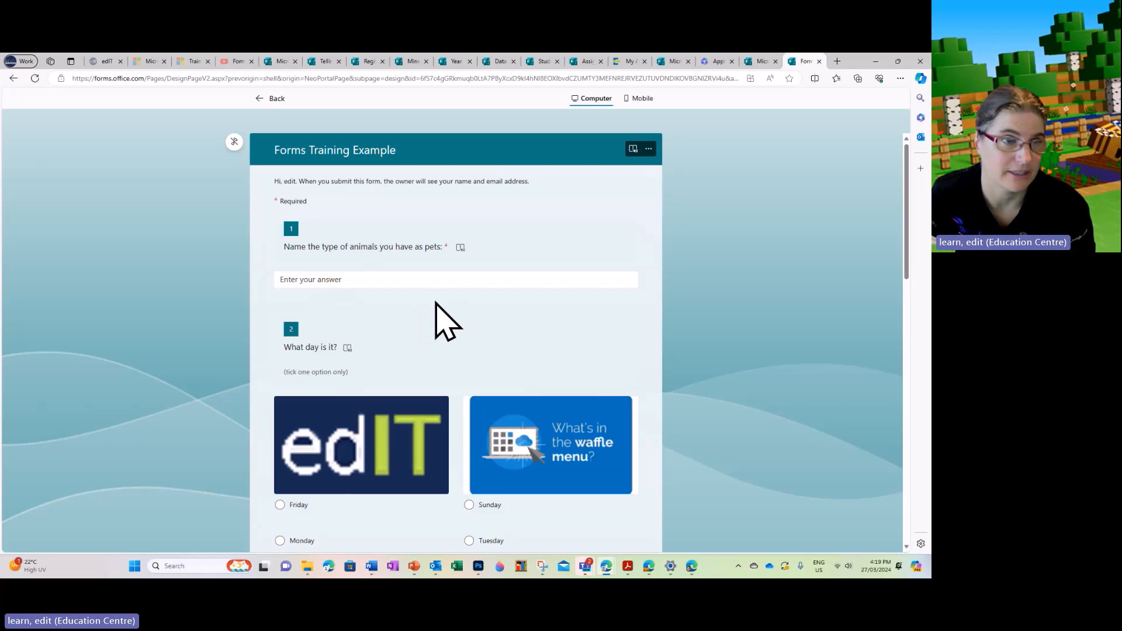
scroll(436, 303, "down", 1)
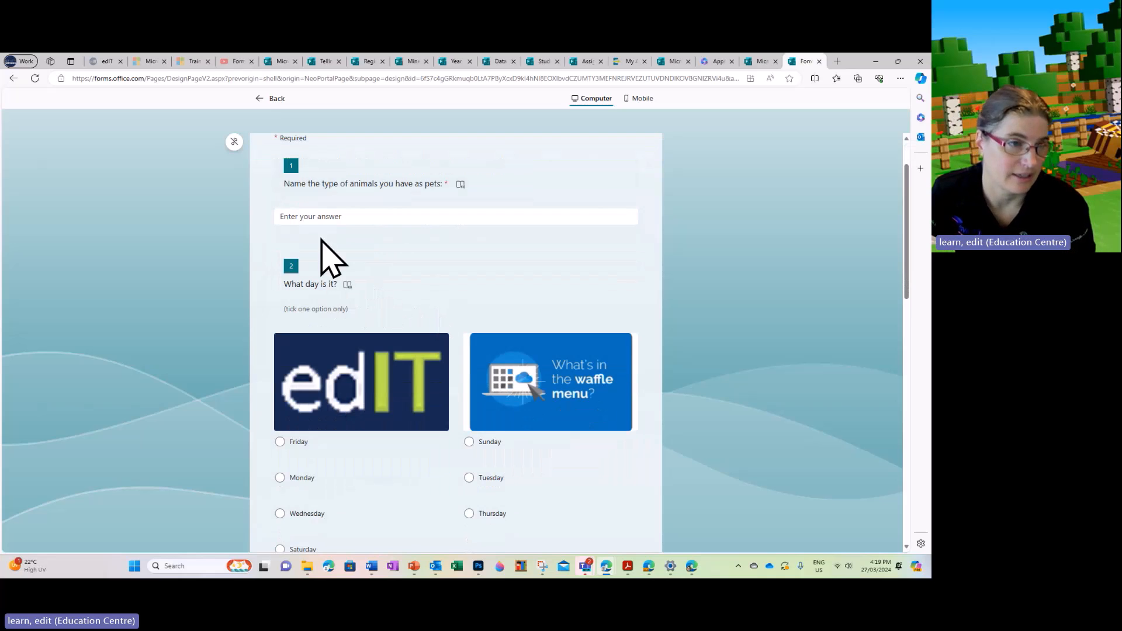
scroll(376, 401, "up", 1)
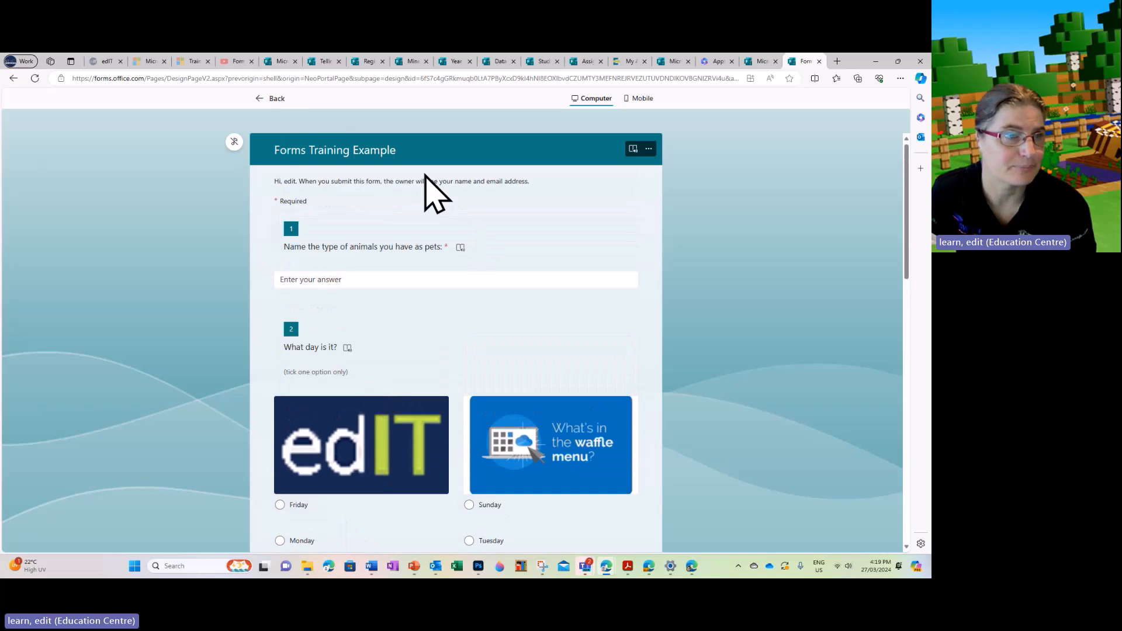
left_click(272, 99)
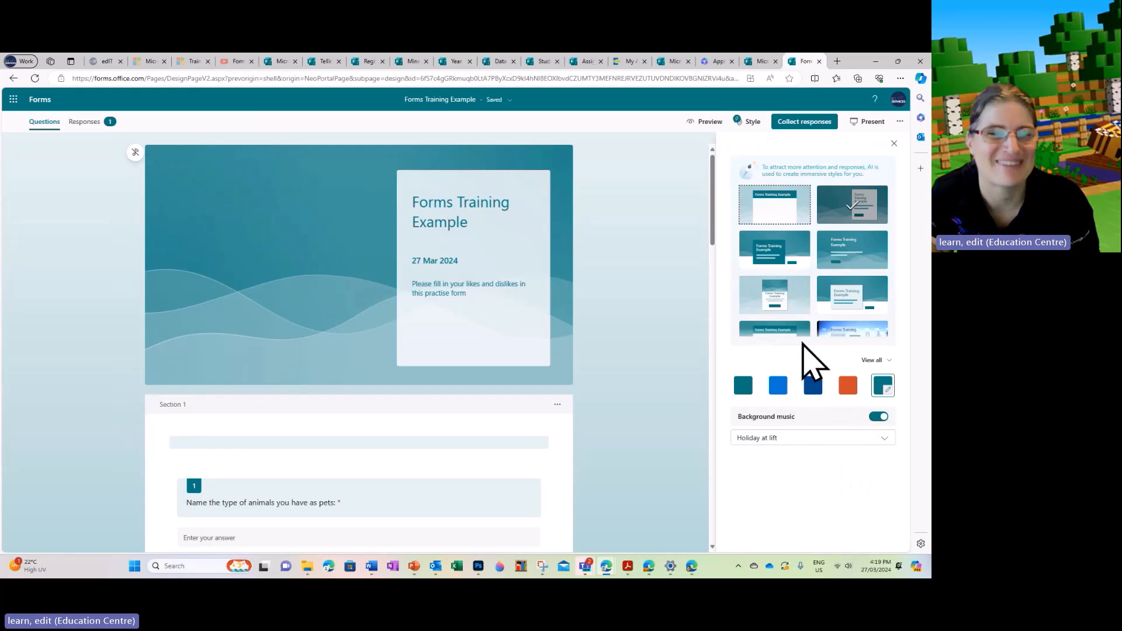
- Try the golden bokeh lights theme, and apply the blue five-star rating illustration theme with the white title card
scroll(802, 308, "down", 5)
scroll(802, 308, "down", 6)
scroll(788, 281, "down", 1)
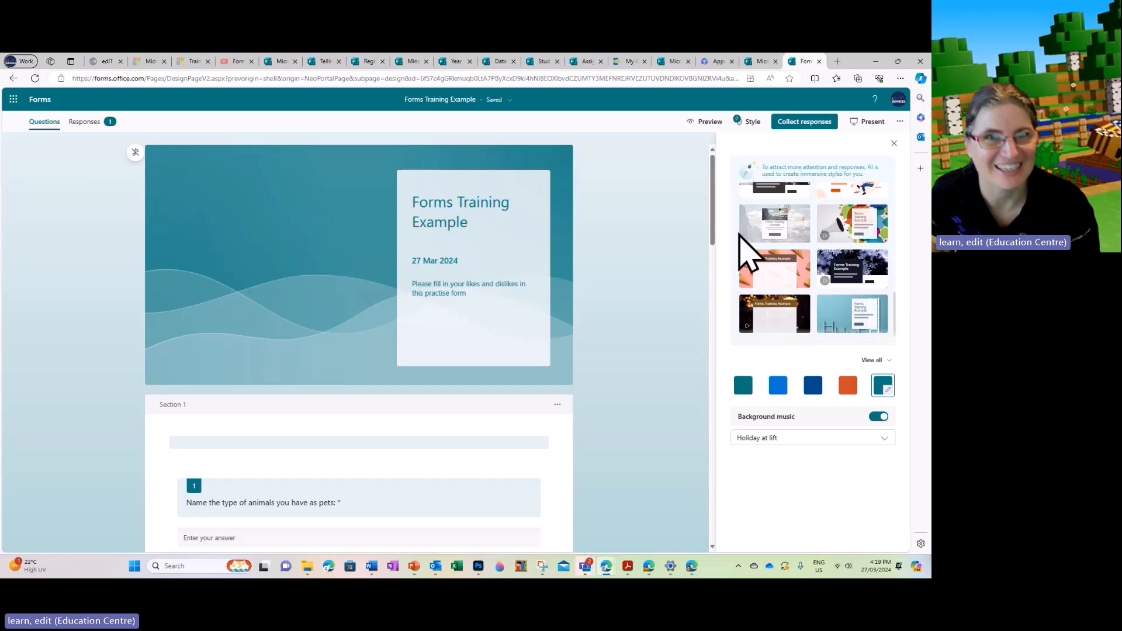
left_click(802, 332)
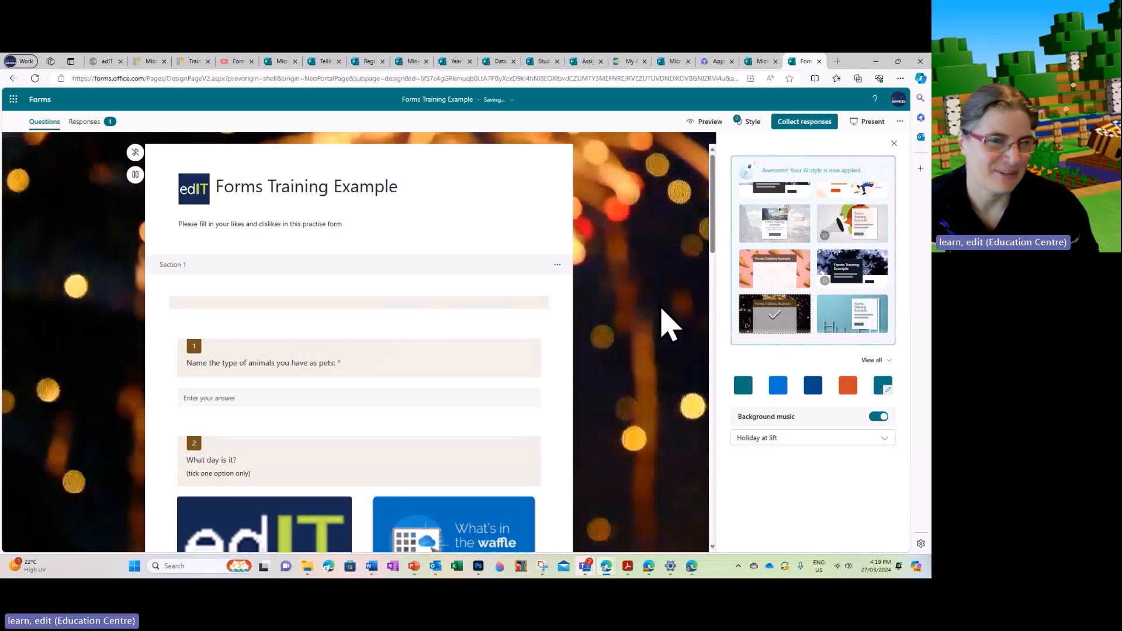
scroll(787, 306, "down", 3)
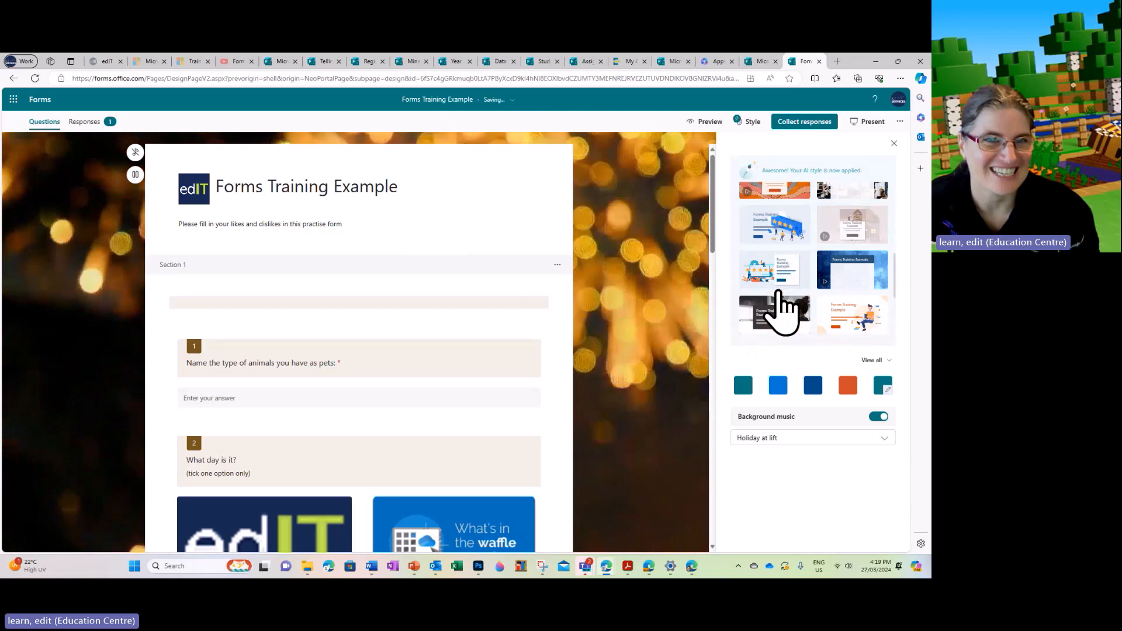
left_click(756, 279)
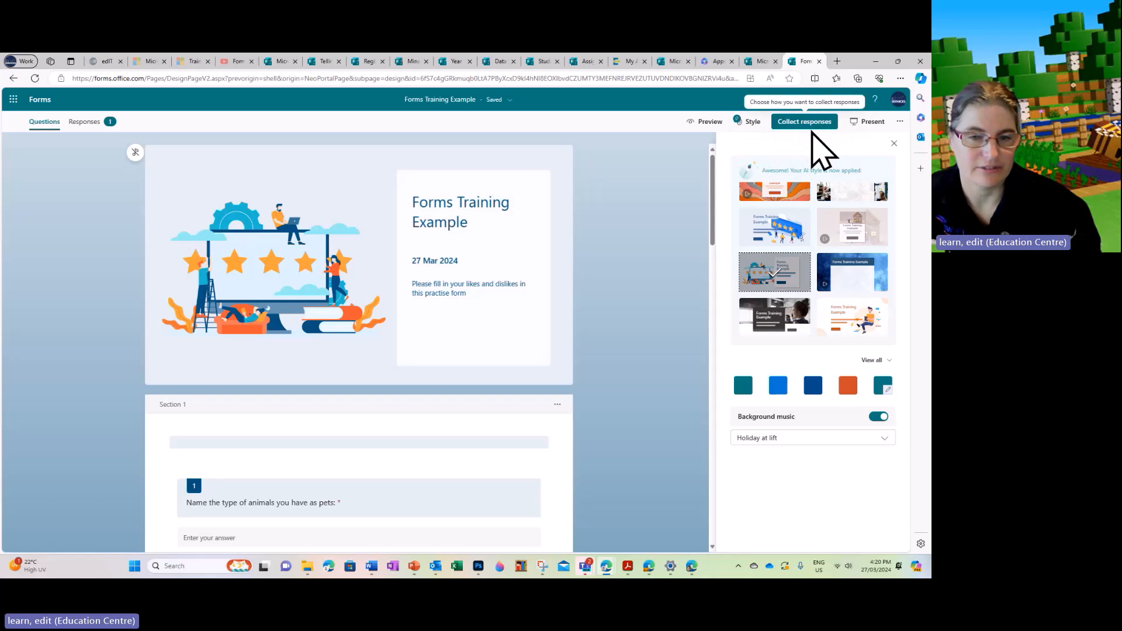
- Create a collaboration link limited to specific people in Department for Education, and get a template link for duplicating the form
left_click(899, 122)
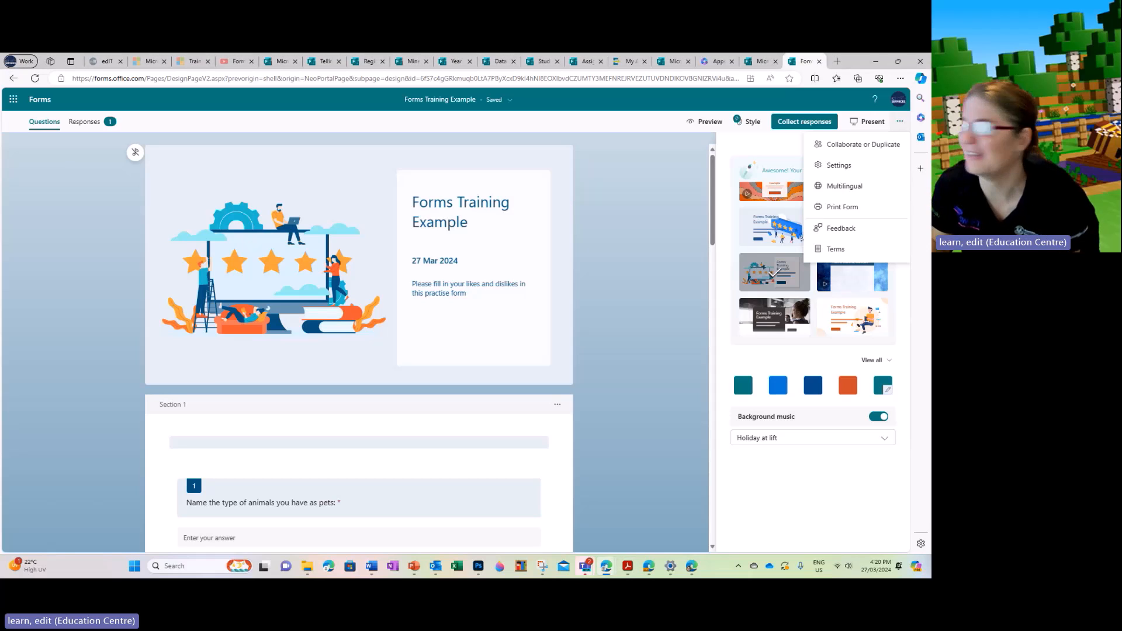
left_click(848, 146)
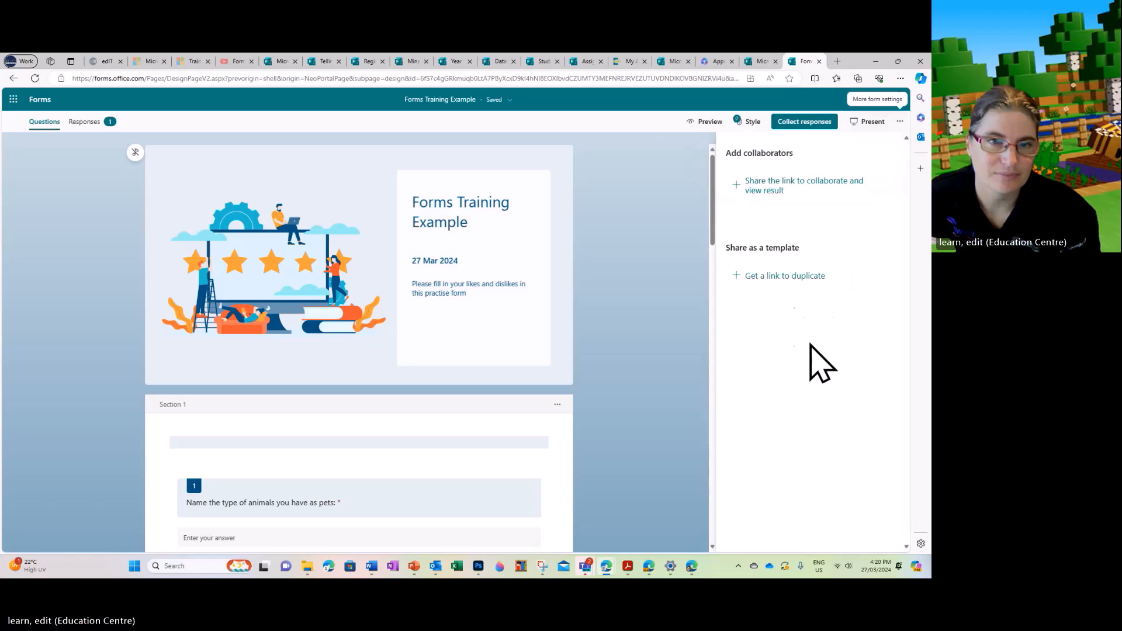
left_click(773, 187)
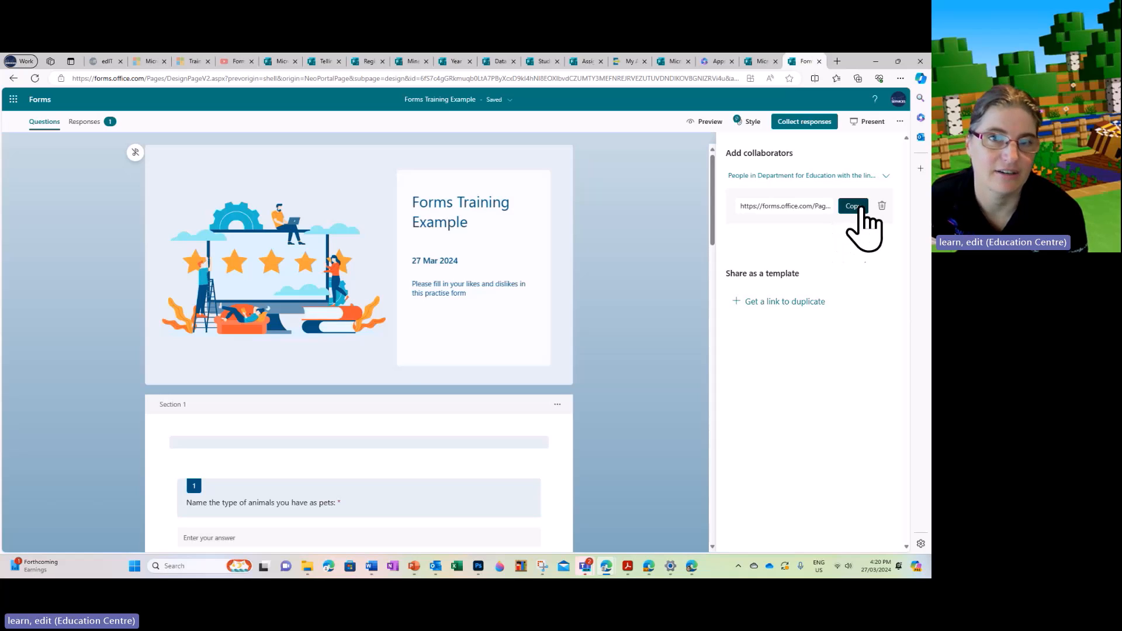
left_click(884, 176)
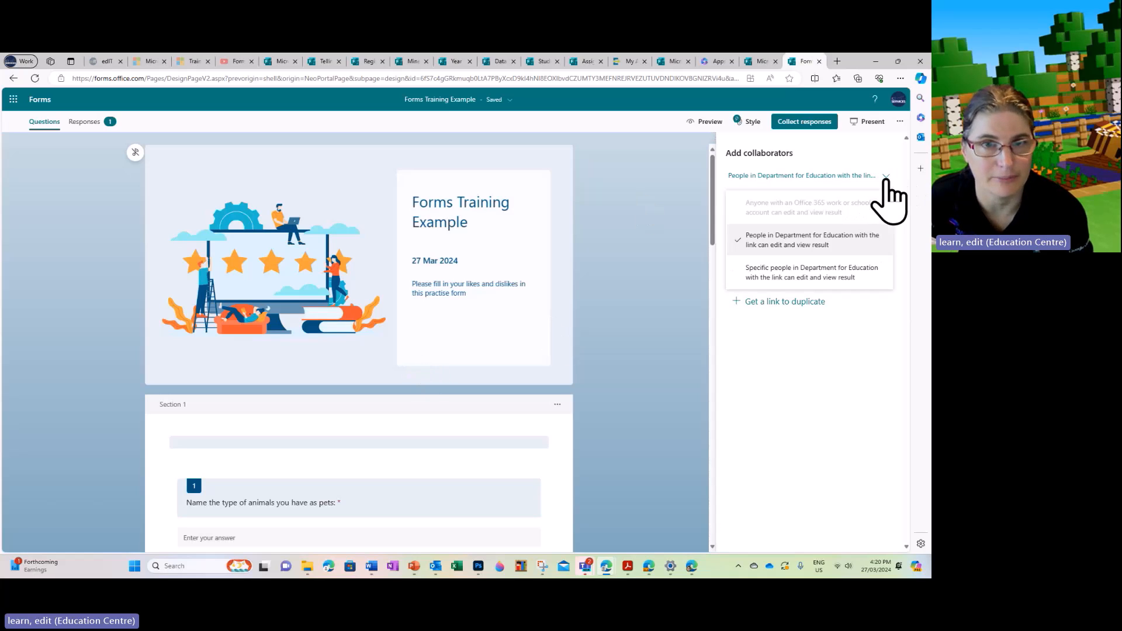
left_click(772, 279)
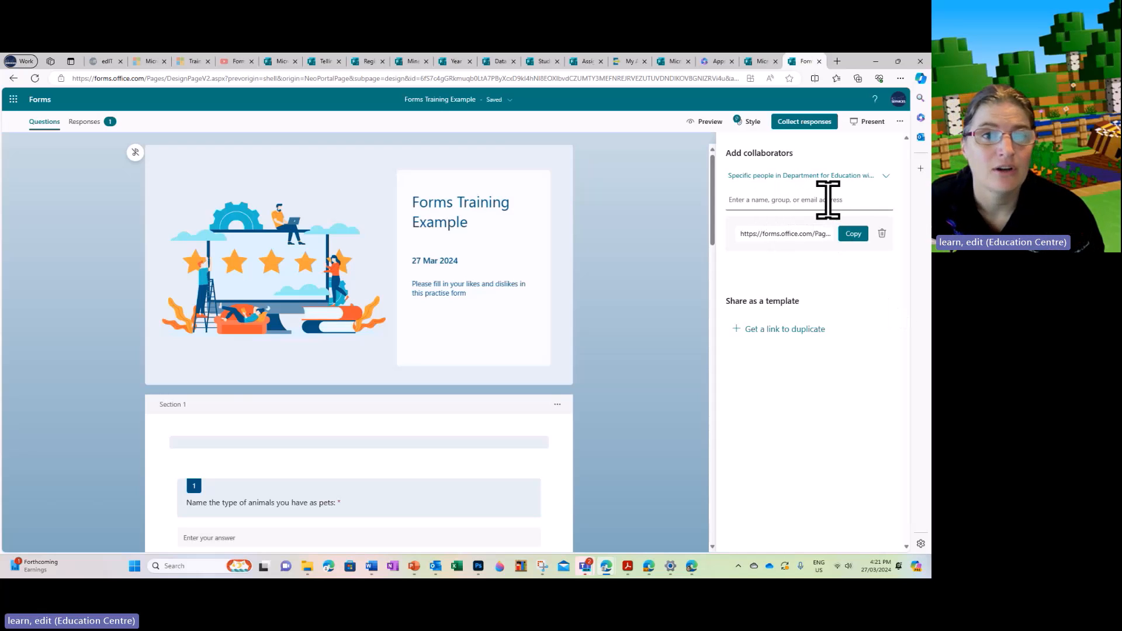
left_click(784, 331)
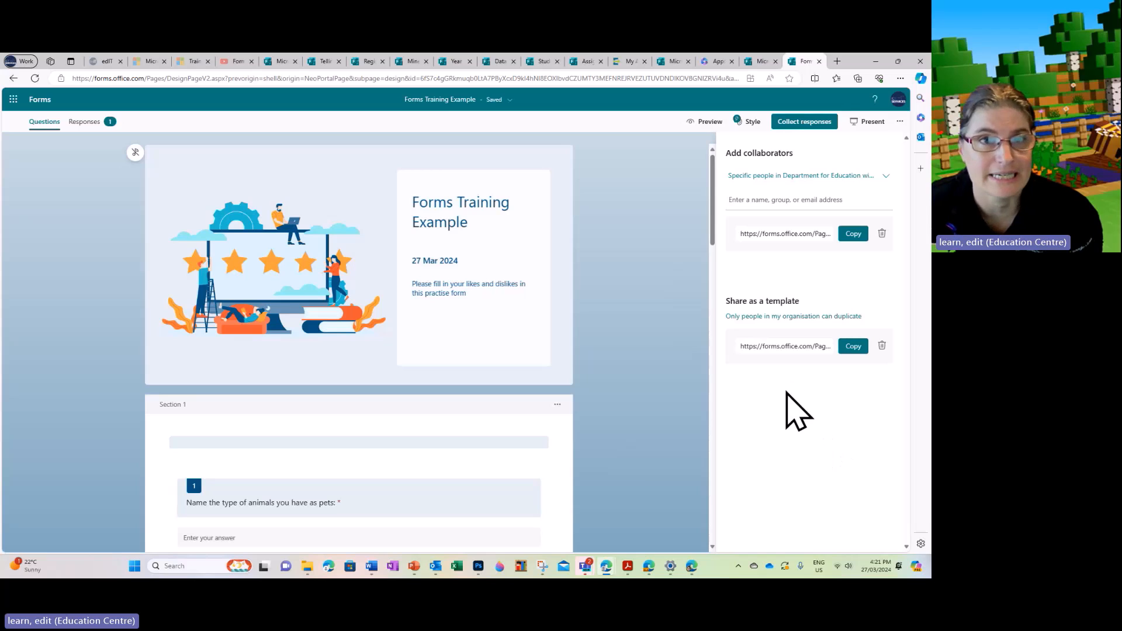
- Check the form settings, and delete the untitled file-upload question 8 from the Likes section
left_click(901, 121)
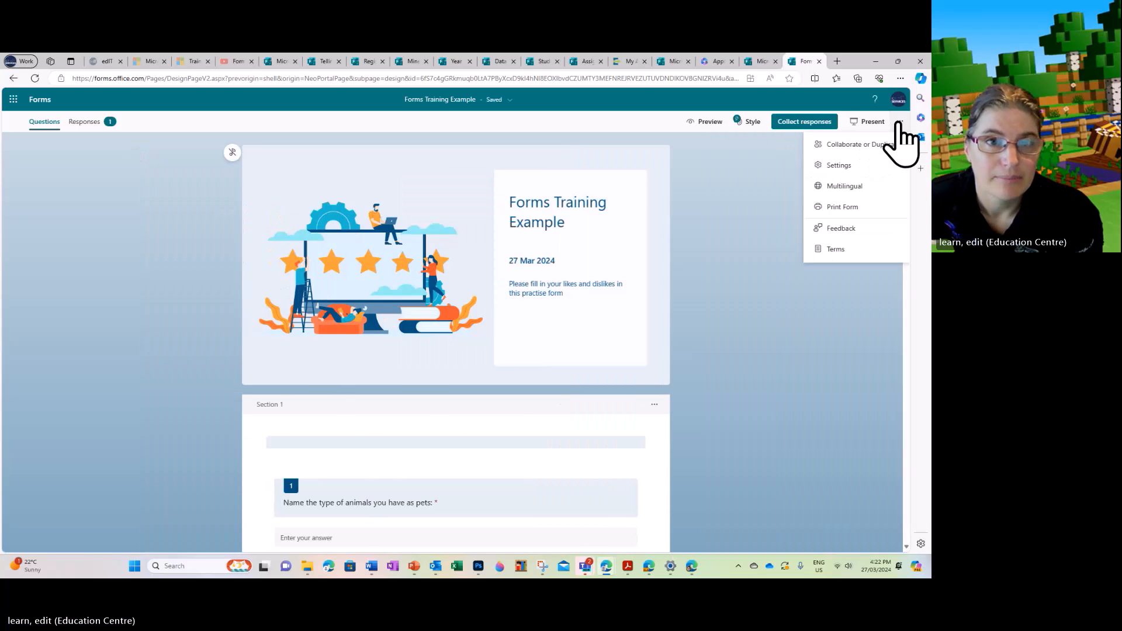
left_click(844, 166)
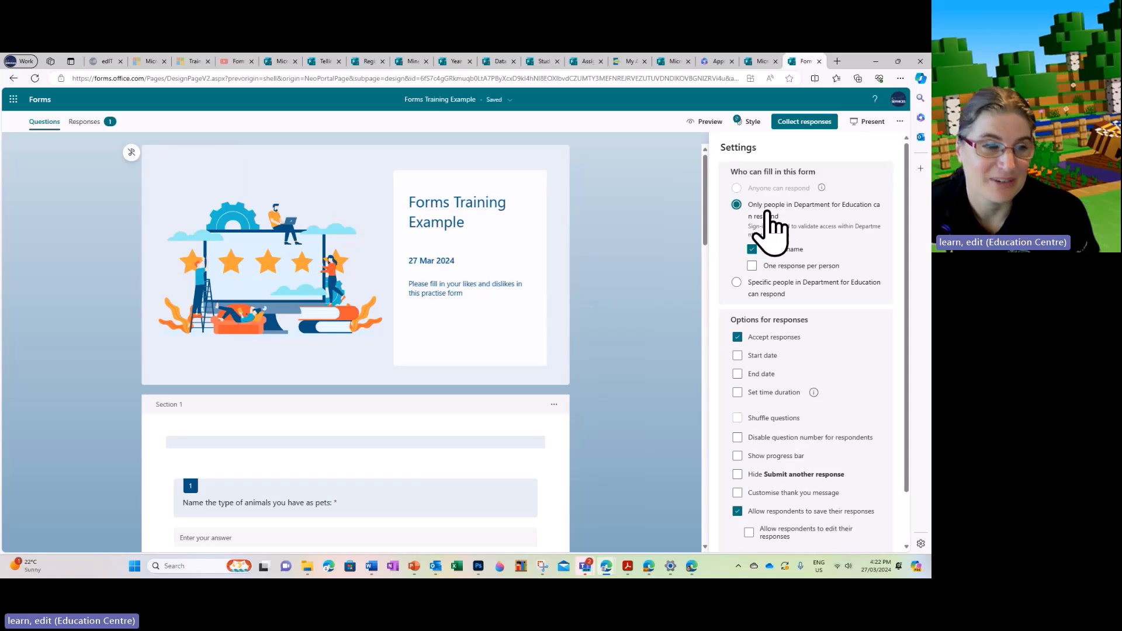
scroll(588, 321, "down", 15)
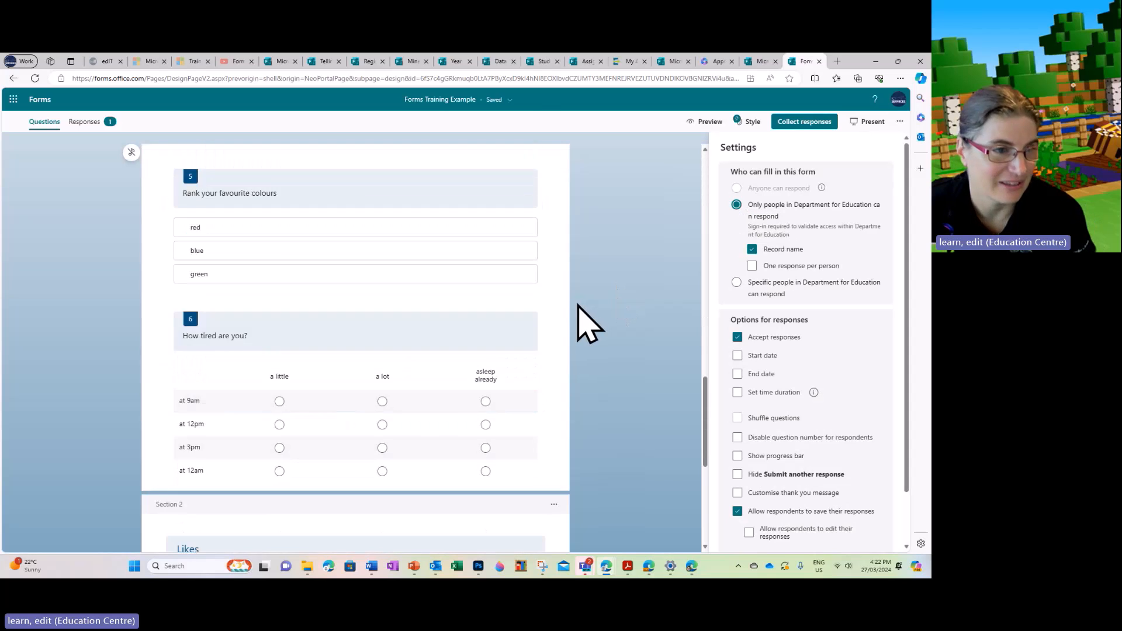
scroll(587, 321, "down", 5)
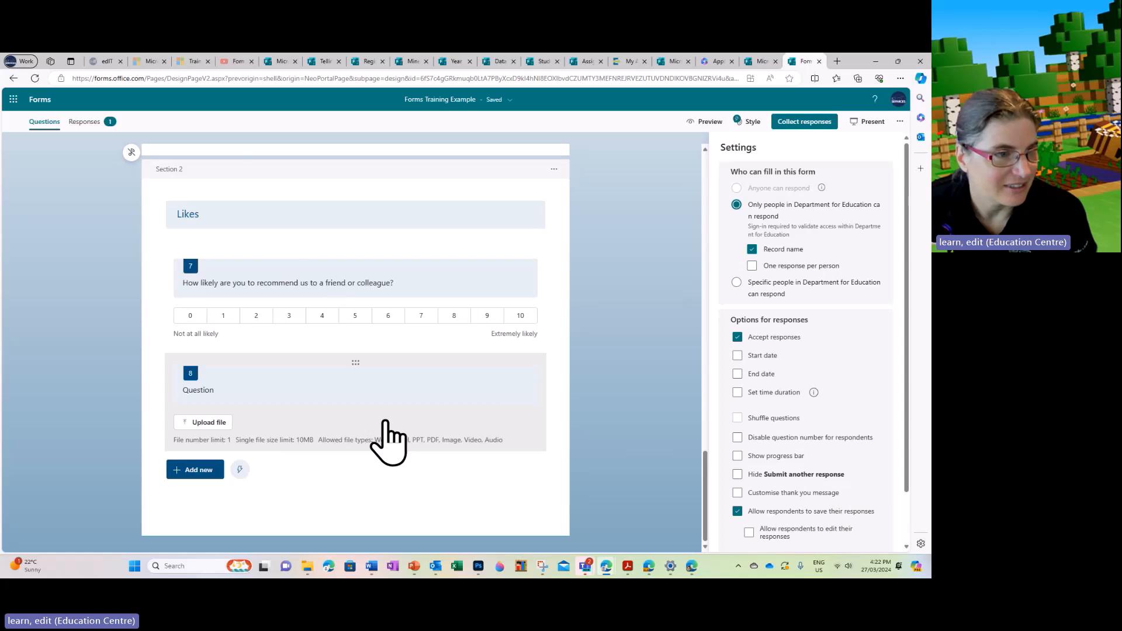
left_click(386, 423)
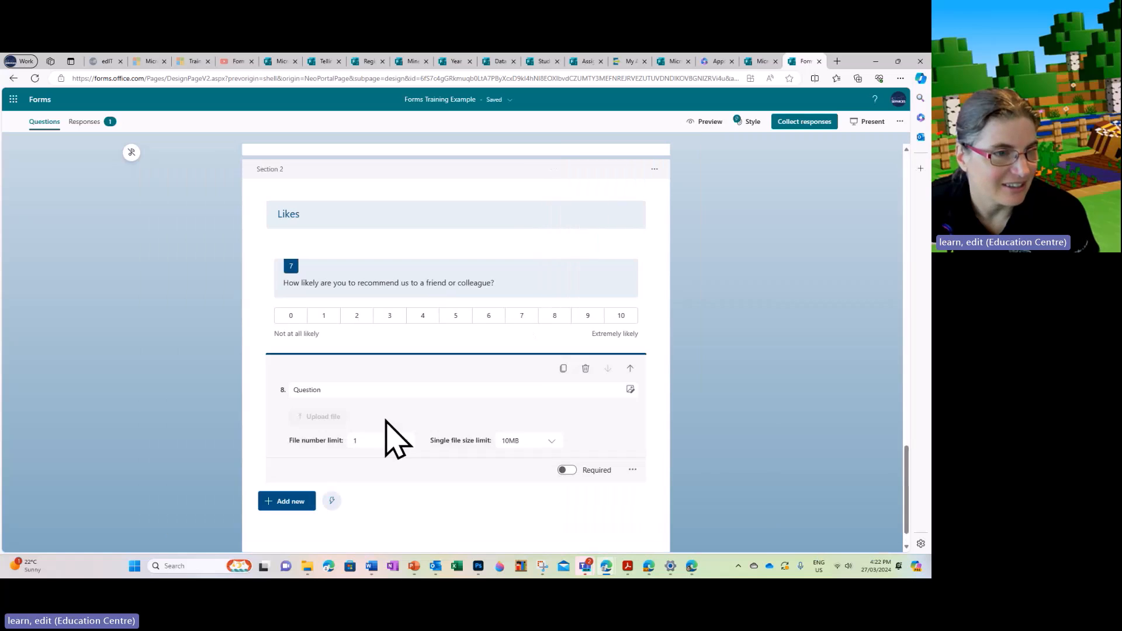
left_click(585, 368)
left_click(554, 292)
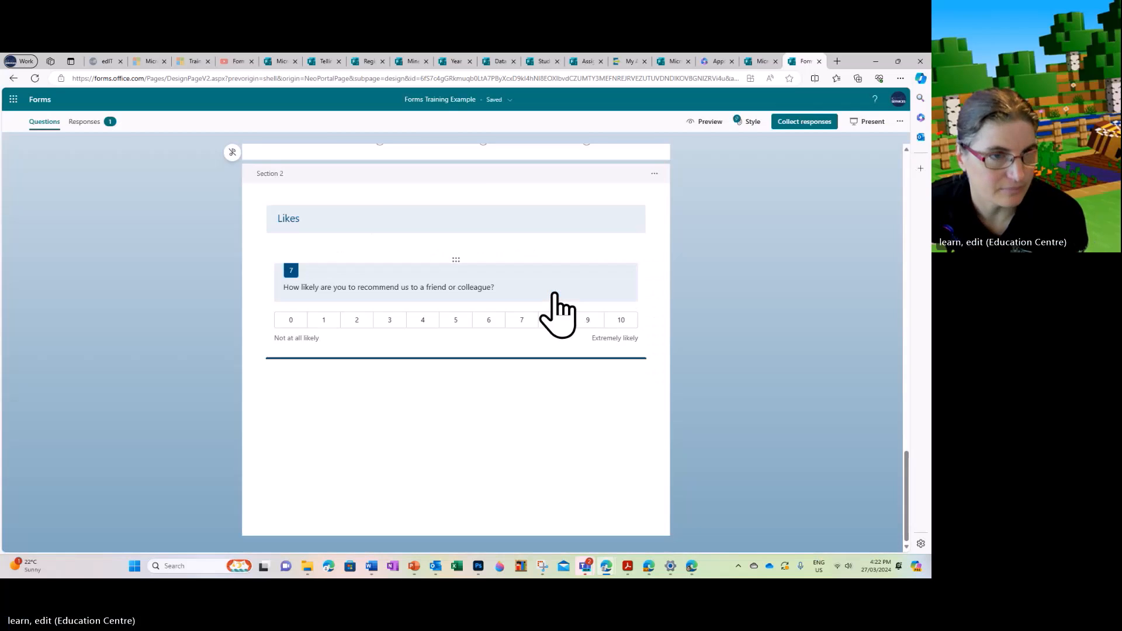
- In the form settings, try Anyone can respond and unrecorded names, and restore Department for Education only with Record name on
left_click(900, 122)
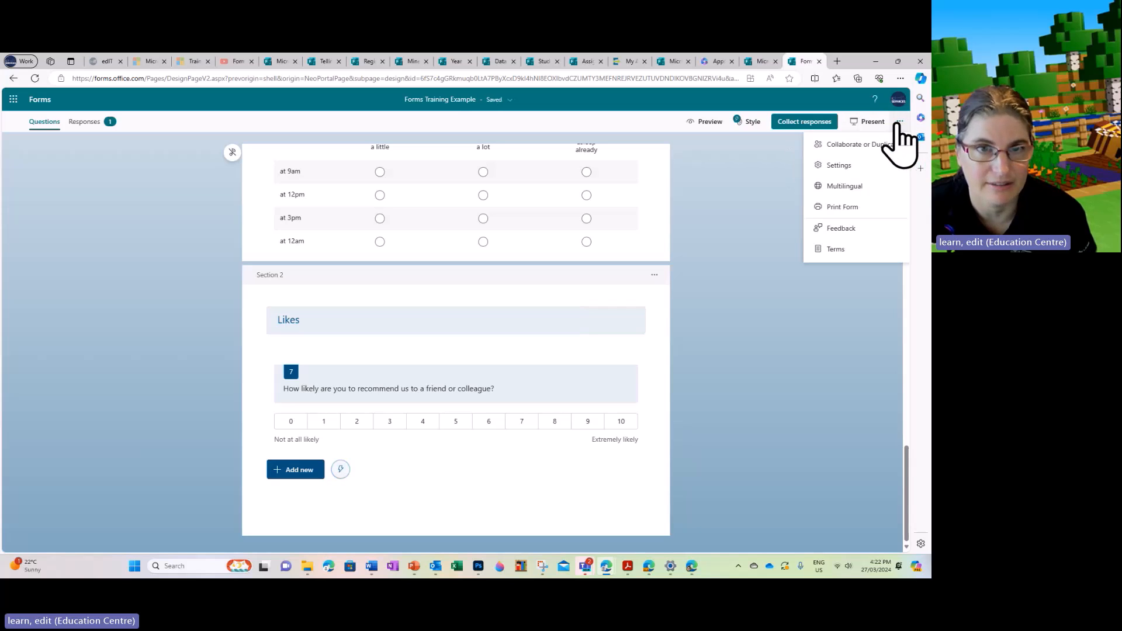
left_click(847, 165)
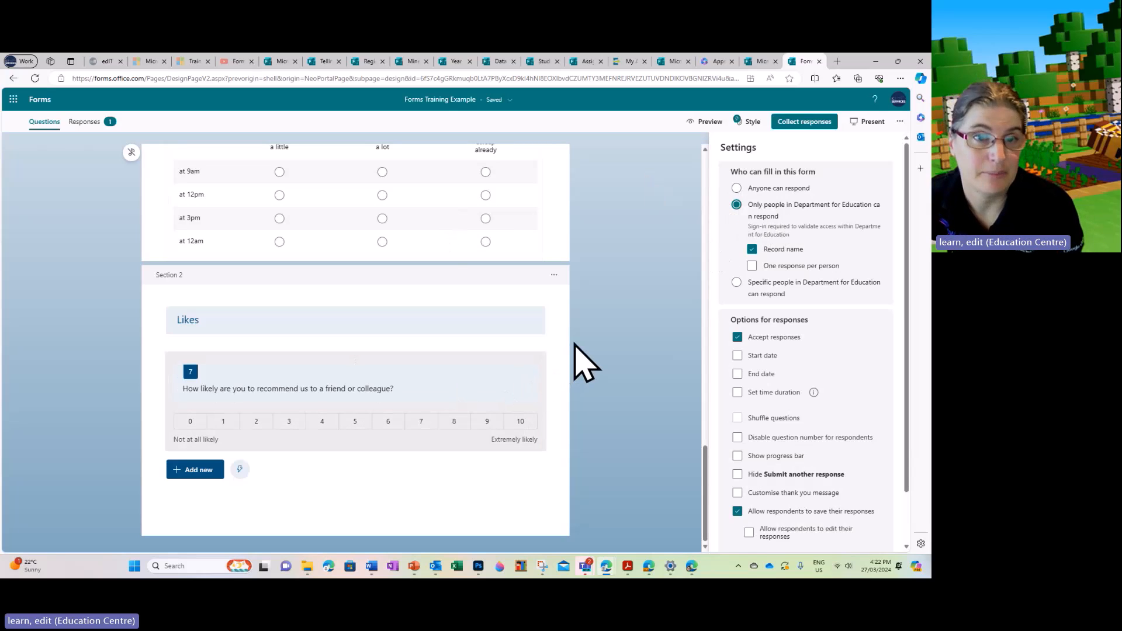
left_click(736, 188)
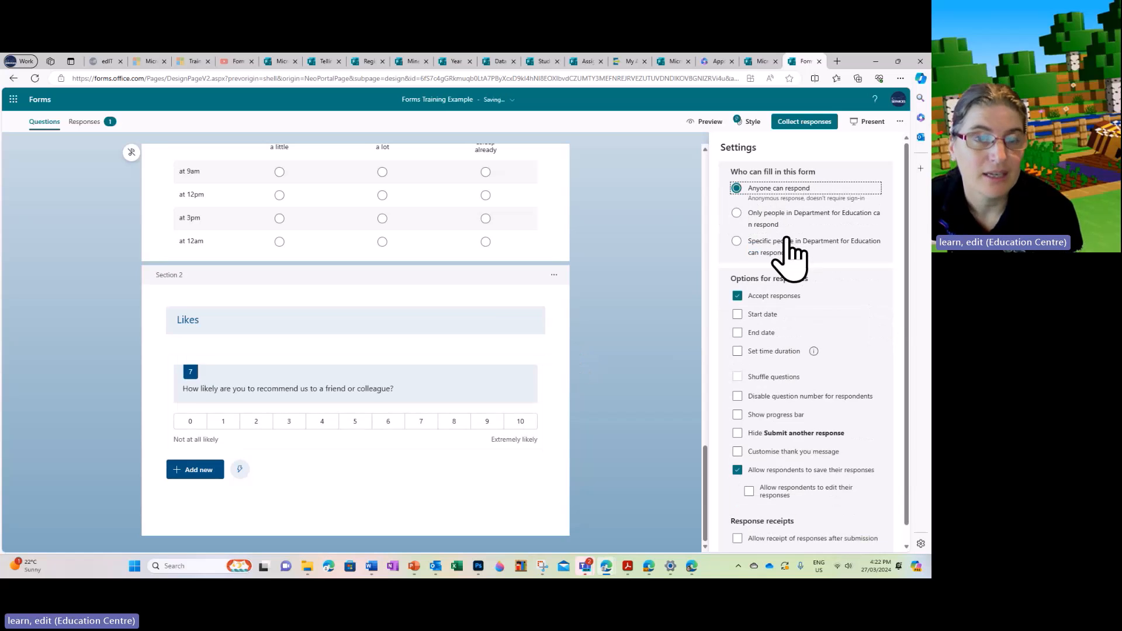
left_click(737, 213)
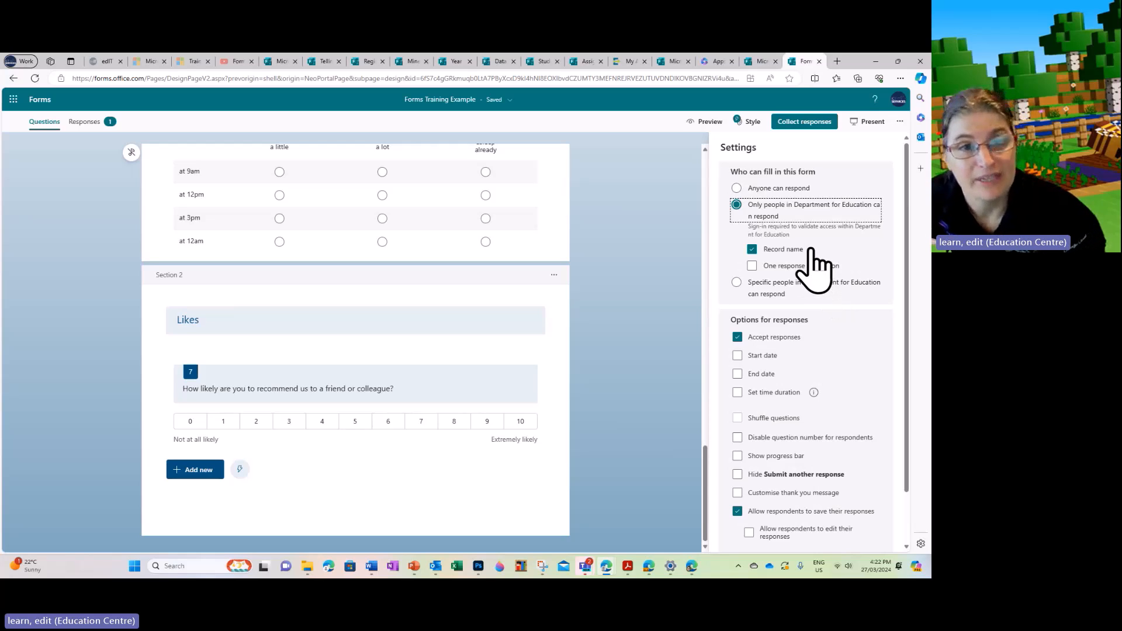
left_click(753, 249)
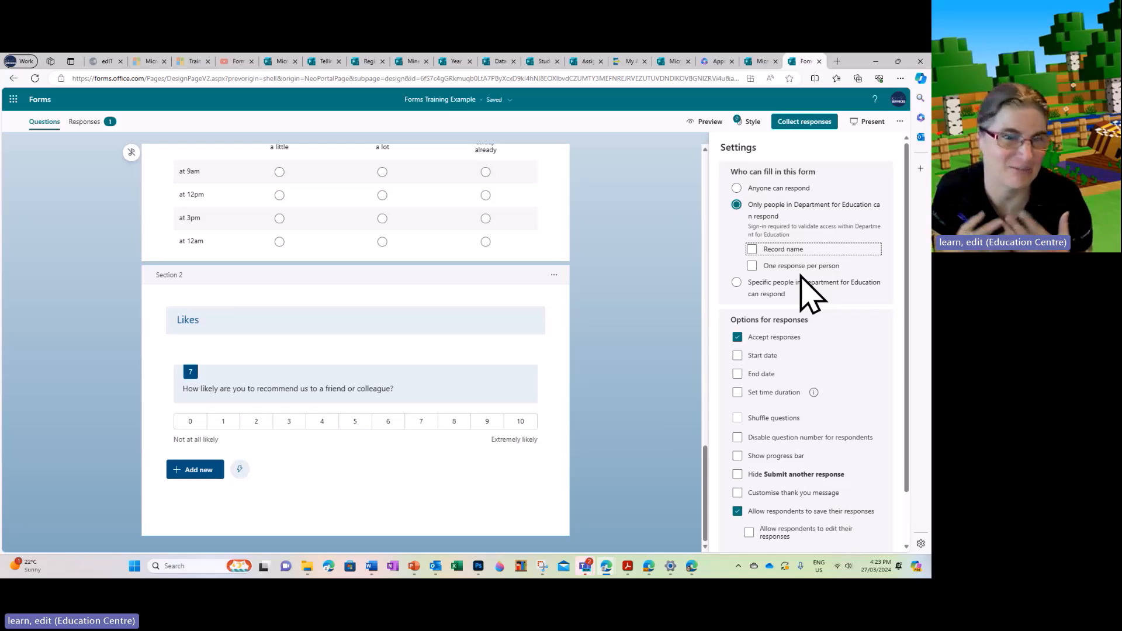
left_click(758, 251)
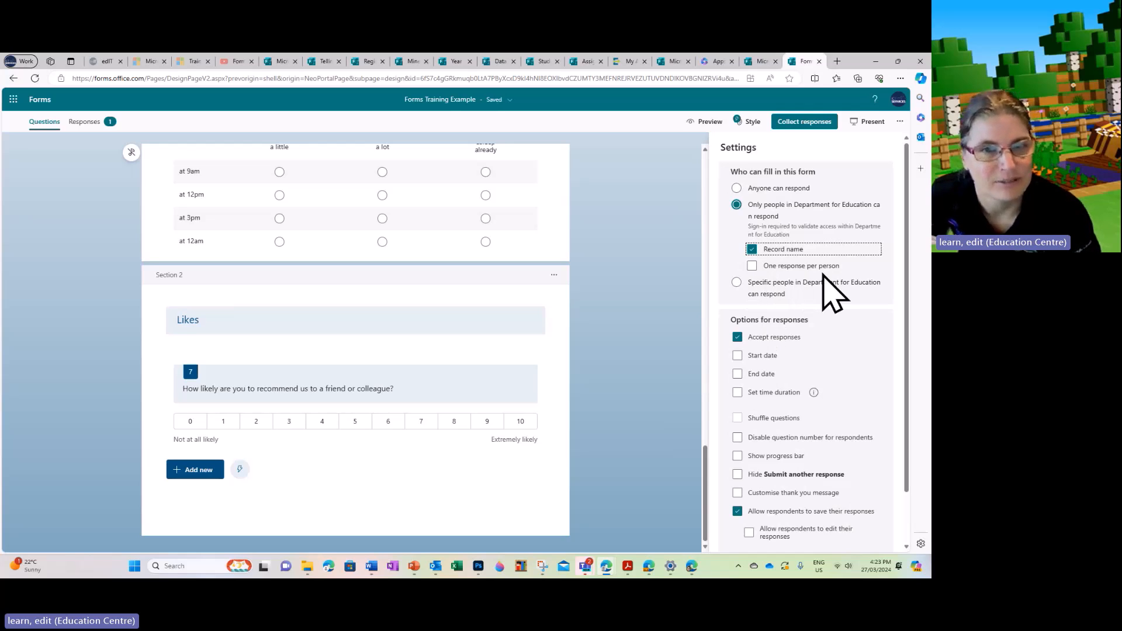
- Limit the form to one response per person, and try the specific people restriction before returning to only people in Department for Education
left_click(753, 266)
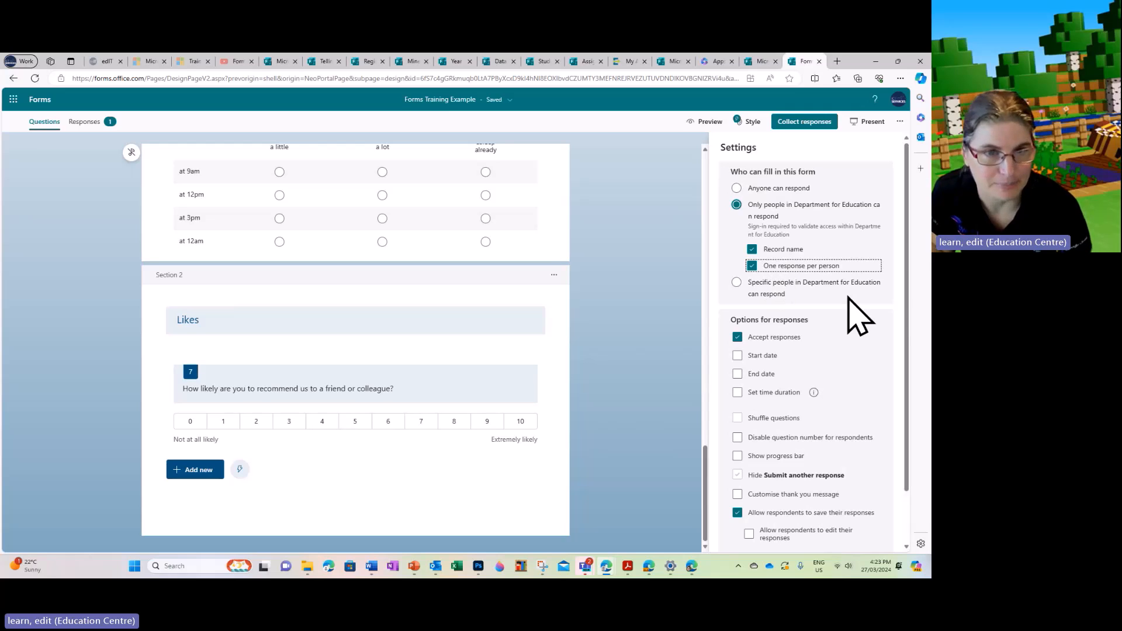
left_click(737, 283)
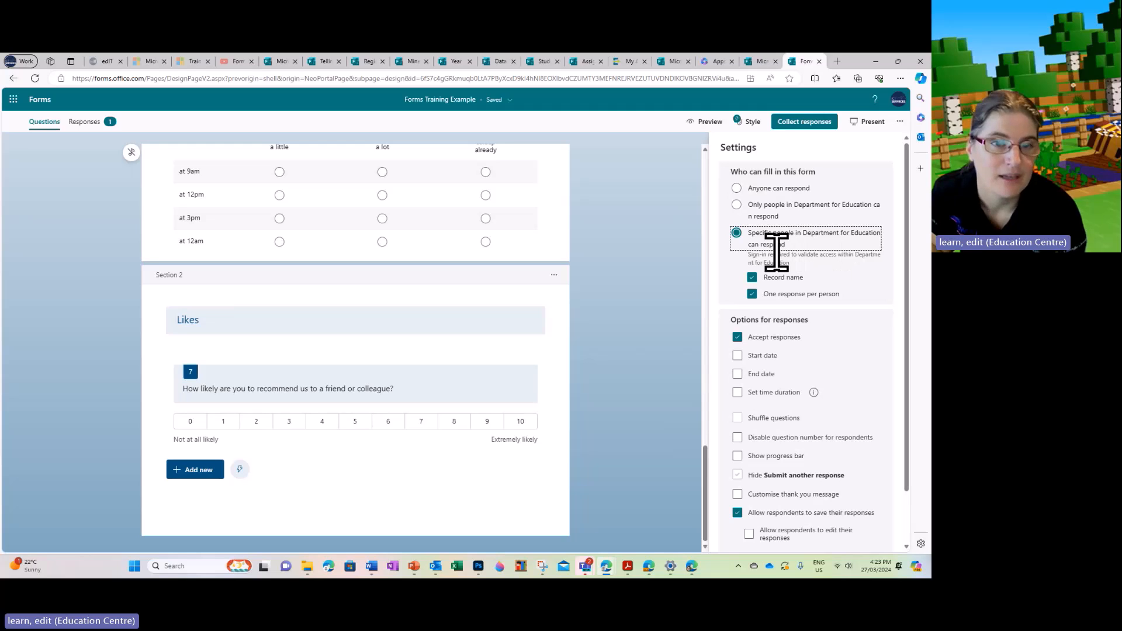
left_click(737, 204)
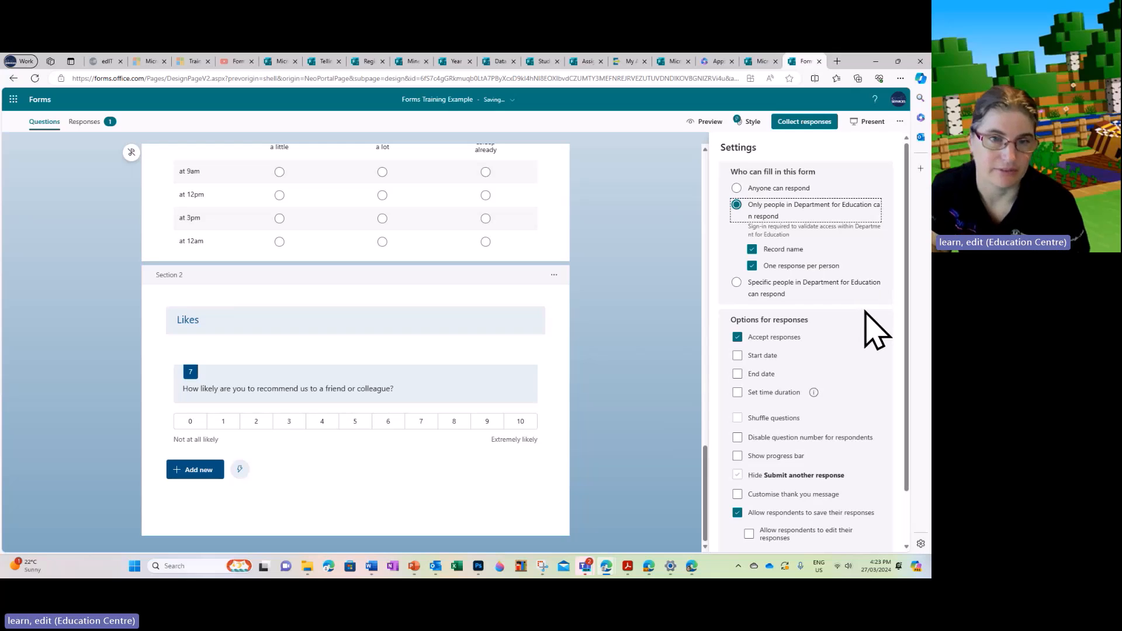
- Try enabling a start date and an end date for responses, and turn both off again
scroll(860, 318, "down", 1)
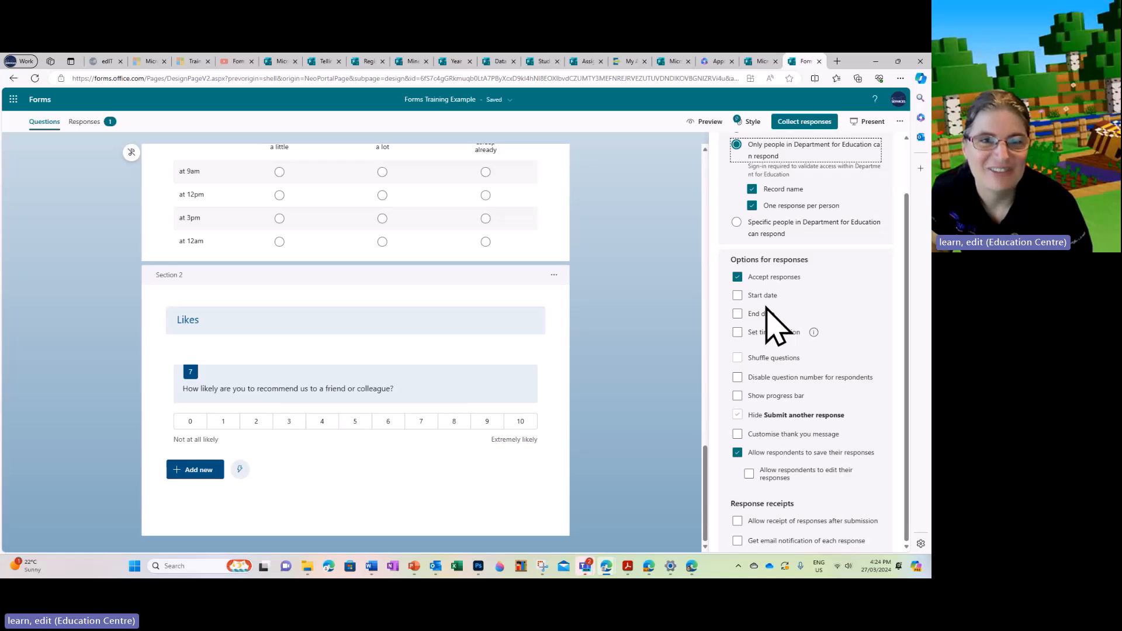
left_click(738, 296)
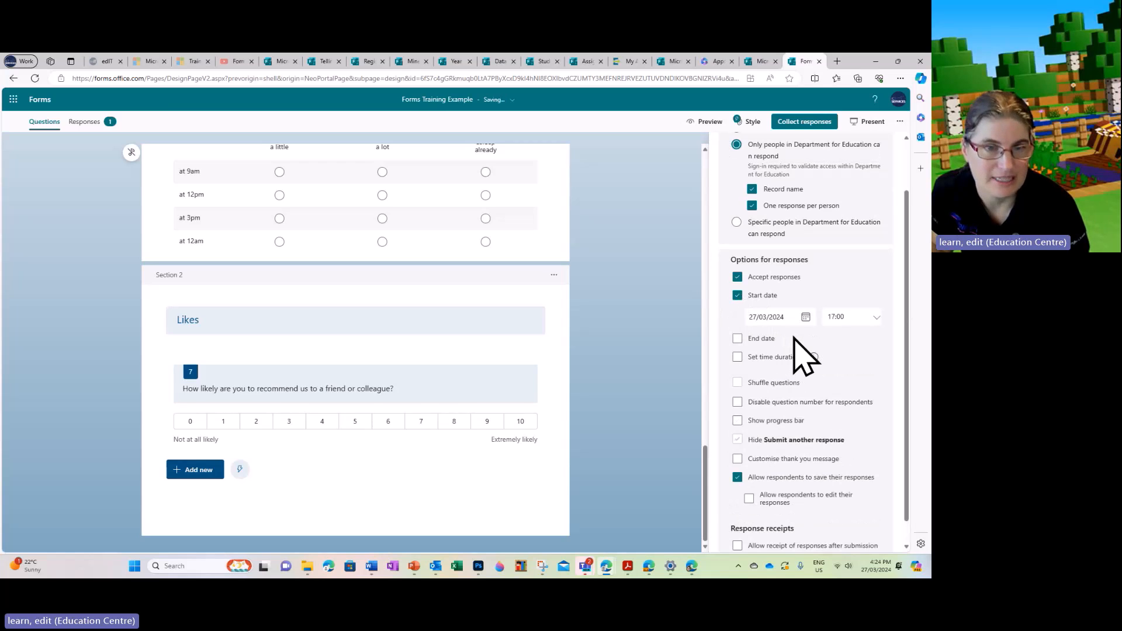
left_click(738, 340)
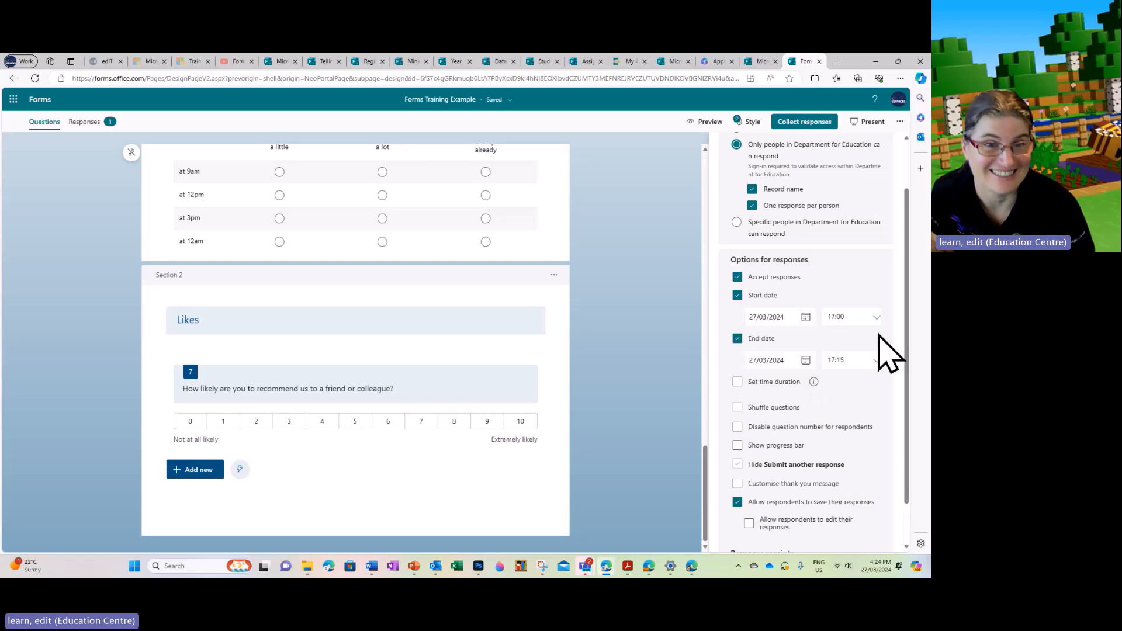
left_click(737, 339)
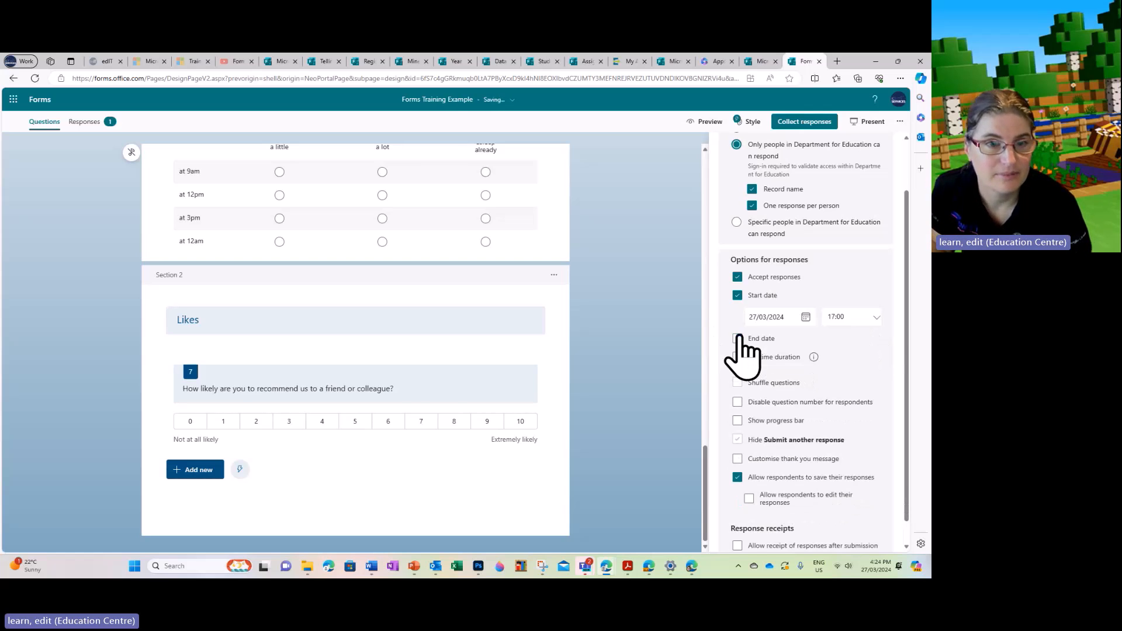
left_click(737, 295)
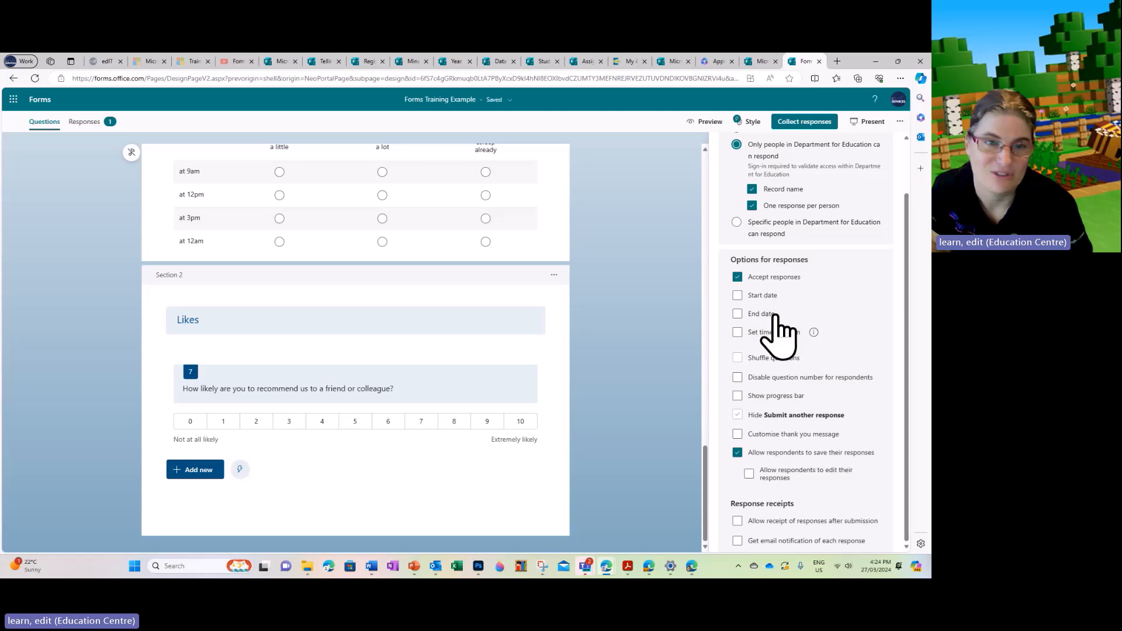
- Stop accepting responses and set the message to recipients to "Sorry not yet ready - come back later email :"
left_click(738, 277)
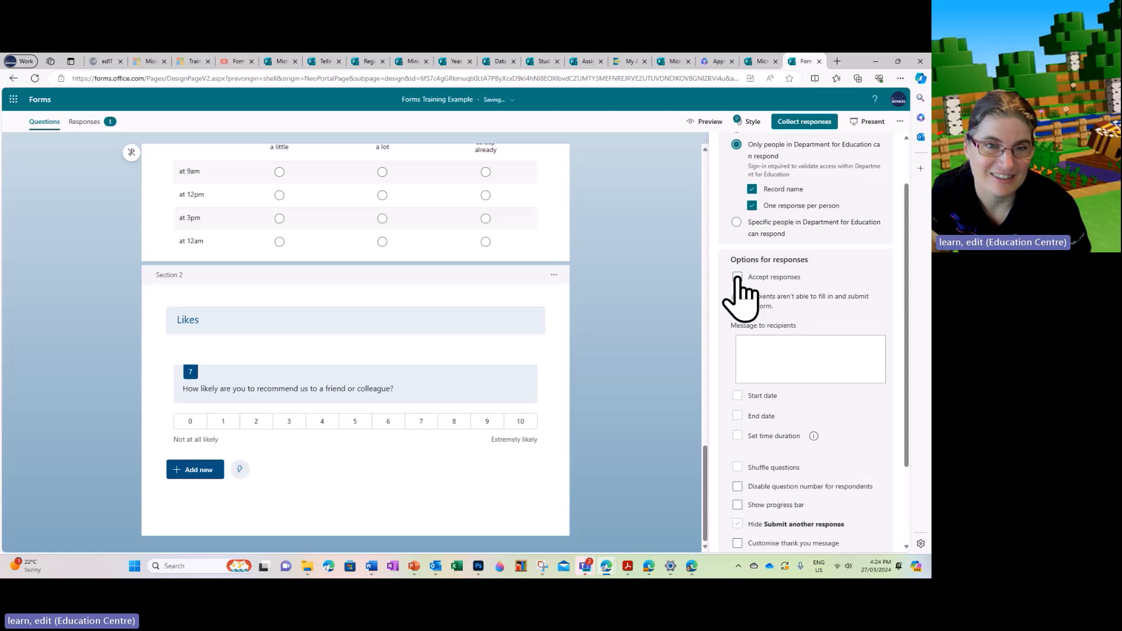
left_click(797, 359)
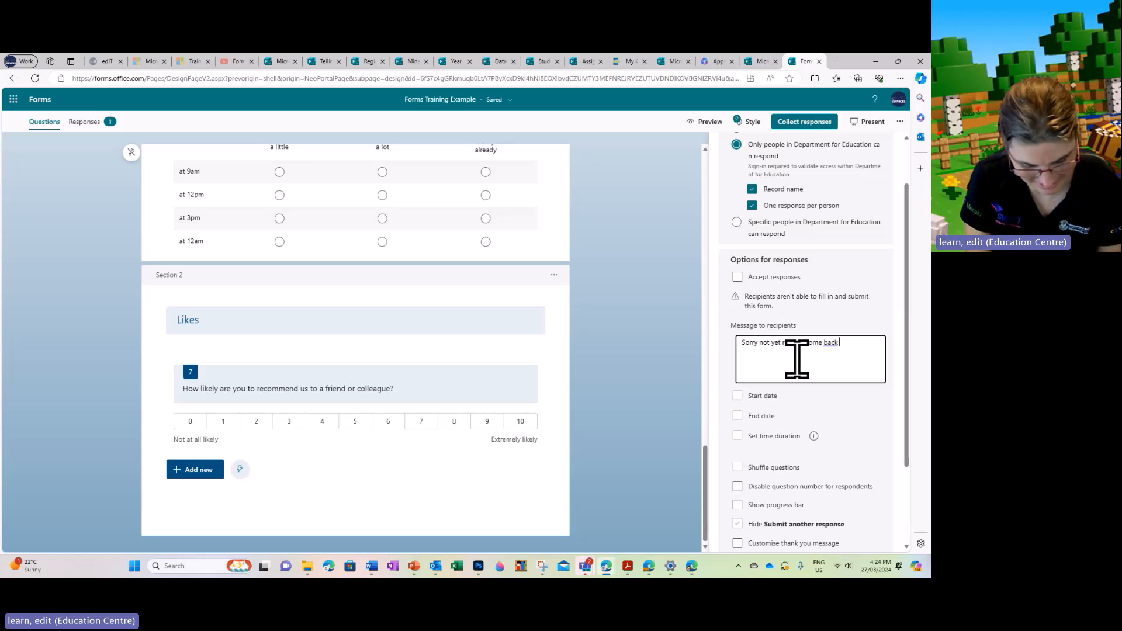
type(": email :")
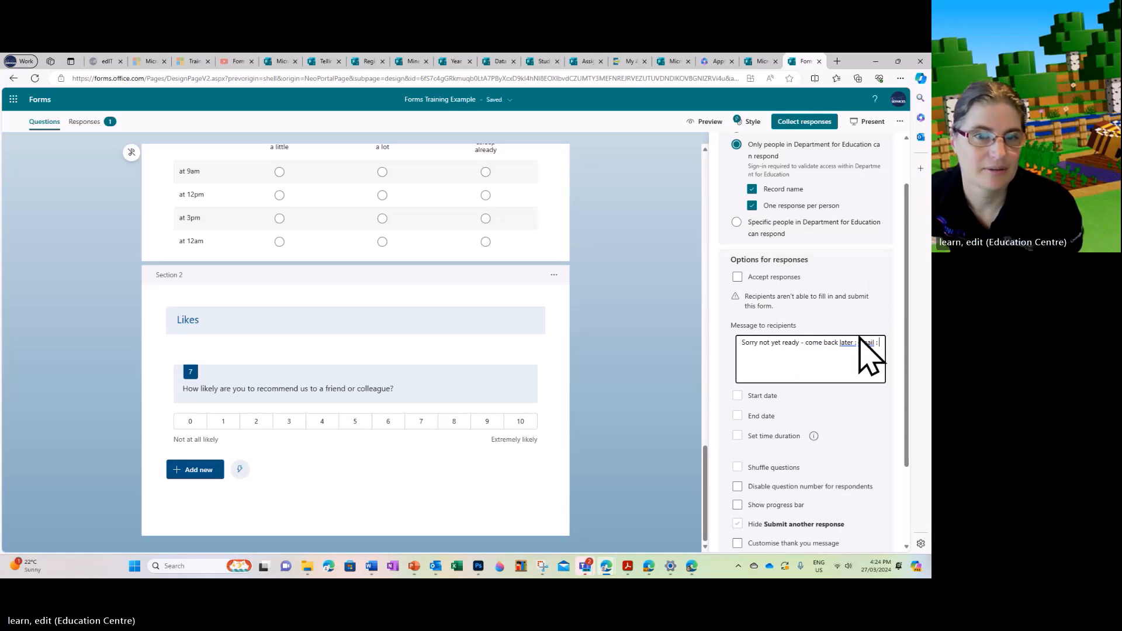
left_click_drag(859, 343, 857, 342)
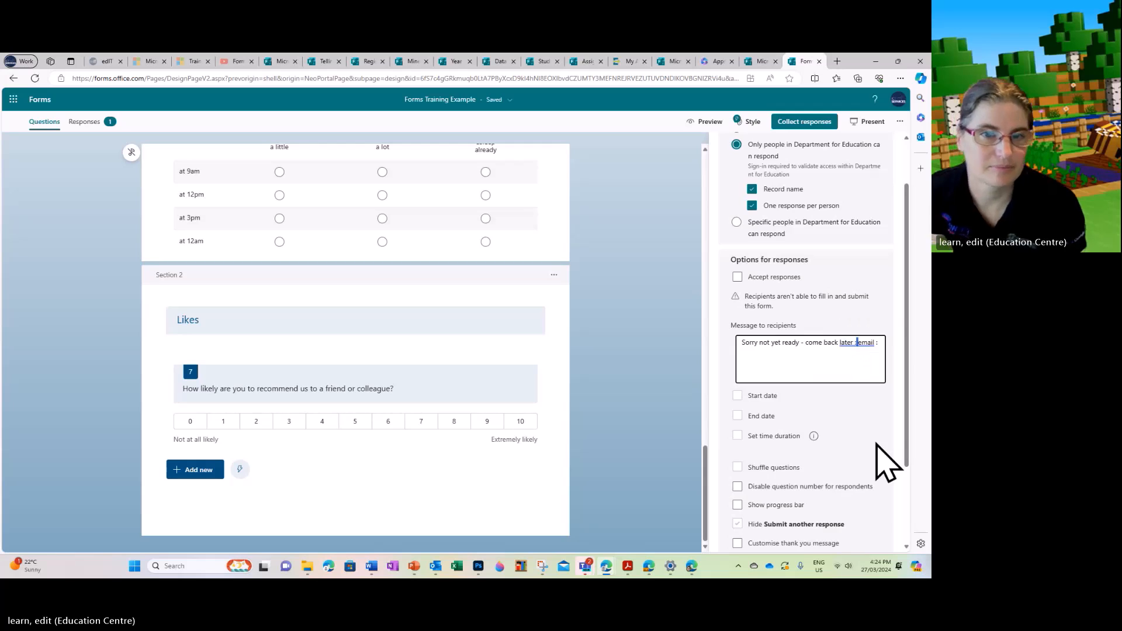
key("BackSpace")
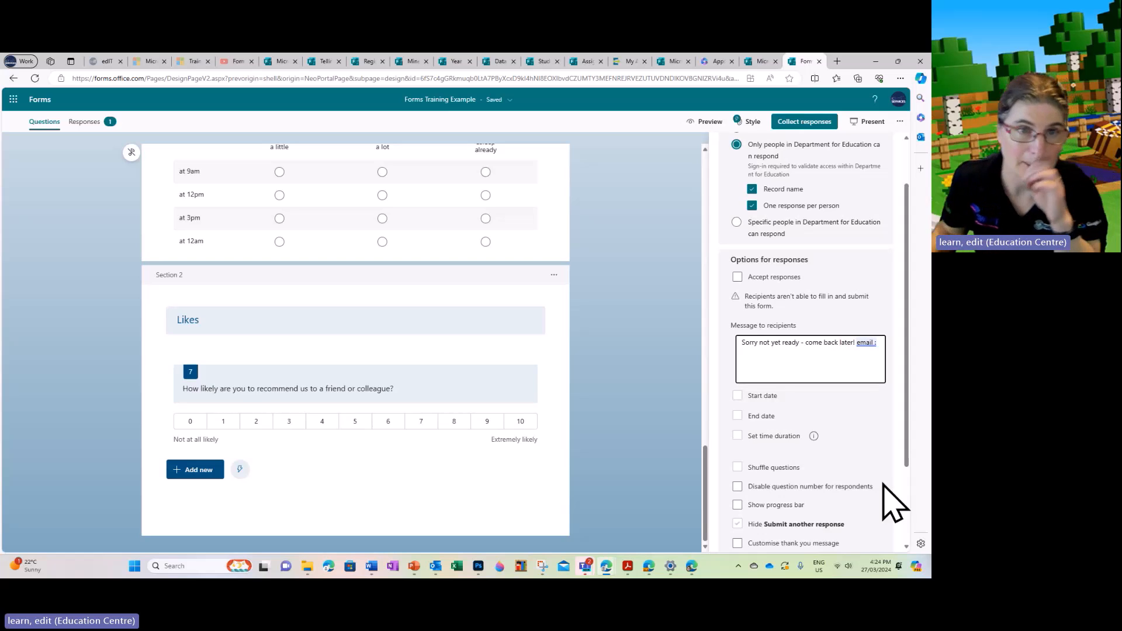
- Resume accepting responses, and try disabling question numbers and showing the progress bar before turning both options off
left_click(739, 278)
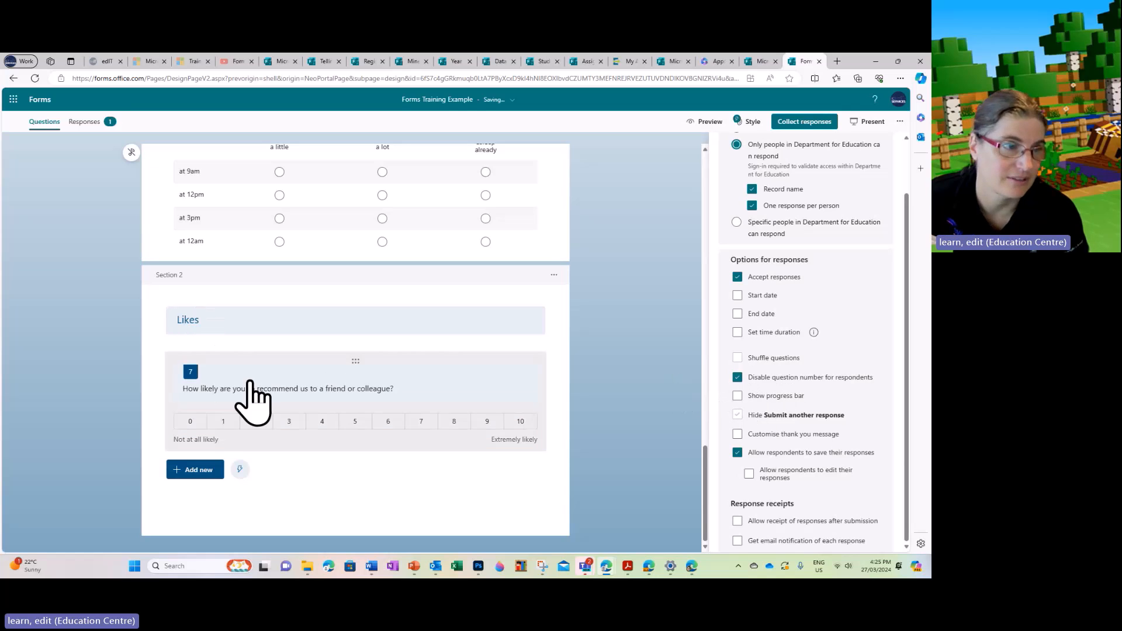
left_click(737, 377)
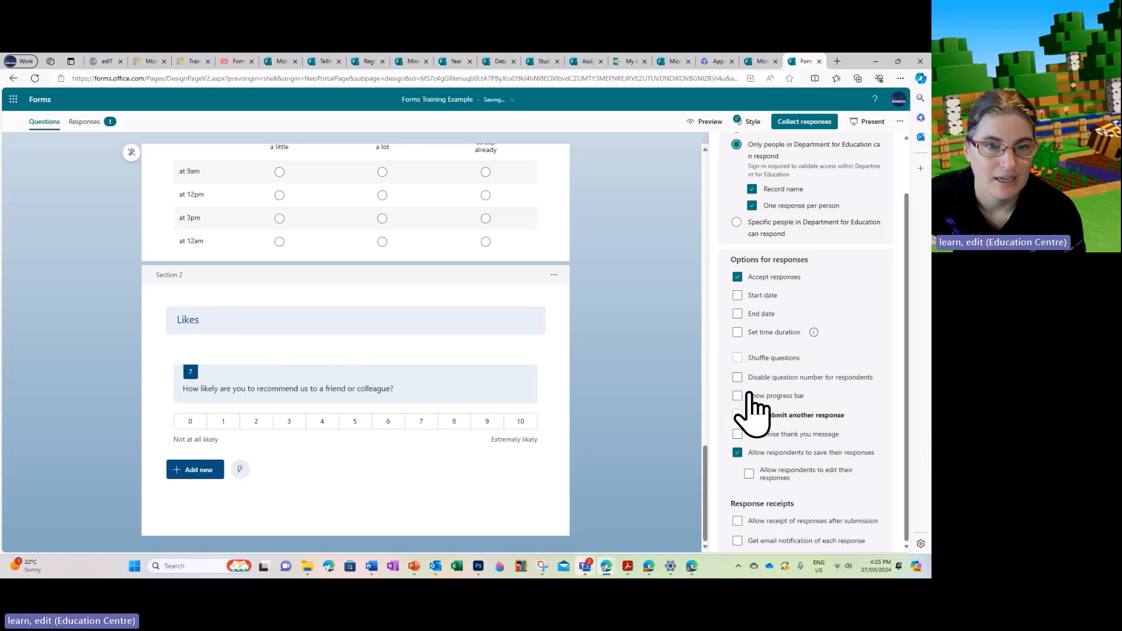
left_click(737, 396)
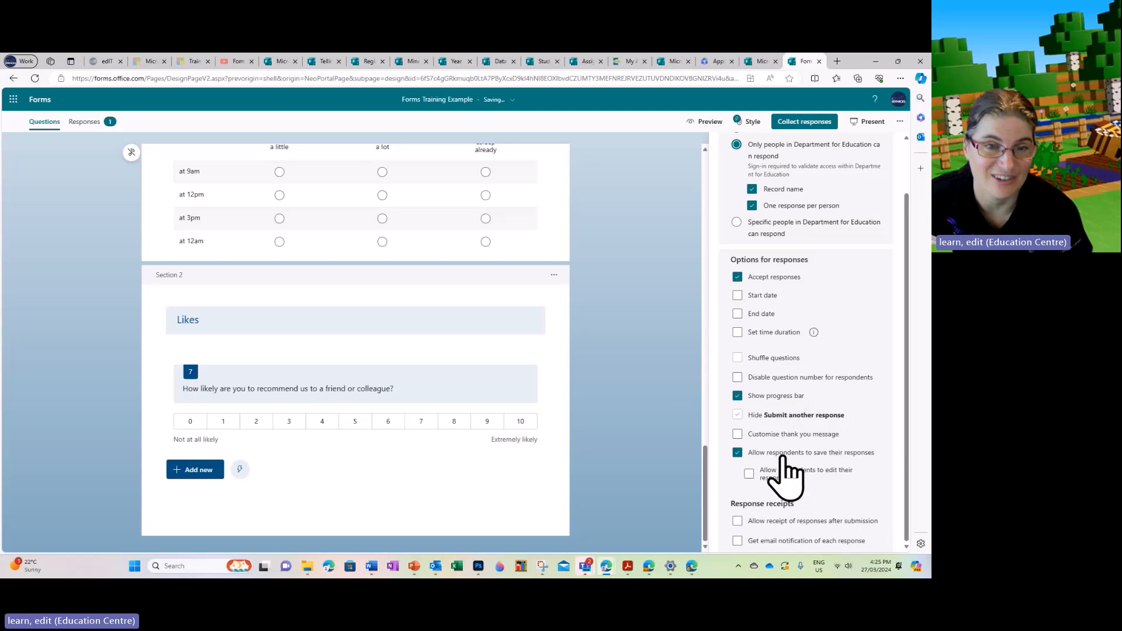
left_click(738, 395)
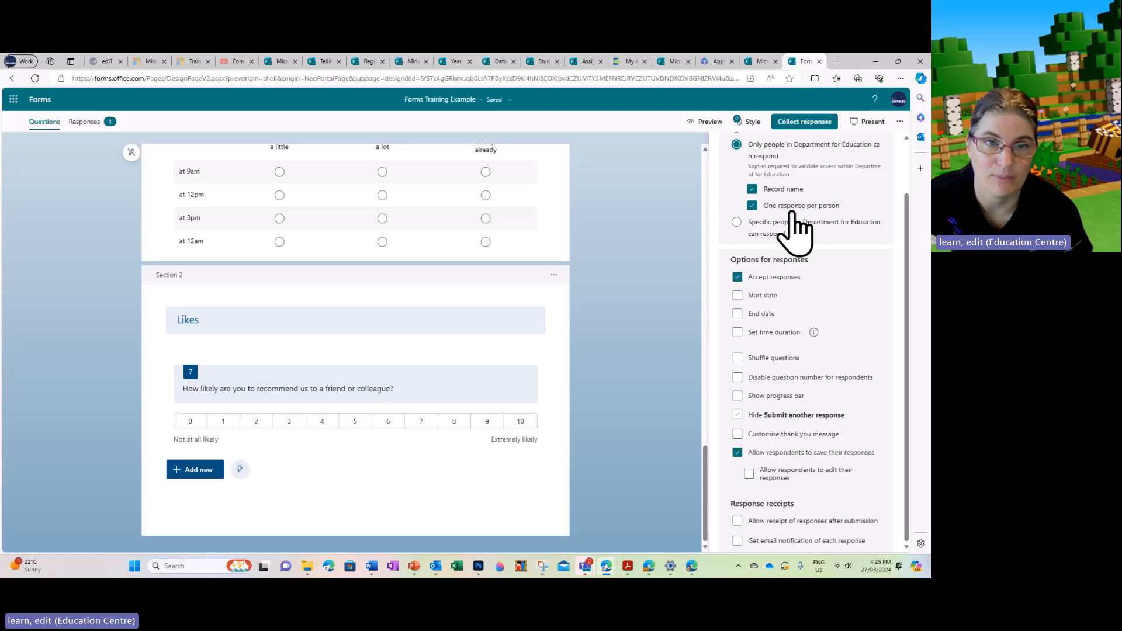
- Remove the one-response-per-person limit and turn on a customised thank you message, keeping the text "Your response was submitted."
left_click(753, 207)
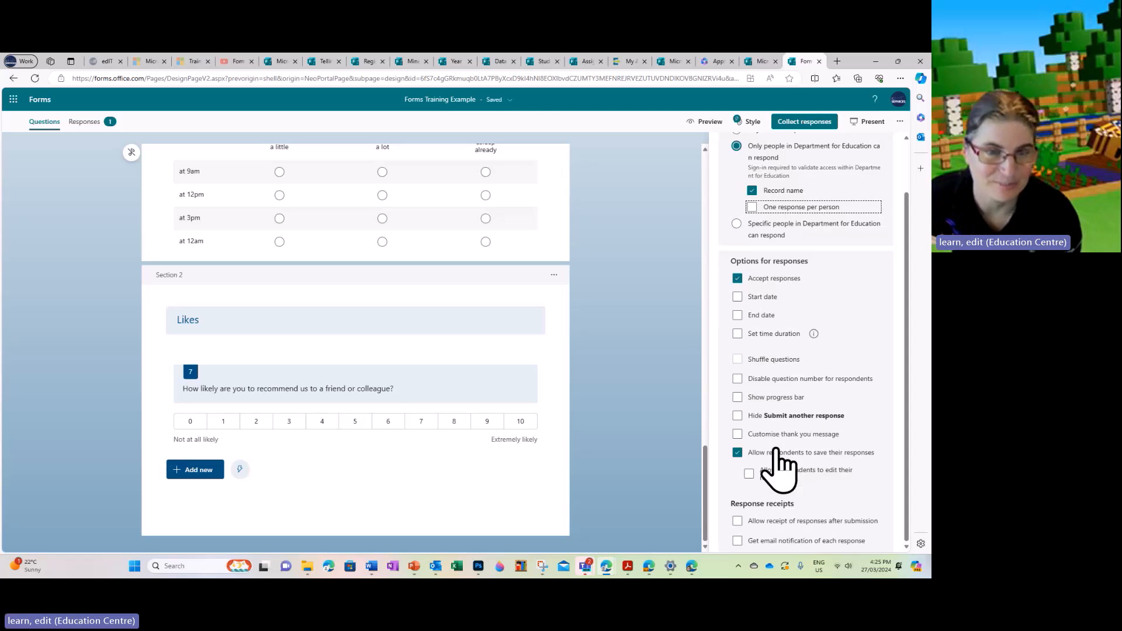
left_click(738, 434)
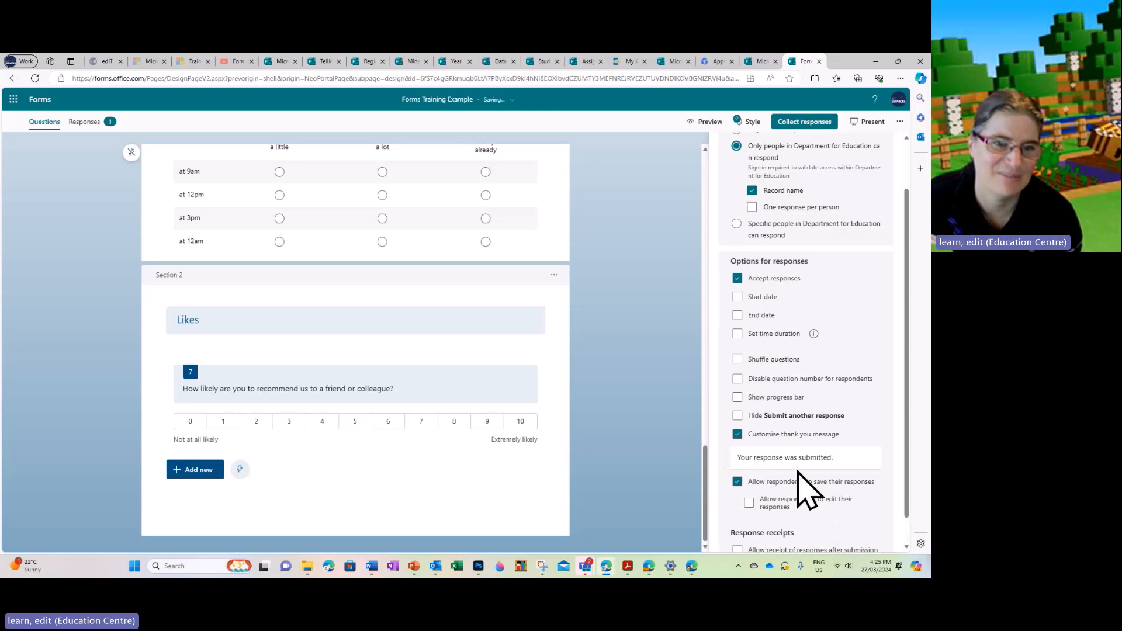
triple_click(864, 463)
left_click(861, 460)
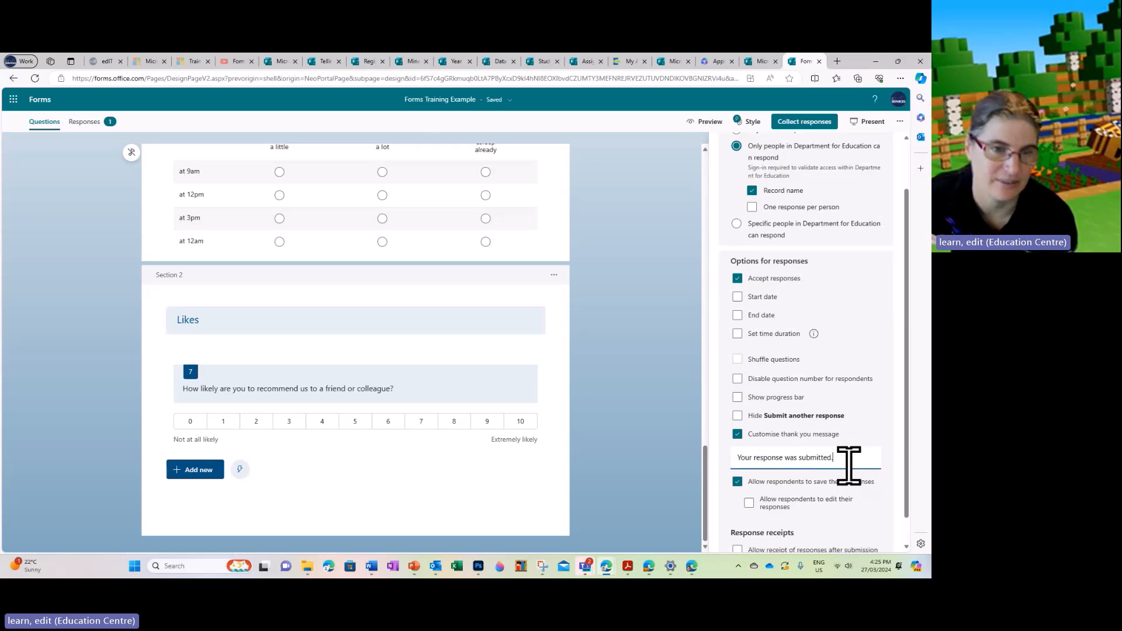
- Allow respondents to edit their saved responses
scroll(834, 416, "down", 1)
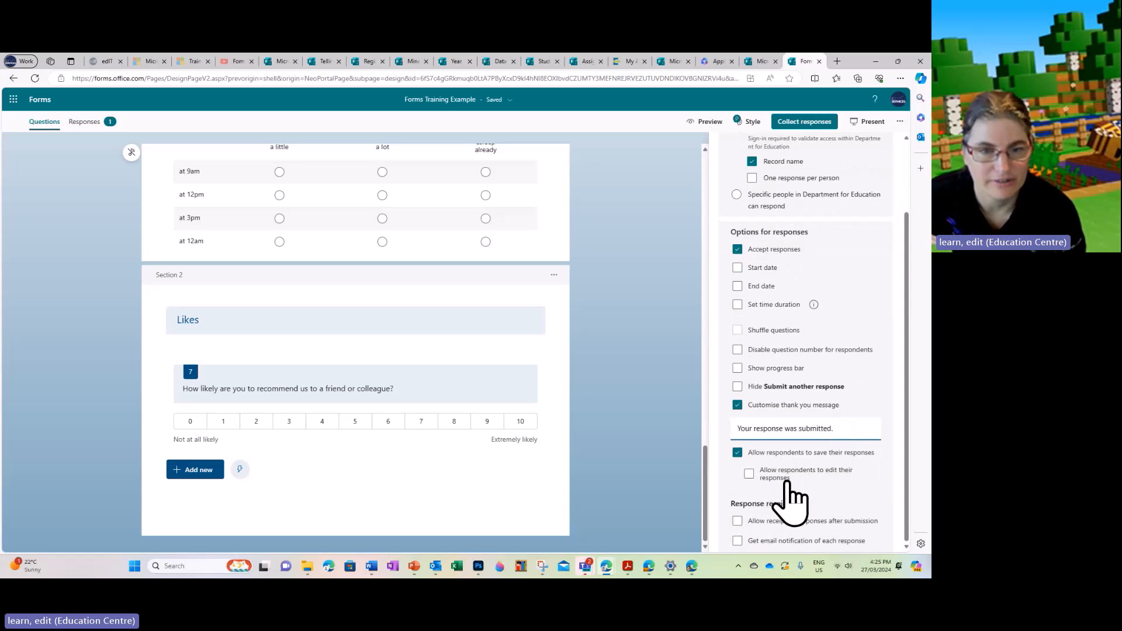
left_click(750, 474)
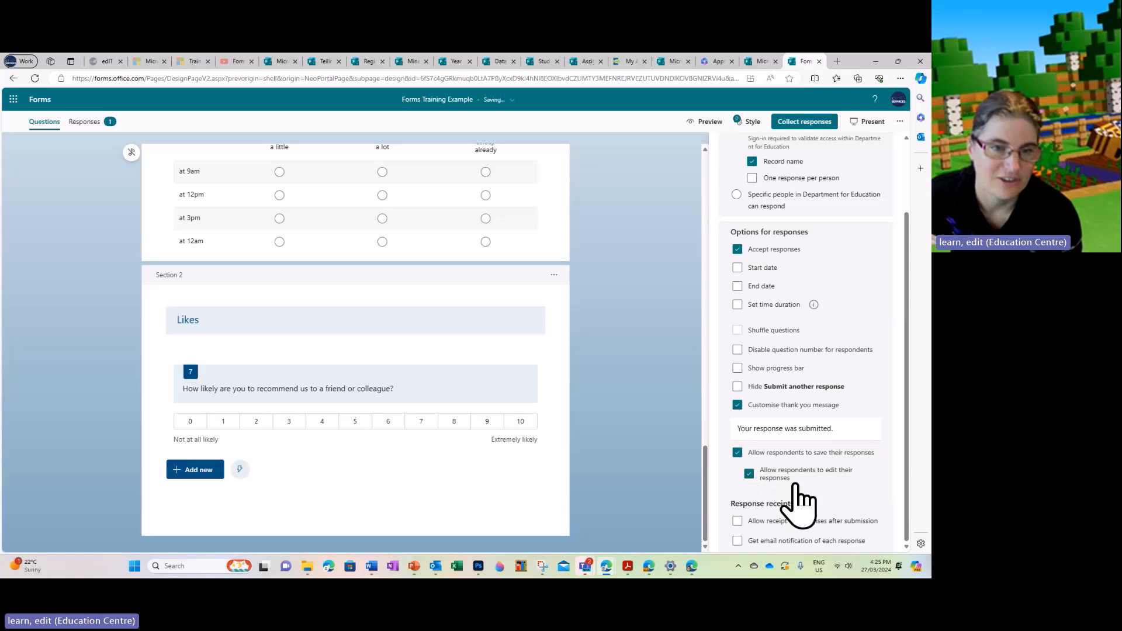
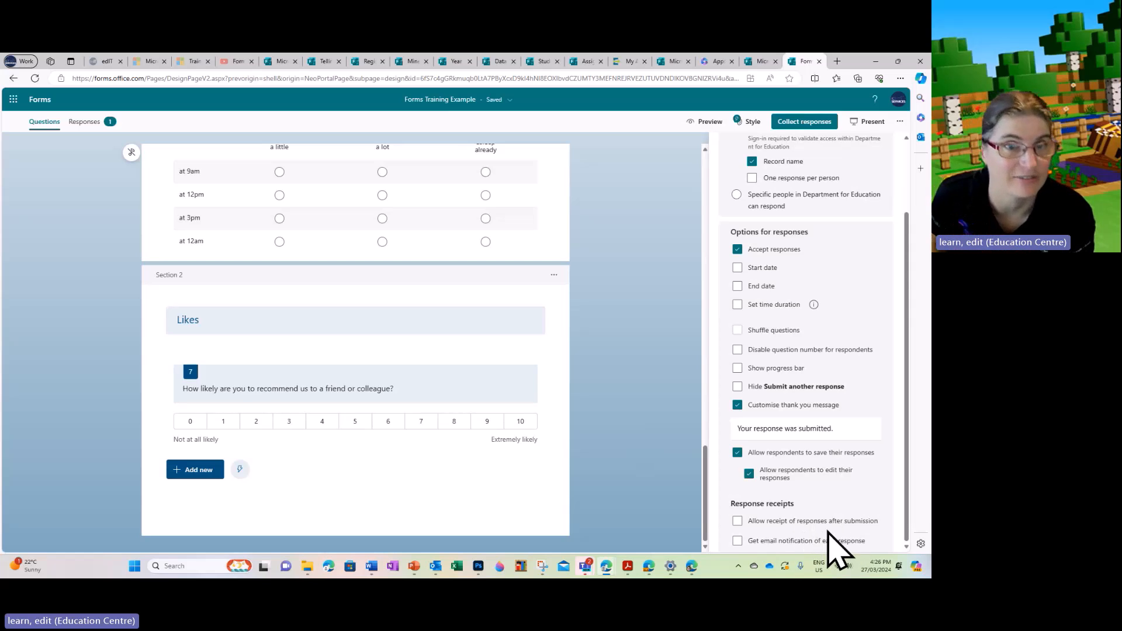
scroll(847, 321, "up", 3)
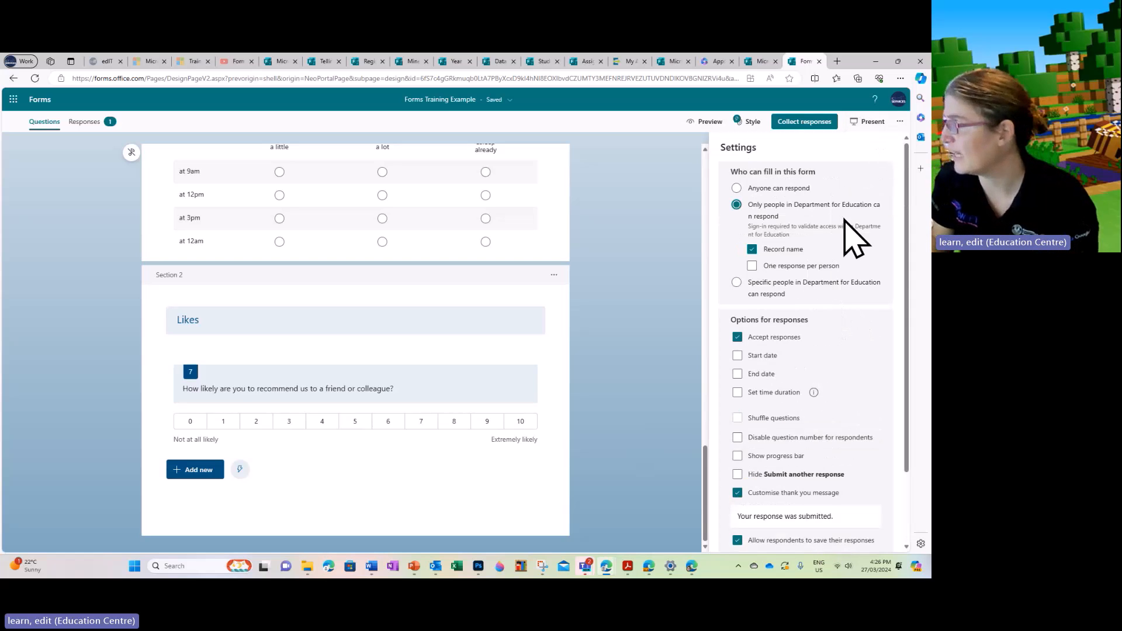
- Look over the additional form options and the Send and collect responses dialog, closing both without changes
left_click(901, 121)
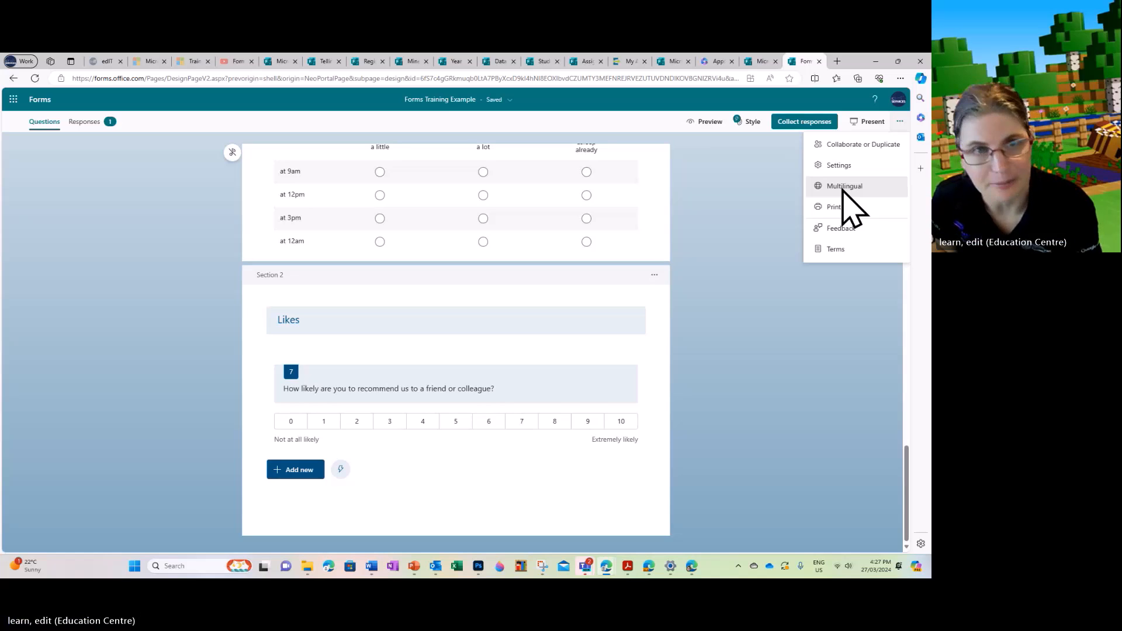
left_click(766, 182)
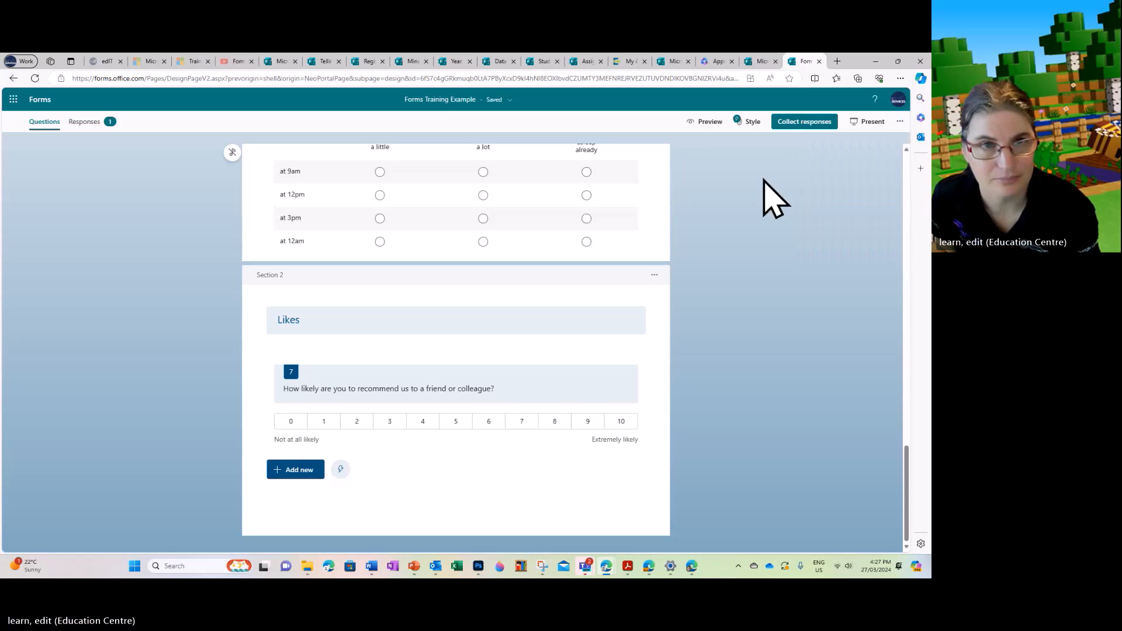
left_click(812, 143)
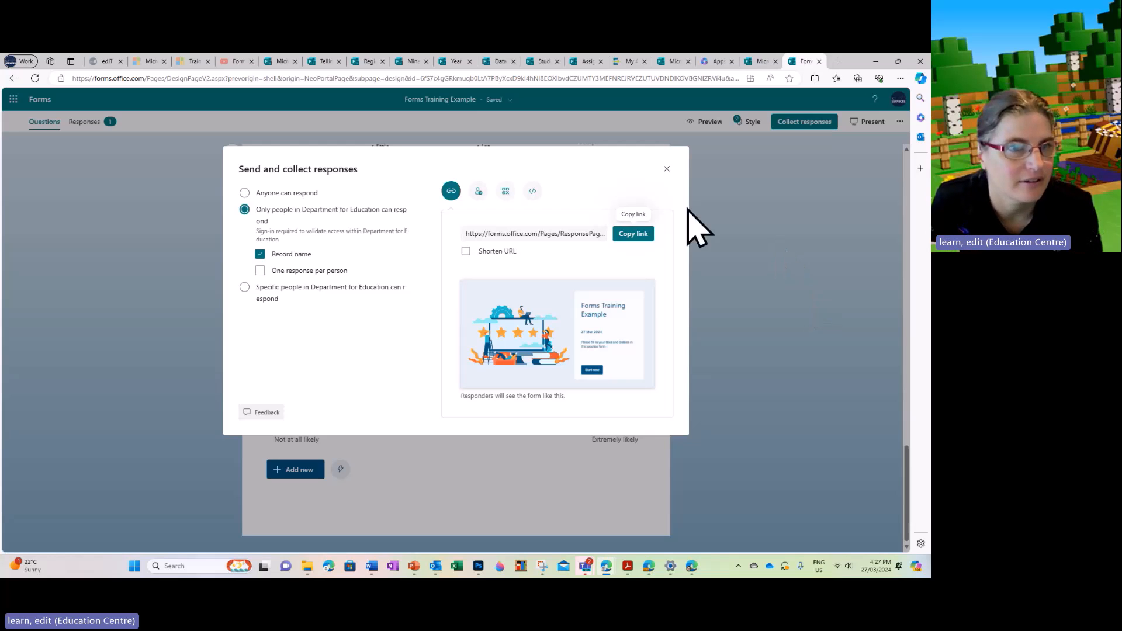
left_click(667, 169)
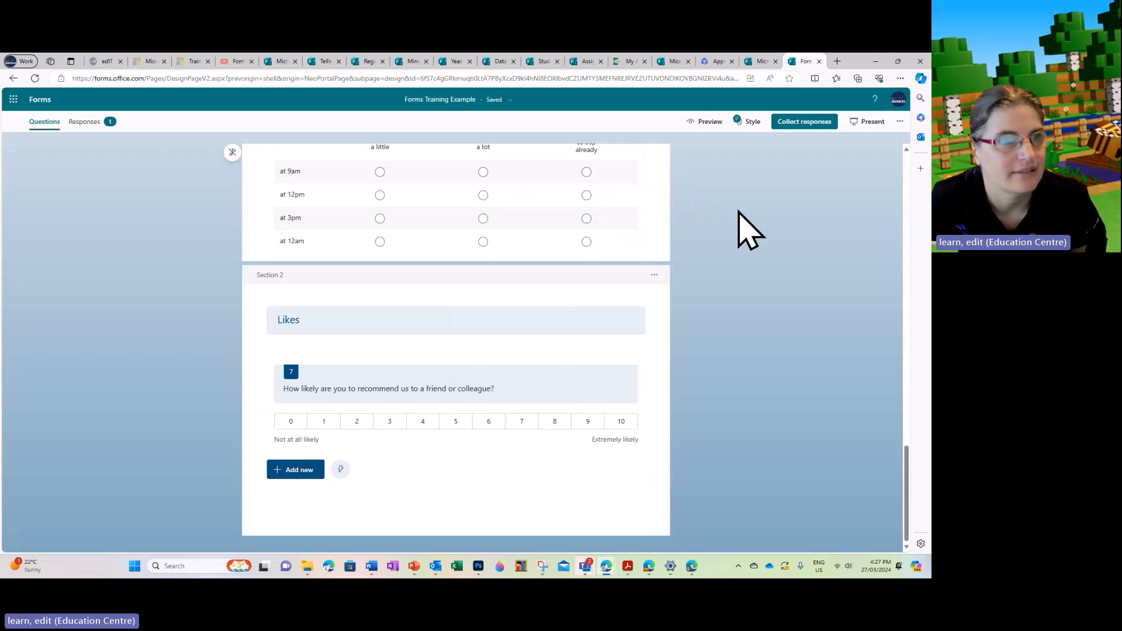
- Preview the form's start page as it appears on a computer and return to the form editor
scroll(736, 230, "up", 1)
left_click(649, 79)
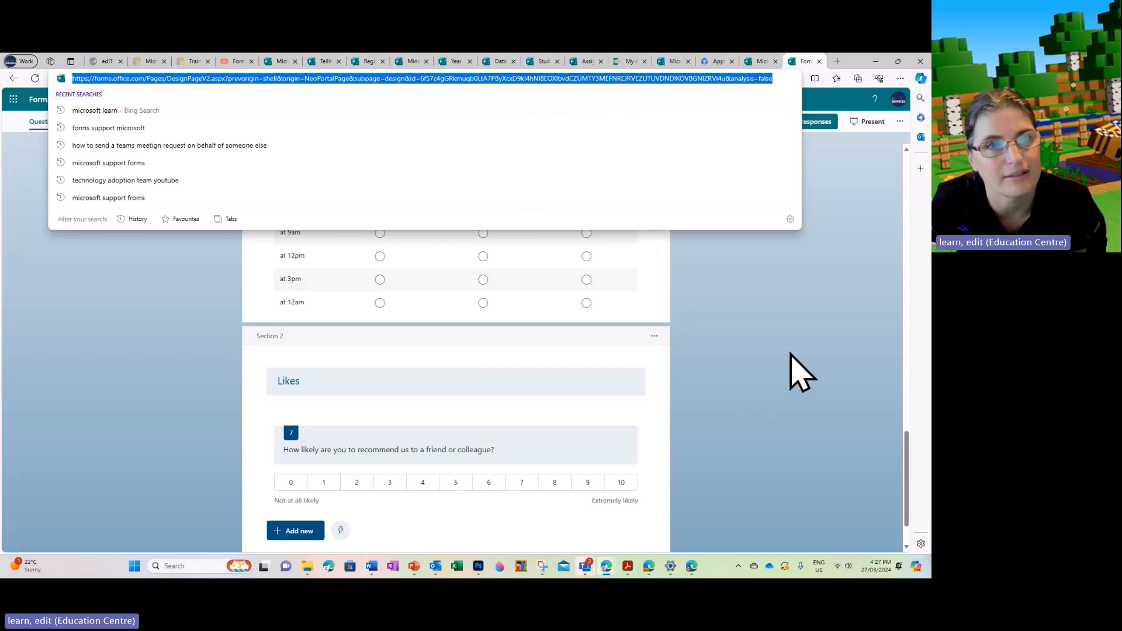
left_click(755, 334)
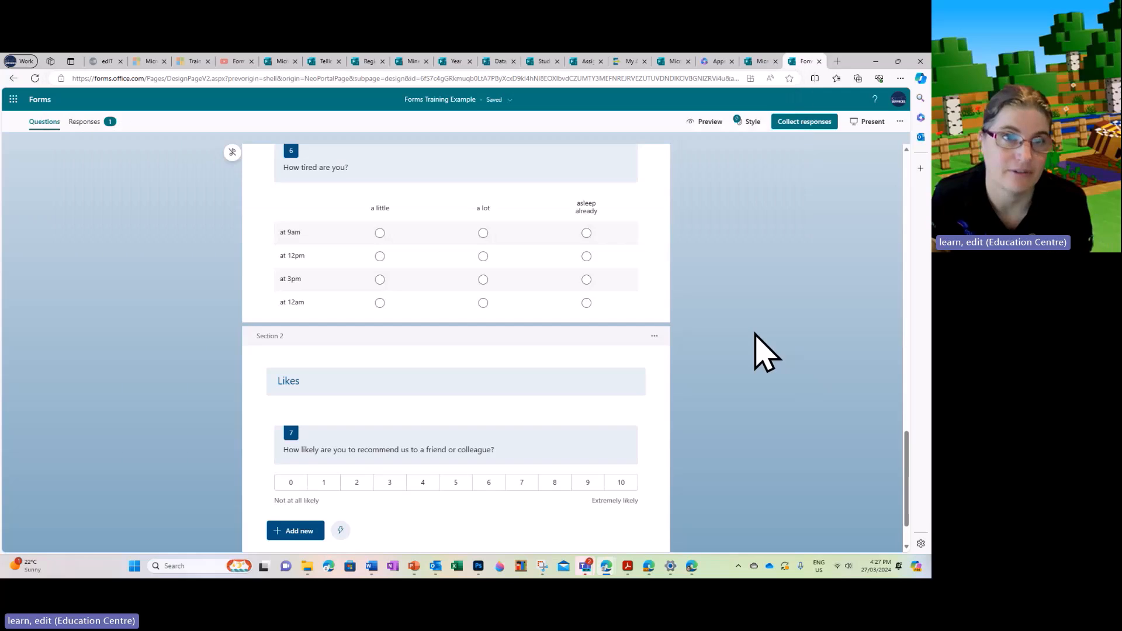
left_click(712, 126)
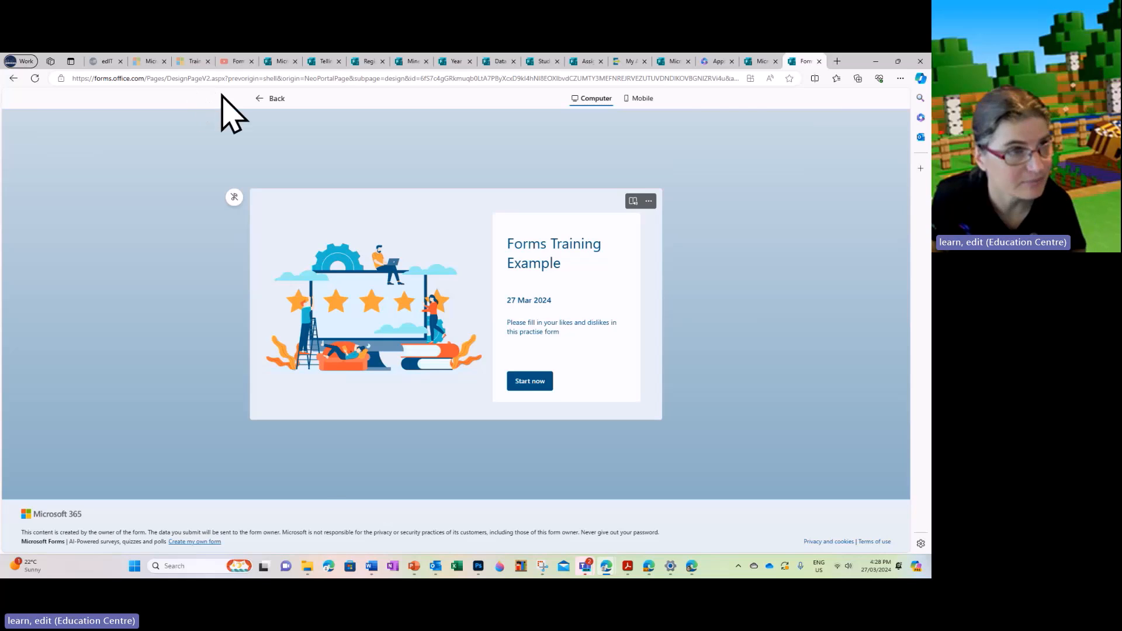
left_click(266, 98)
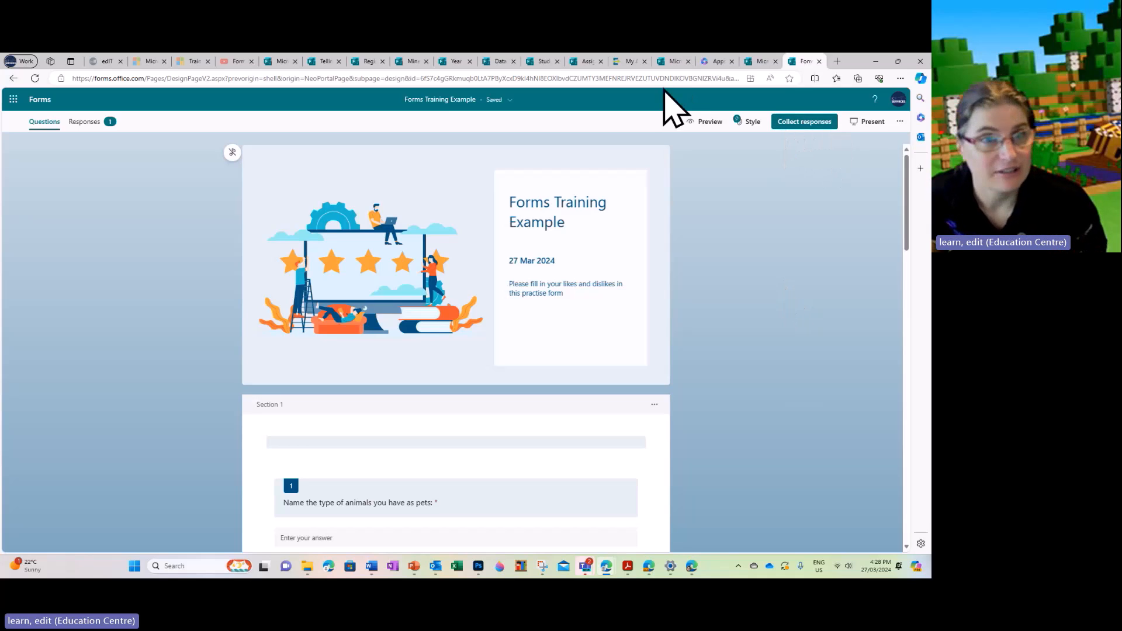
- Shorten the form's response URL for collecting responses and copy the link
left_click(799, 128)
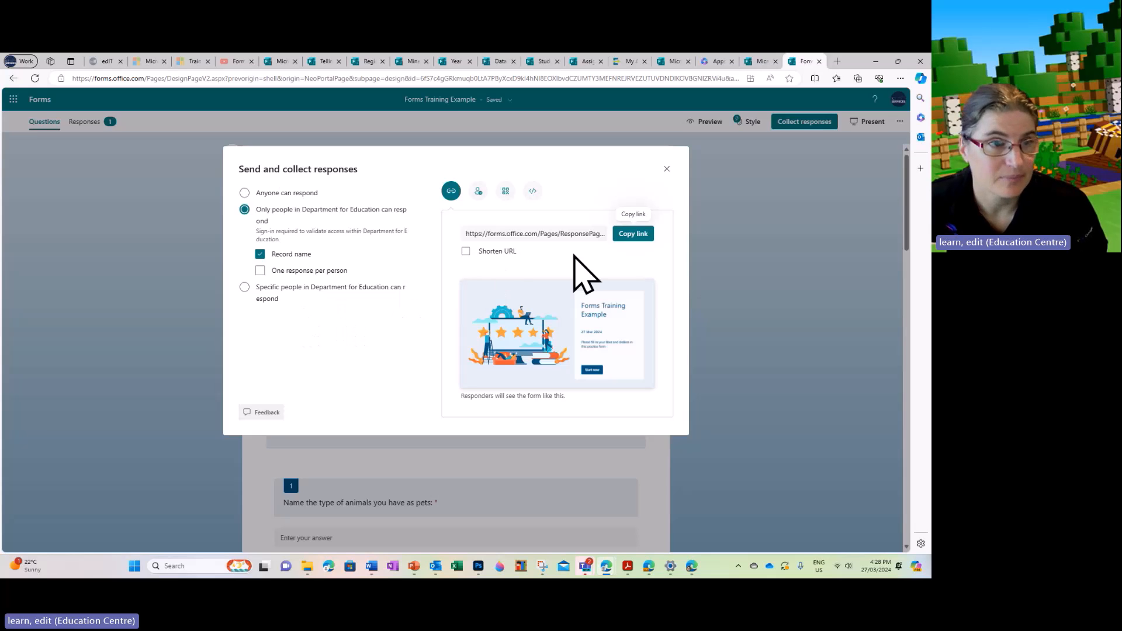
left_click(466, 251)
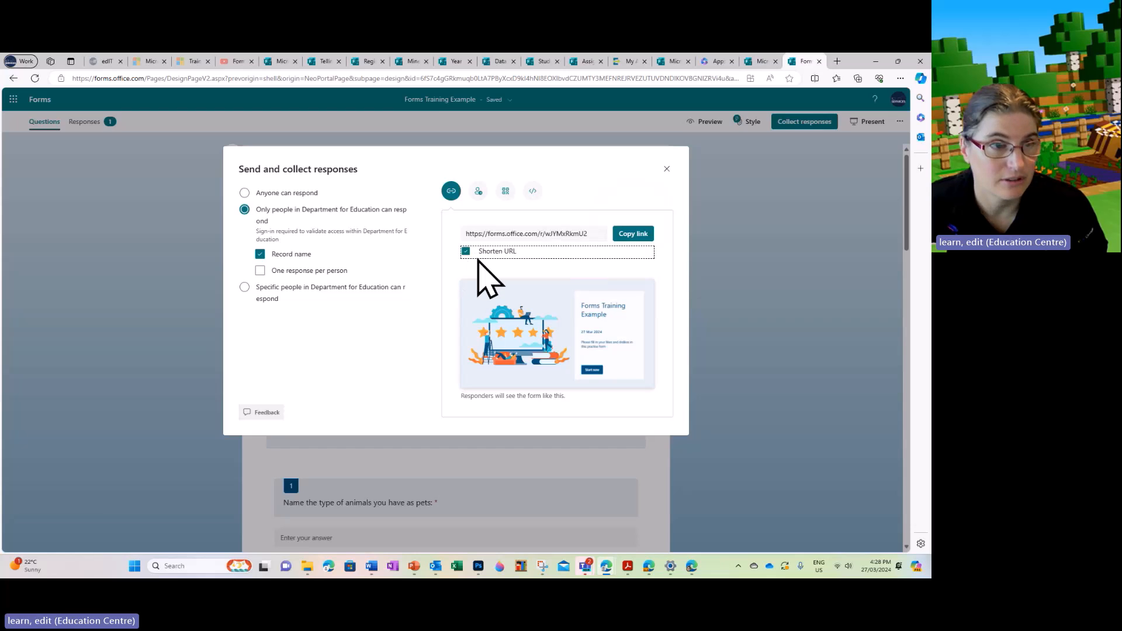
left_click(637, 235)
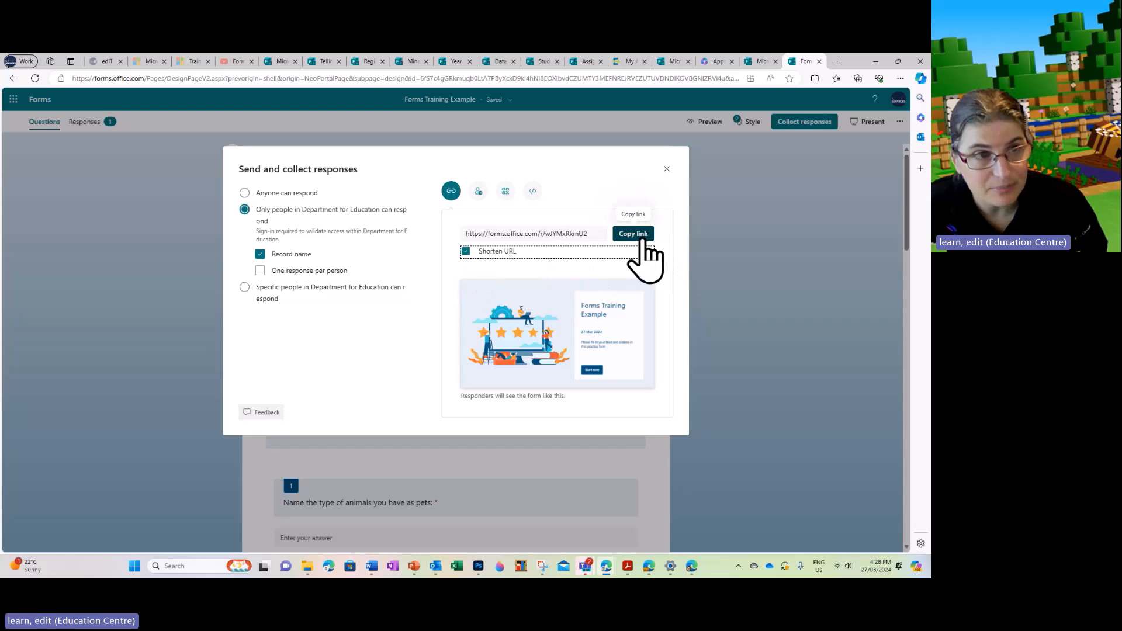
- Review the invitation, QR code and embed code options for collecting responses, and return to the form
left_click(479, 193)
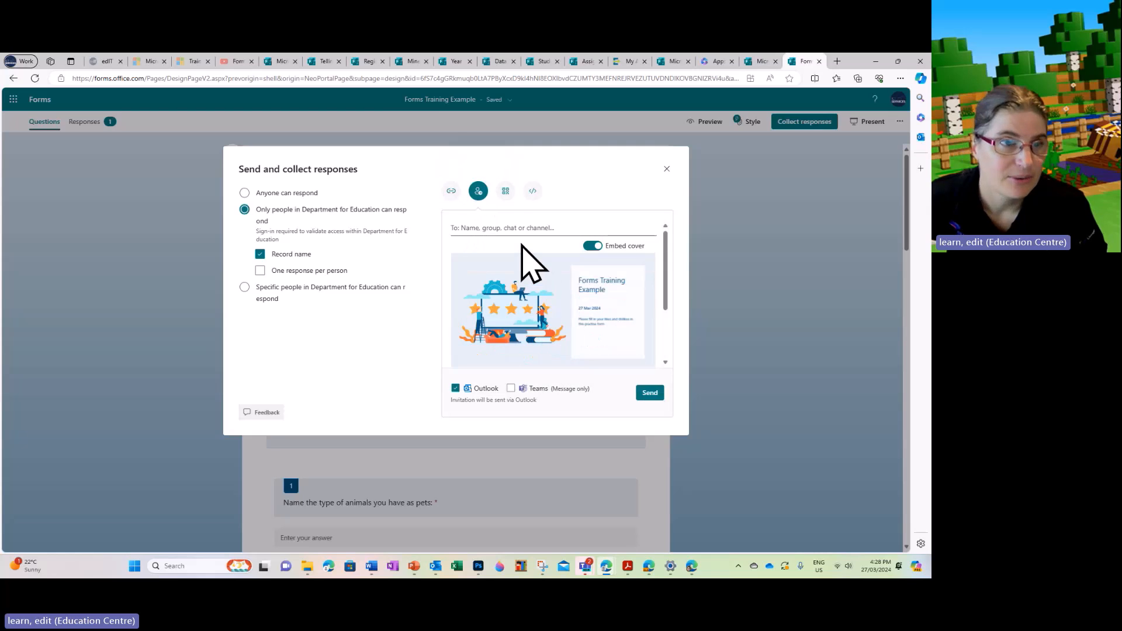
left_click(506, 191)
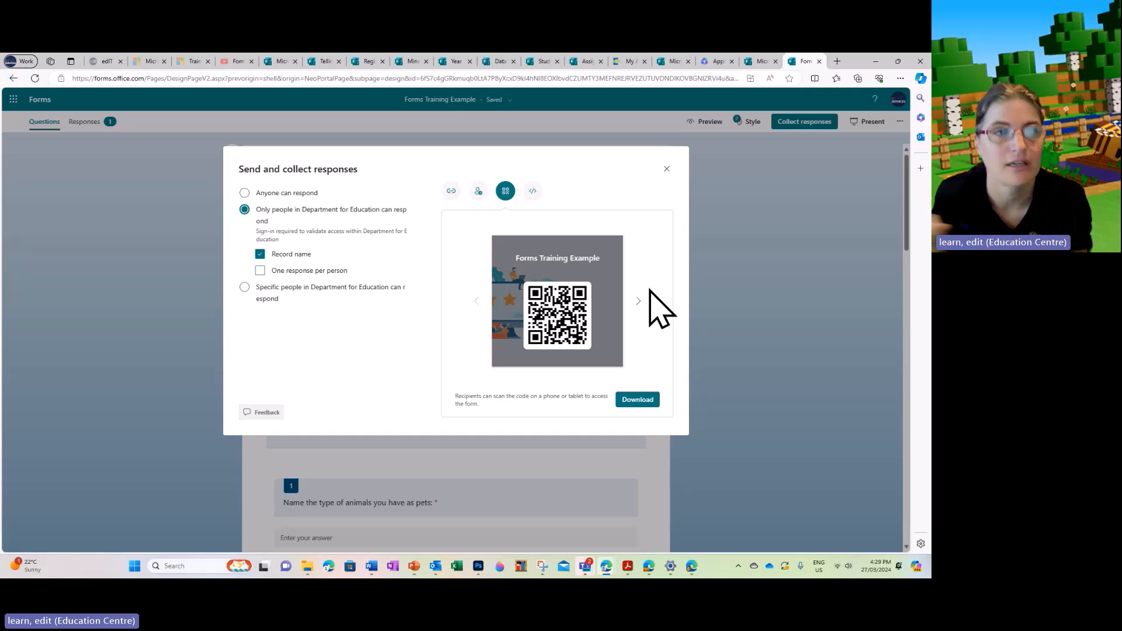
left_click(533, 193)
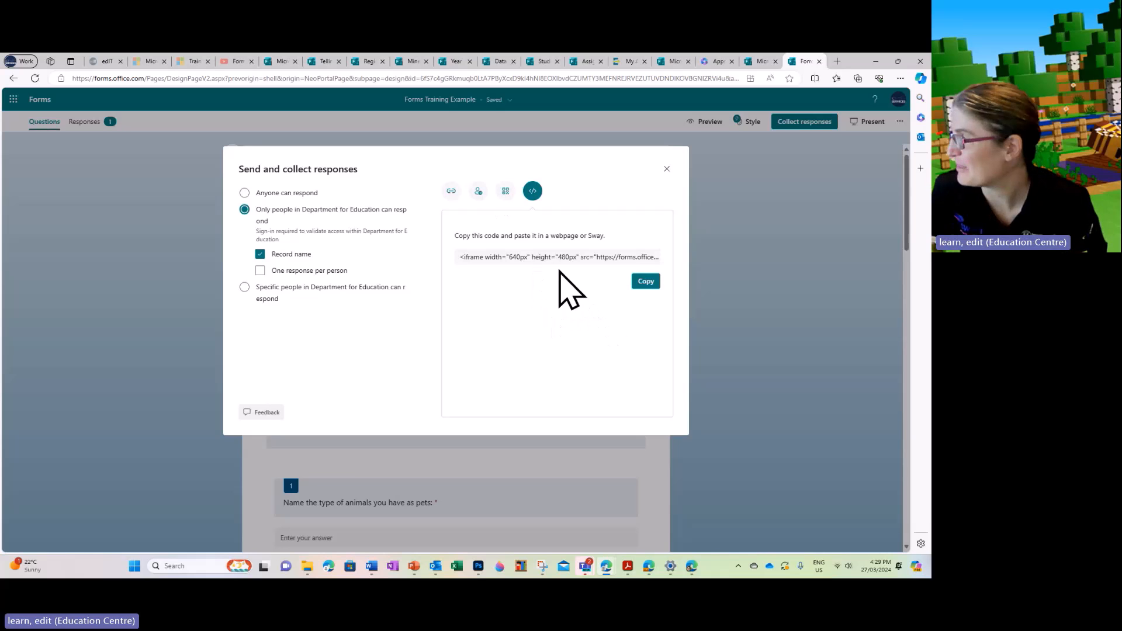
left_click(450, 193)
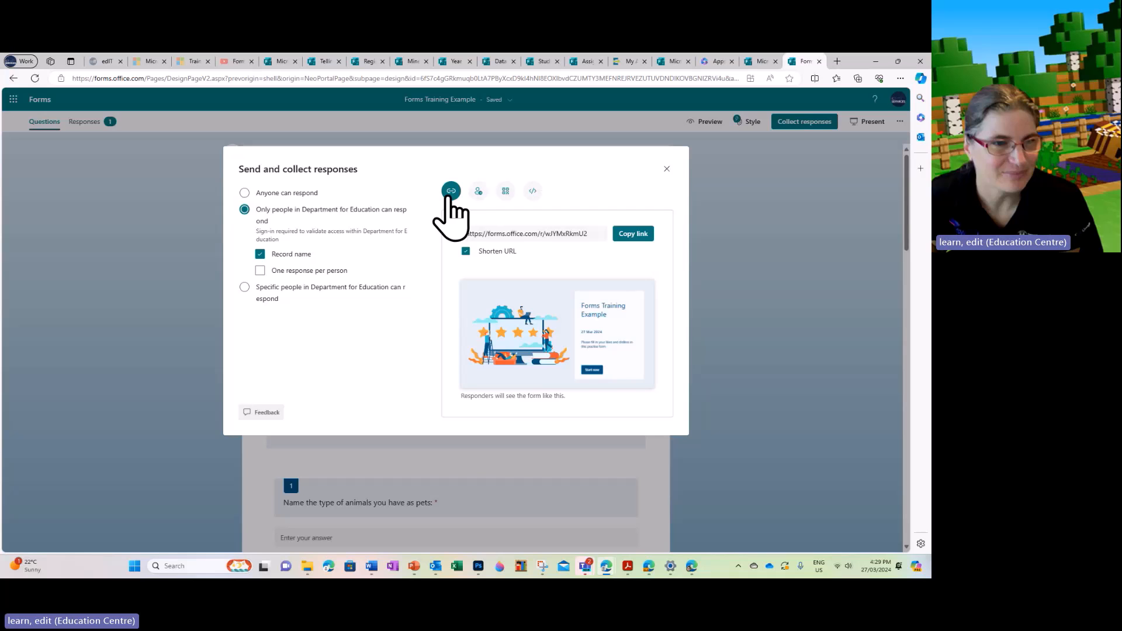
left_click(754, 201)
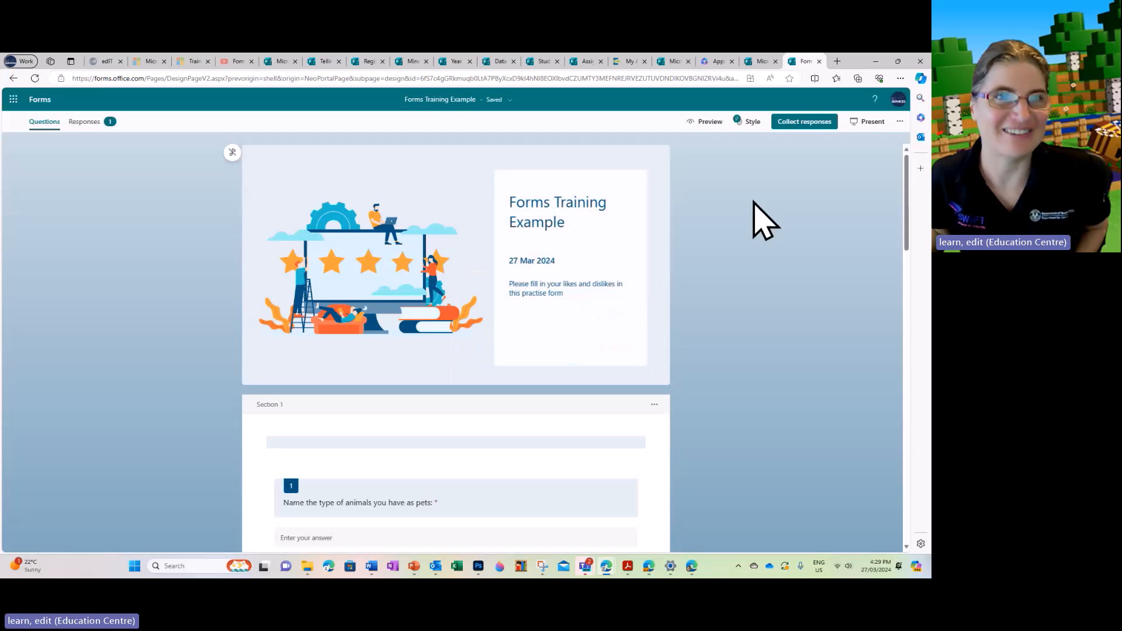
- Present the form's live results and step through the first three questions
left_click(861, 124)
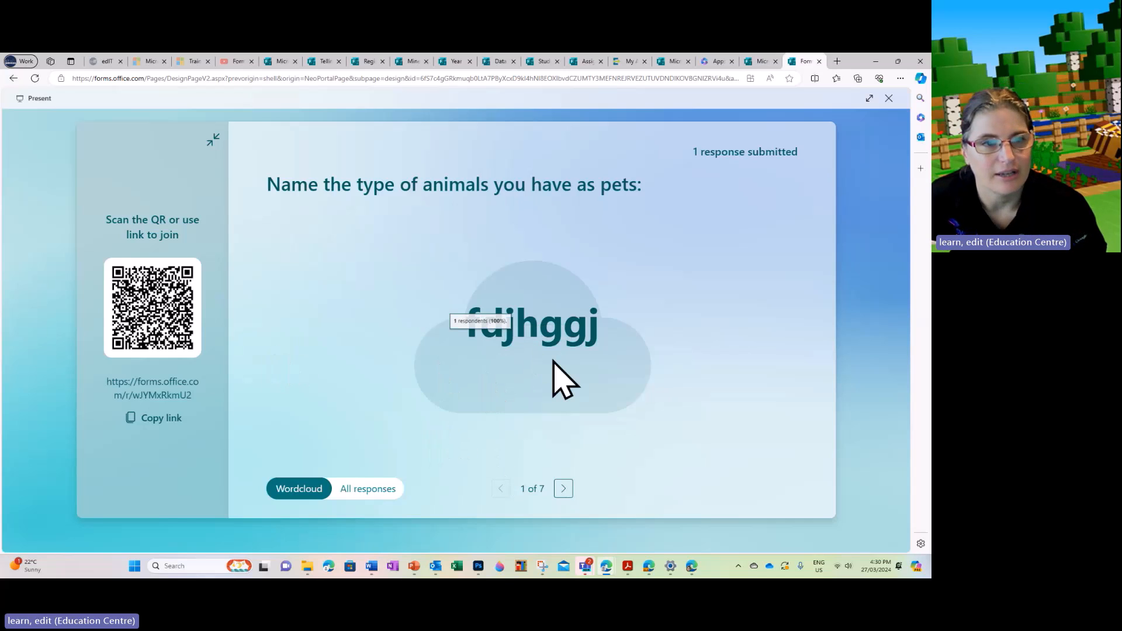
left_click(563, 489)
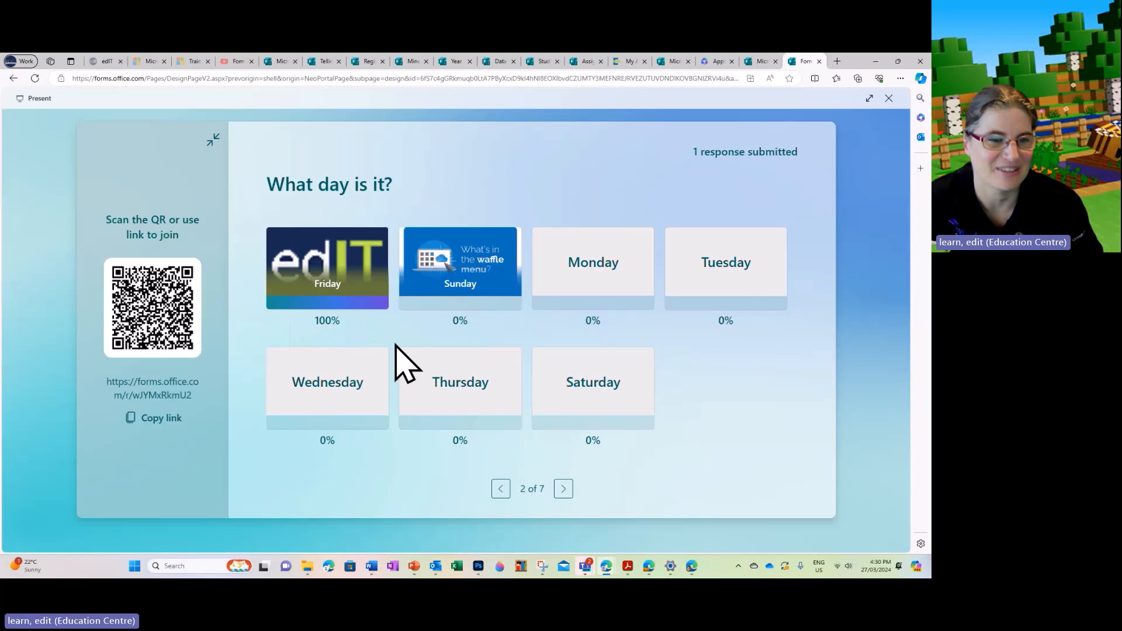
left_click(563, 489)
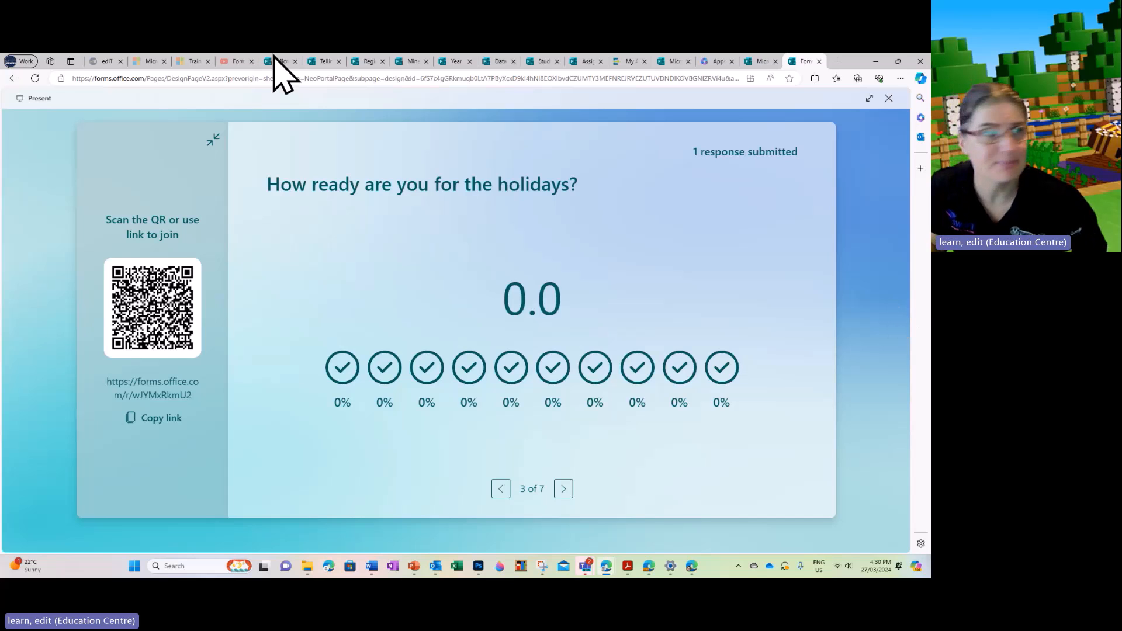
- Switch to the Microsoft Forms help & learning page and examine its templates, training resources and trending topics
left_click(151, 61)
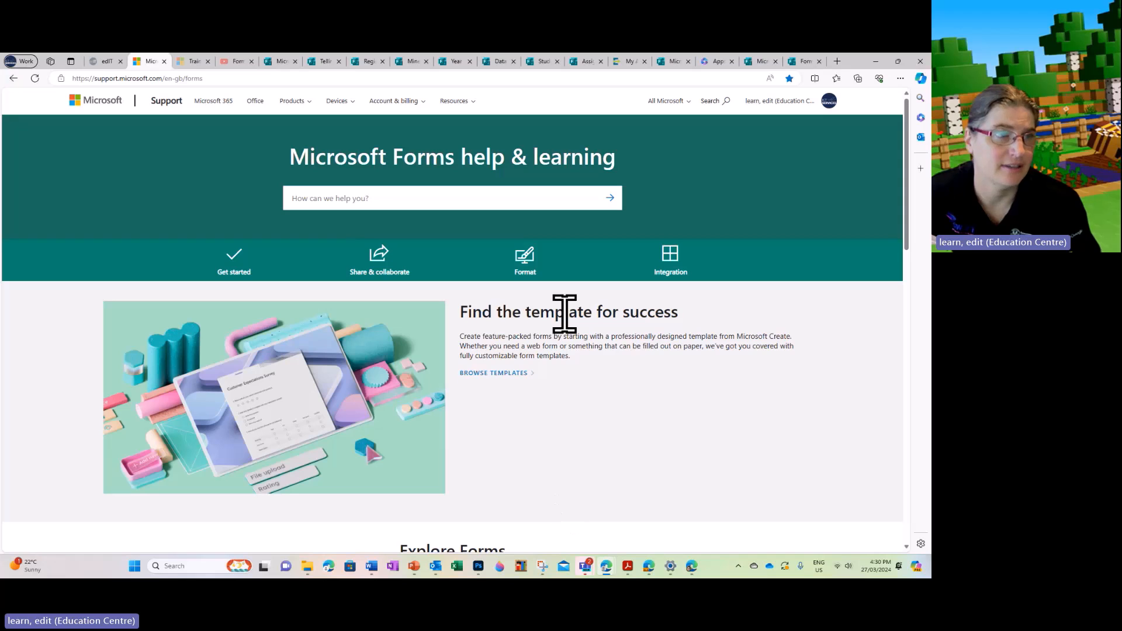
scroll(596, 404, "down", 2)
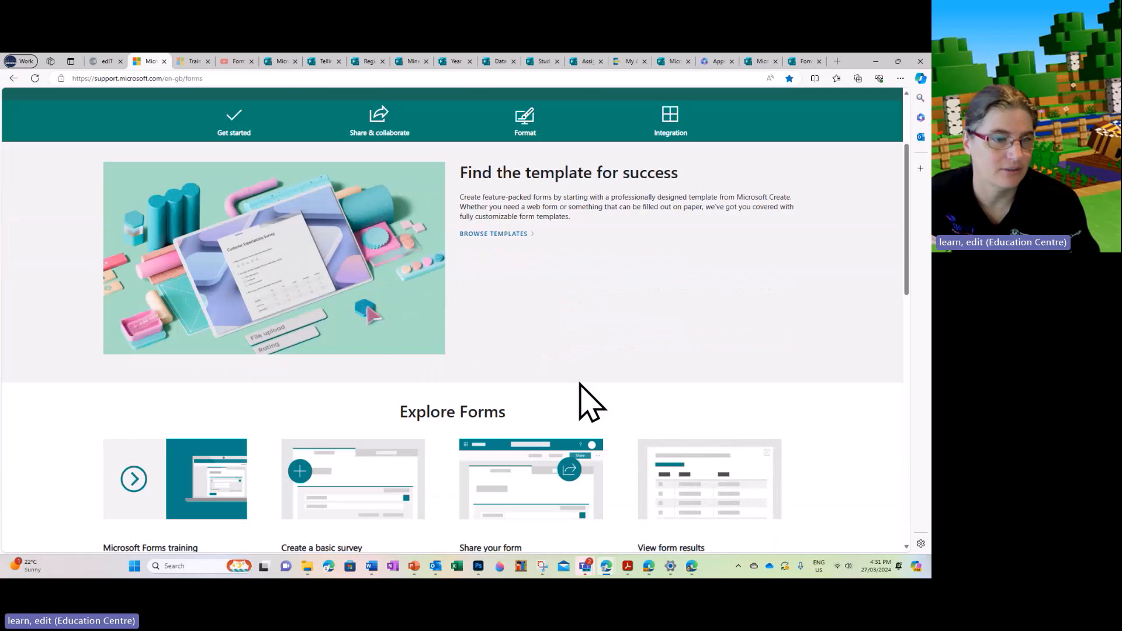
scroll(590, 402, "down", 3)
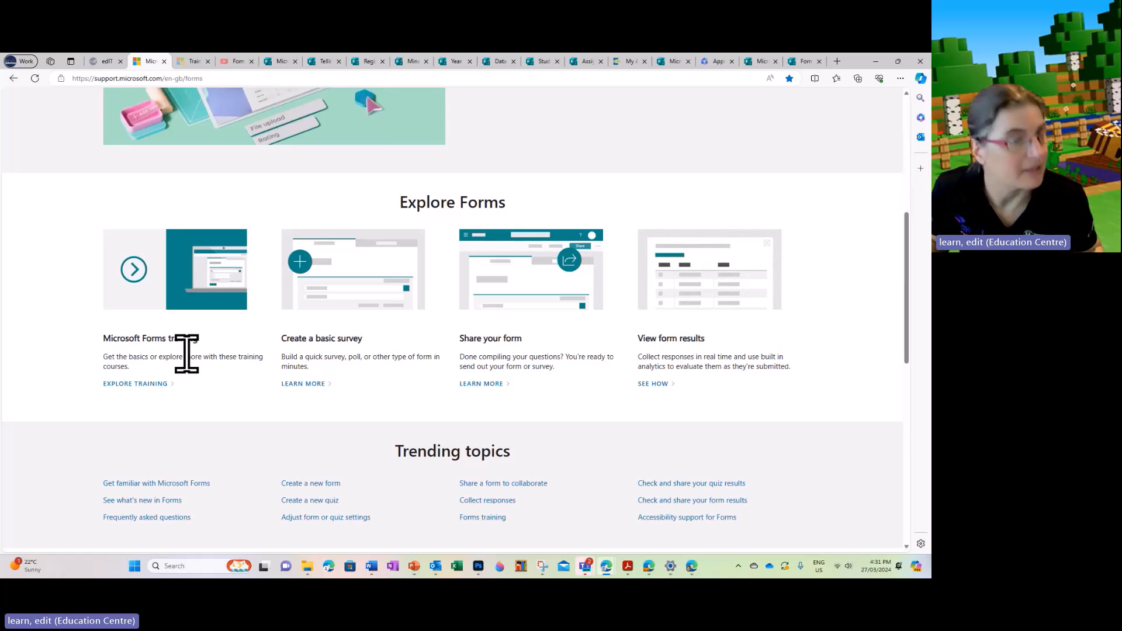
scroll(187, 354, "up", 5)
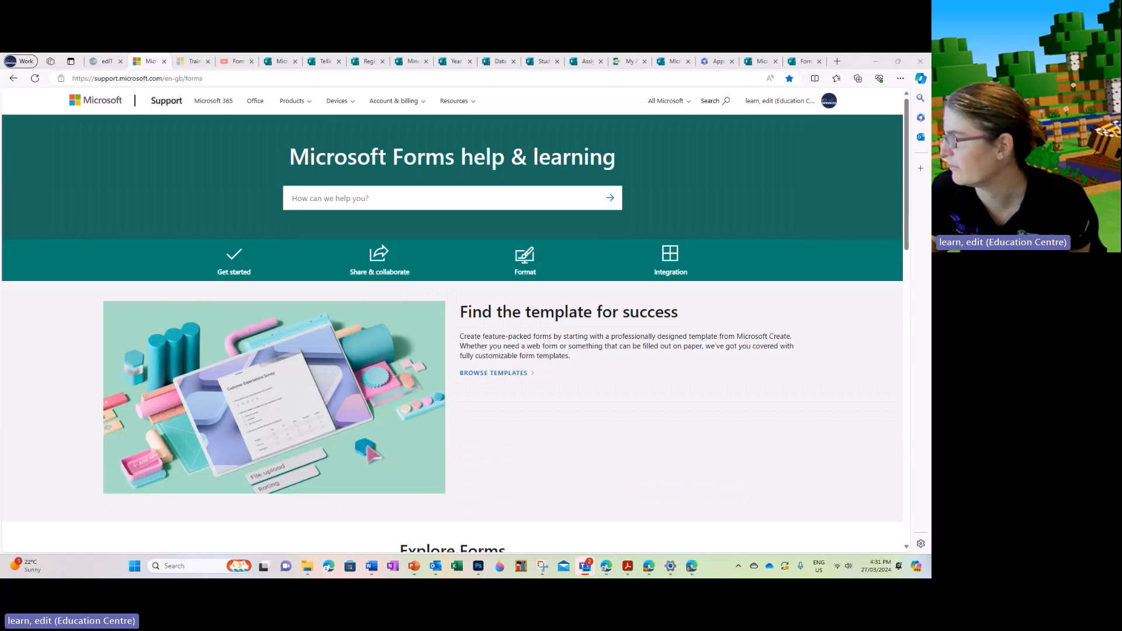
scroll(529, 453, "down", 3)
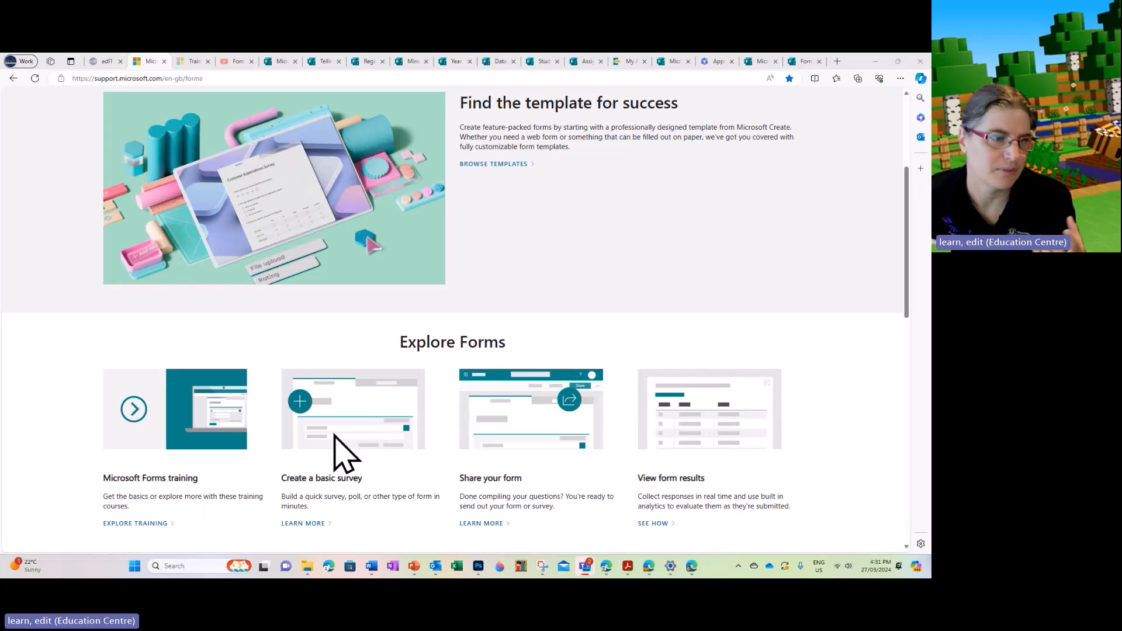
scroll(487, 476, "up", 3)
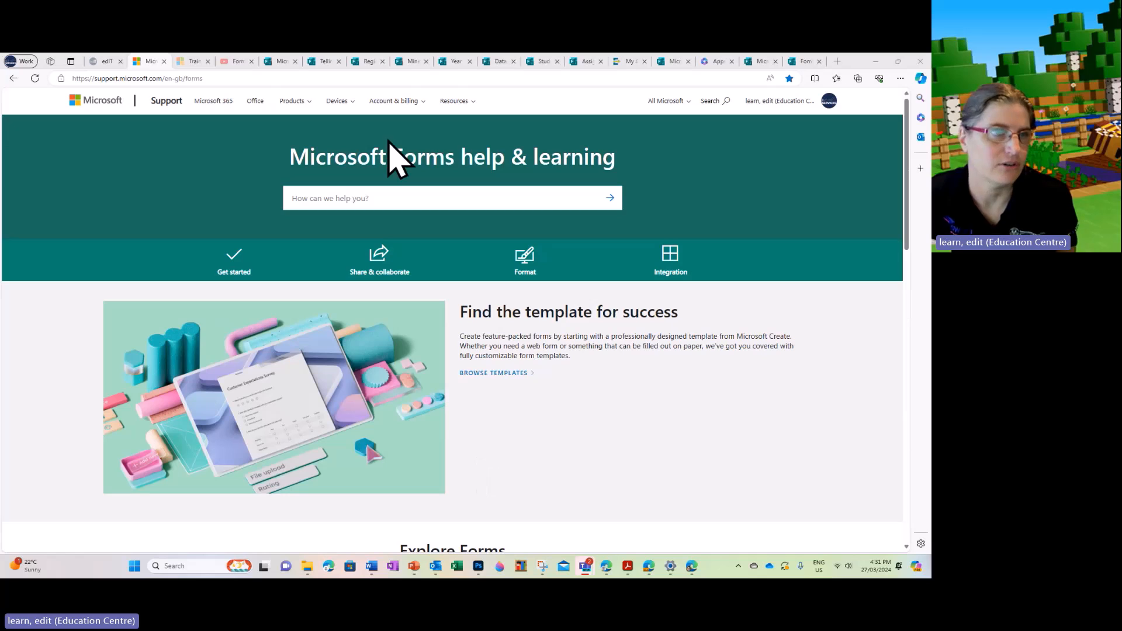
left_click(188, 62)
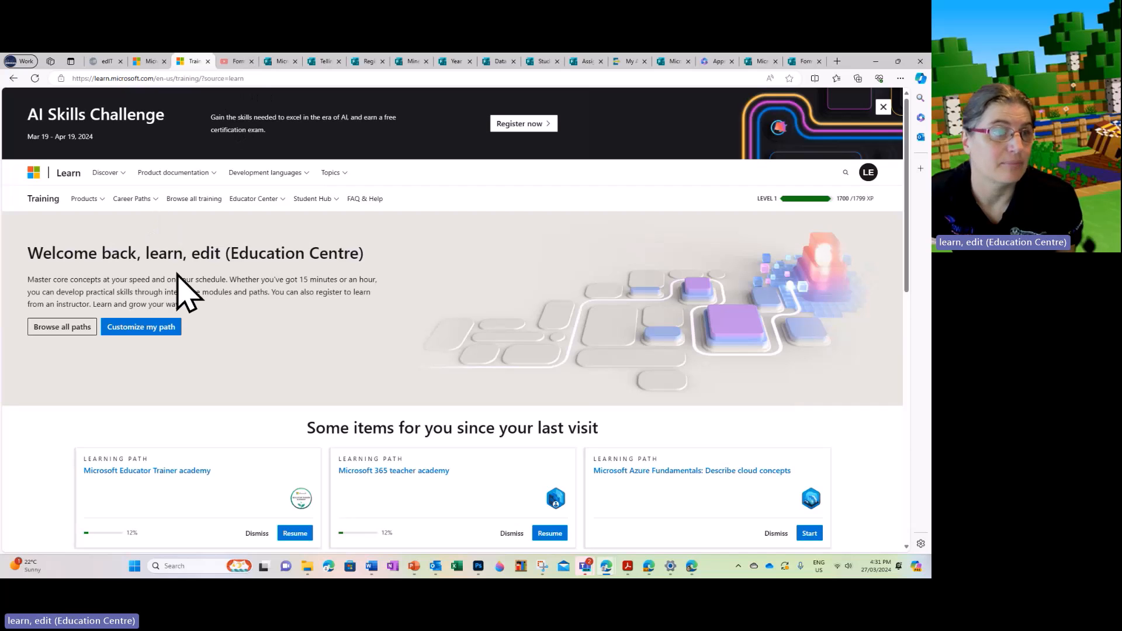
left_click_drag(71, 77, 154, 82)
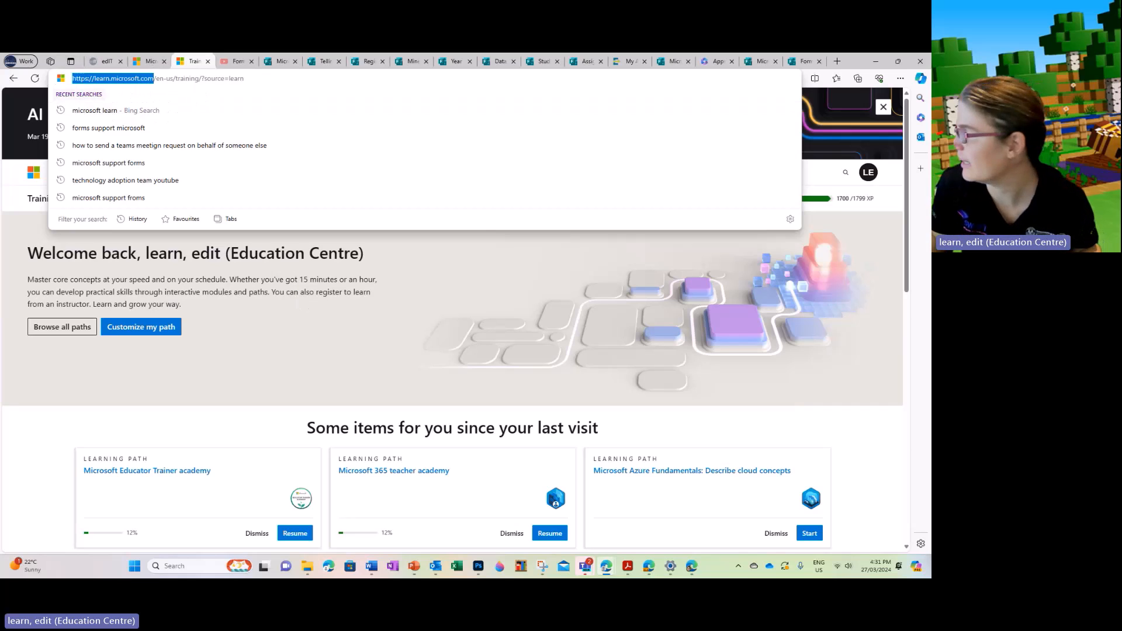
key("alt+Tab")
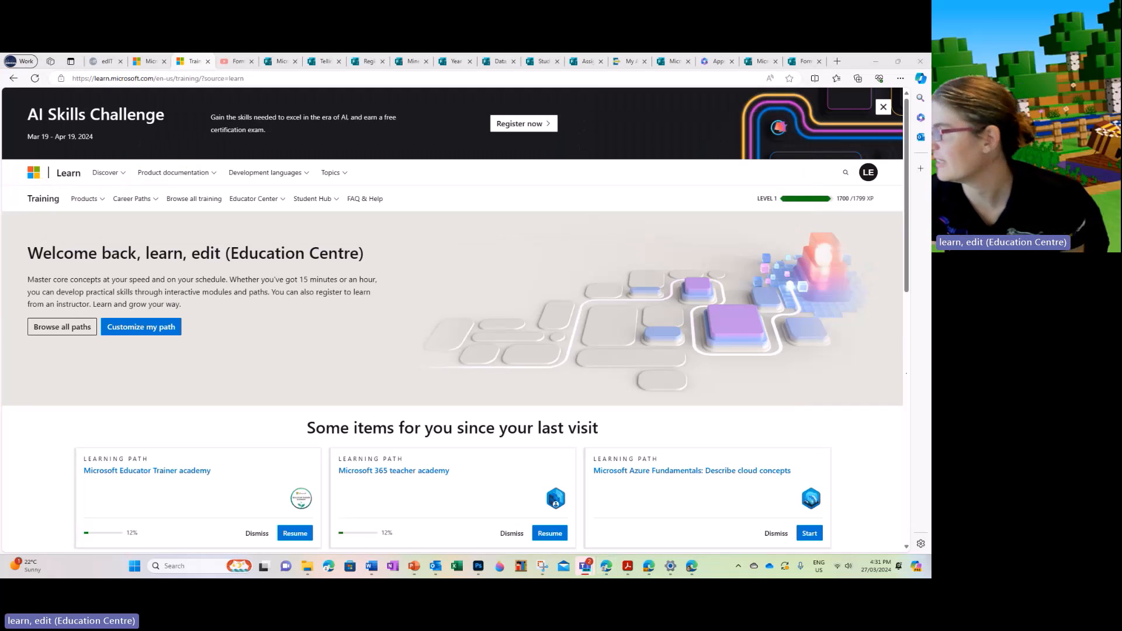
left_click(559, 189)
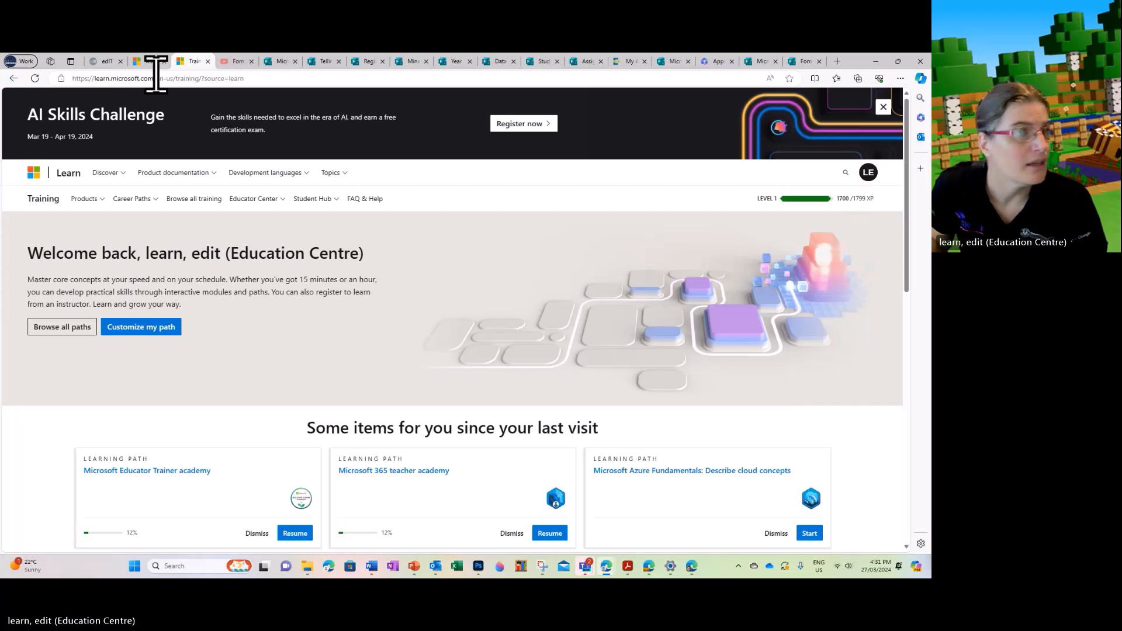
- Switch to the Technology and Platform Adoption Forms playlist on YouTube and view its training videos and playlist options
left_click(234, 61)
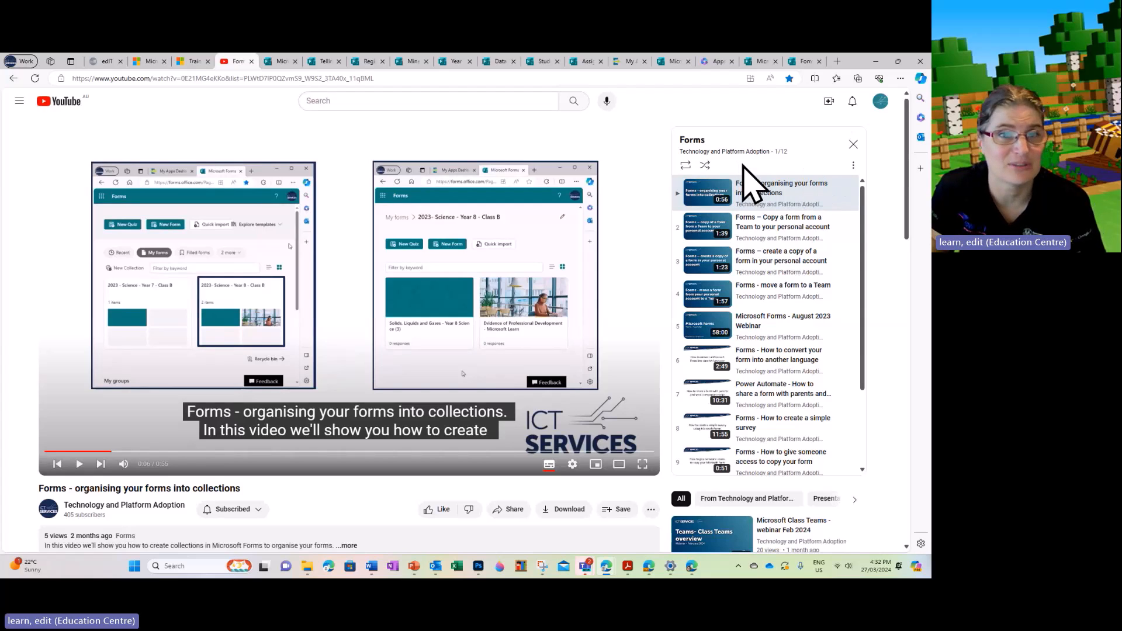
left_click(854, 166)
left_click(854, 167)
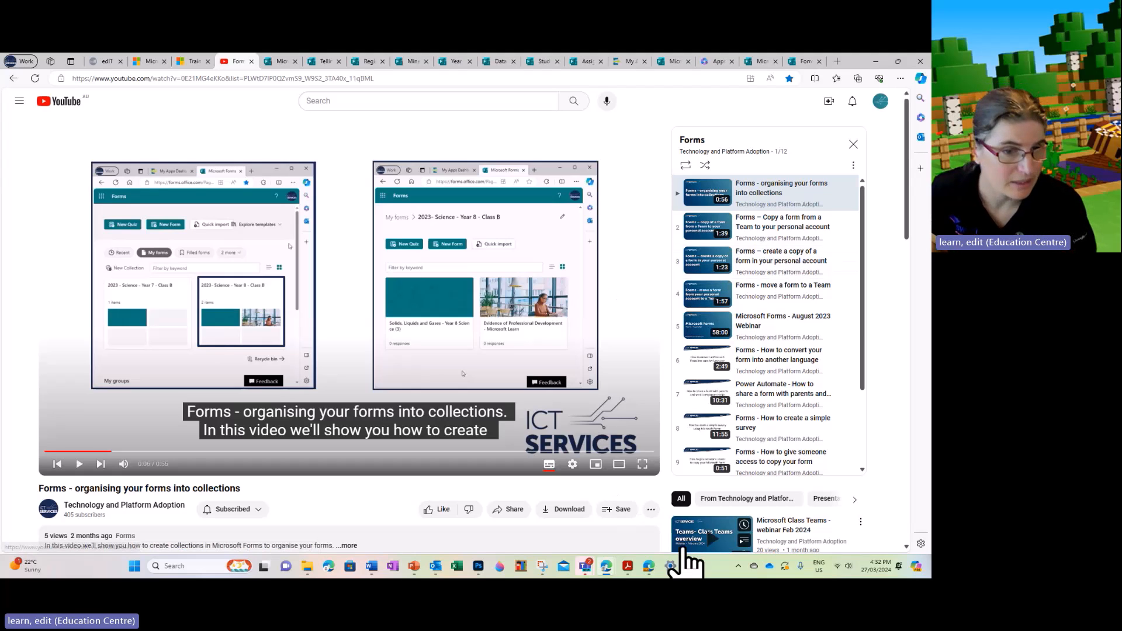
- Switch to Microsoft Teams, view the Microsoft Forms channel of the M365 Apps - Support and Collaboration team, and return to the browser
mouse_move(584, 571)
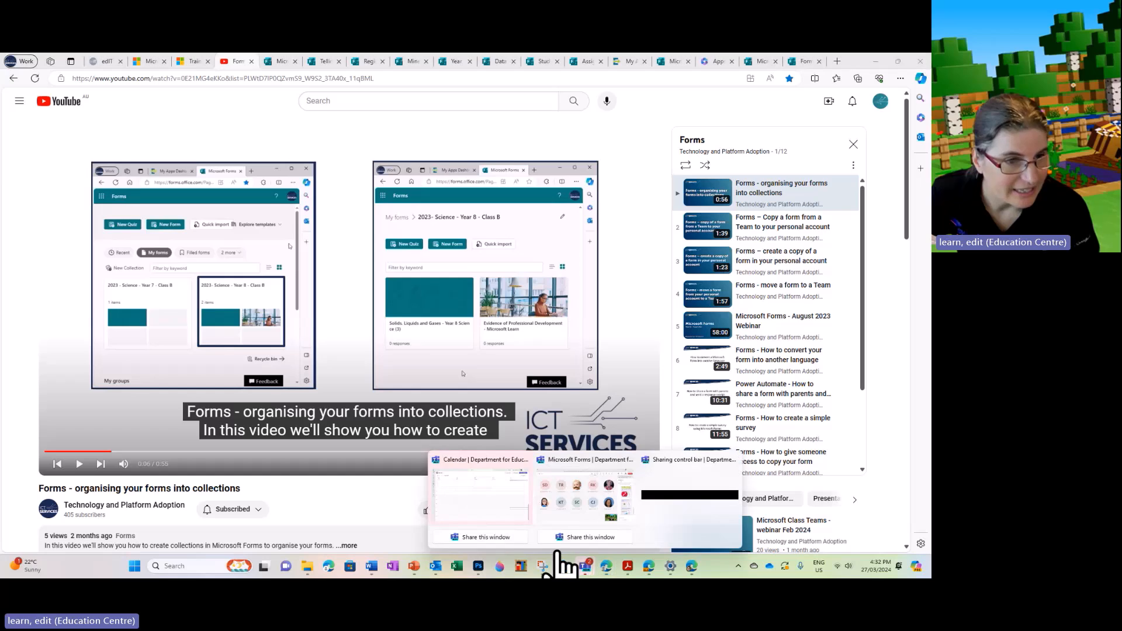
left_click(514, 532)
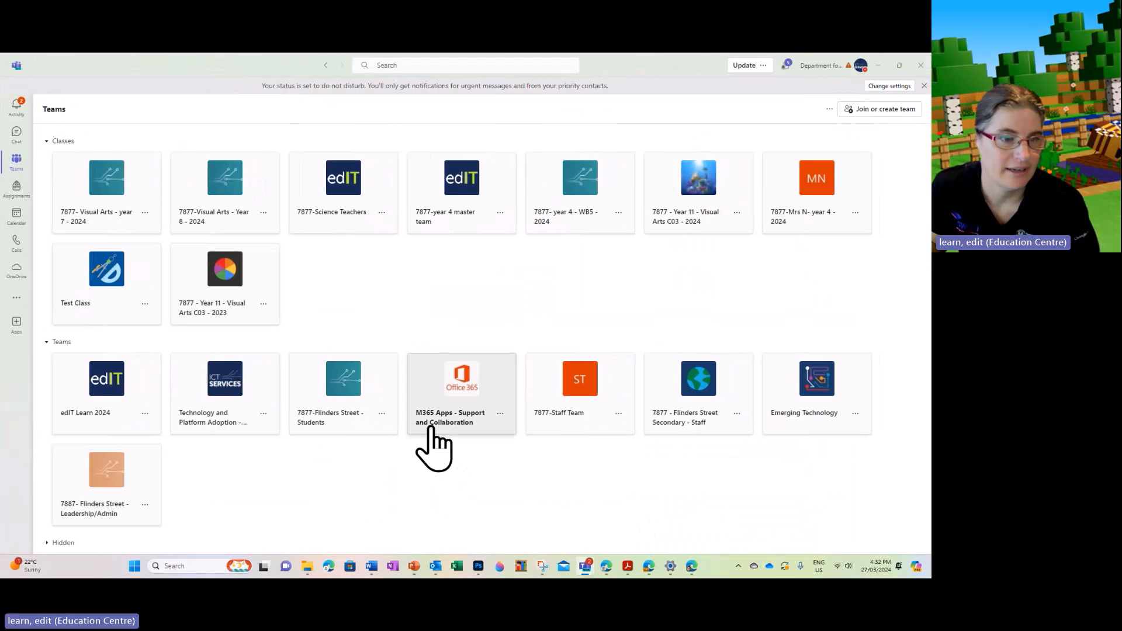
left_click(452, 433)
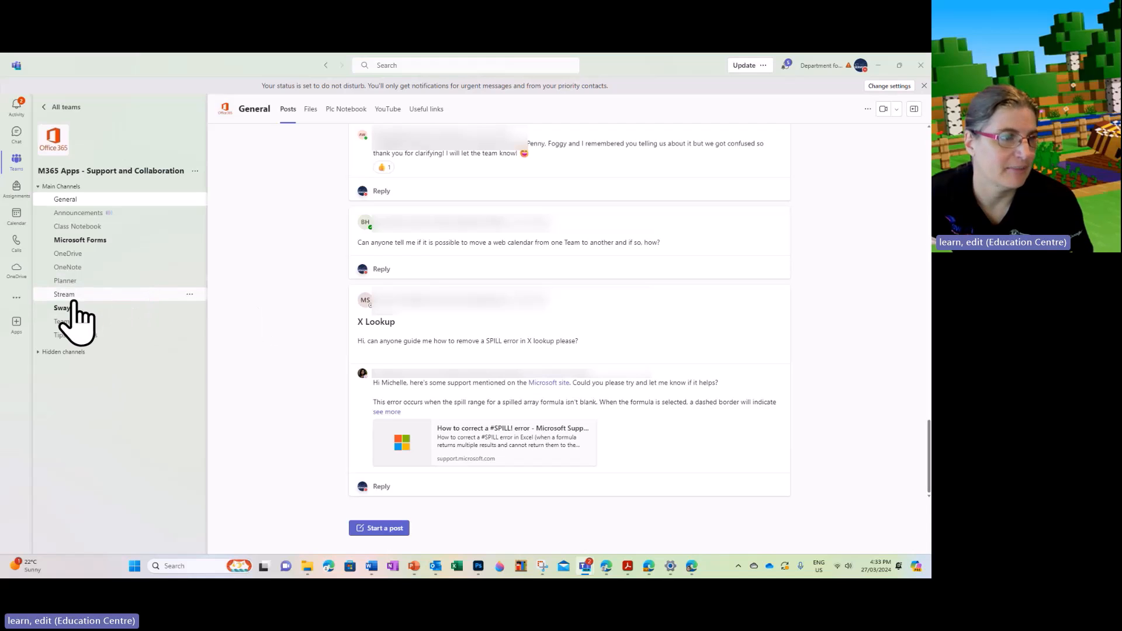
left_click(80, 242)
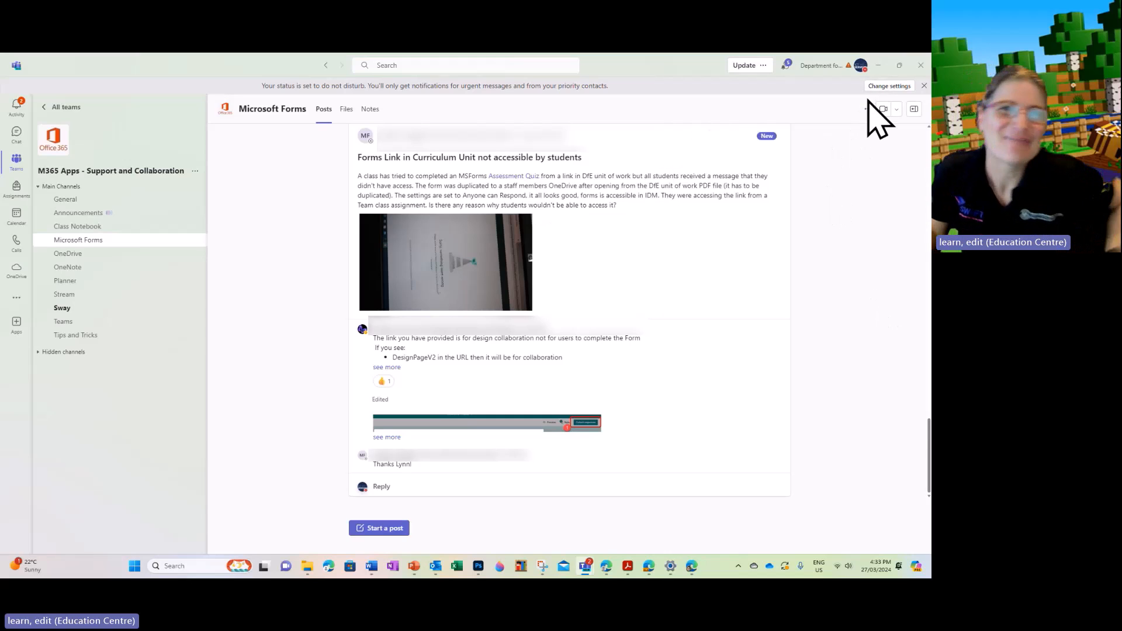
left_click(887, 69)
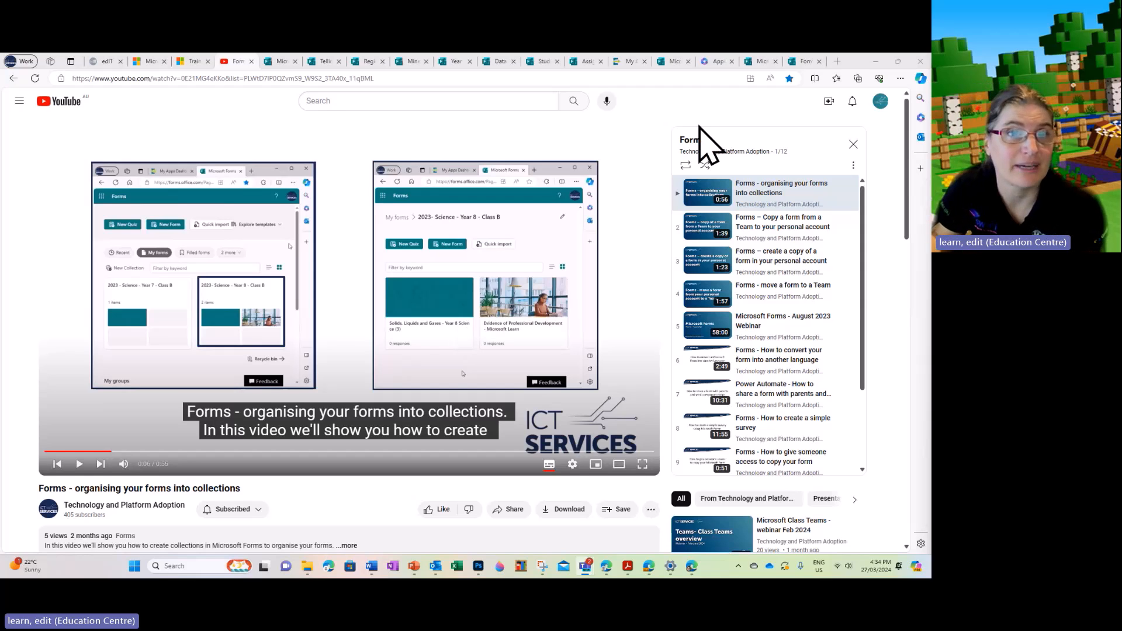
- Exit the live results presentation of Forms Training Example and return to the Forms home page
left_click(805, 61)
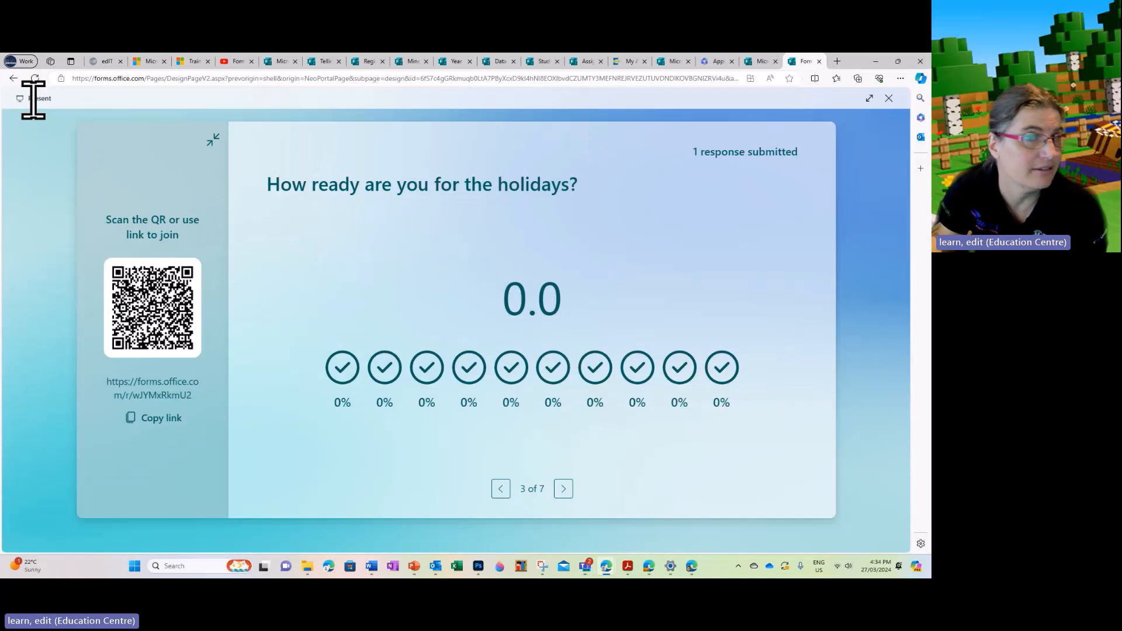
left_click(889, 99)
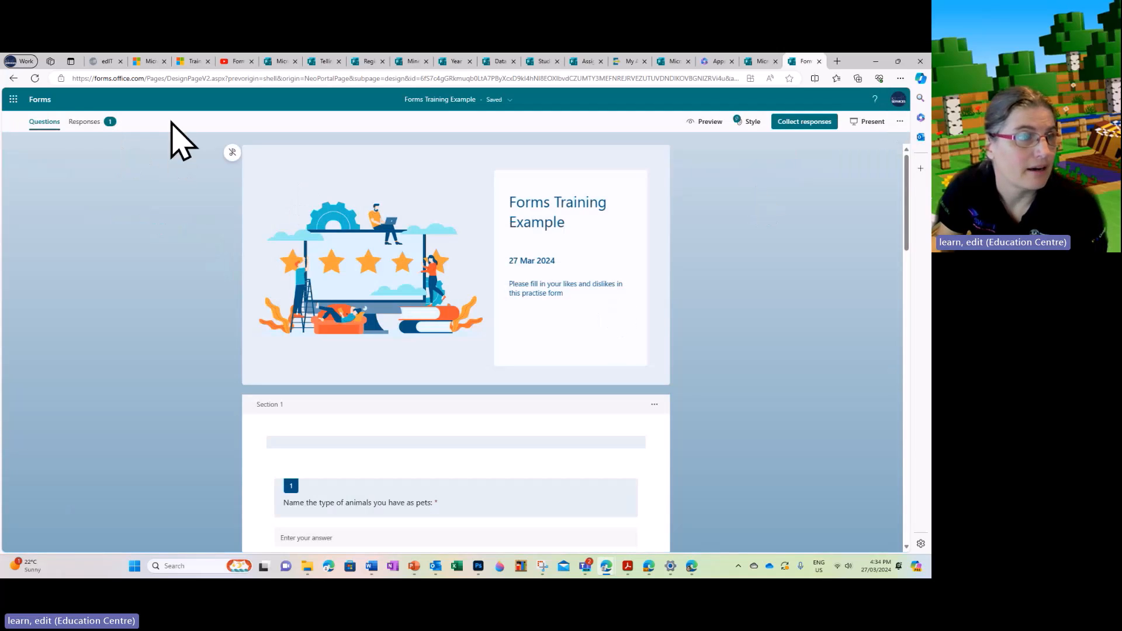
left_click(39, 103)
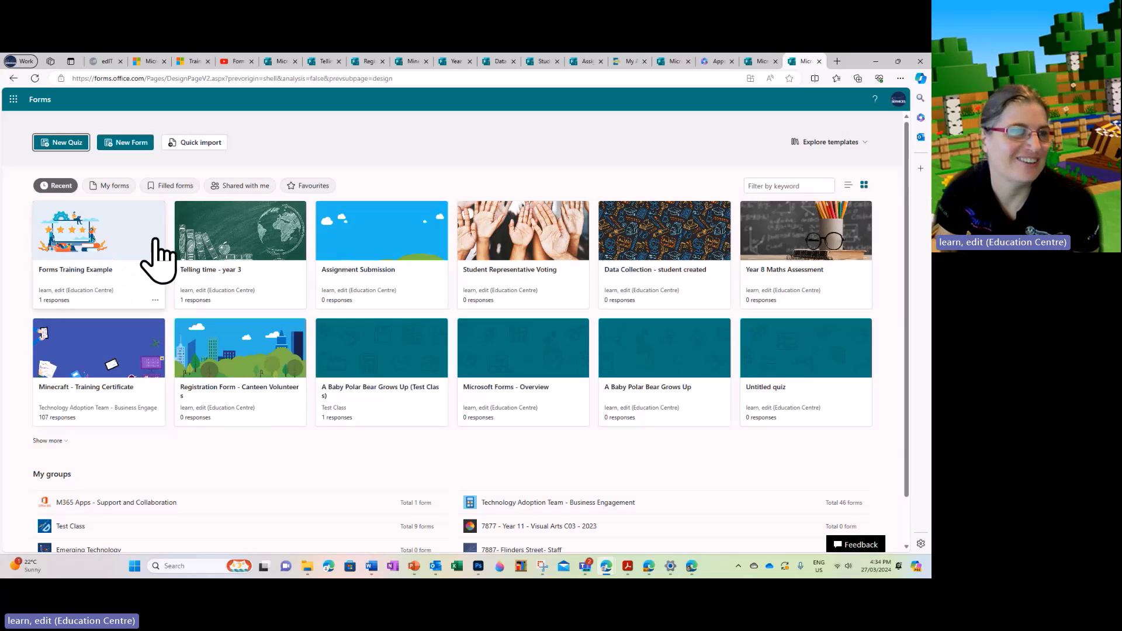
- Show only your own forms, expand the list to all of them, and look through the collections and forms
left_click(113, 187)
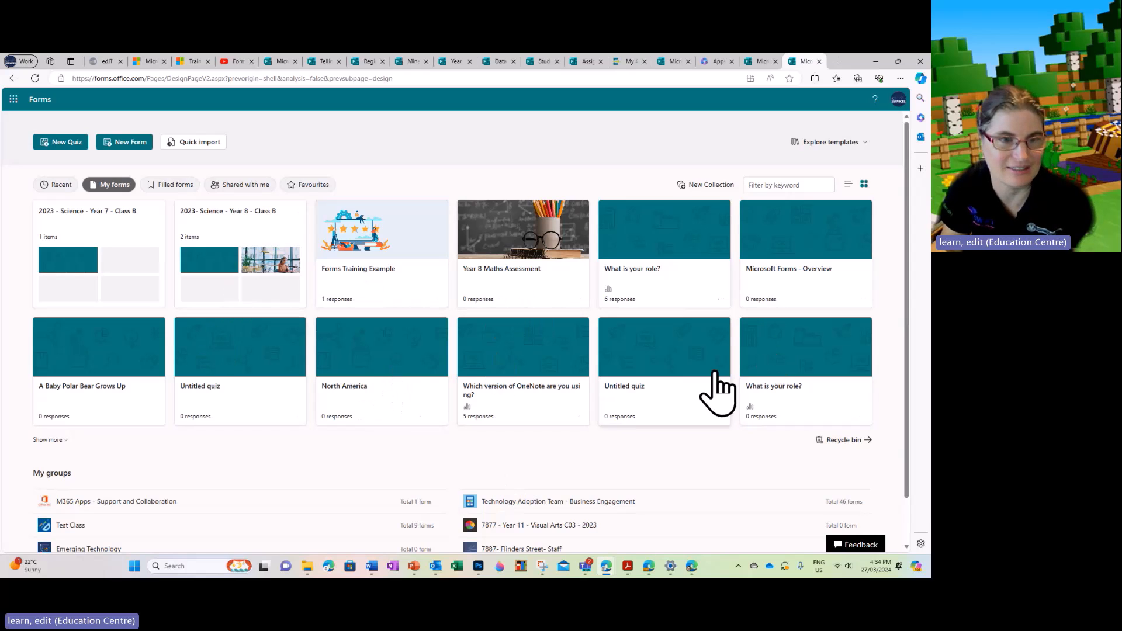
left_click(48, 443)
scroll(443, 456, "down", 3)
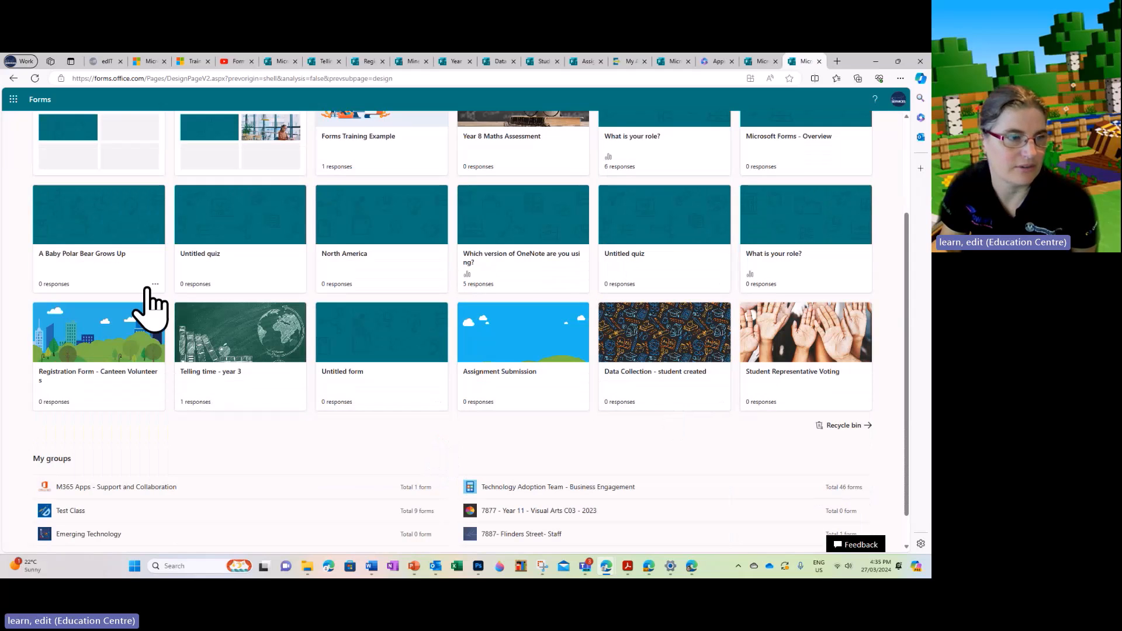
scroll(437, 432, "up", 3)
scroll(438, 431, "down", 1)
scroll(436, 433, "up", 2)
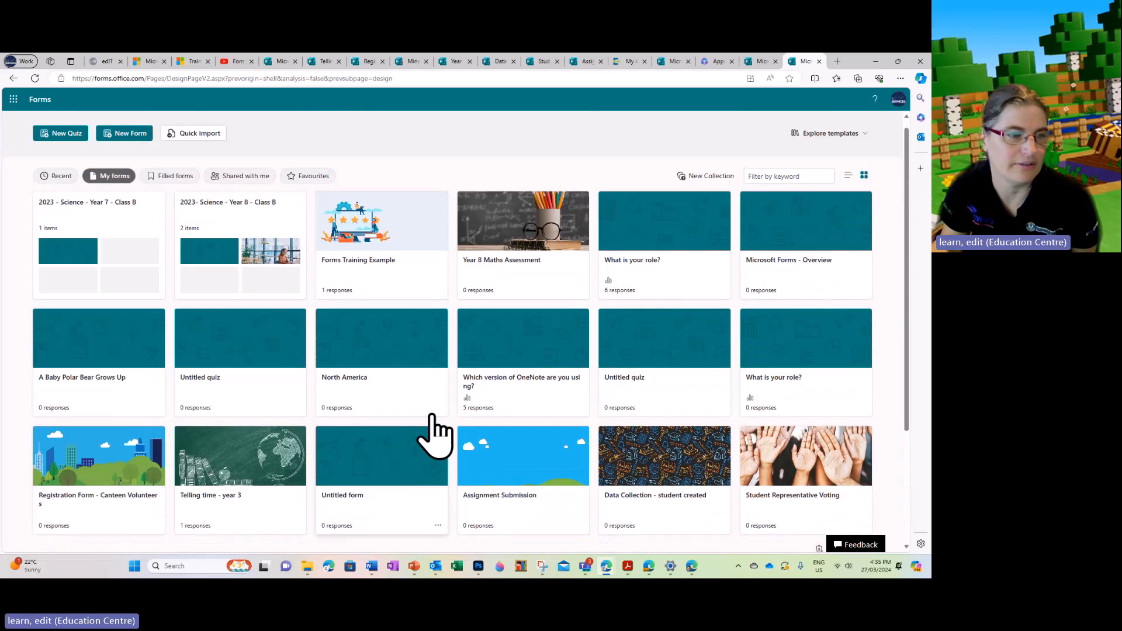
scroll(436, 433, "up", 1)
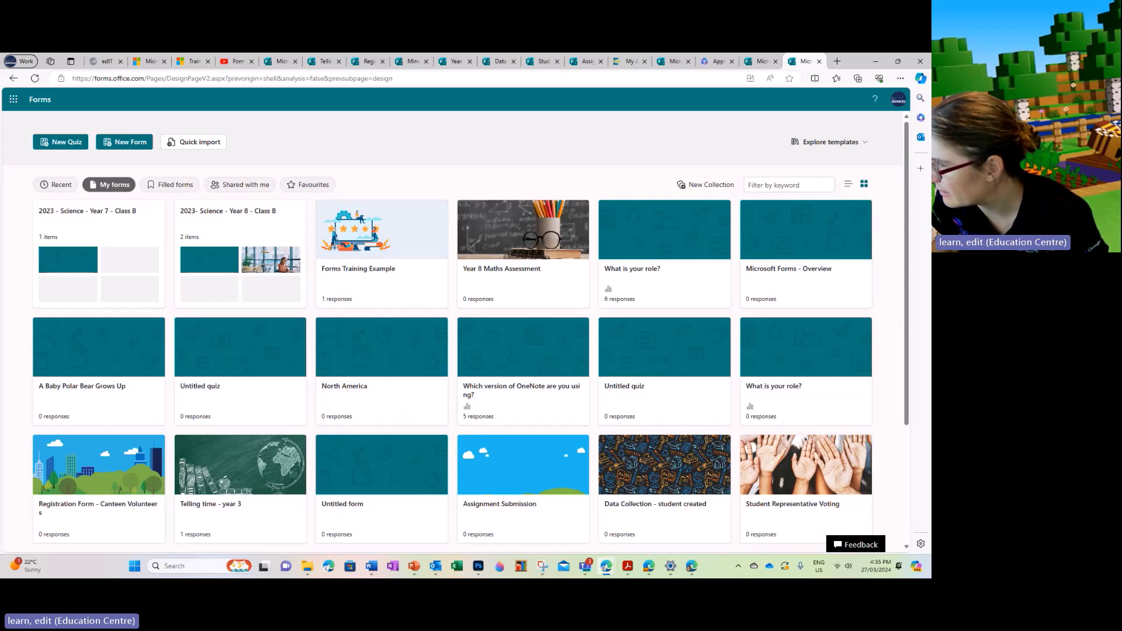
- Switch from the Forms home page to one of the open Microsoft Teams windows
key("alt+Tab")
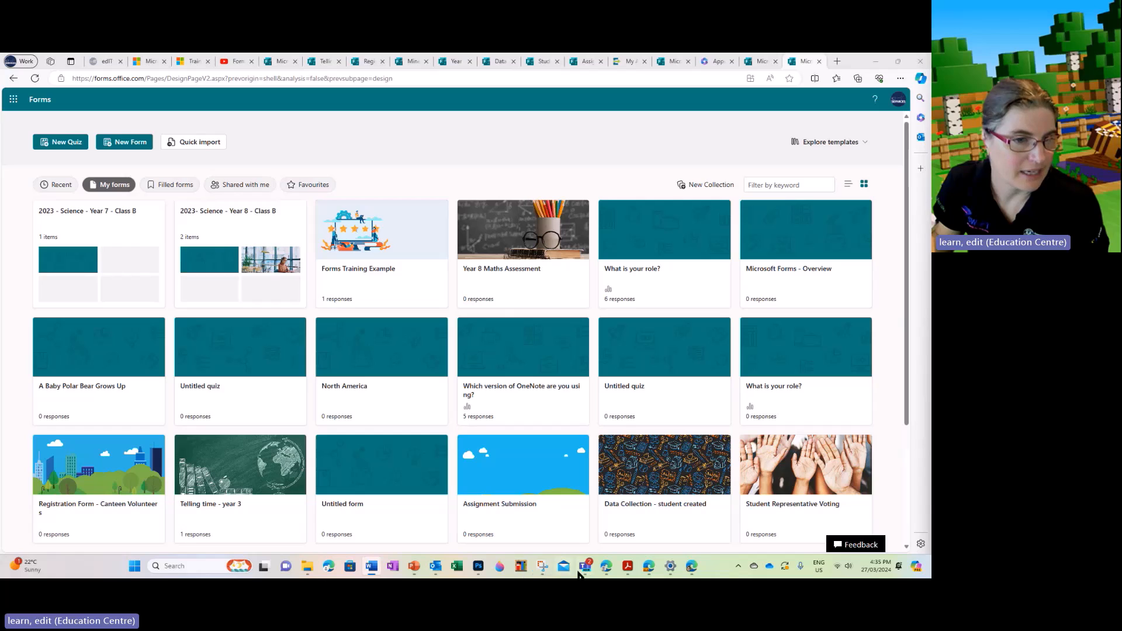
mouse_move(586, 573)
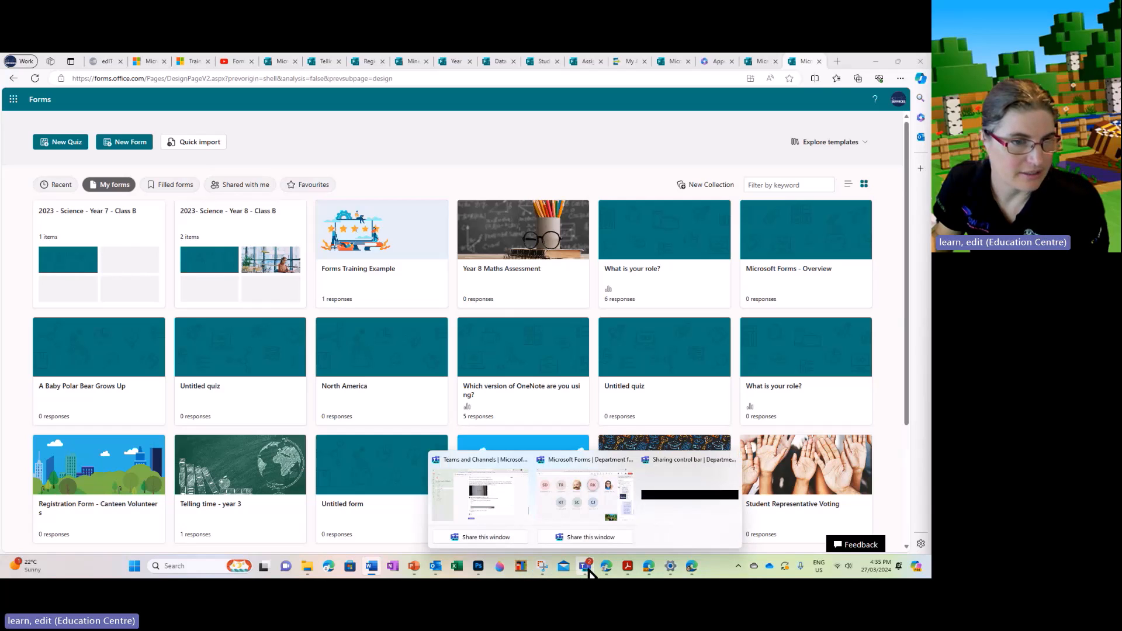